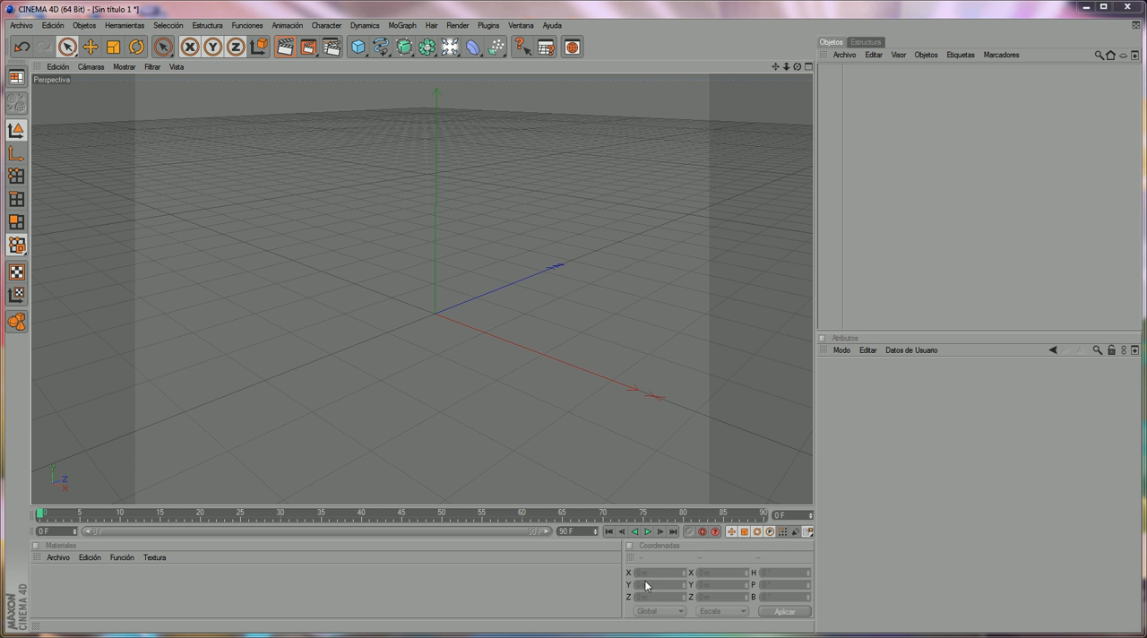
- Play and scrub through the rendered Vasos de Cristal animation to examine the crystal glasses
left_click(557, 636)
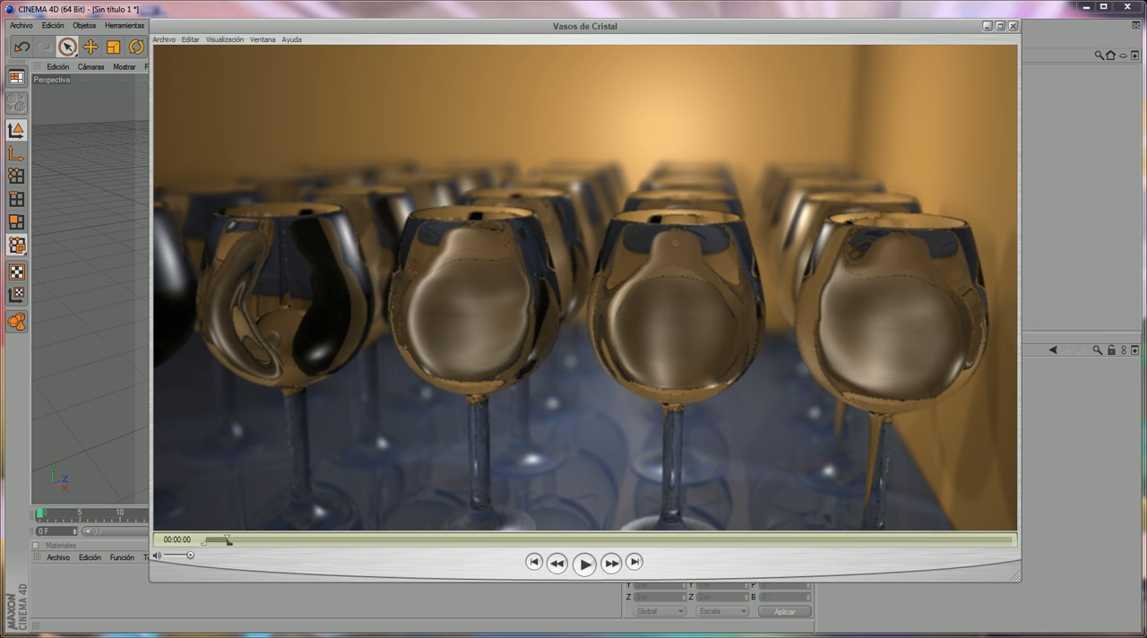
left_click_drag(540, 25, 531, 29)
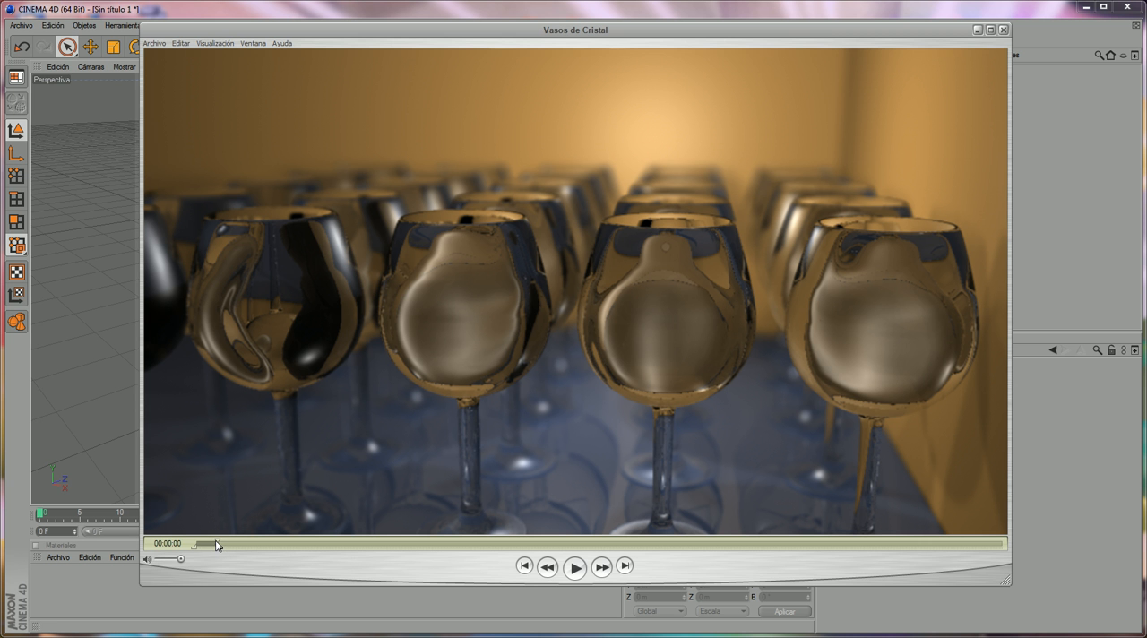
left_click_drag(218, 544, 515, 541)
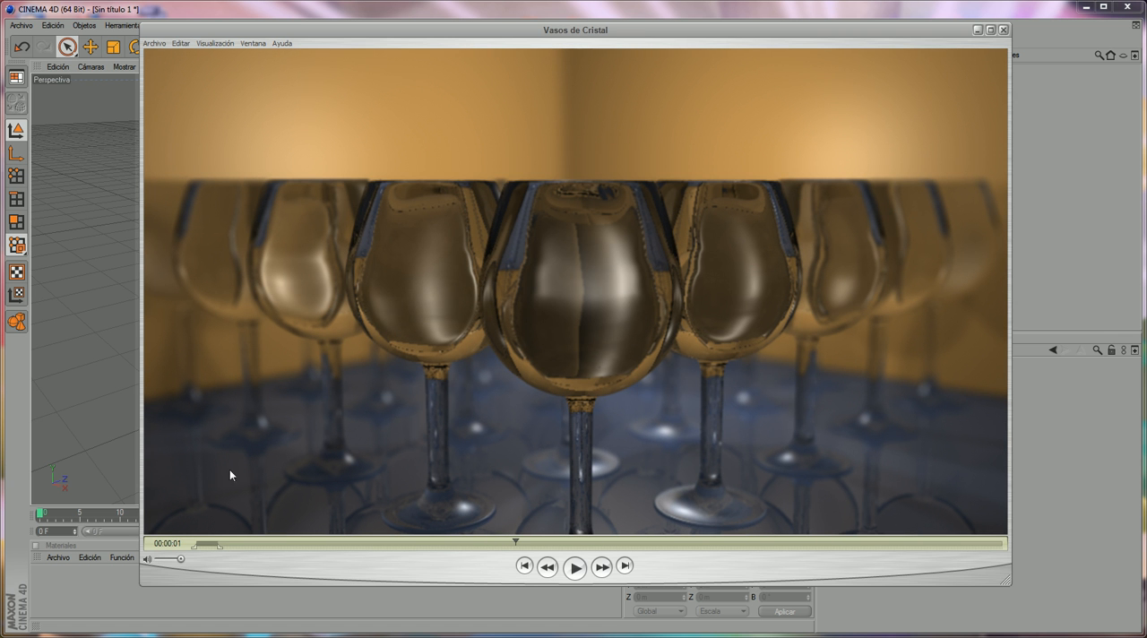
left_click_drag(518, 541, 612, 508)
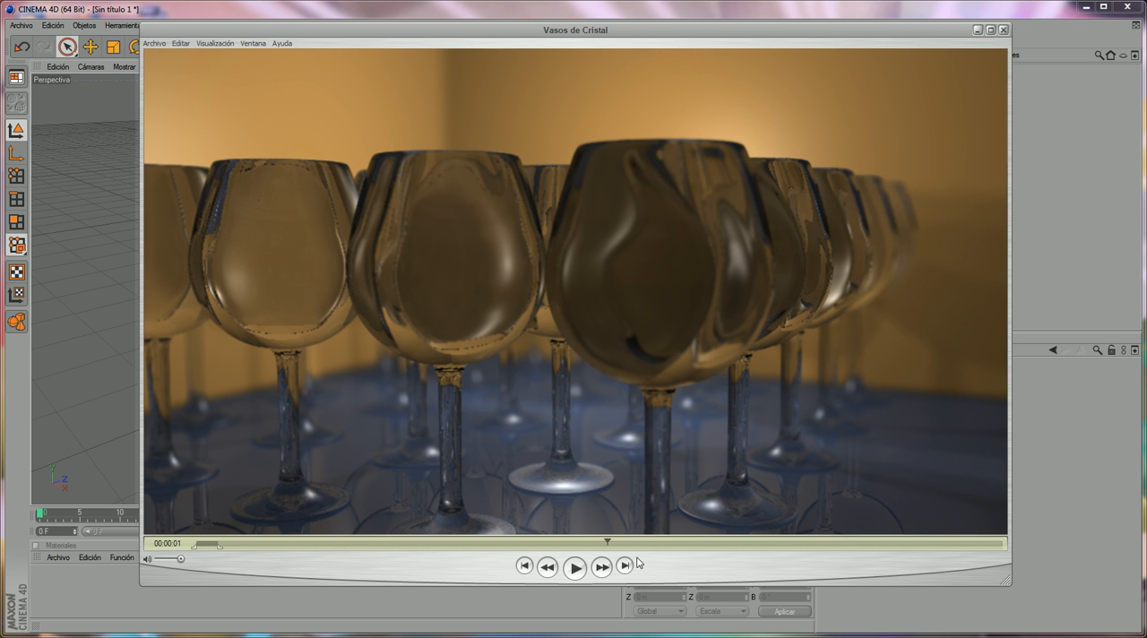
left_click_drag(607, 541, 905, 484)
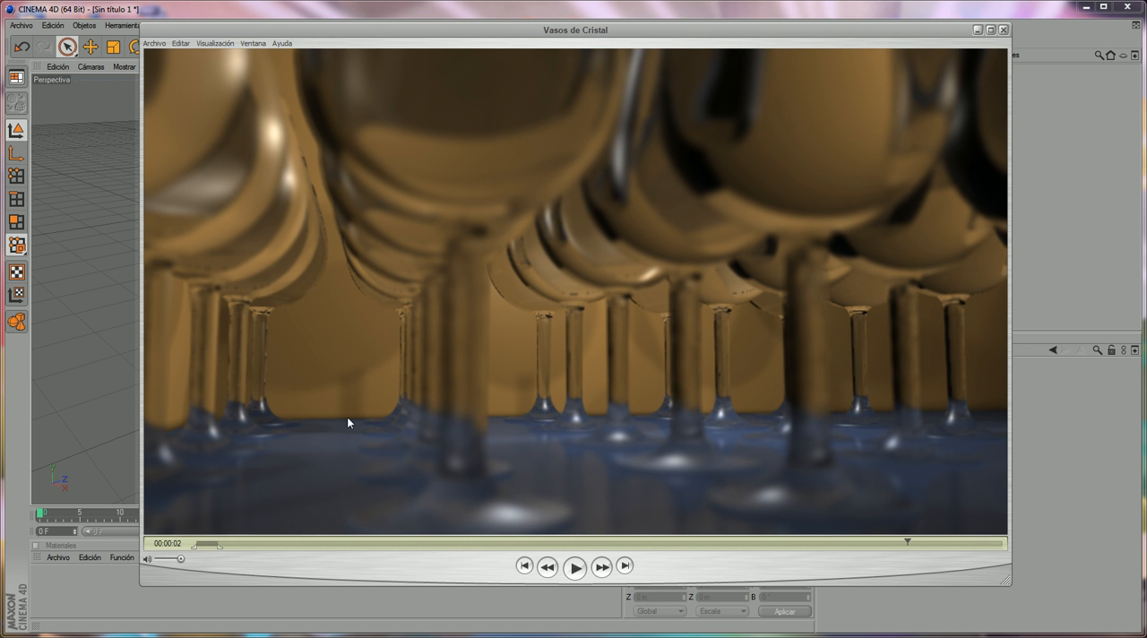
left_click_drag(579, 540, 206, 483)
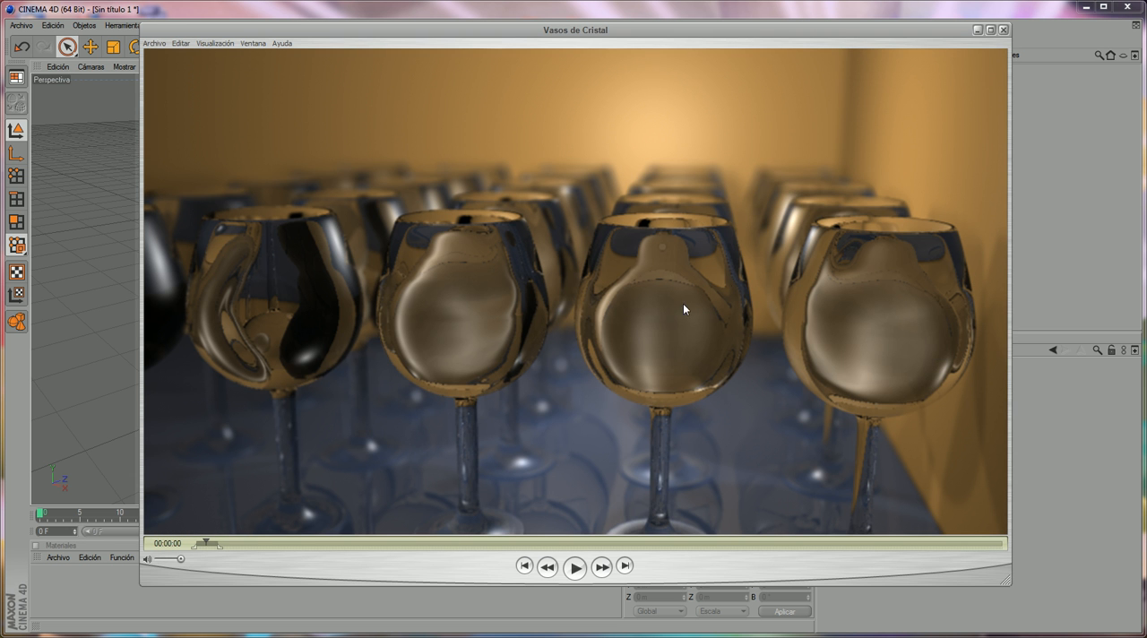
left_click(575, 566)
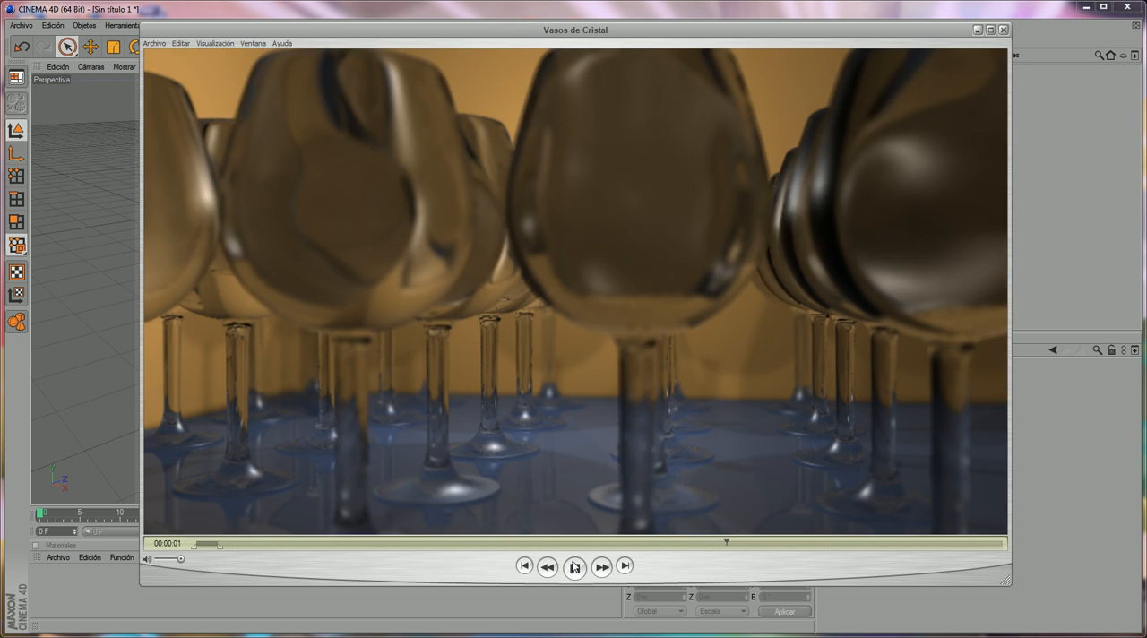
left_click(661, 438)
left_click_drag(768, 542, 896, 536)
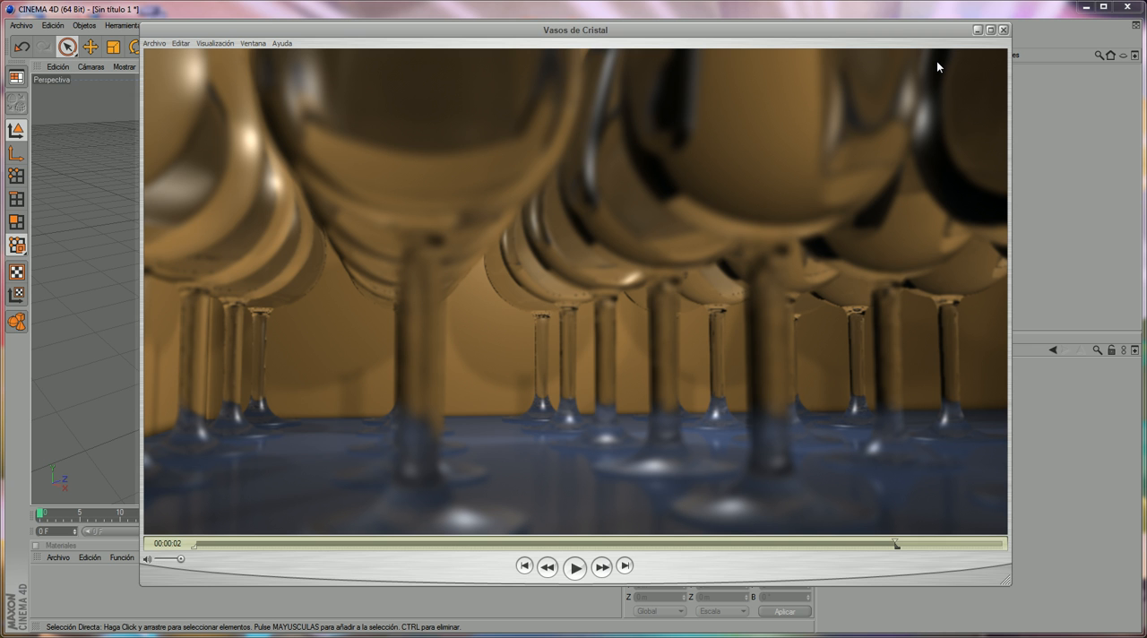
left_click(977, 31)
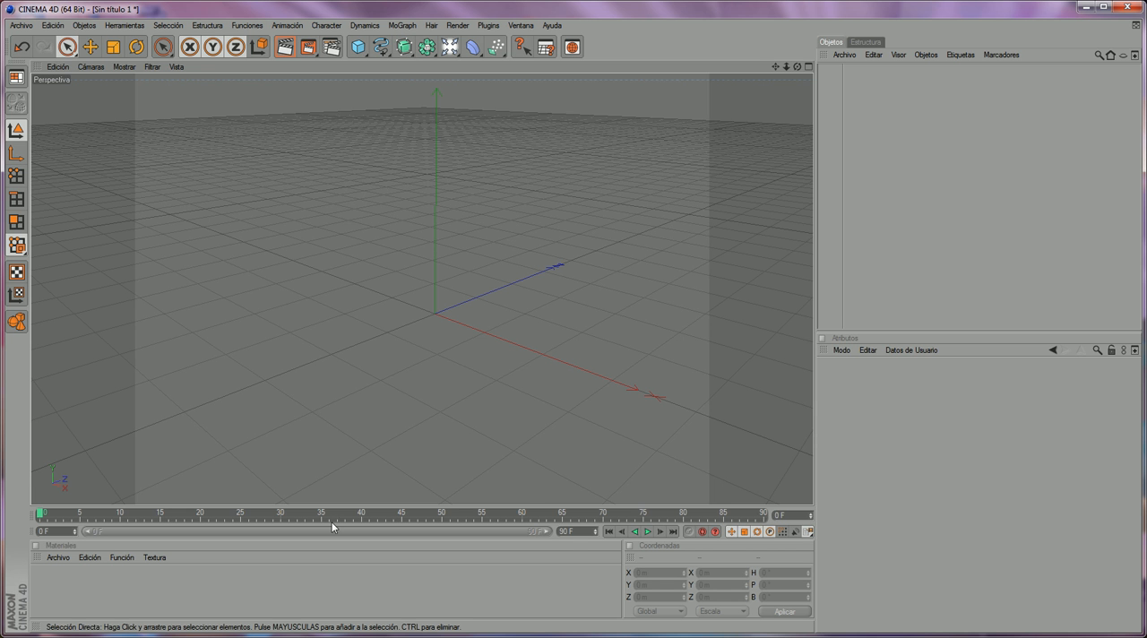
- Reopen the Vasos de Cristal animation and review its early frames, then return to the empty scene
key("alt+Tab")
left_click_drag(521, 544, 360, 551)
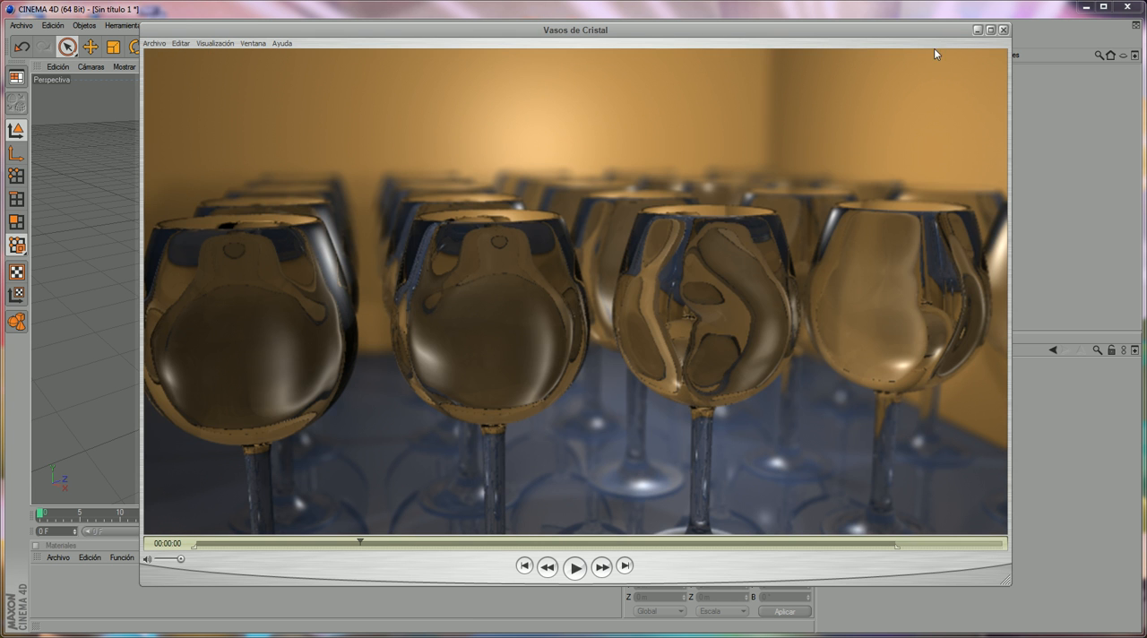
left_click(977, 30)
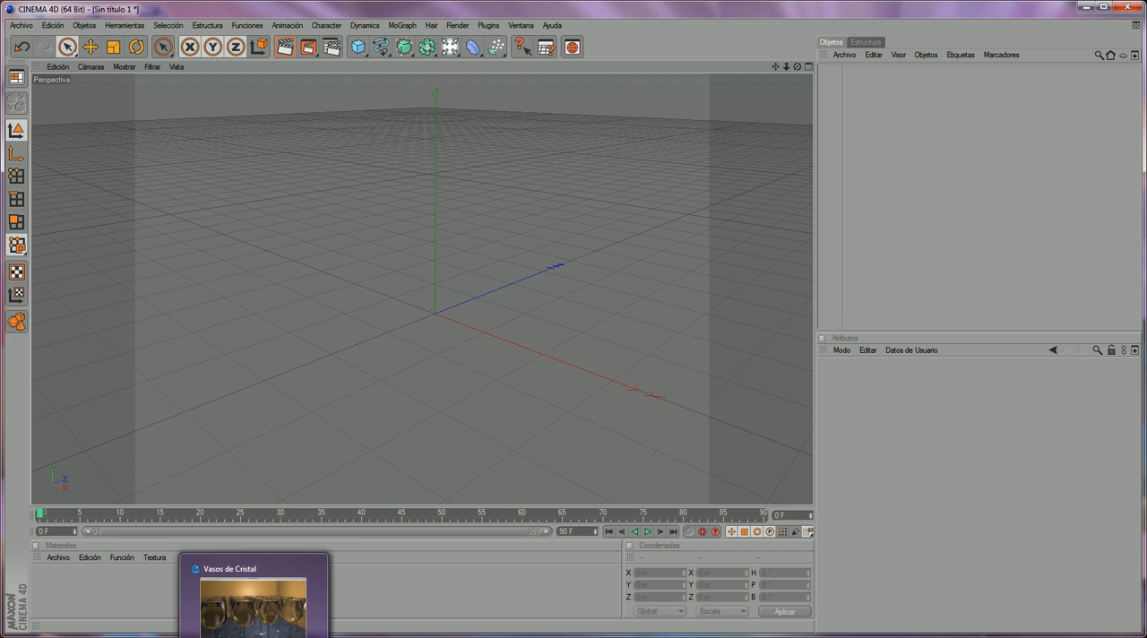
left_click(254, 637)
left_click_drag(502, 543, 363, 478)
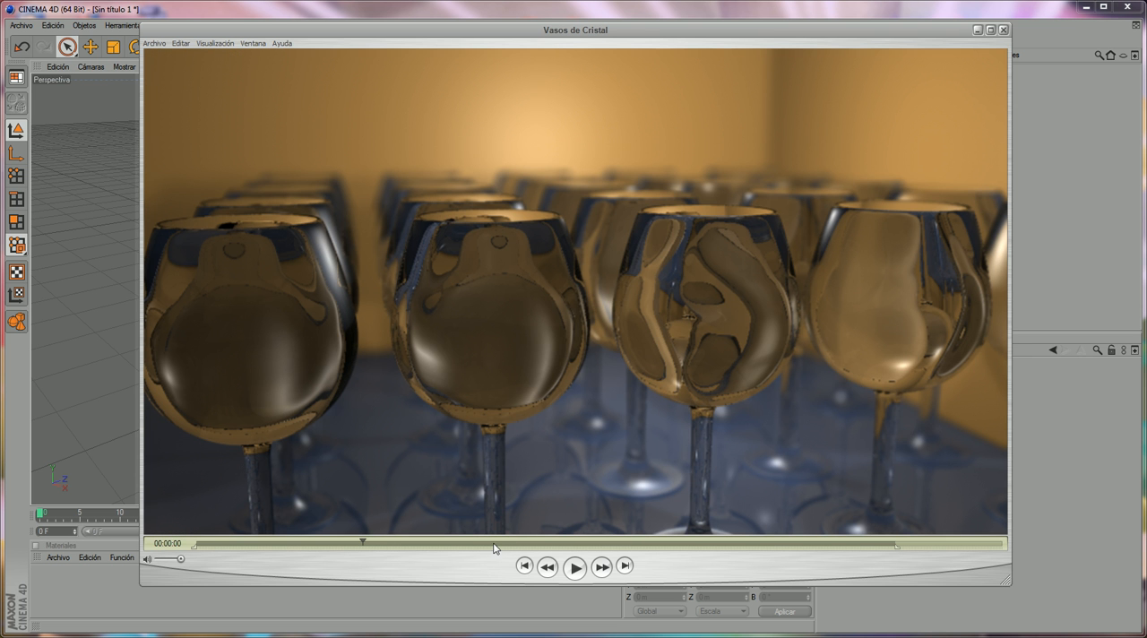
left_click_drag(489, 545, 205, 508)
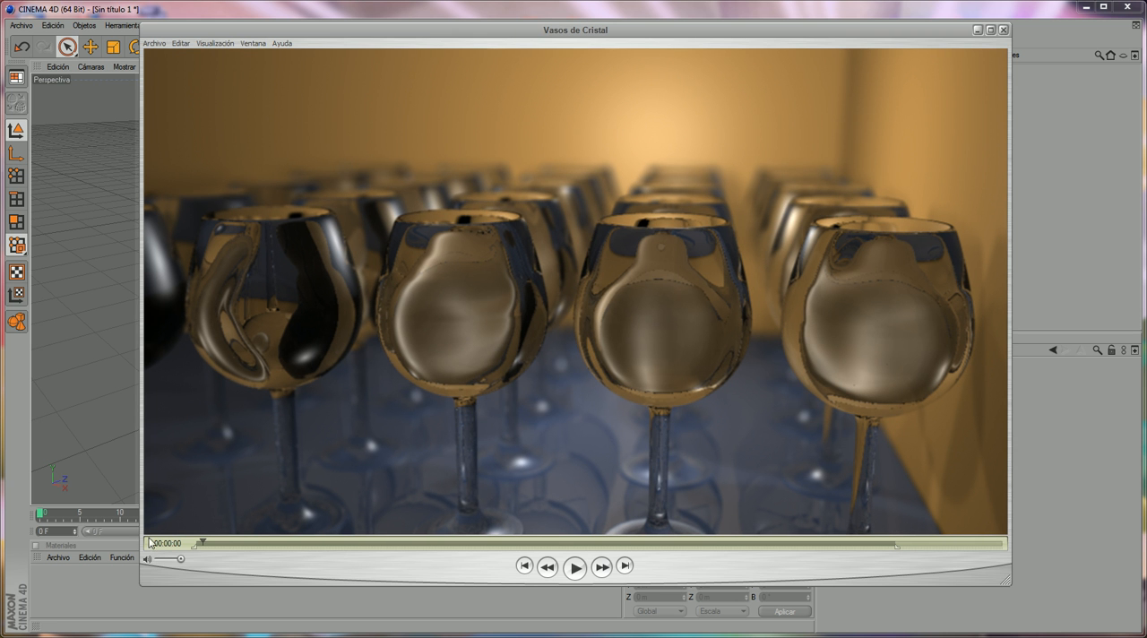
left_click(975, 31)
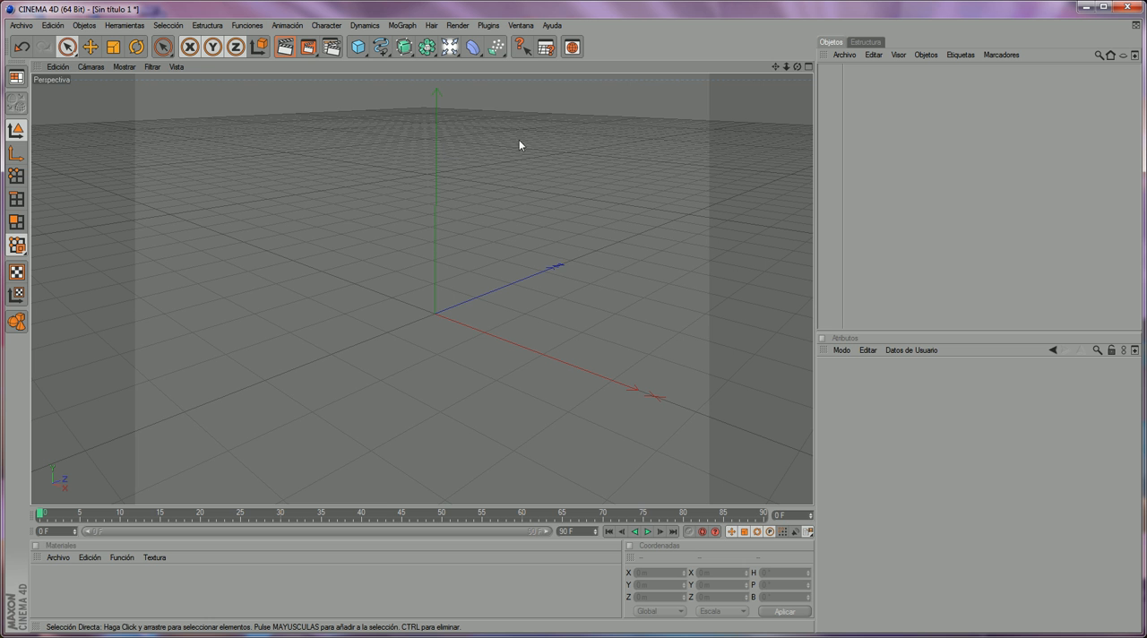
- Change the second perspective viewport to the Derecha camera and maximize it
left_click(807, 68)
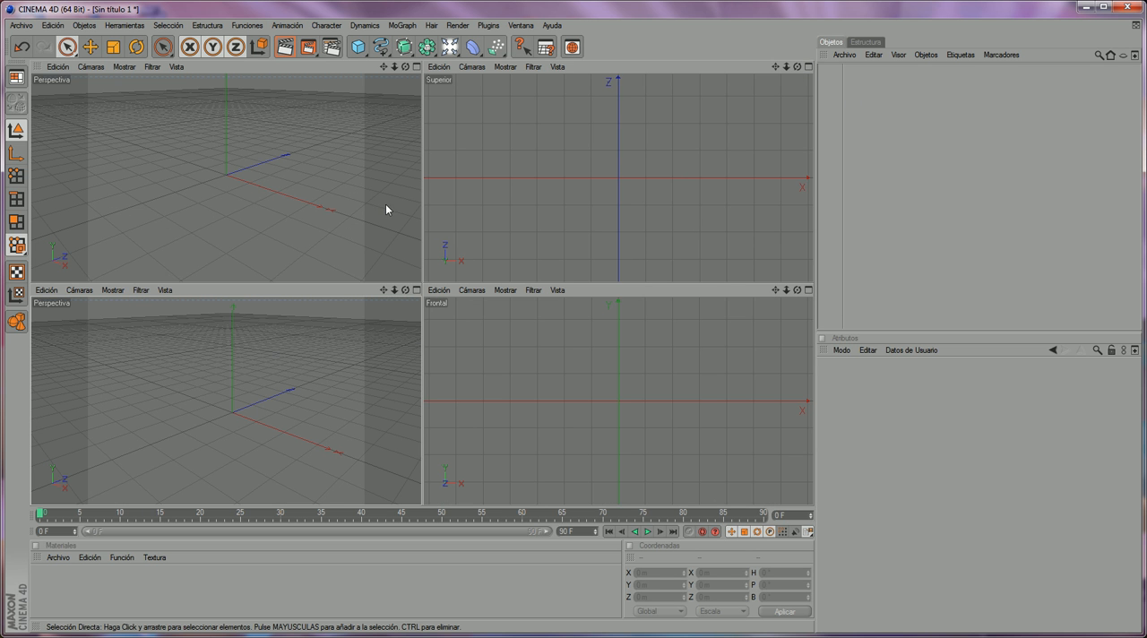
left_click(112, 290)
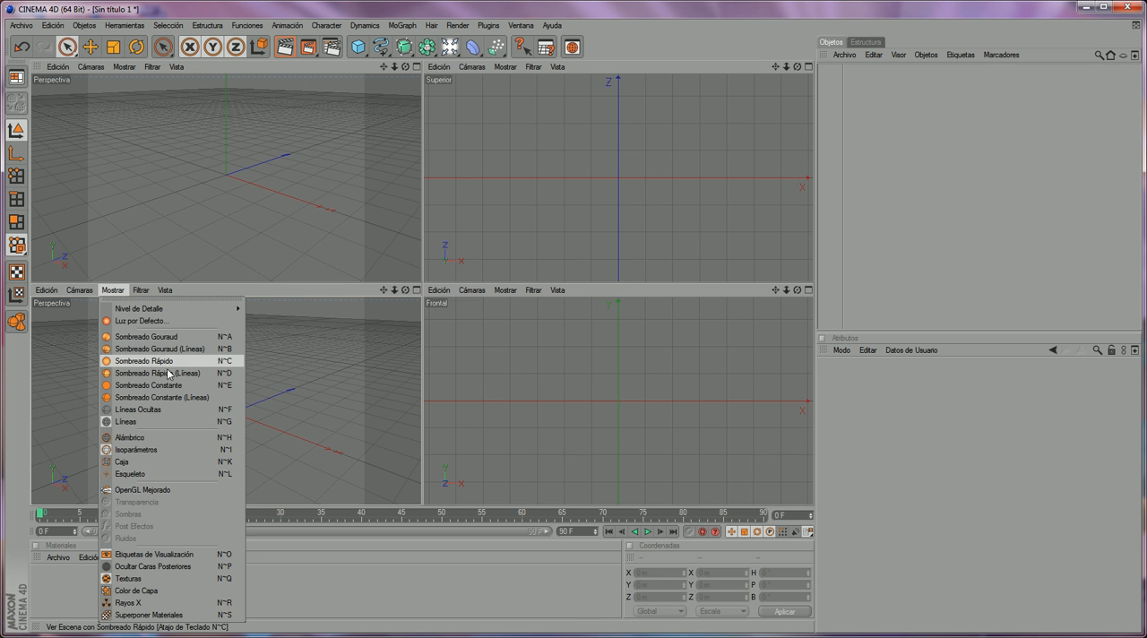
left_click(79, 290)
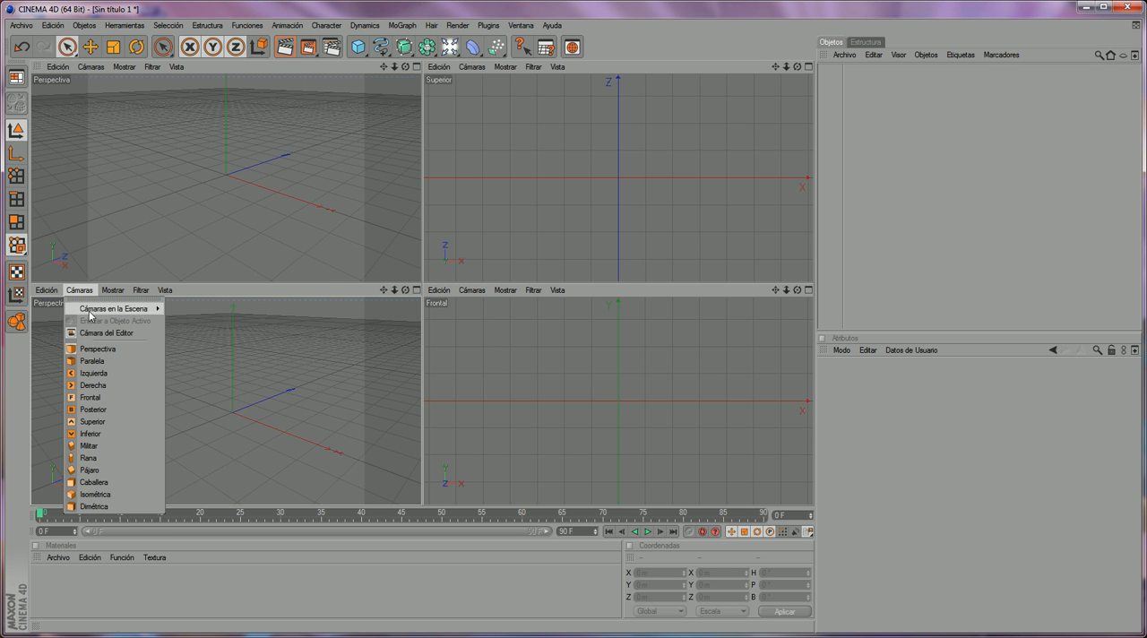
left_click(115, 386)
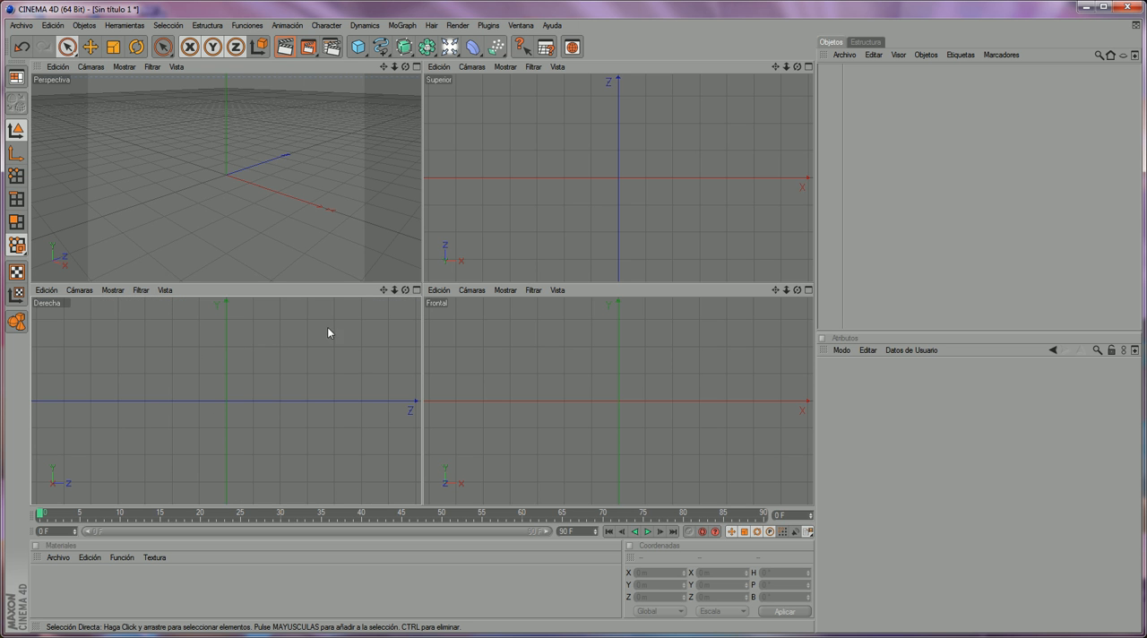
left_click(417, 289)
left_click_drag(775, 67, 786, 181)
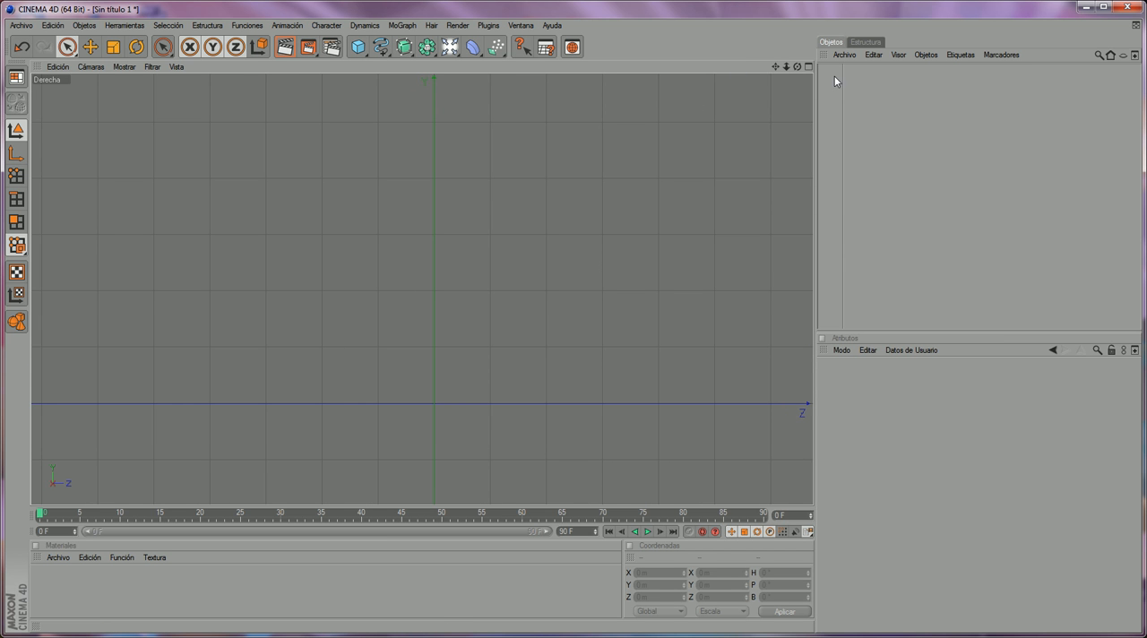
left_click_drag(775, 67, 750, 106)
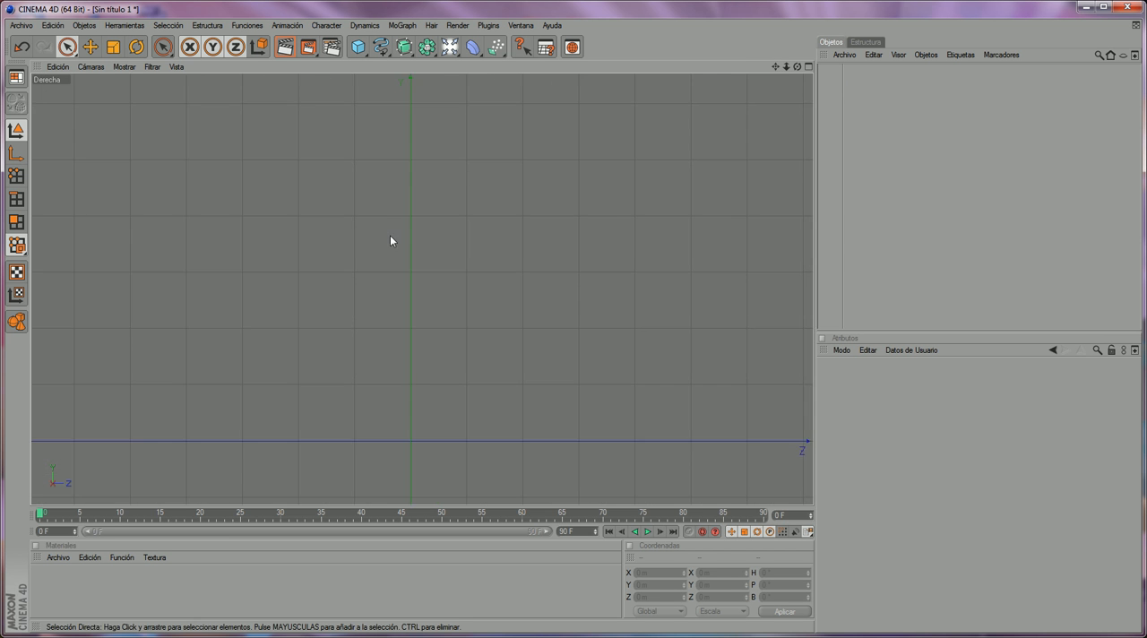
- Open the Derecha viewport's configuration and display its Fondo (background) settings
left_click(57, 66)
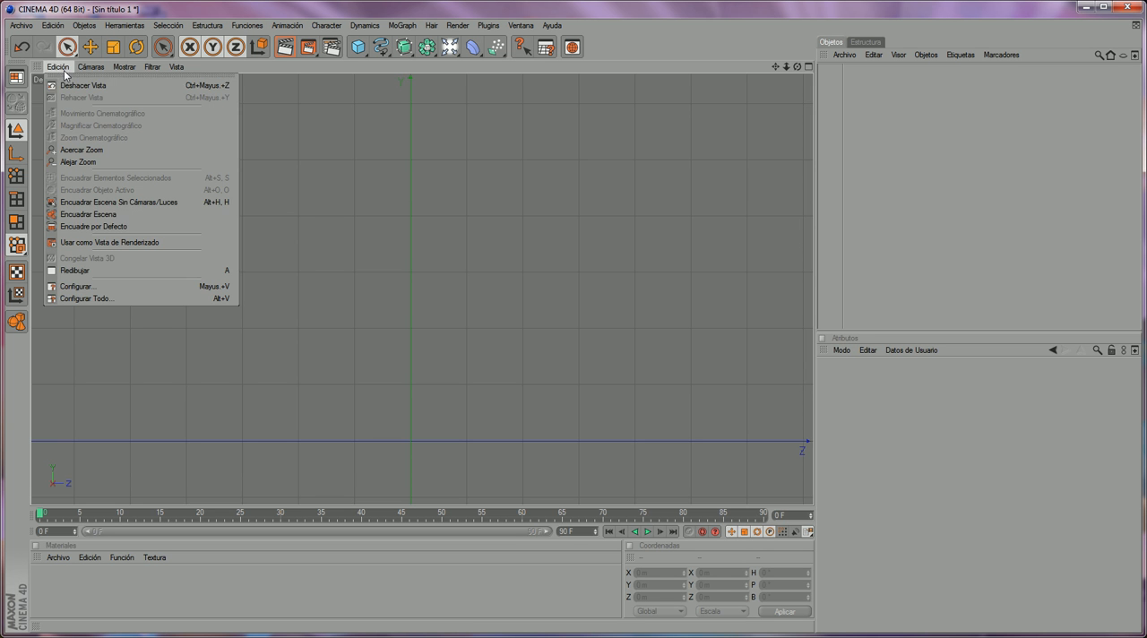
left_click(108, 286)
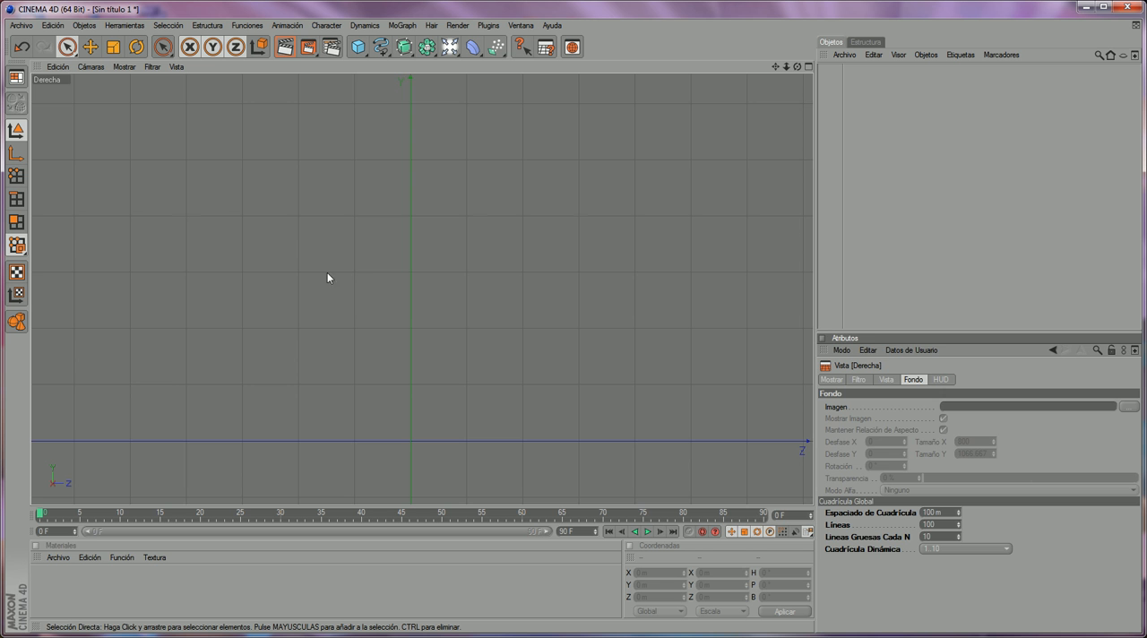
left_click(867, 379)
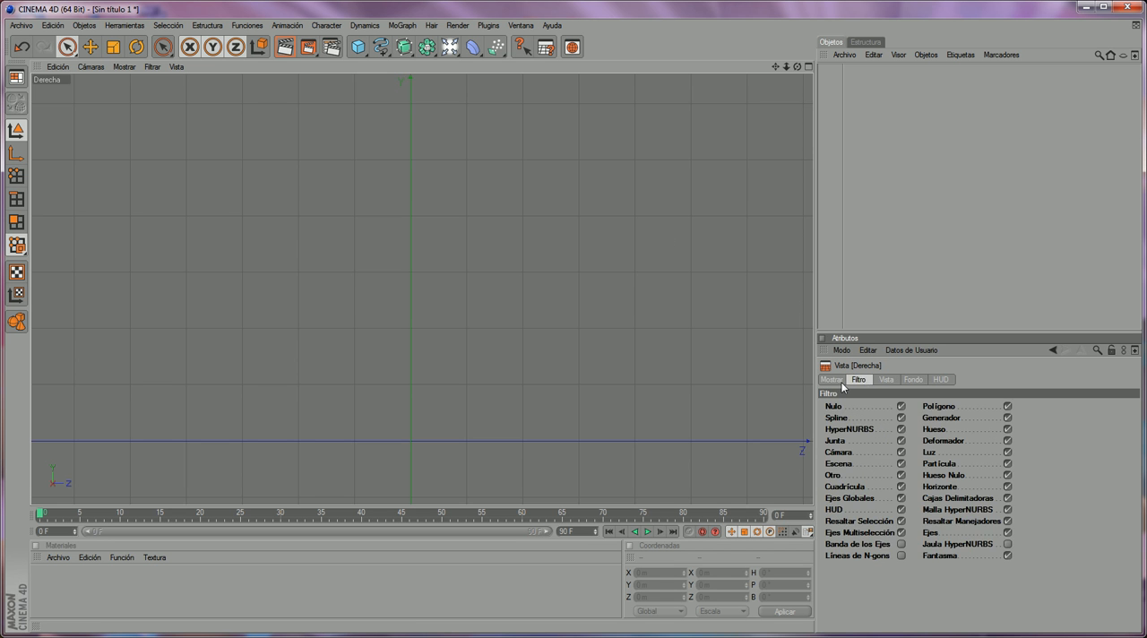
left_click(841, 380)
left_click(862, 379)
left_click(882, 380)
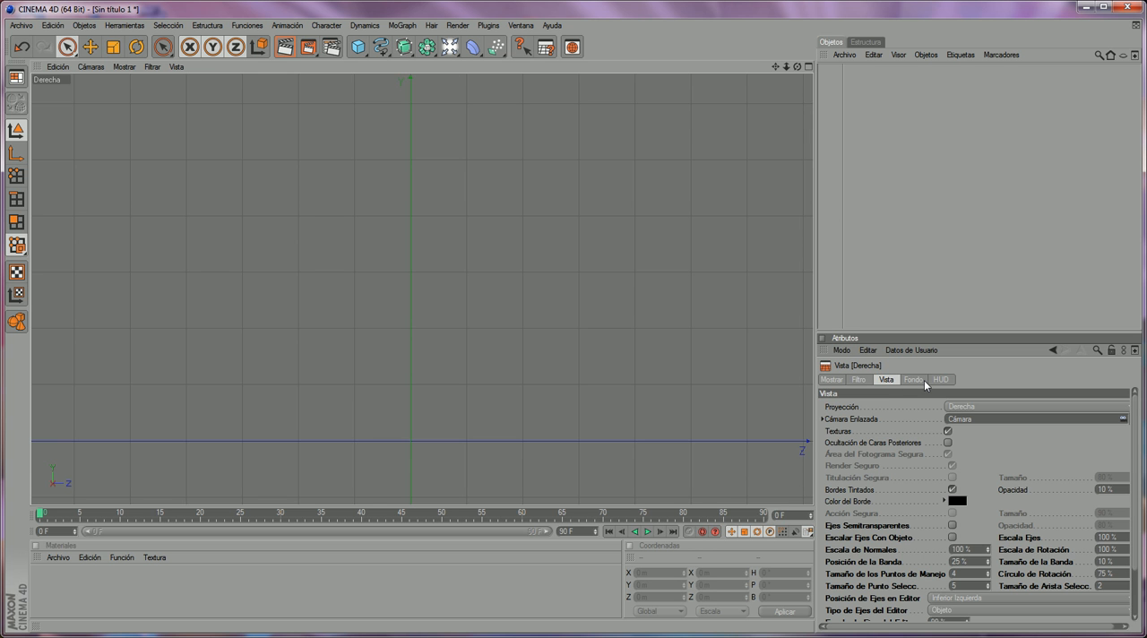
left_click(913, 379)
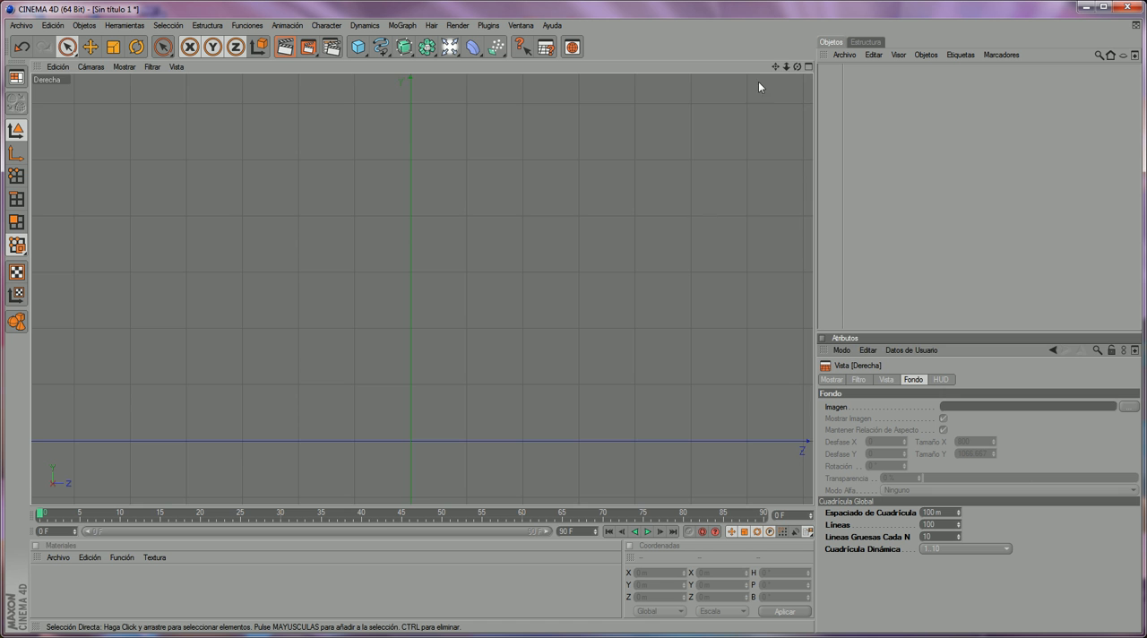
- Load Copa.jpg from the desktop as the background image of the maximized Derecha view
left_click(805, 67)
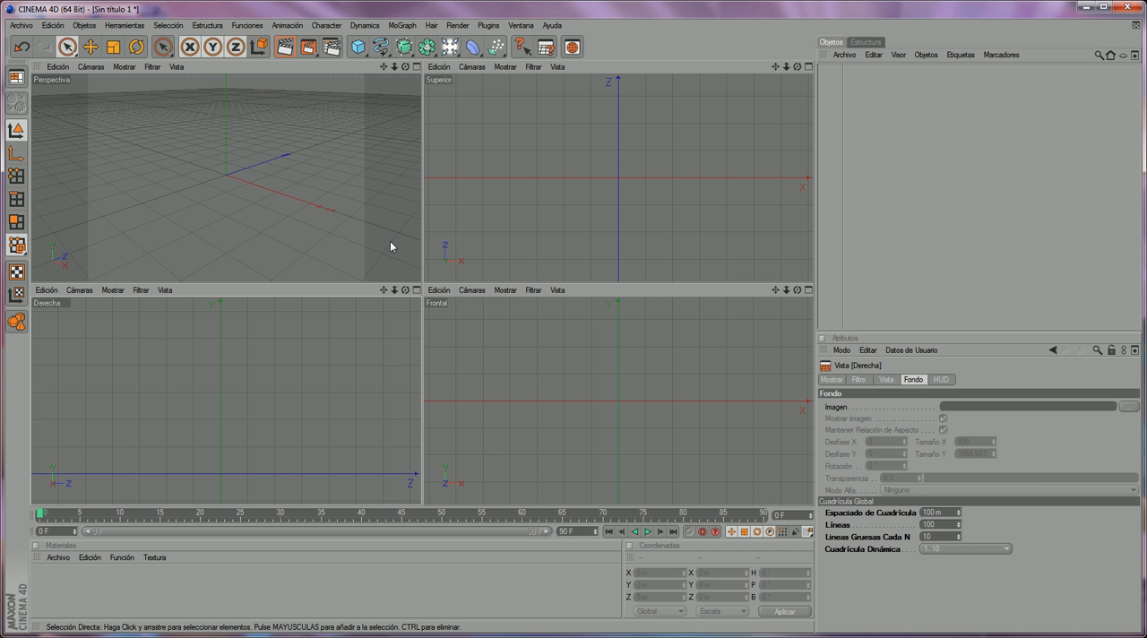
left_click(417, 289)
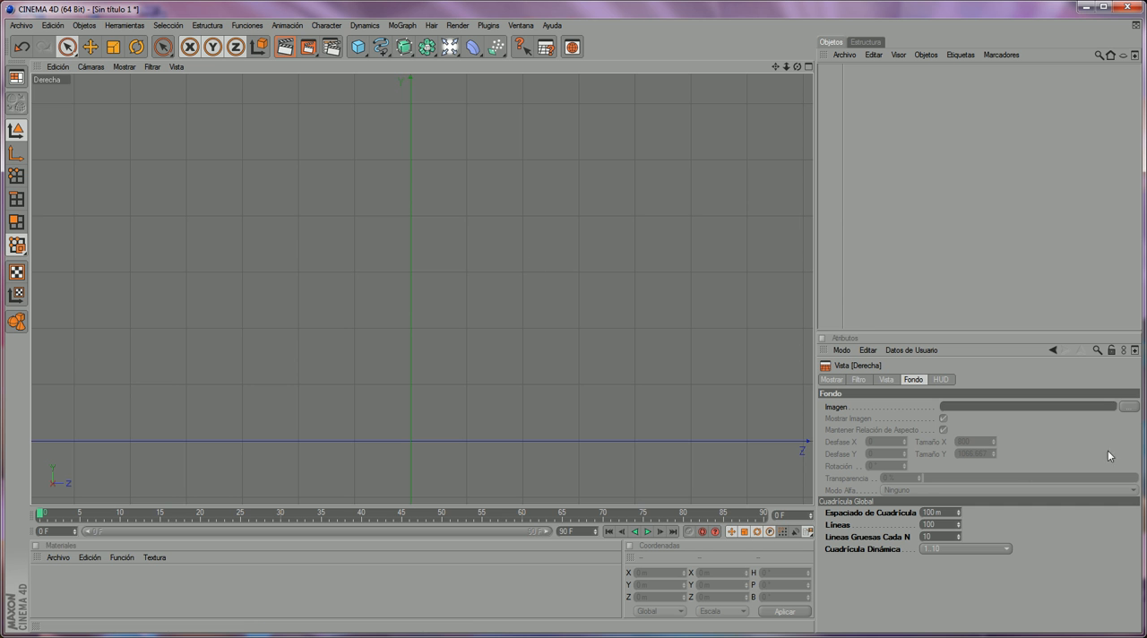
left_click(1127, 408)
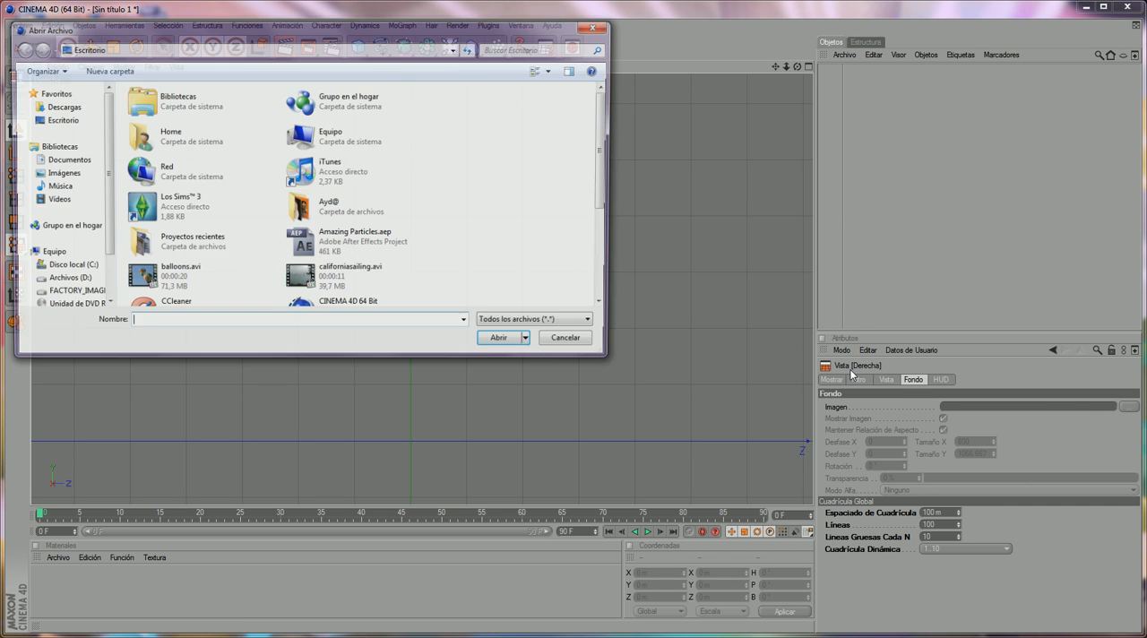
left_click(371, 240)
scroll(372, 243, "down", 2)
double_click(331, 183)
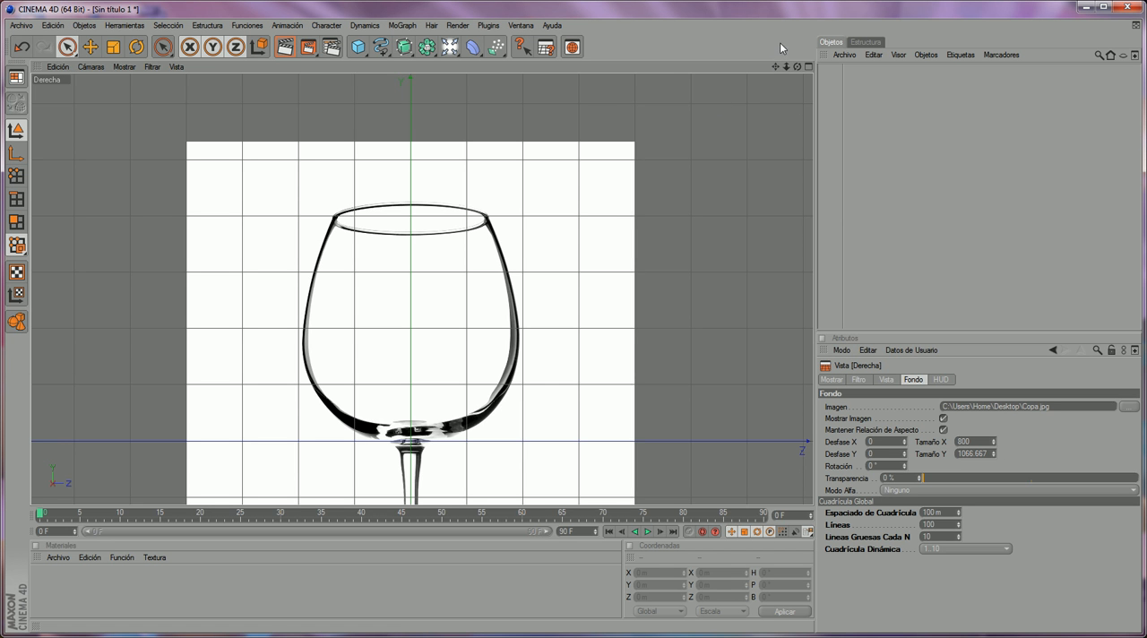
- Set the background image's Desfase Y to 447 so the whole glass sits above the Z axis
left_click_drag(774, 66, 779, 0)
middle_click_drag(667, 175, 650, 225, "alt")
middle_click_drag(550, 331, 570, 158, "alt")
middle_click_drag(550, 372, 551, 426, "alt")
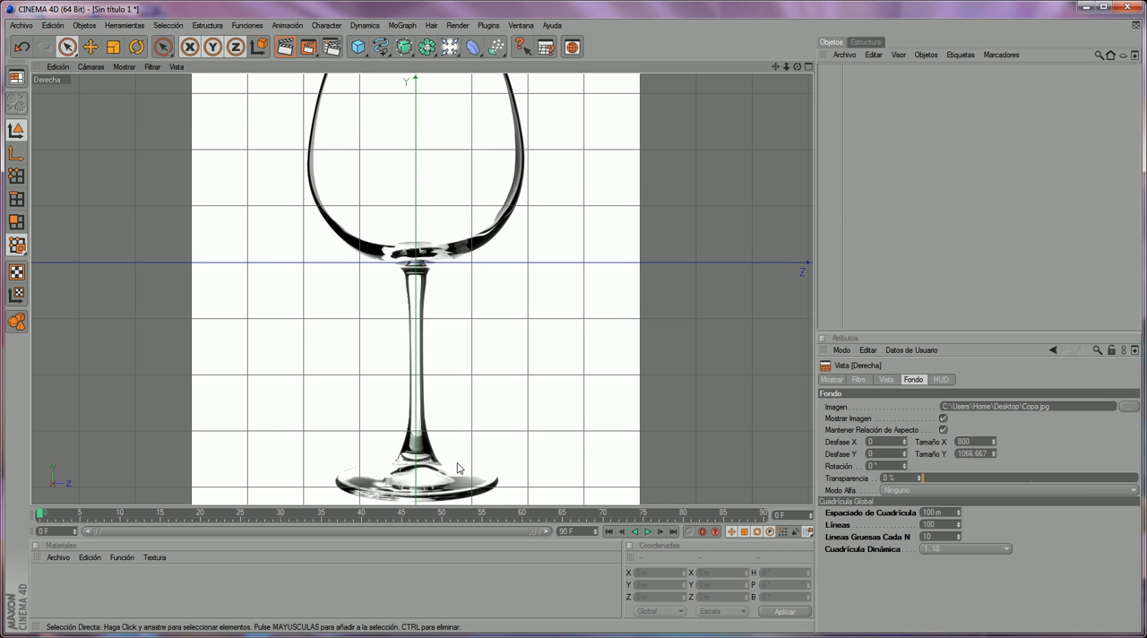
middle_click_drag(458, 468, 482, 385, "alt")
middle_click_drag(533, 80, 517, 350, "alt")
middle_click_drag(516, 220, 522, 96, "alt")
middle_click_drag(497, 237, 485, 402, "alt")
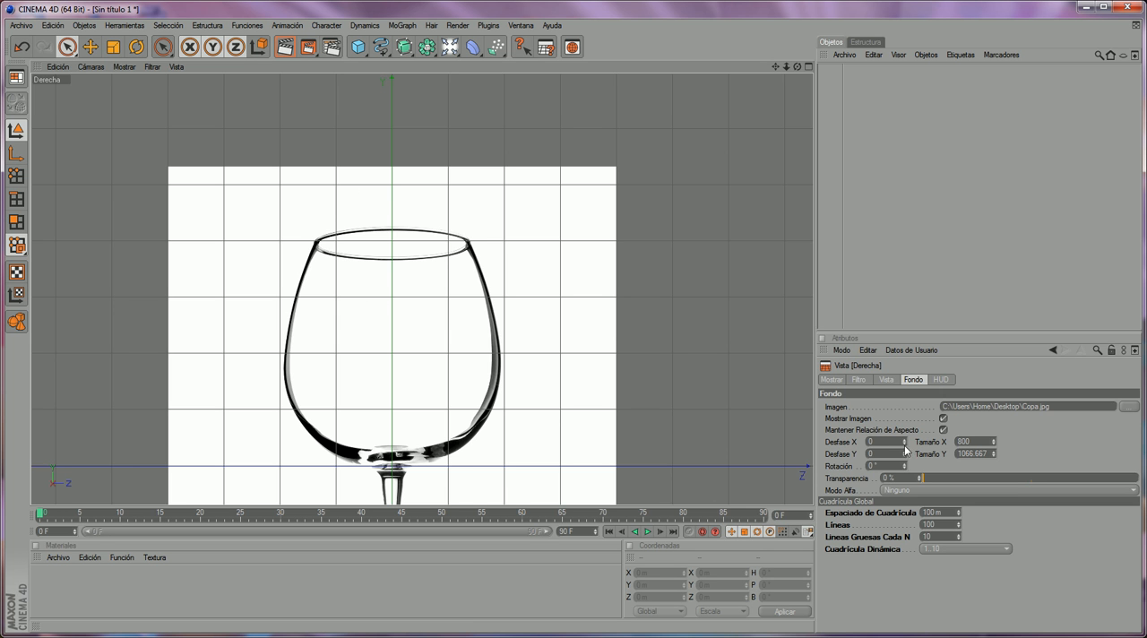
left_click_drag(903, 455, 904, 400)
left_click_drag(776, 67, 797, 187)
left_click_drag(789, 69, 778, 43)
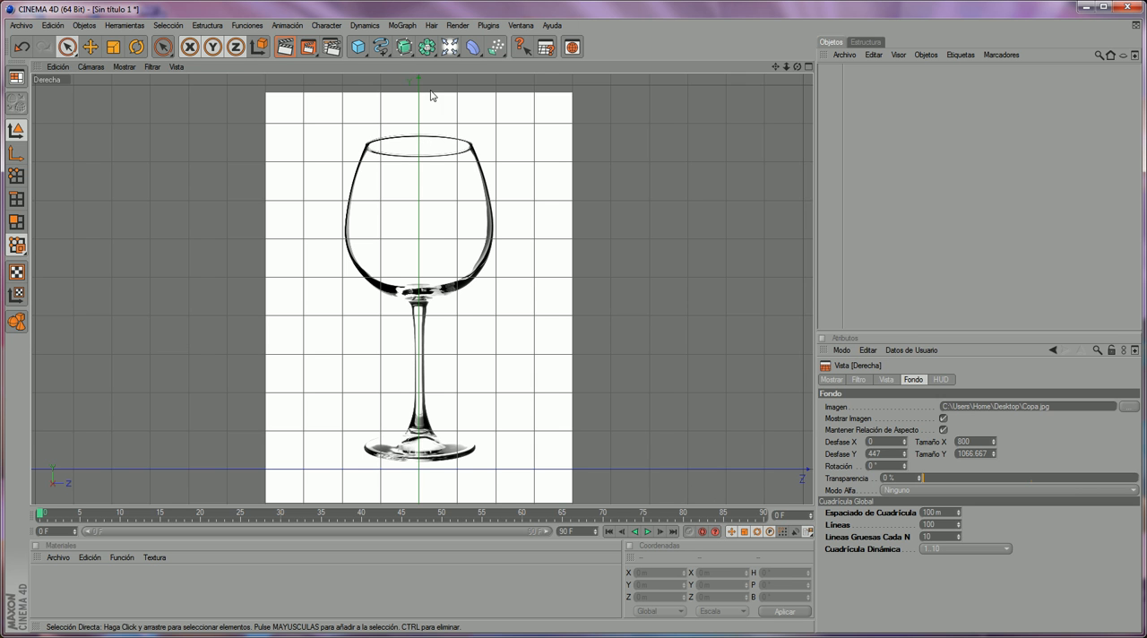
- Add a NURBS Torno (lathe) object to the scene
left_click_drag(404, 52, 492, 77)
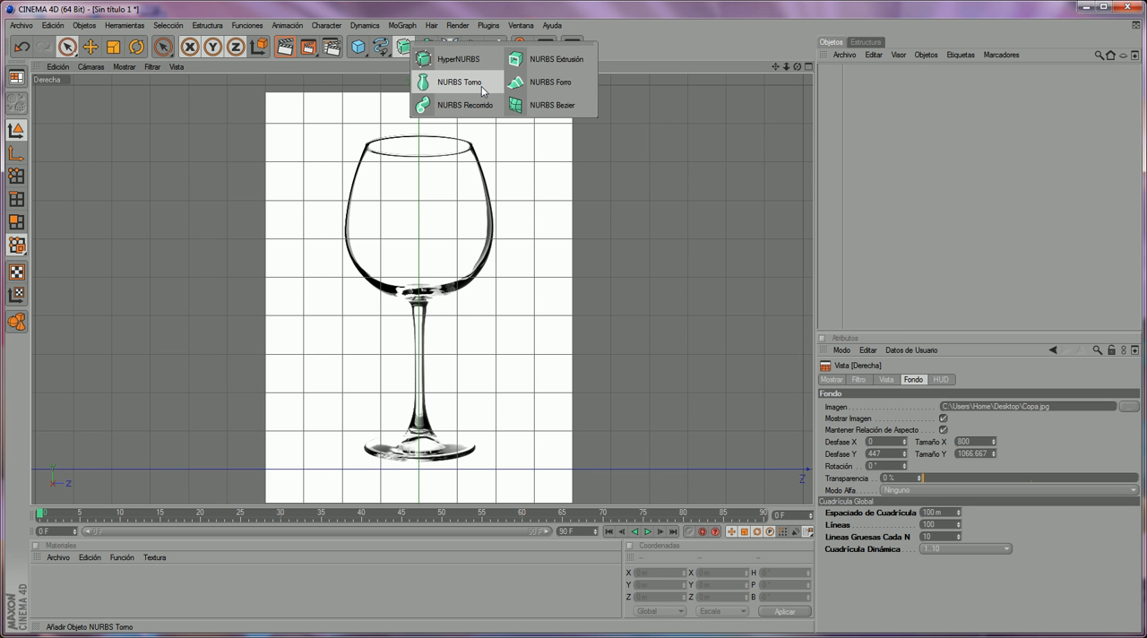
left_click(481, 86)
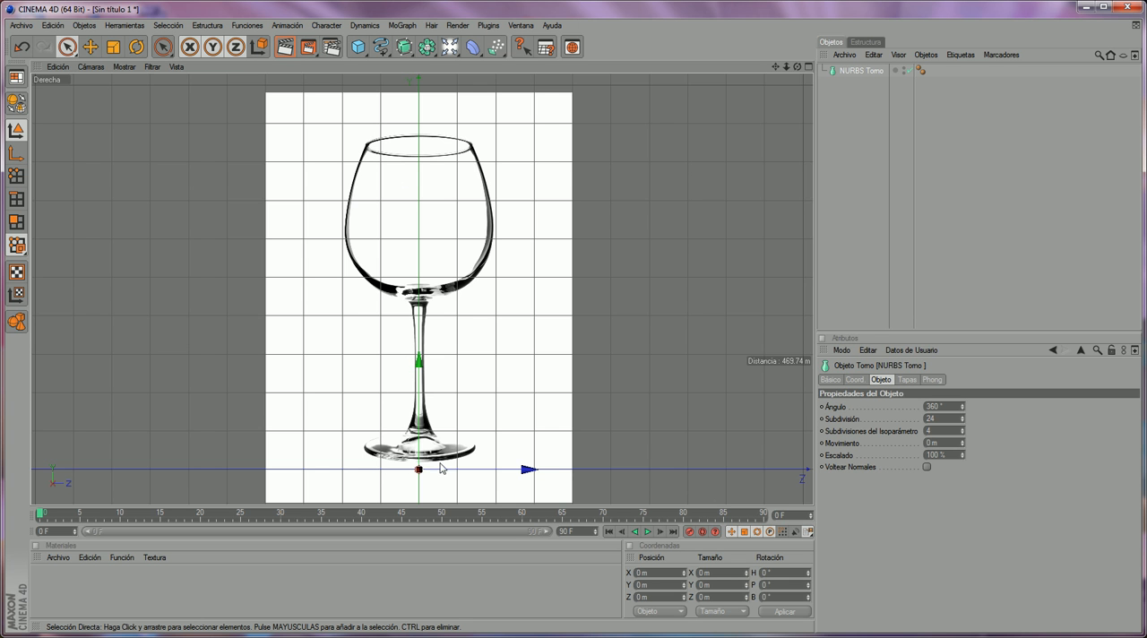
- Start a Bezier spline at the foot's outer left edge, about Y 52, Z -144 m, adding a second point at about Y 66, Z -58 m
left_click(383, 47)
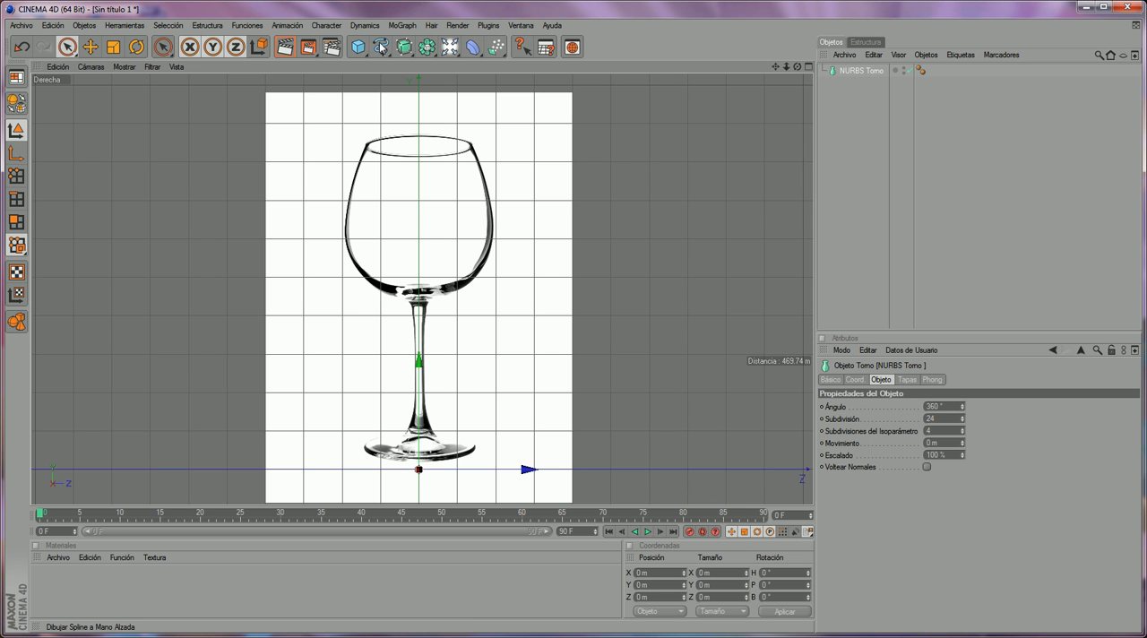
left_click(382, 48)
left_click(381, 47)
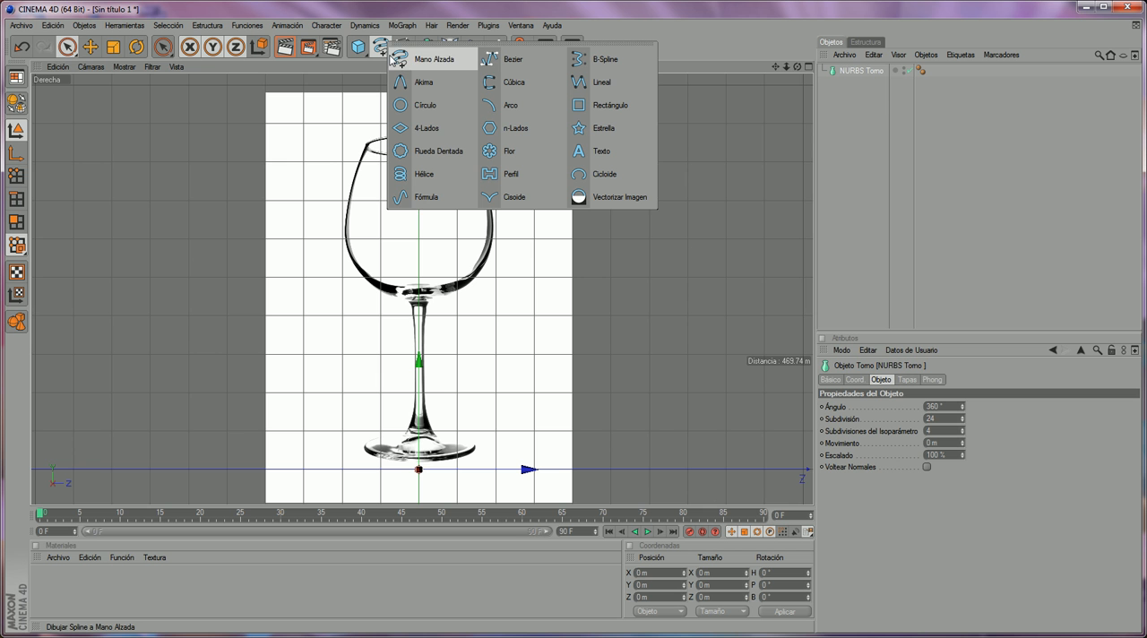
left_click(512, 58)
scroll(440, 369, "up", 1)
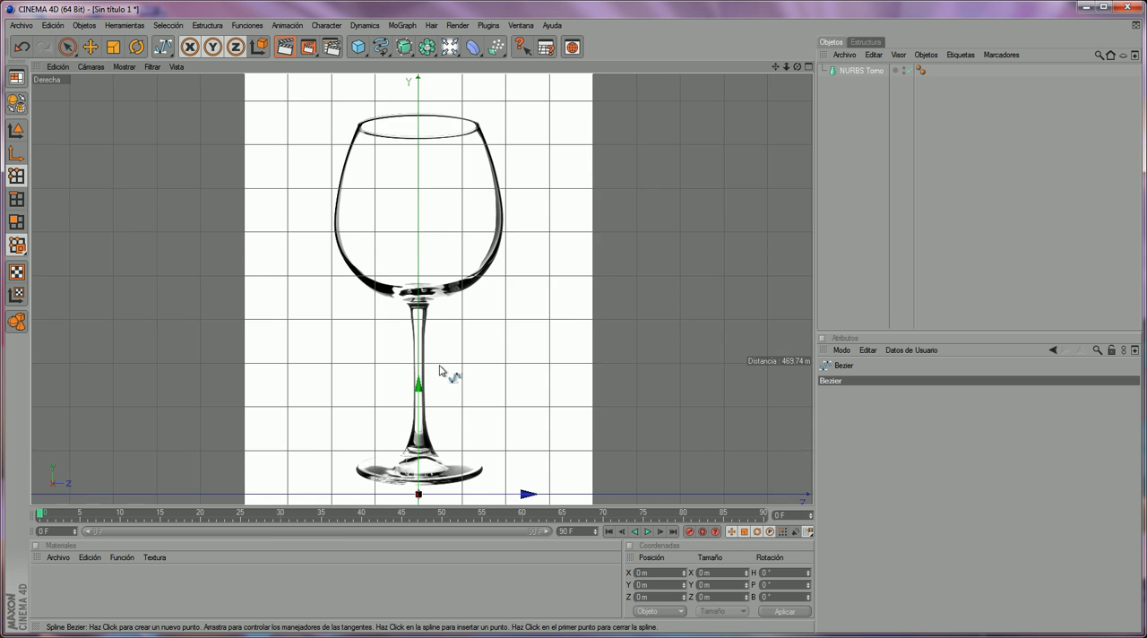
scroll(448, 374, "up", 3)
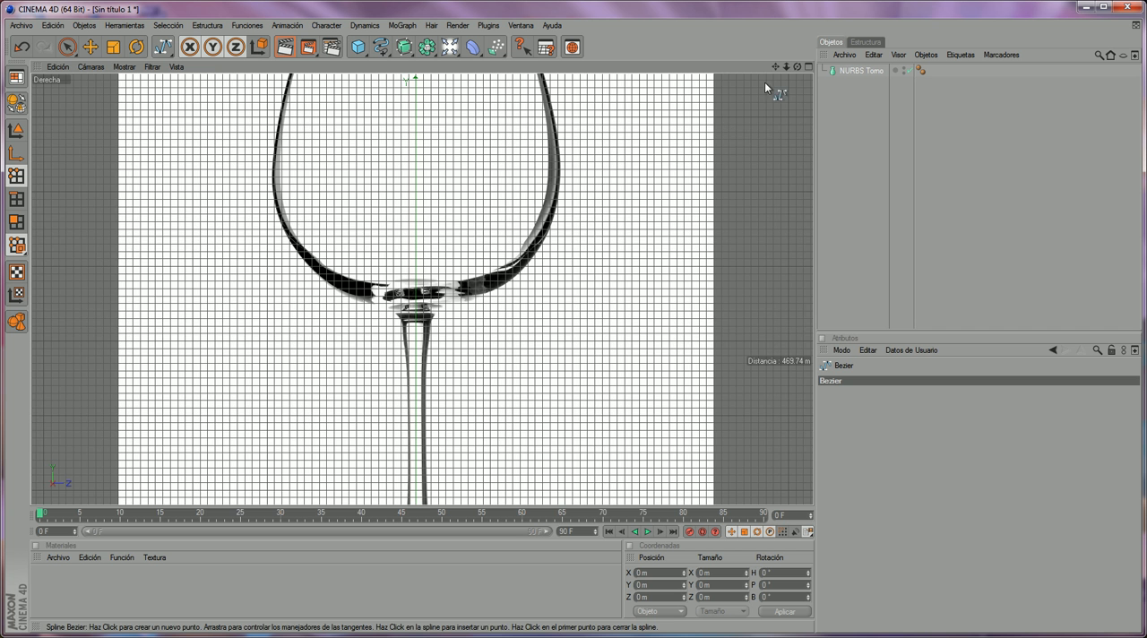
scroll(767, 73, "down", 3)
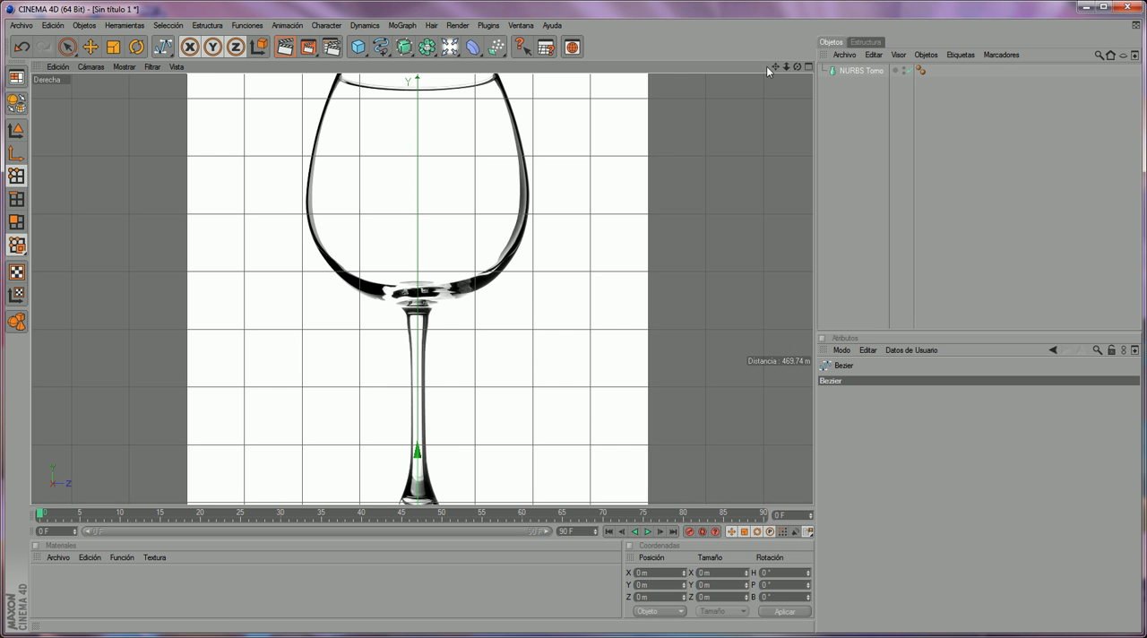
left_click_drag(776, 67, 810, 2)
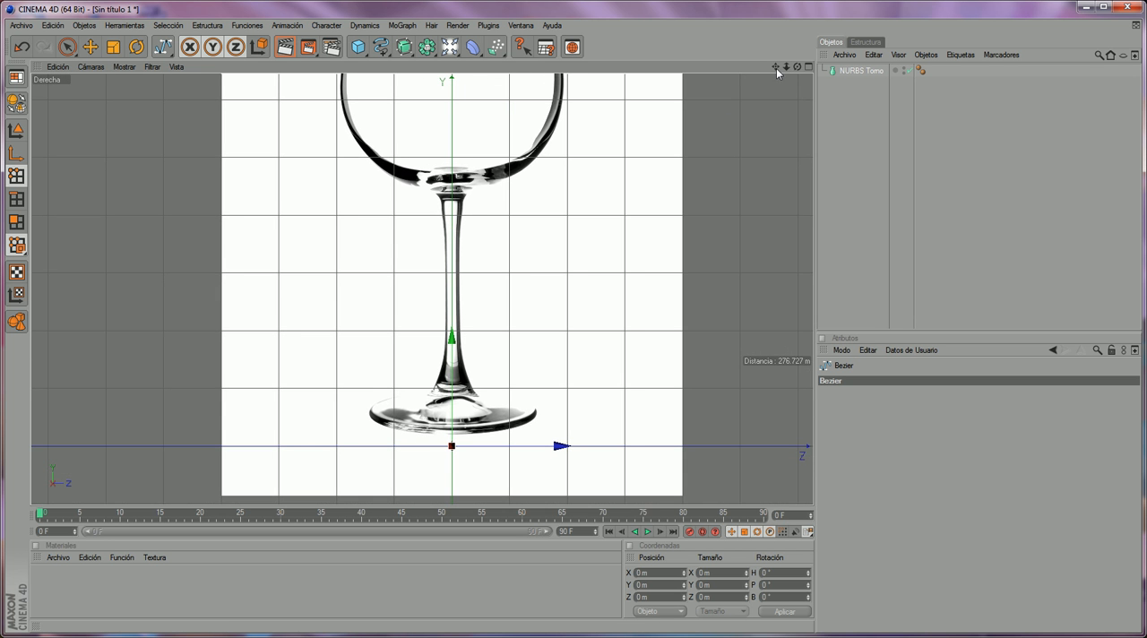
mouse_move(786, 68)
left_mouse_down()
mouse_move(820, 68)
mouse_move(794, 68)
left_mouse_up()
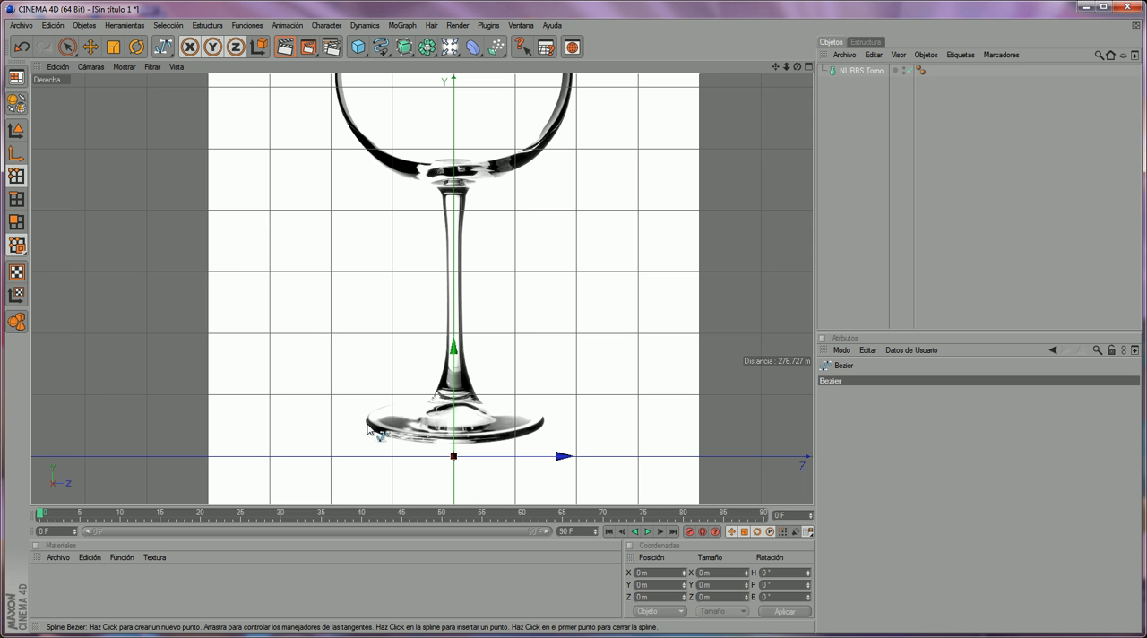
left_click(365, 427)
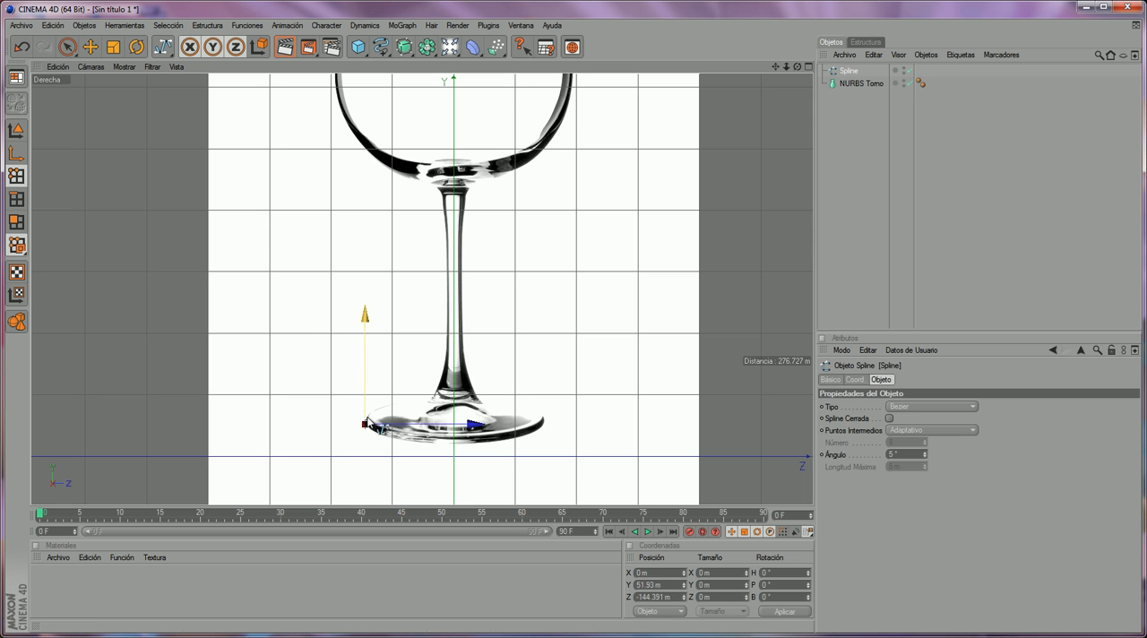
left_click(415, 420)
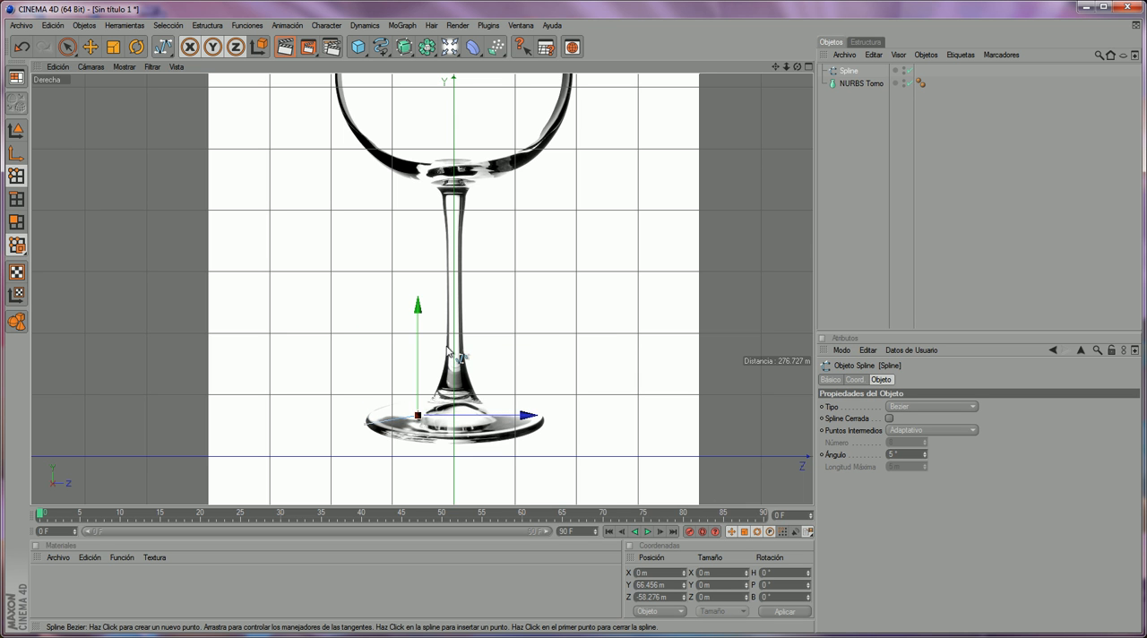
- Continue the spline along the stem's left edge with a curved point at about Y 180 m and another at about Y 418 m
left_click(445, 345)
left_click_drag(445, 345, 450, 298)
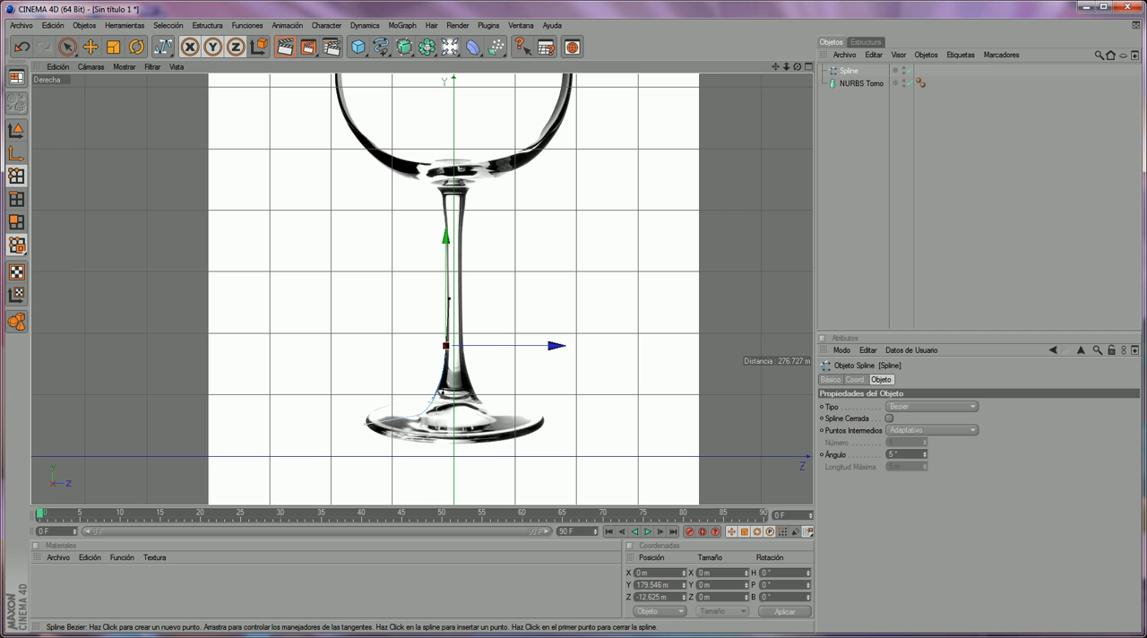
left_click(443, 200)
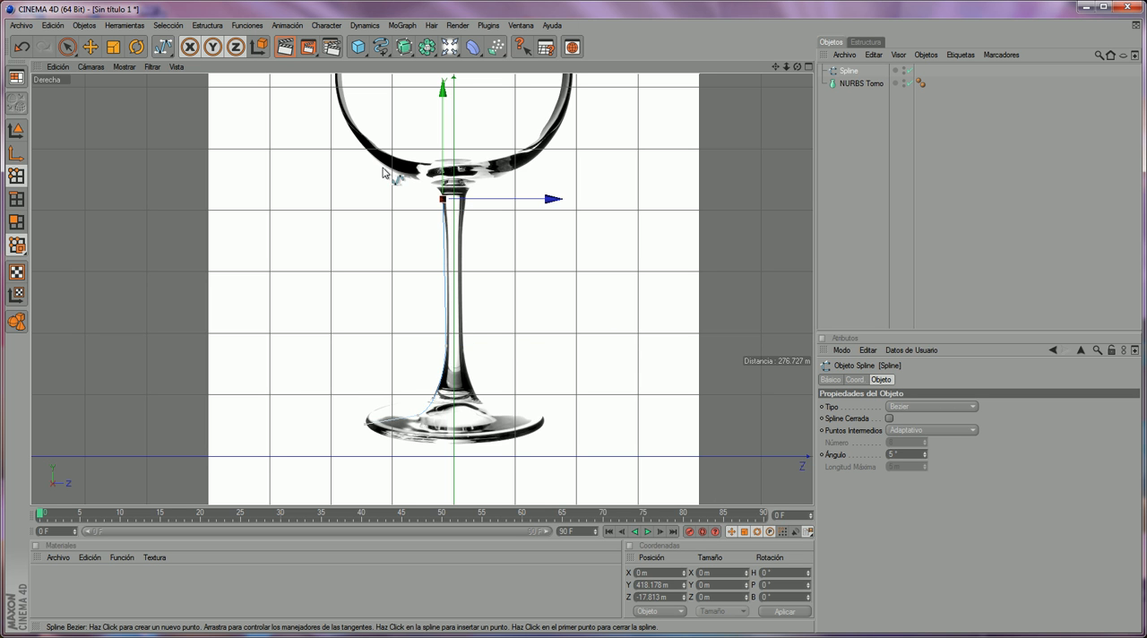
- Trace the bowl's left outline with curved spline points up to the rim, ending near the rim's centre at about Y 873 m
left_click(411, 179)
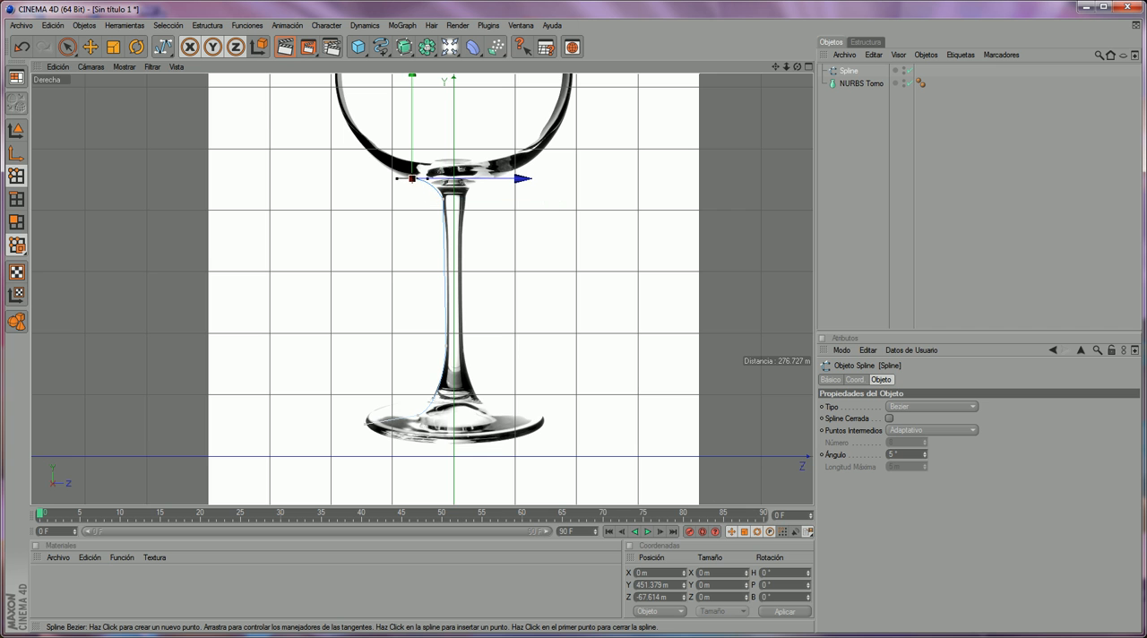
left_click(357, 138)
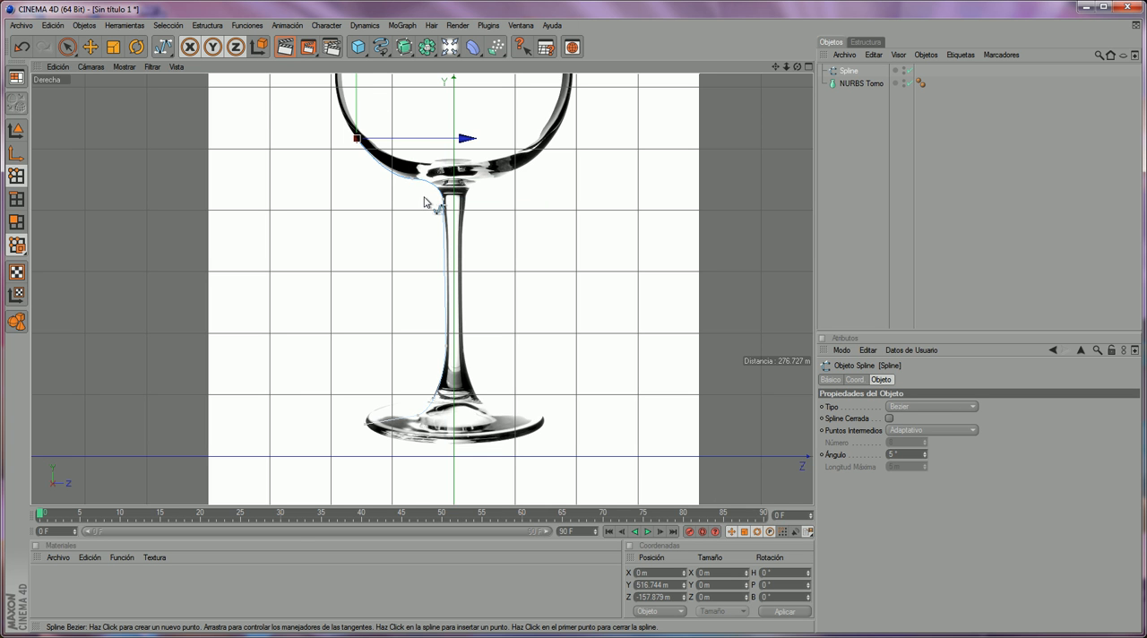
middle_click_drag(468, 204, 510, 438, "alt")
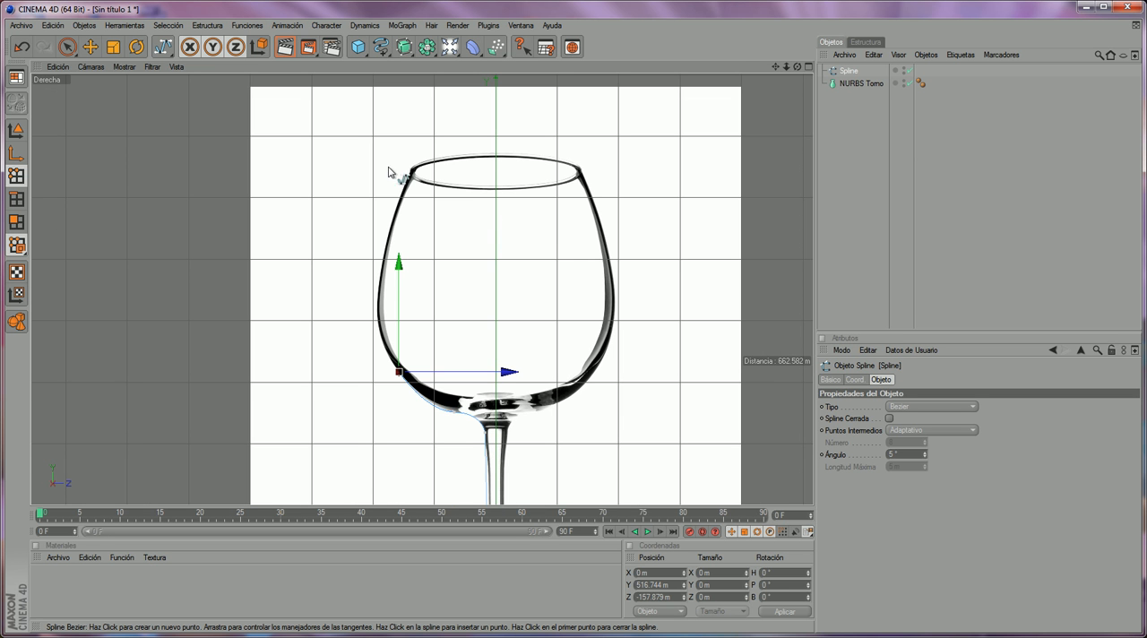
left_click_drag(376, 280, 370, 319)
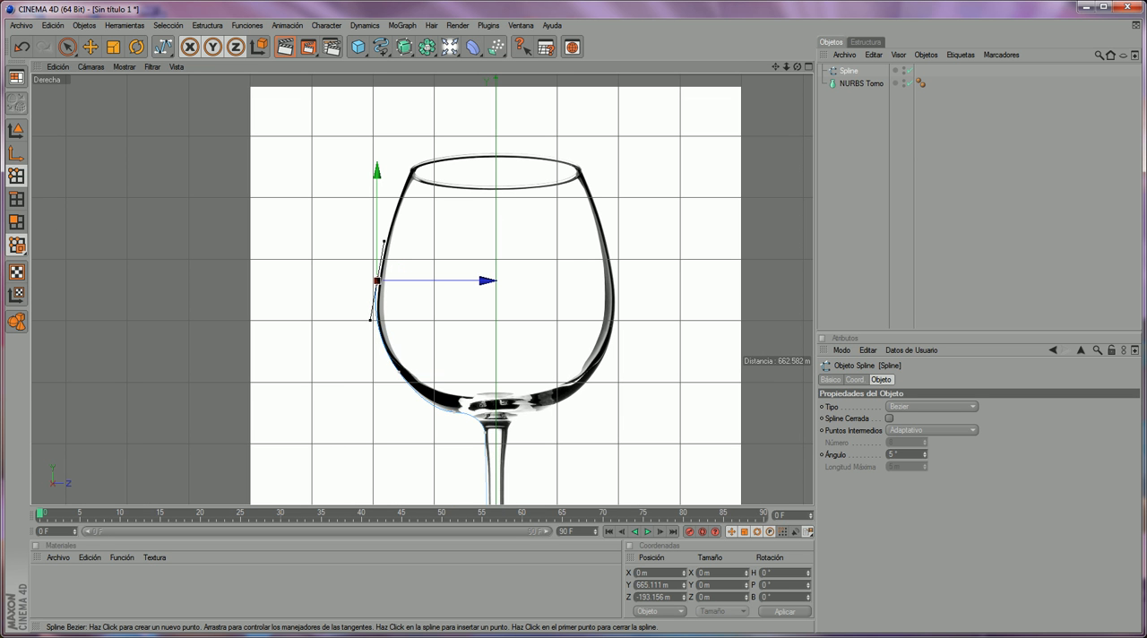
left_click(409, 166)
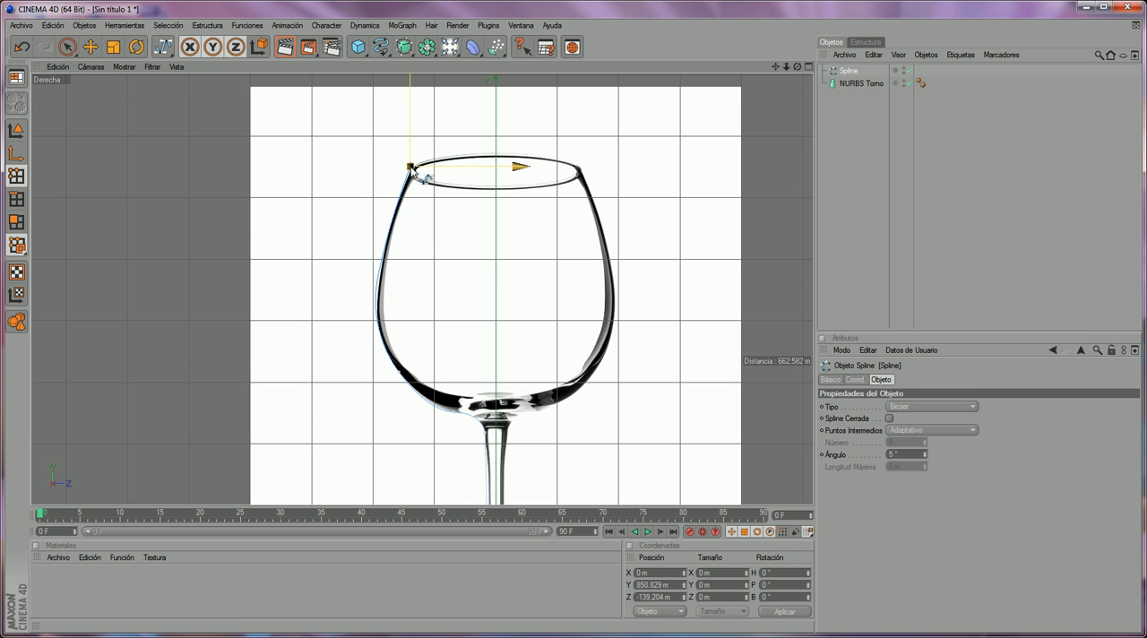
left_click(492, 153)
left_click_drag(505, 156, 512, 153)
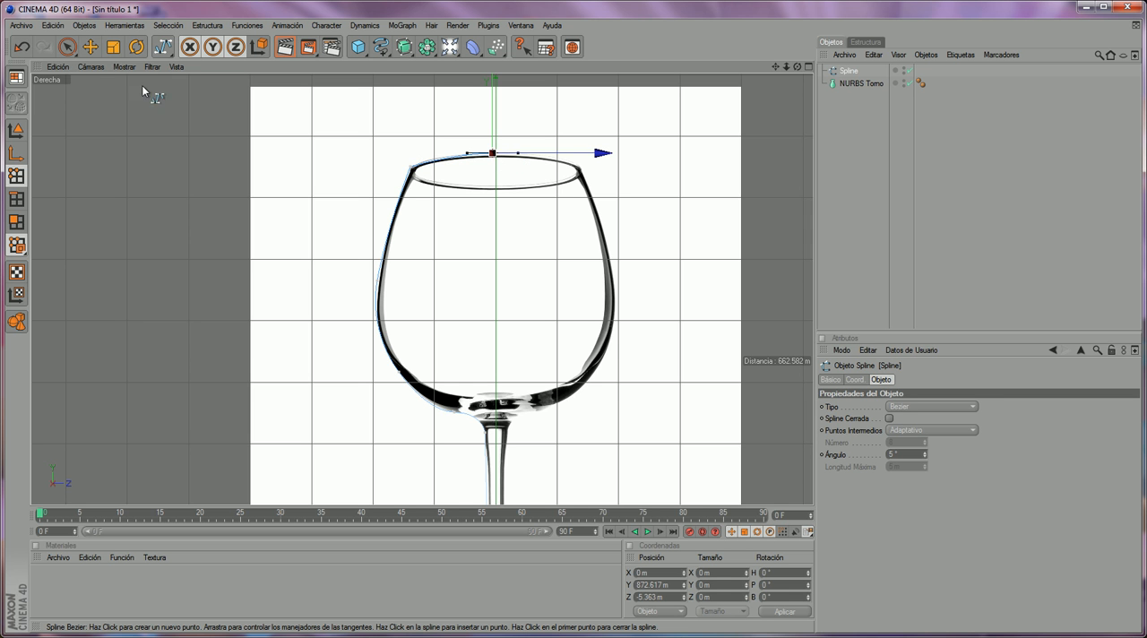
- Delete the spline's last point at the centre of the rim, working in the maximized Perspectiva view
left_click(71, 48)
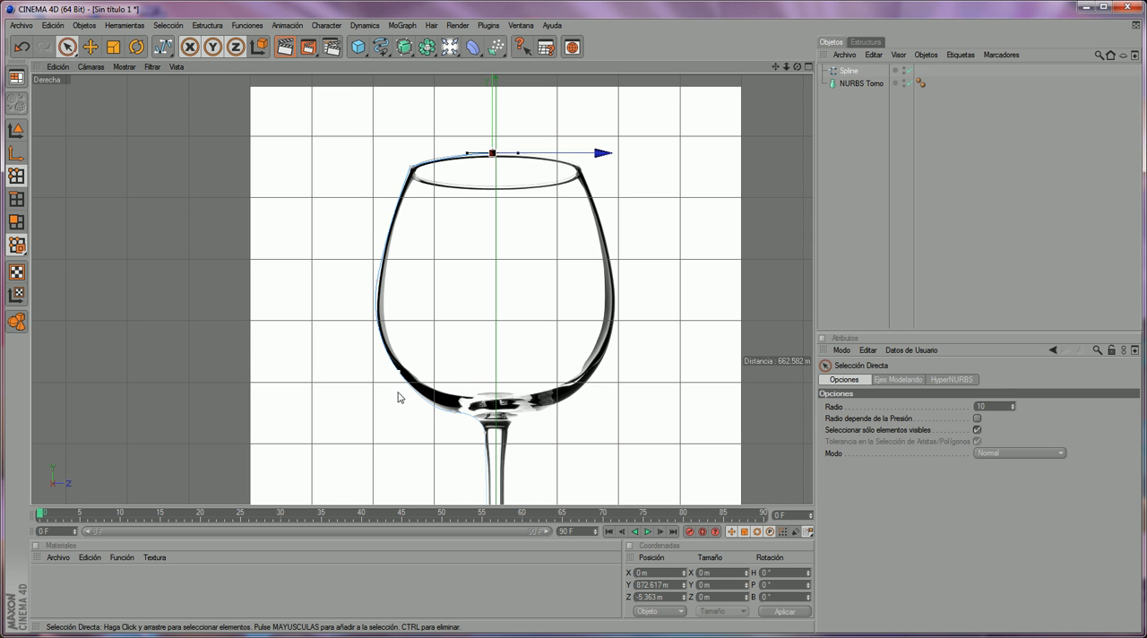
scroll(410, 437, "down", 3)
scroll(475, 420, "up", 3)
left_click_drag(775, 66, 798, 2)
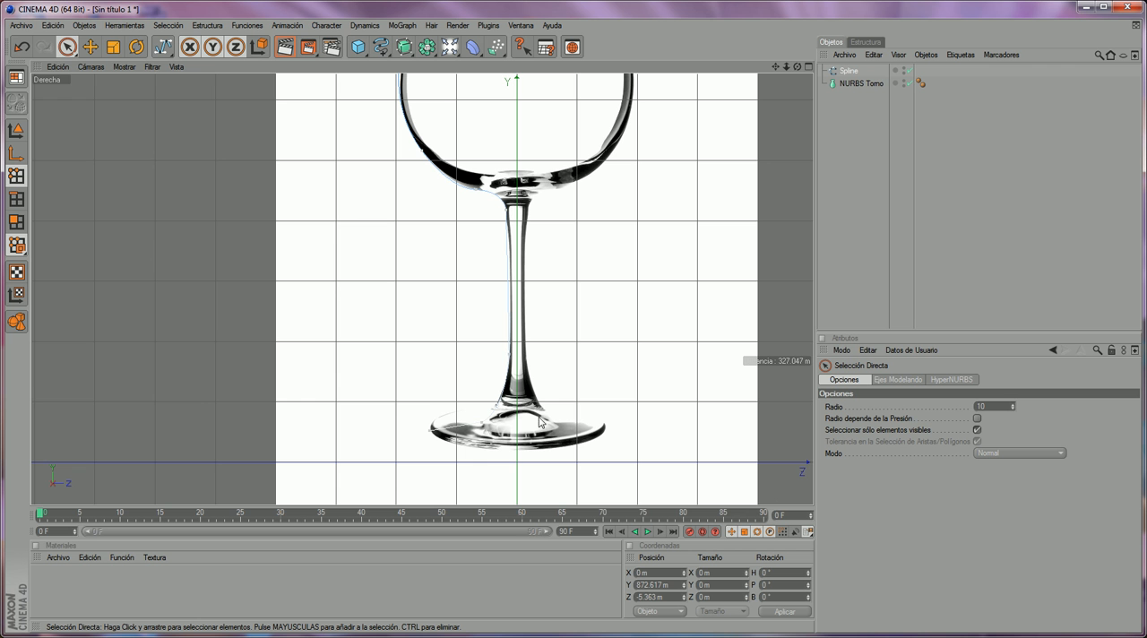
middle_click(298, 118)
middle_click(323, 127)
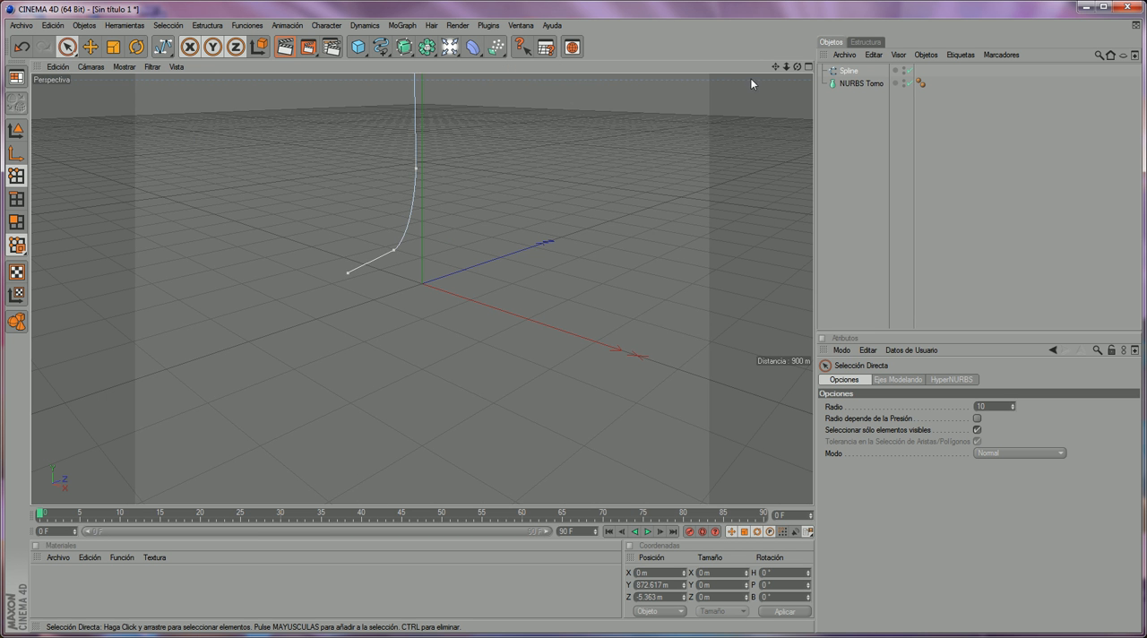
left_click_drag(776, 67, 784, 240)
scroll(488, 222, "down", 6)
scroll(499, 187, "down", 3)
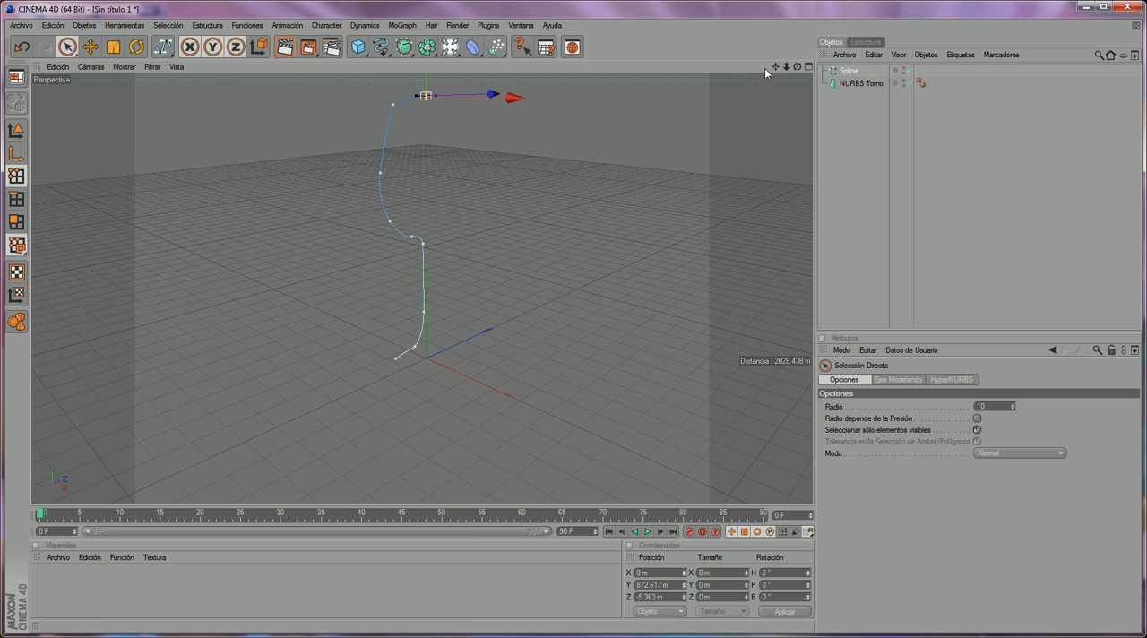
left_click_drag(797, 67, 790, 118)
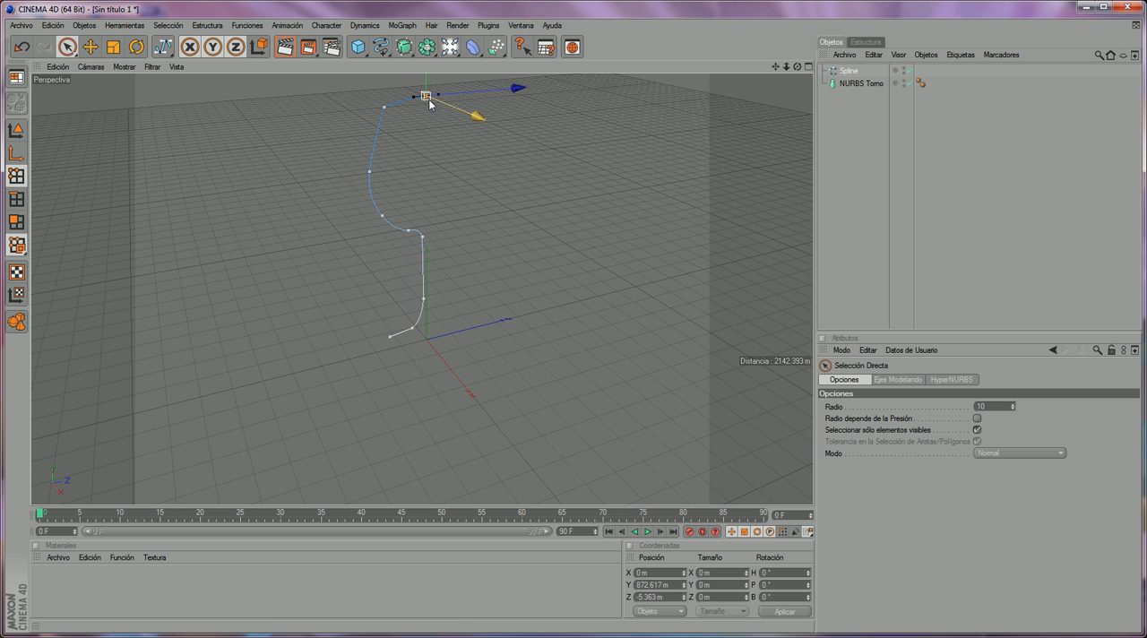
left_click(353, 126)
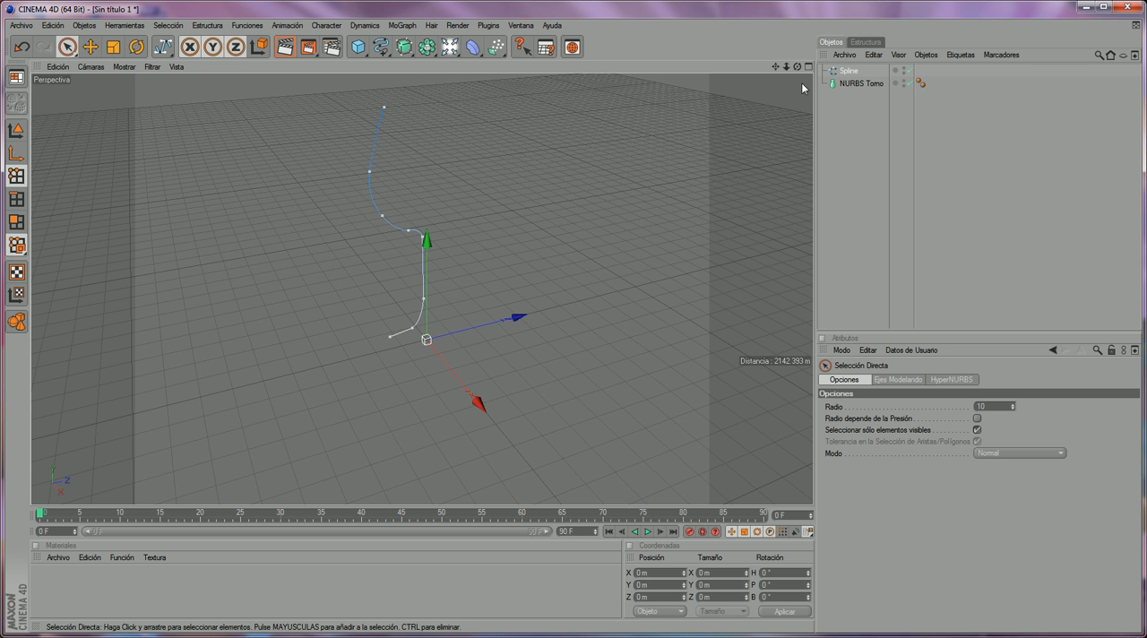
- Make the spline a child of NURBS Torno to revolve the profile into the glass
left_click_drag(797, 67, 939, 47)
scroll(400, 137, "up", 2)
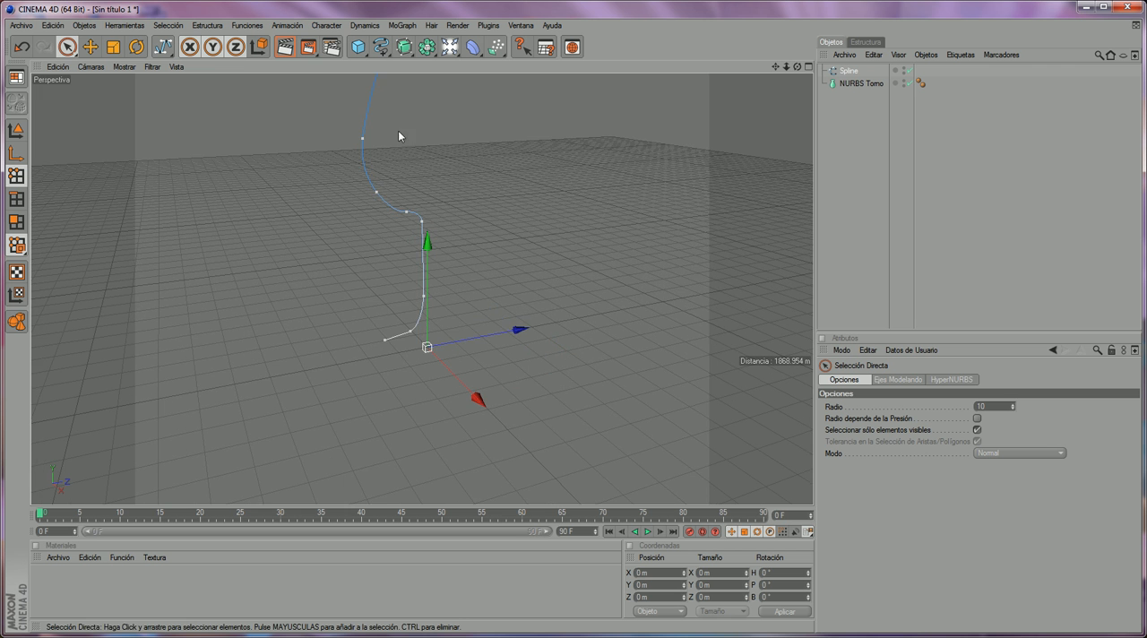
left_click_drag(775, 68, 779, 127)
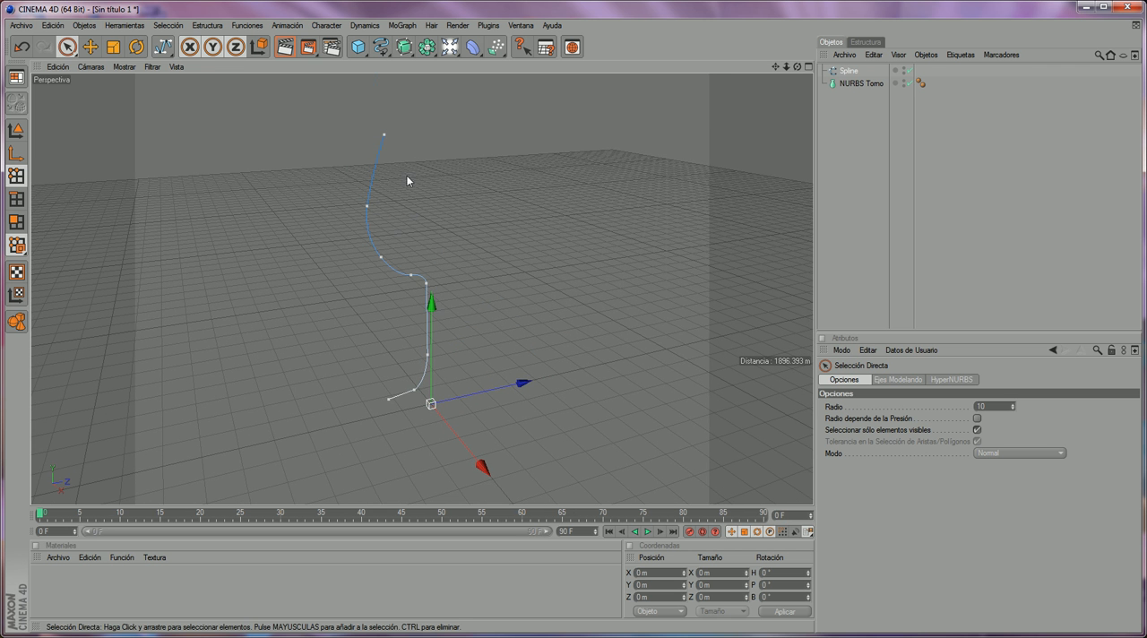
left_click_drag(846, 71, 846, 85)
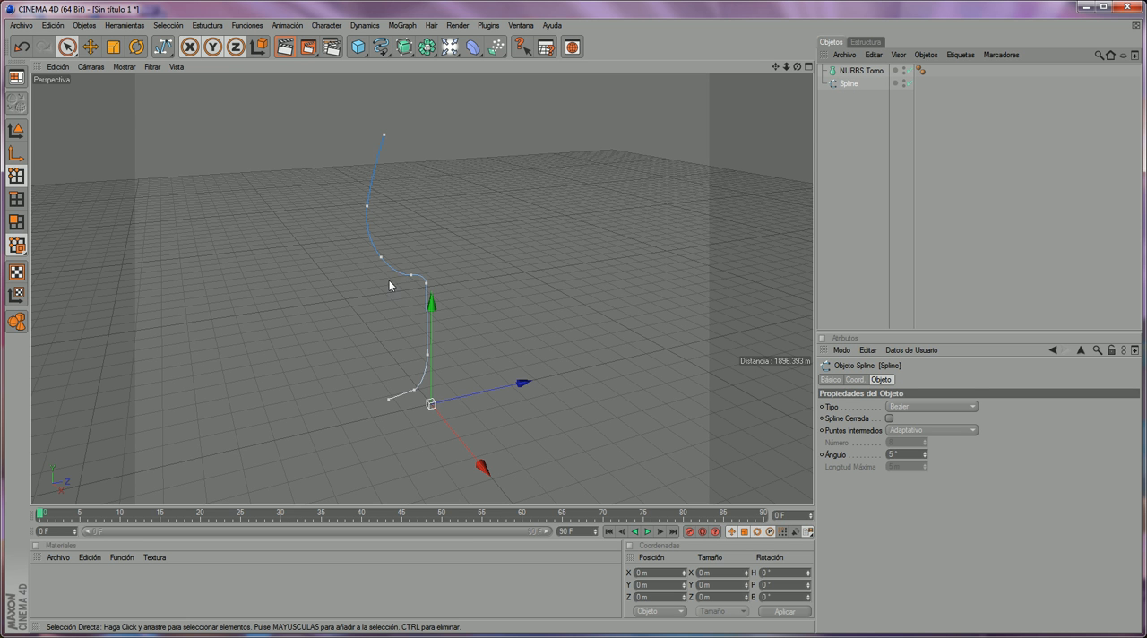
left_click_drag(833, 88, 850, 75)
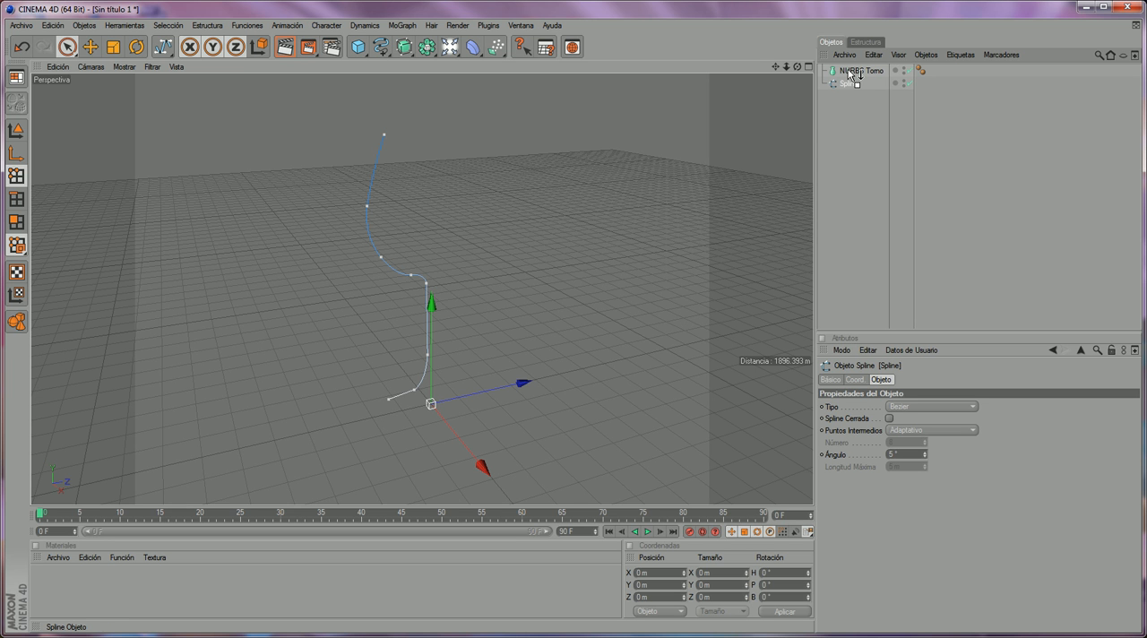
left_click_drag(849, 73, 849, 75)
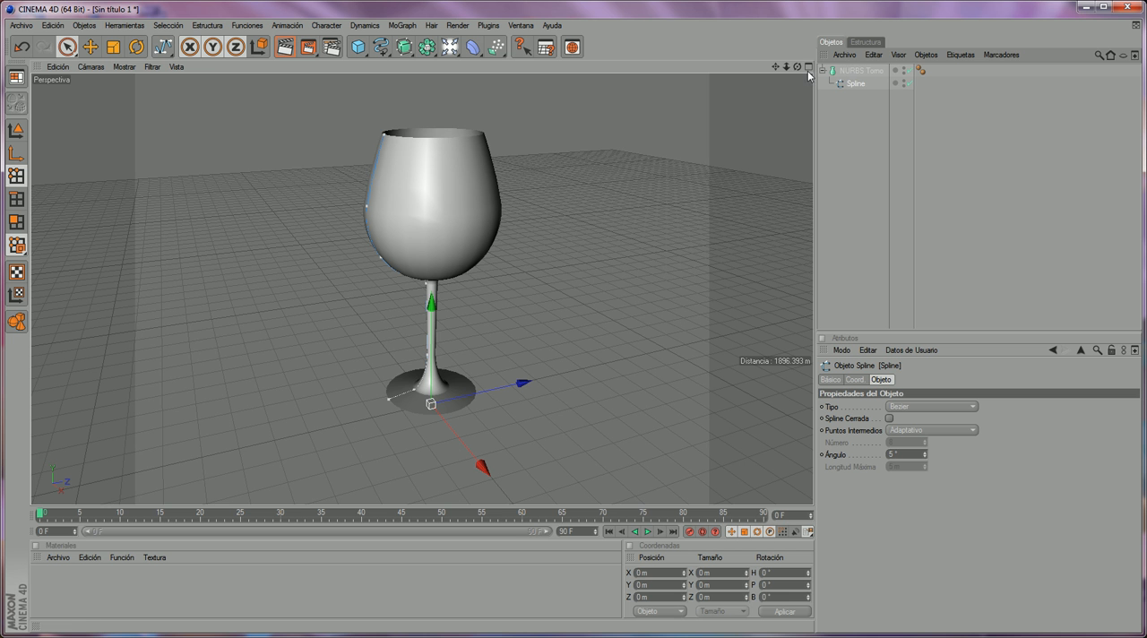
- Lower the spline point where the foot meets the stem's flare to about Y 64.9 m
left_click_drag(796, 69, 783, 190)
scroll(684, 174, "up", 4)
scroll(445, 230, "down", 3)
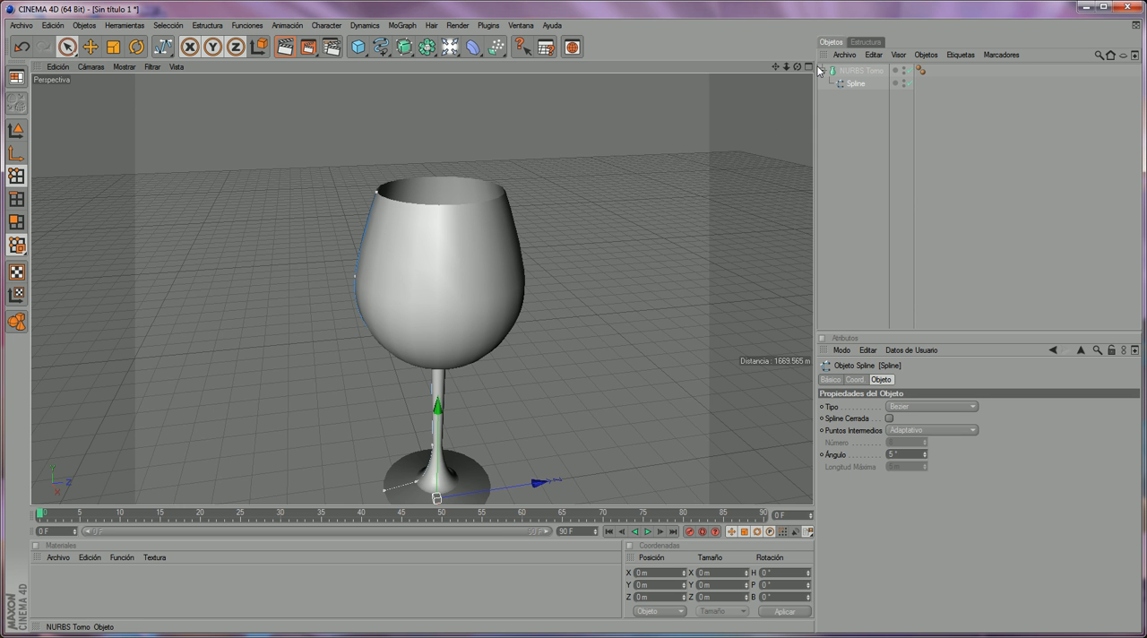
left_click_drag(796, 67, 832, 26)
scroll(690, 195, "up", 3)
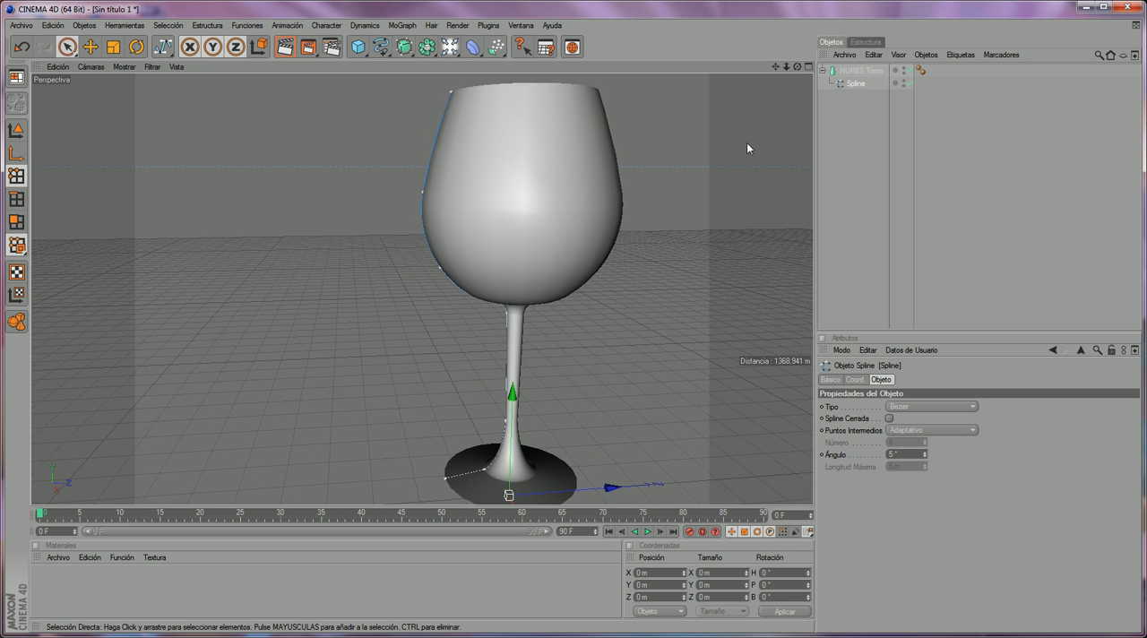
scroll(695, 157, "down", 2)
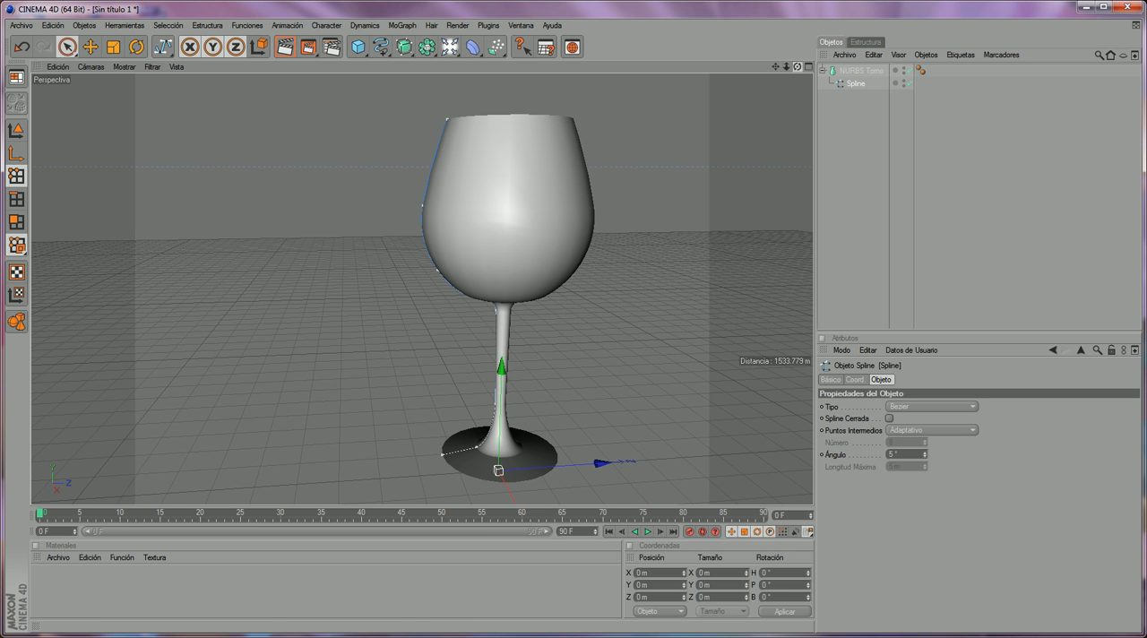
left_click(479, 447)
left_click_drag(476, 447, 477, 445)
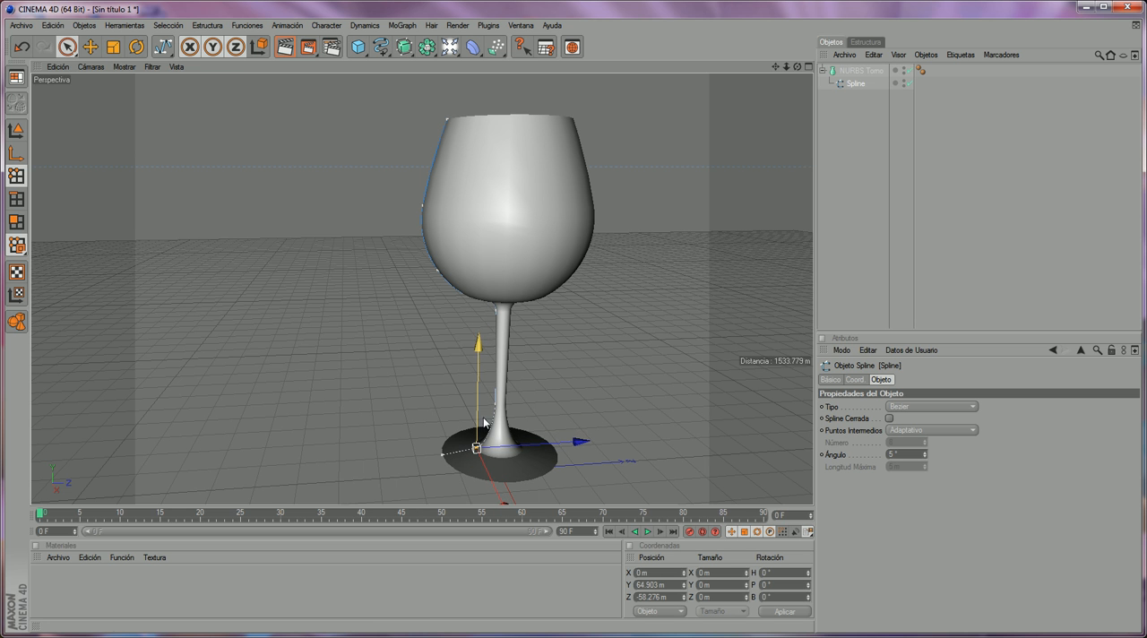
- Move the lower stem's spline point along Z to about -11.07 m to slim the stem, and deselect it
left_click(494, 407)
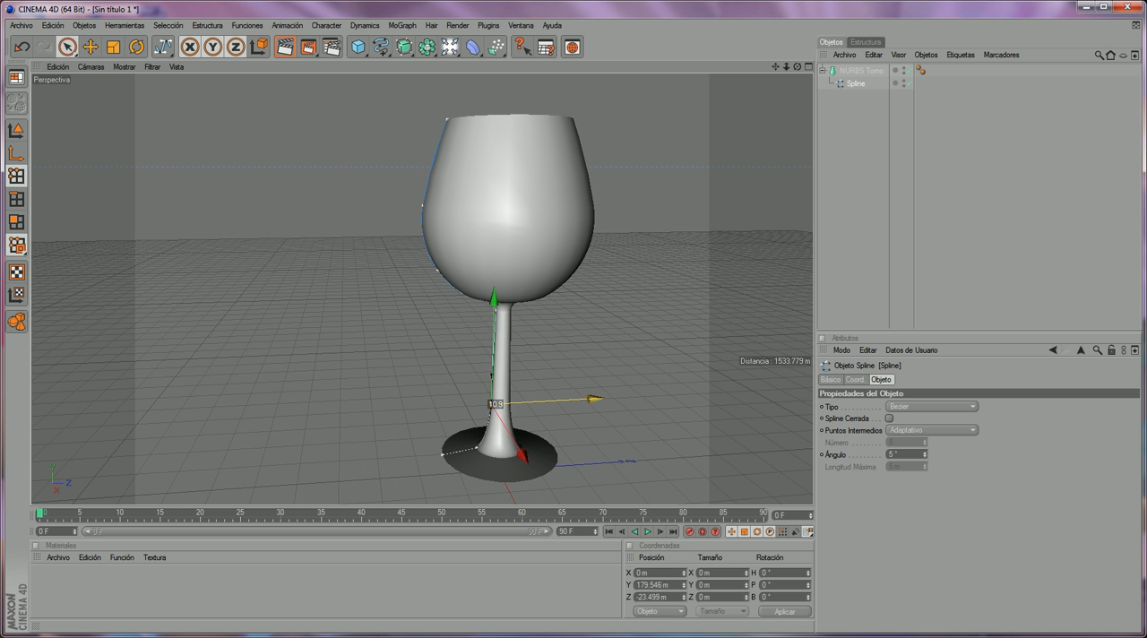
left_click_drag(602, 398, 598, 398)
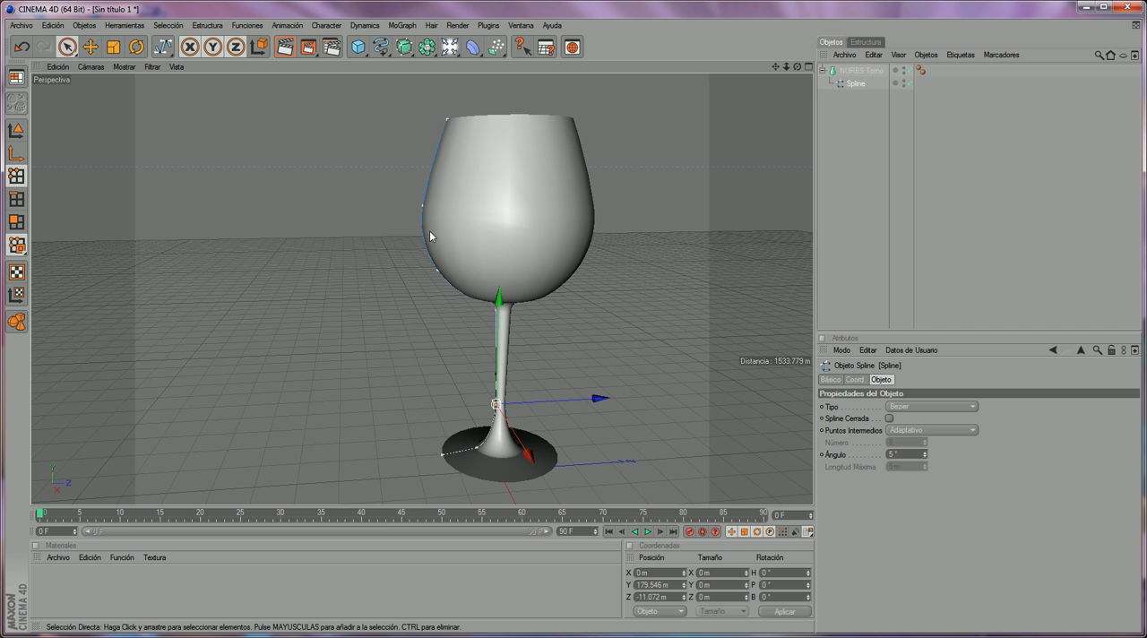
left_click(782, 132)
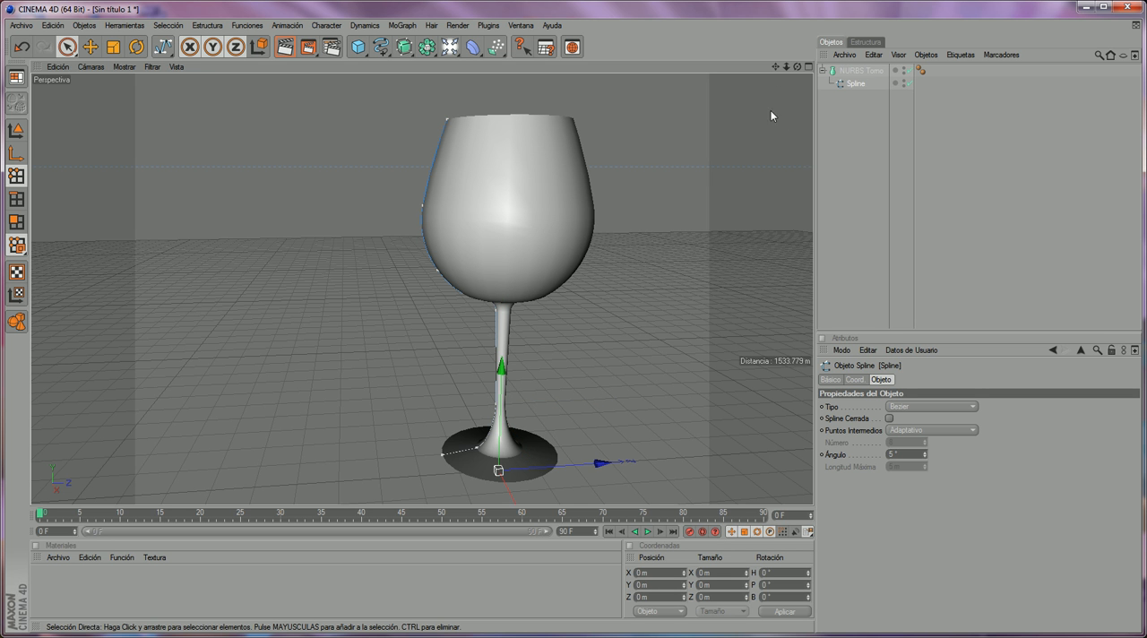
left_click_drag(775, 66, 709, 61)
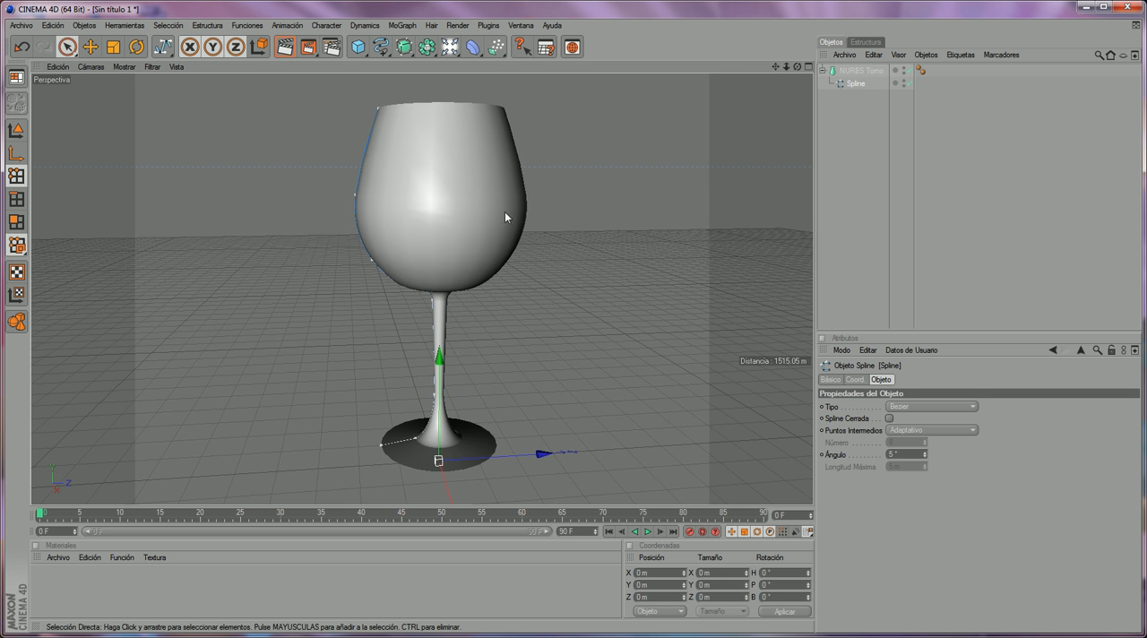
- Set the render output size to the NTSC D1 Widescreen Square Pixel film/video preset
left_click(331, 47)
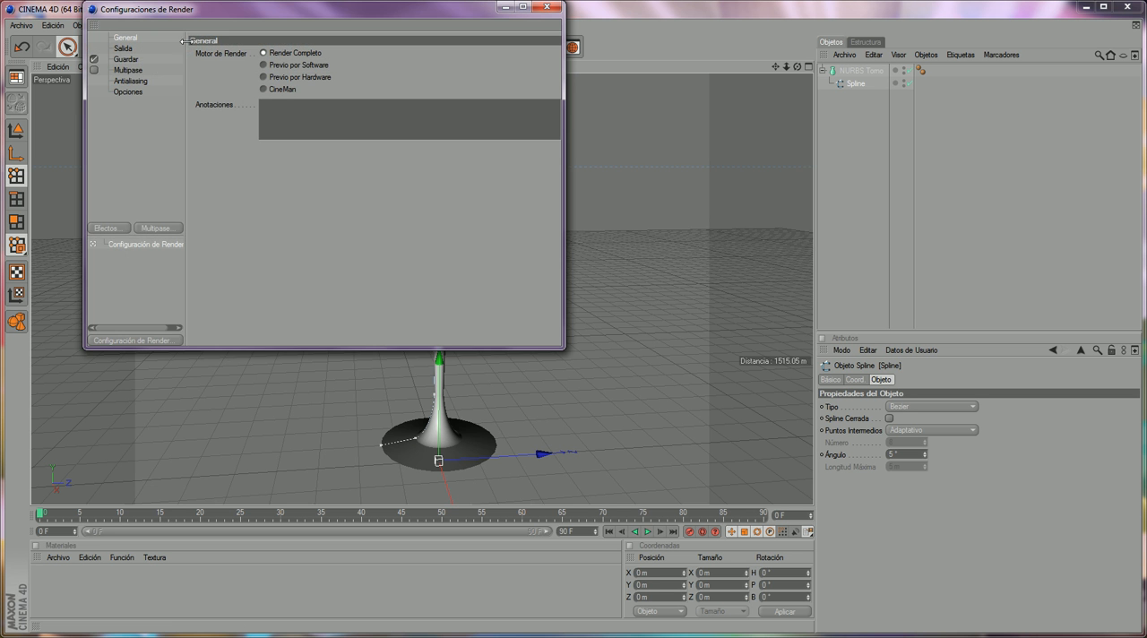
left_click_drag(236, 14, 333, 136)
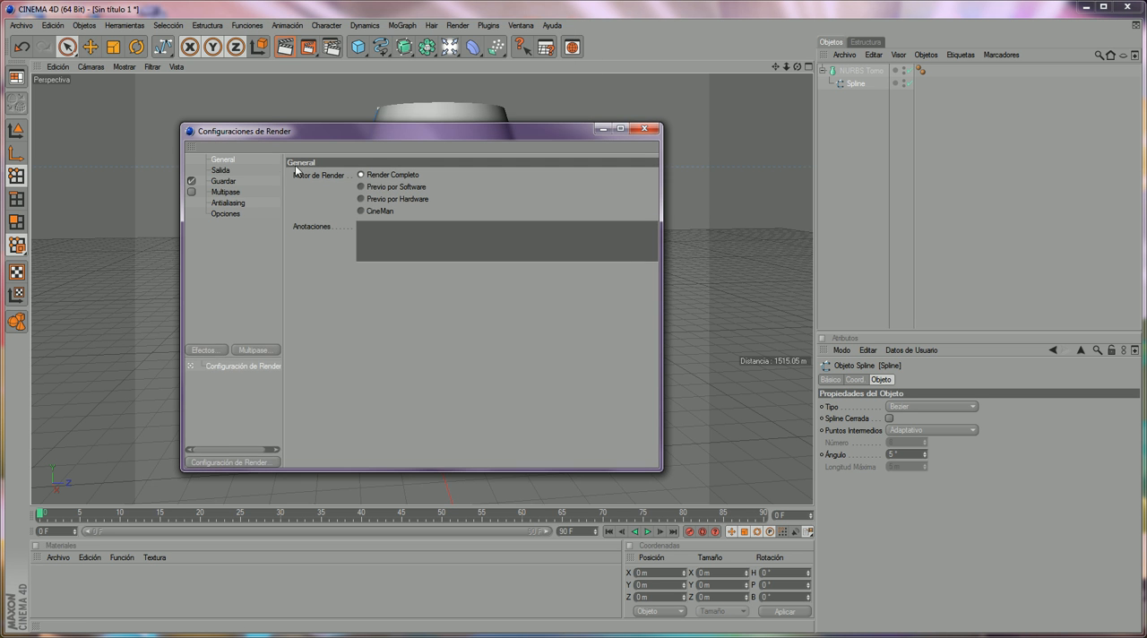
left_click(222, 172)
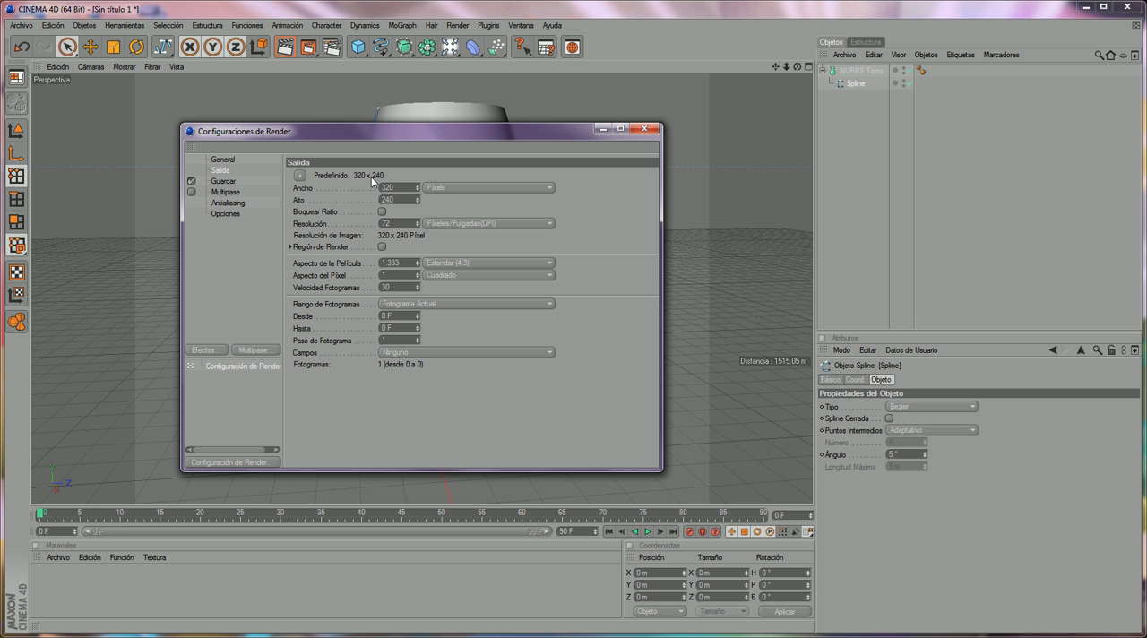
left_click(301, 176)
mouse_move(320, 215)
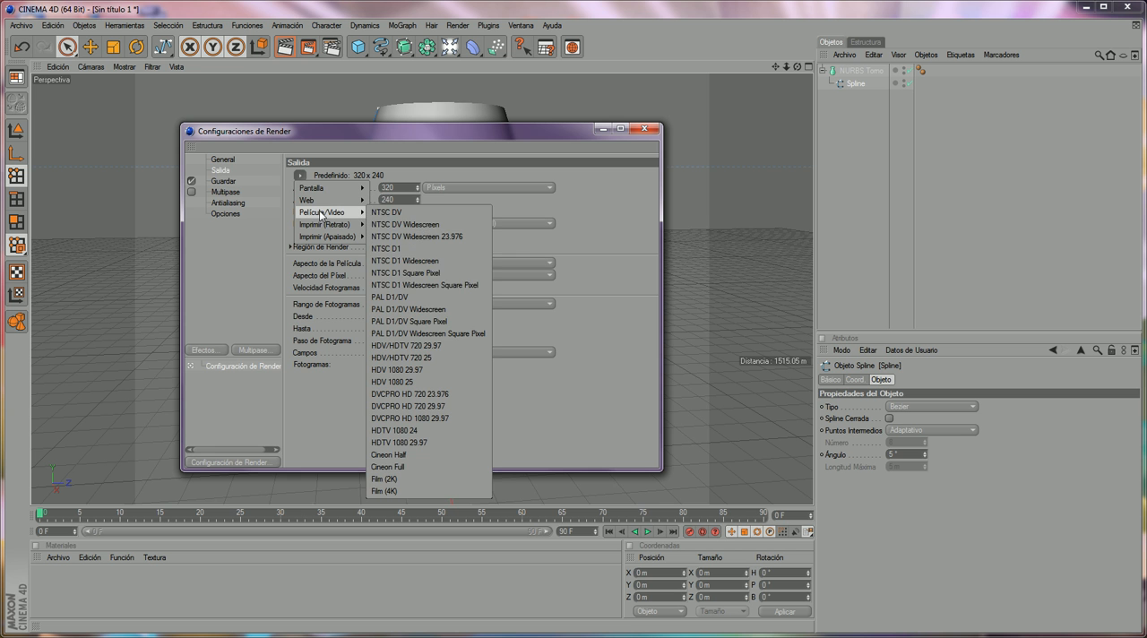
left_click(423, 286)
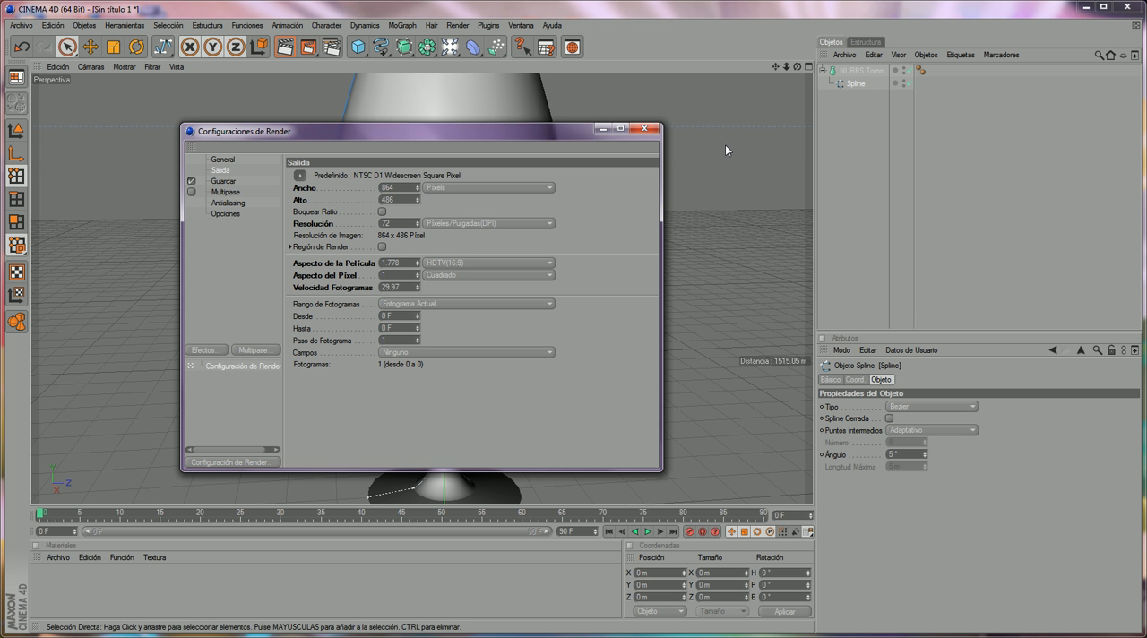
left_click(644, 128)
- Render the whole glass in the image viewer and inspect it at an enlarged size
scroll(547, 205, "down", 3)
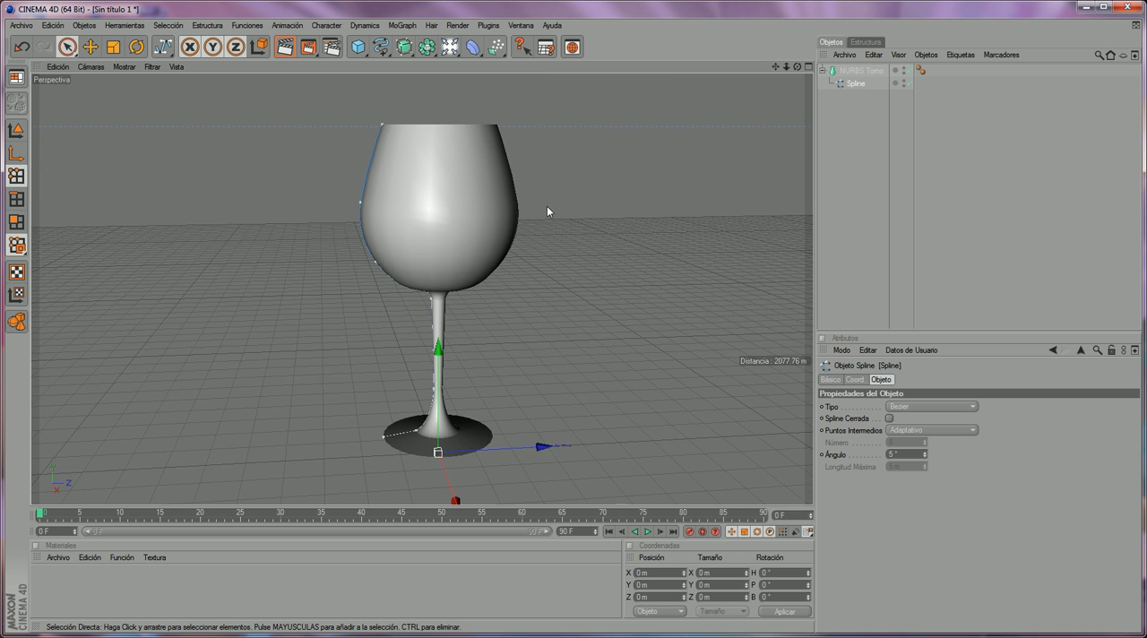
left_click(315, 45)
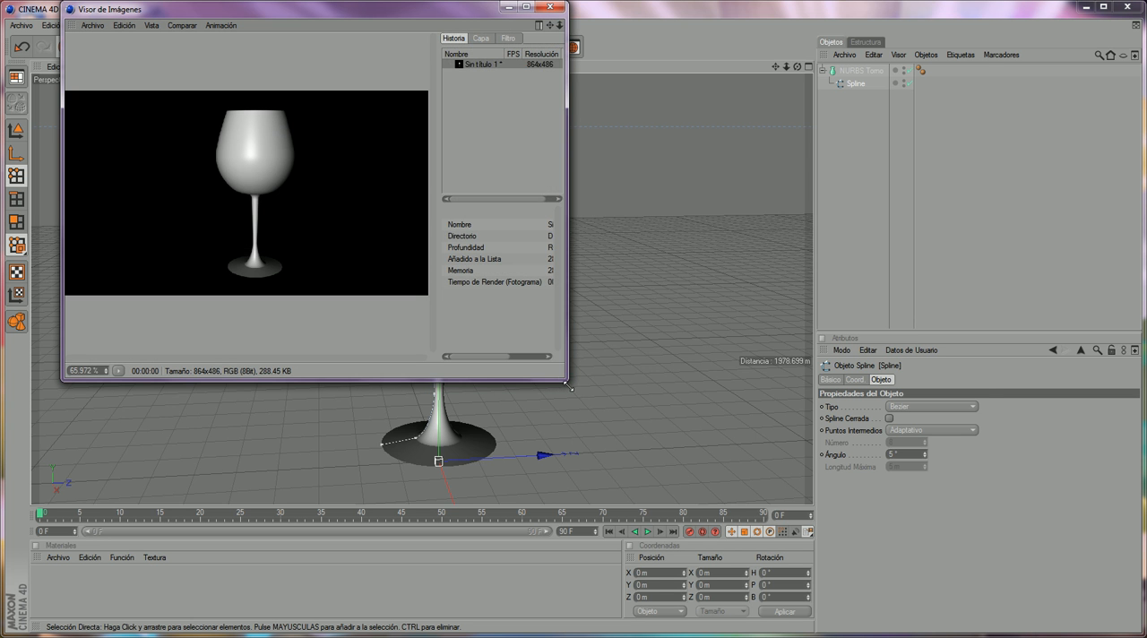
left_click_drag(563, 379, 978, 535)
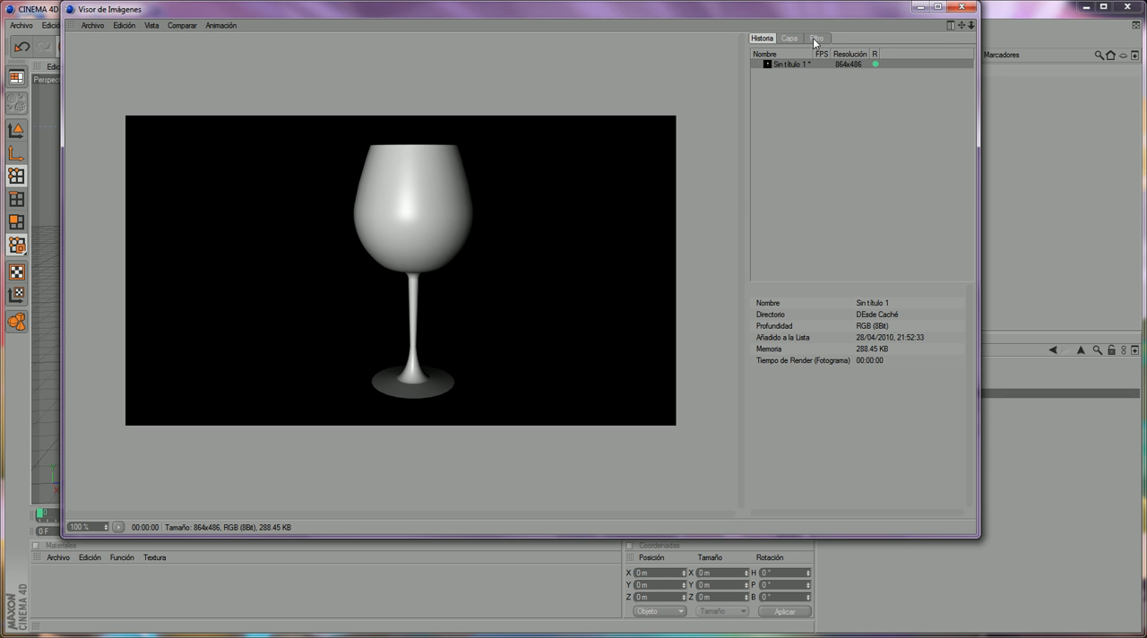
left_click(961, 7)
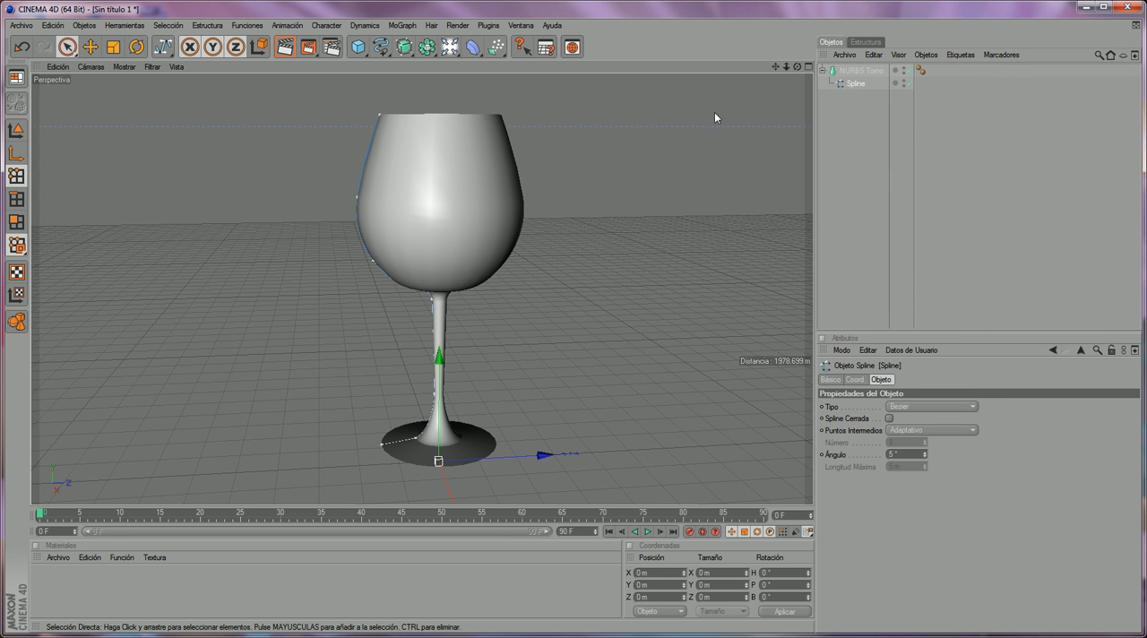
- Add a HyperNURBS object and make NURBS Torno its child to smooth the glass
left_click(822, 70)
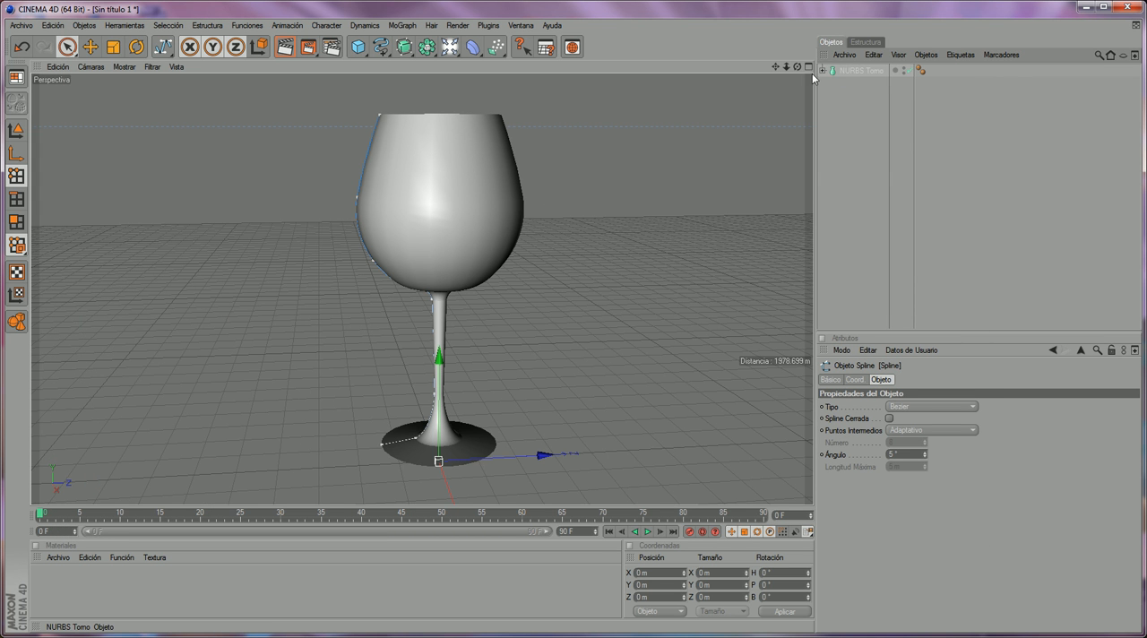
left_click(835, 72)
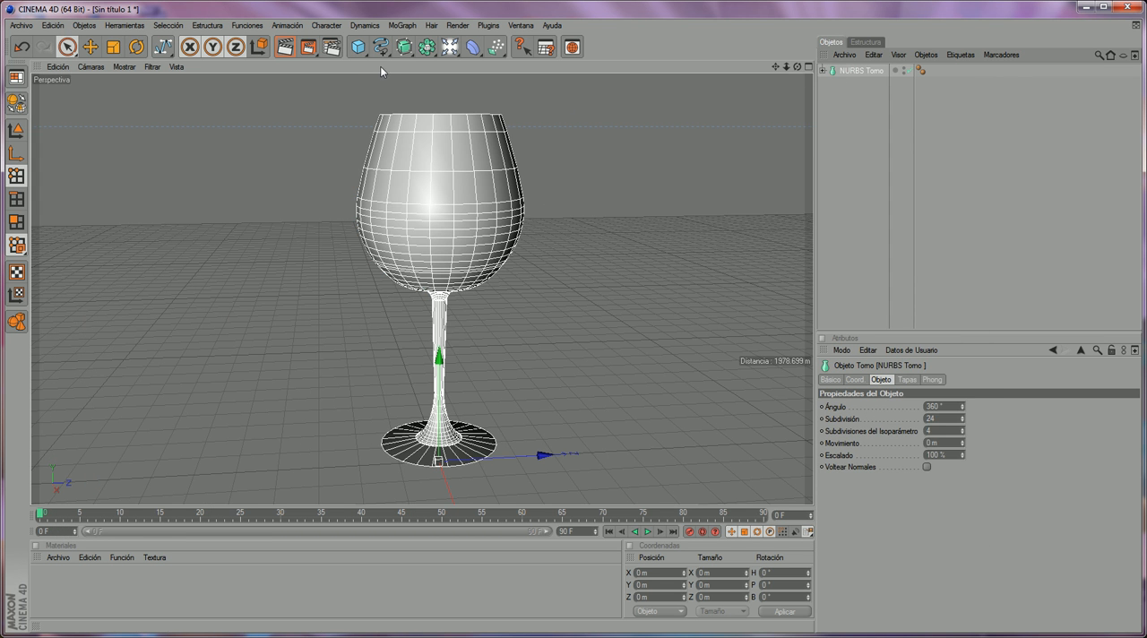
left_click_drag(405, 50, 437, 58)
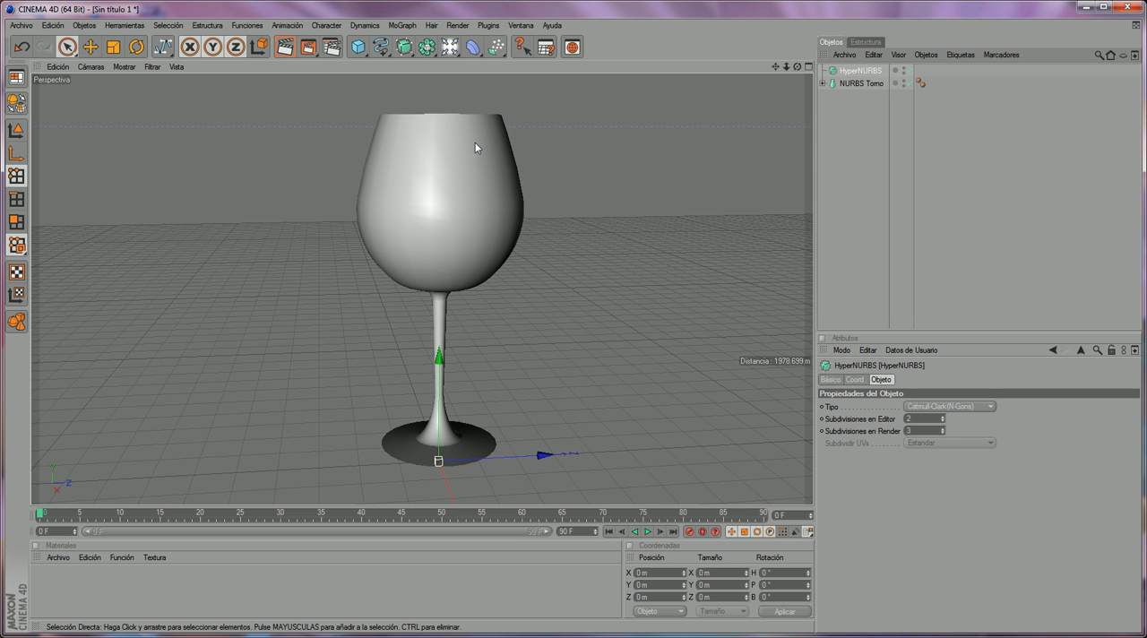
left_click(863, 83)
left_click(800, 78)
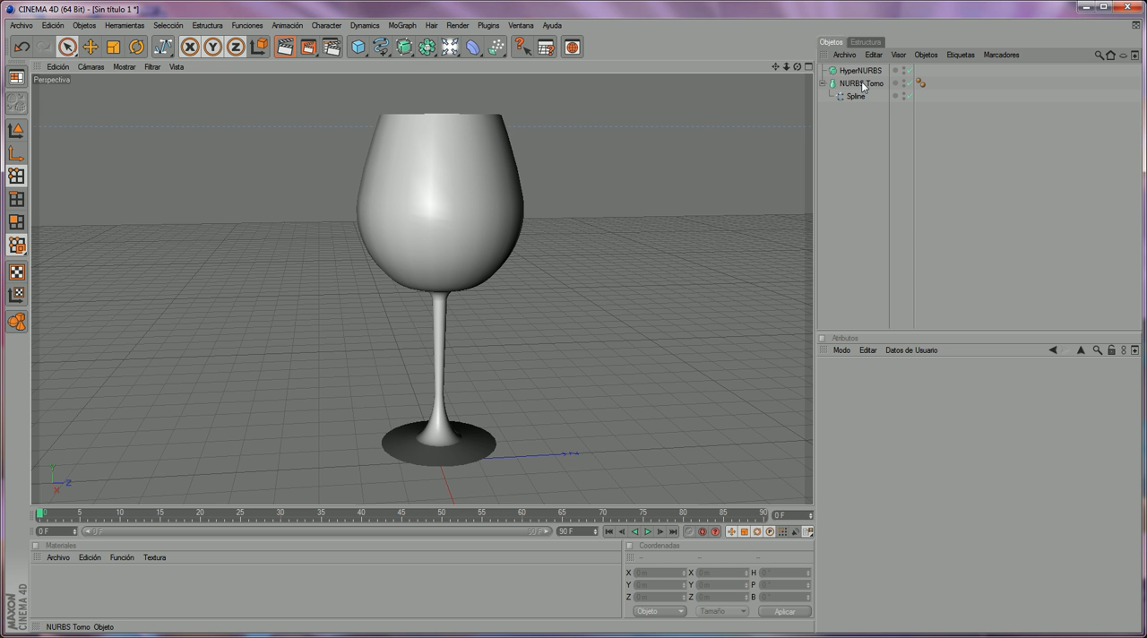
left_click_drag(862, 84, 866, 74)
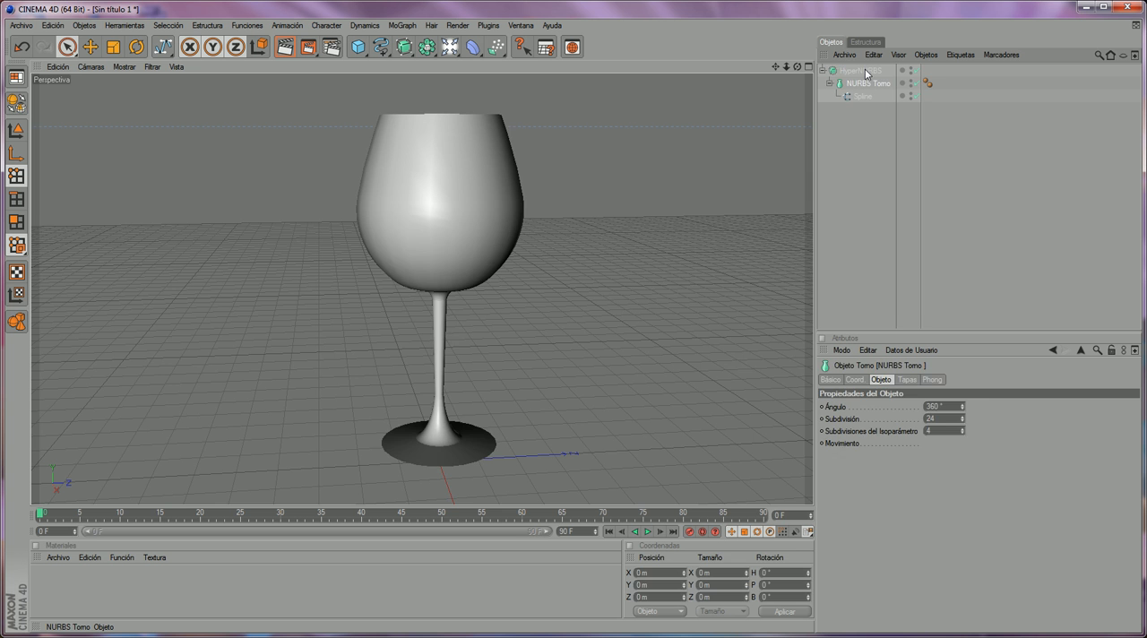
left_click(862, 71)
left_click(854, 127)
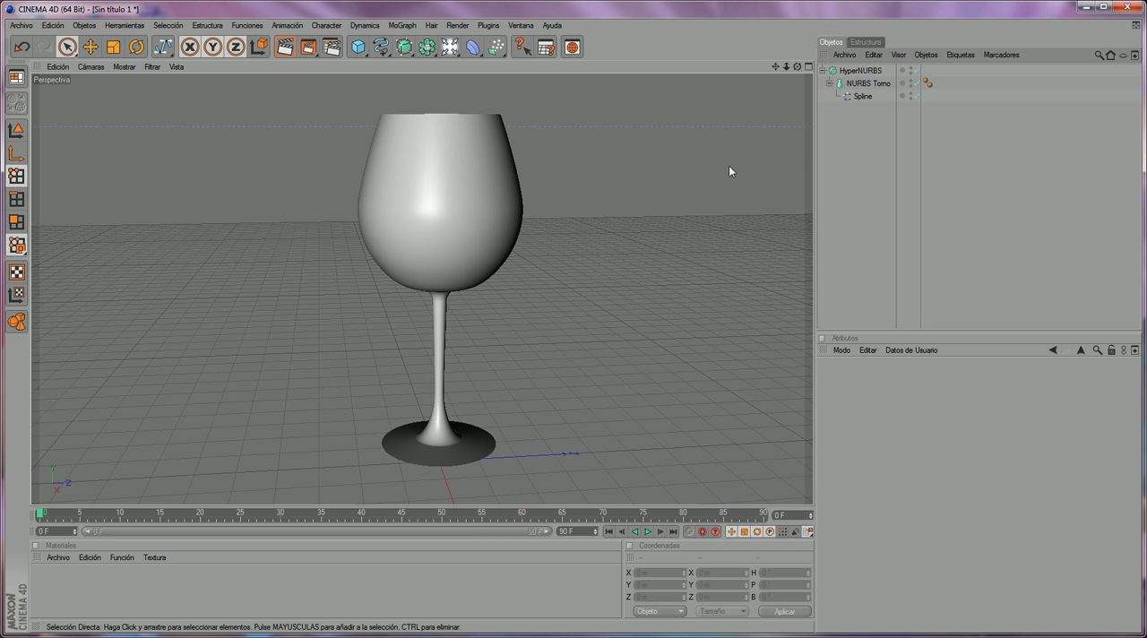
- Reduce the rotational subdivision of NURBS Torno to 14
left_click_drag(799, 67, 801, 86)
left_click(862, 83)
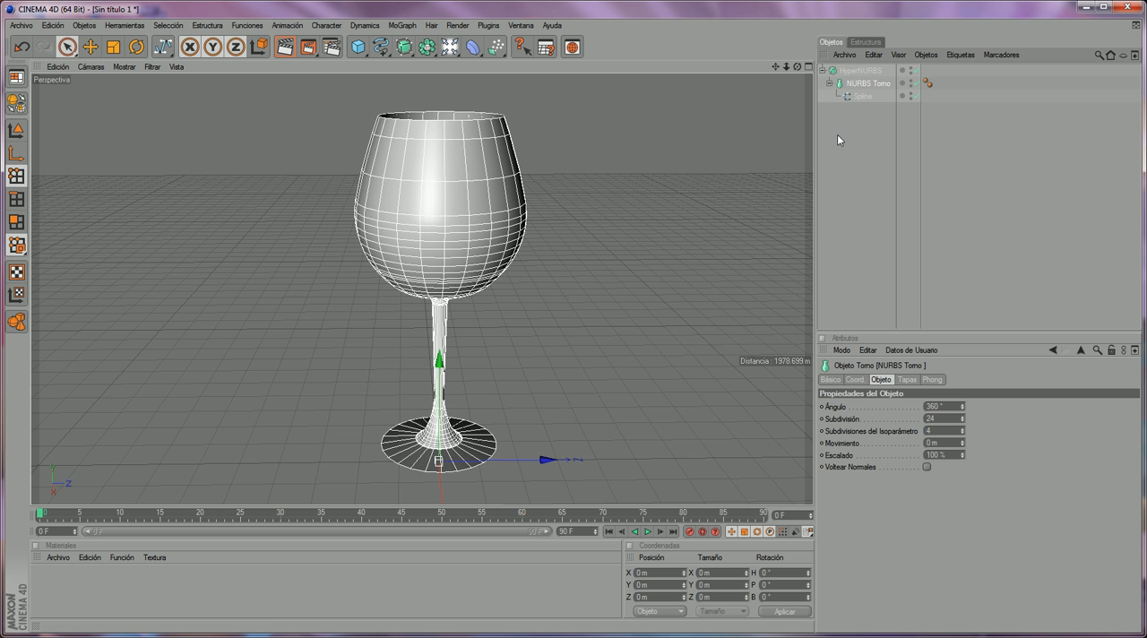
scroll(635, 165, "up", 1)
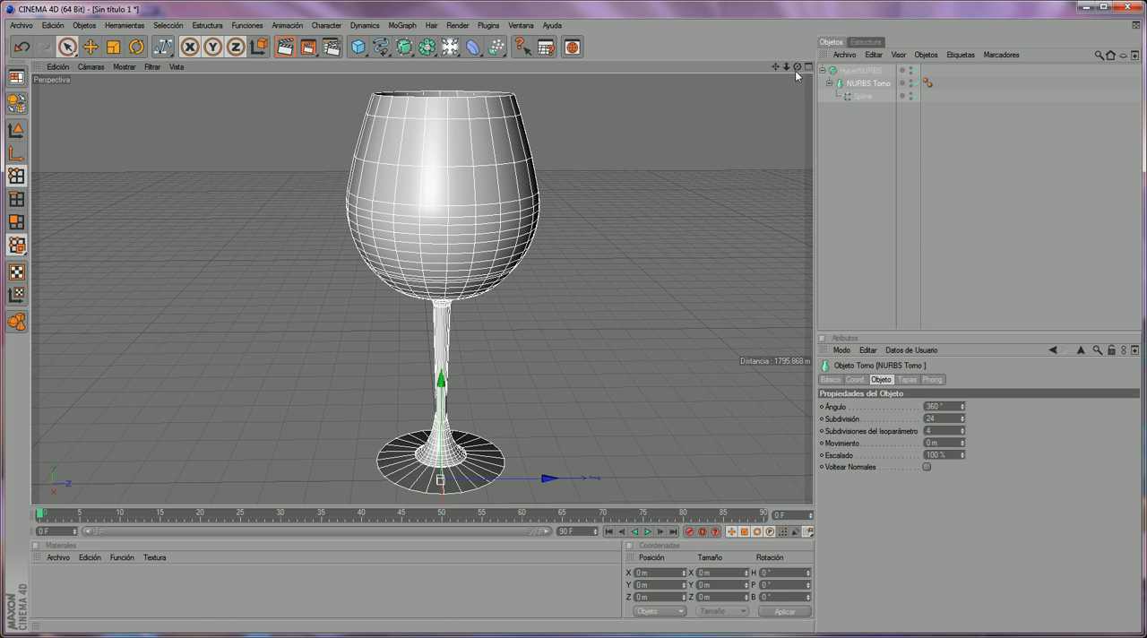
mouse_move(797, 67)
left_mouse_down()
mouse_move(798, 103)
mouse_move(797, 74)
mouse_move(790, 82)
mouse_move(802, 73)
left_mouse_up()
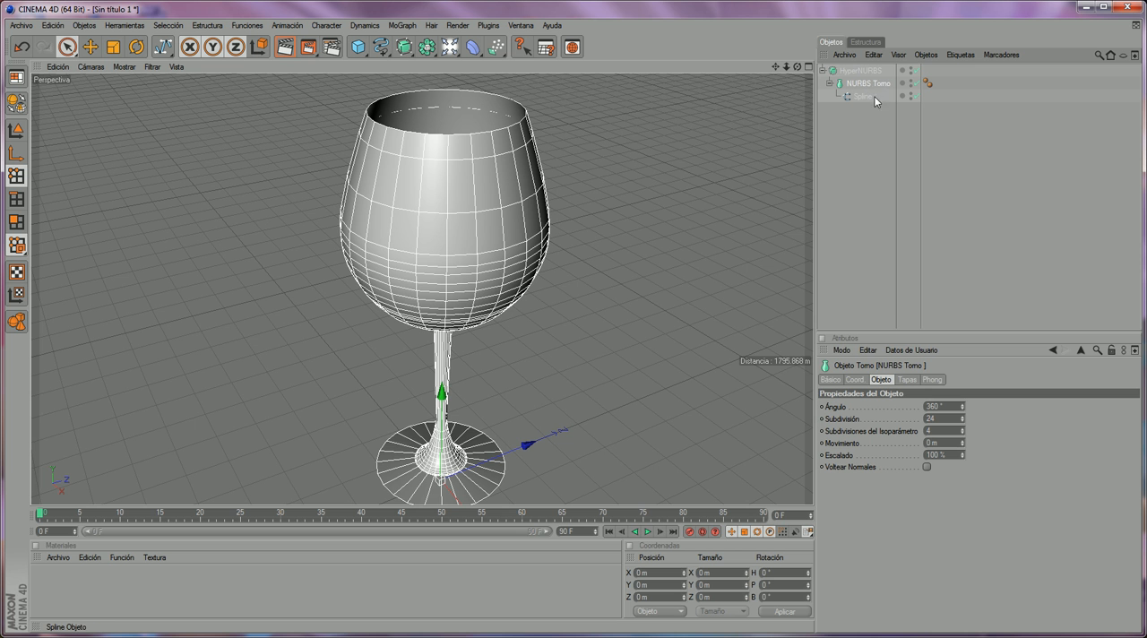
left_click(849, 346)
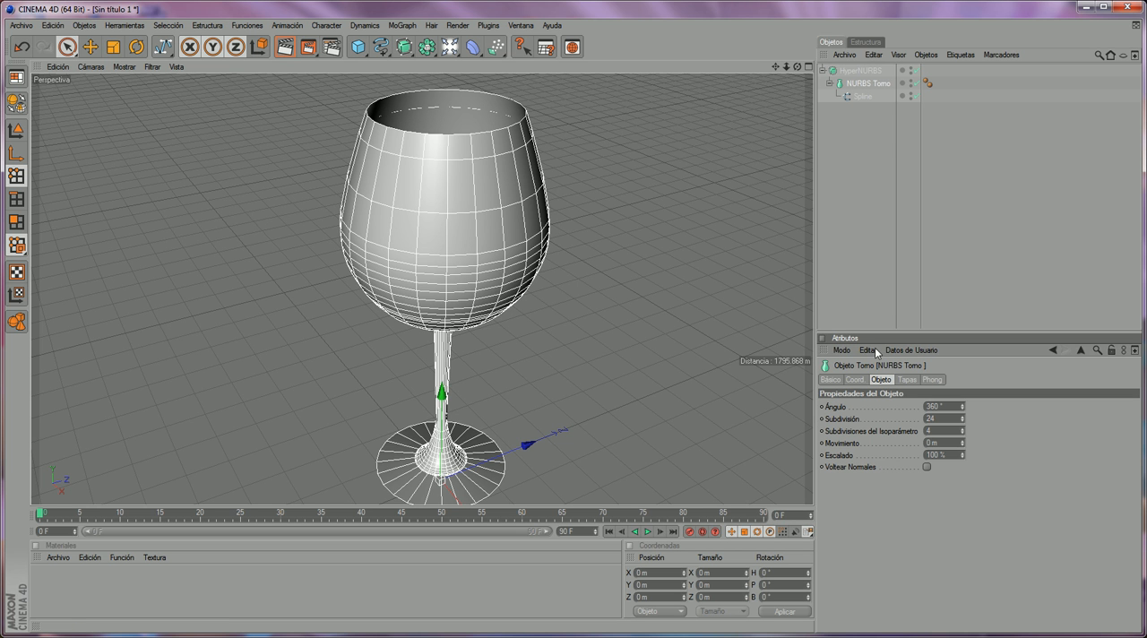
left_click(858, 72)
left_click(860, 85)
key("q")
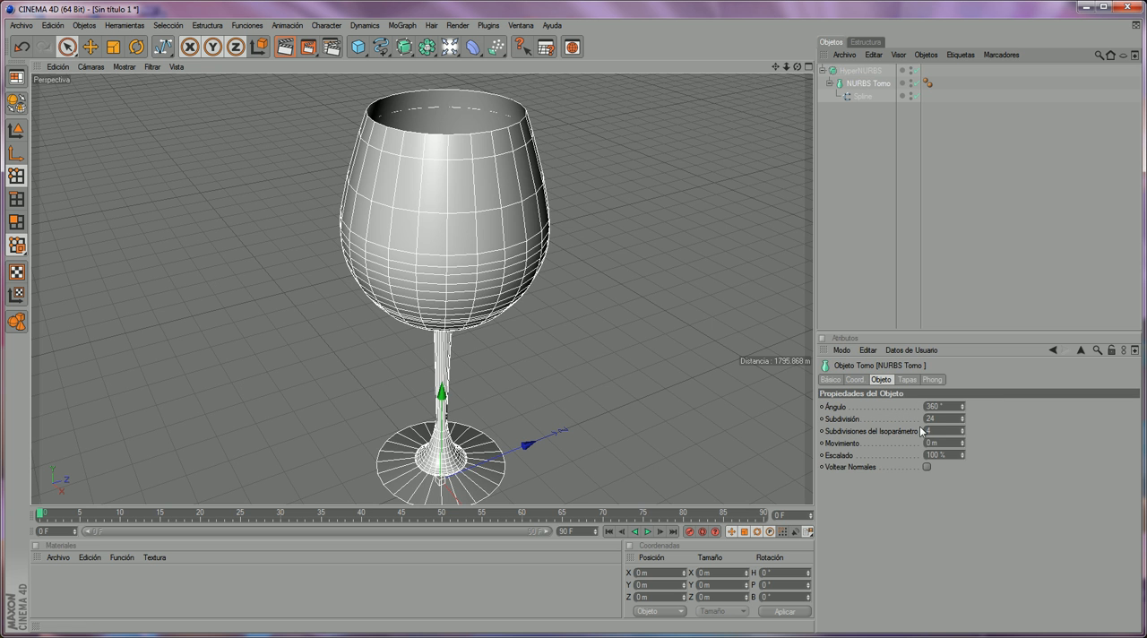
left_click_drag(963, 422, 964, 428)
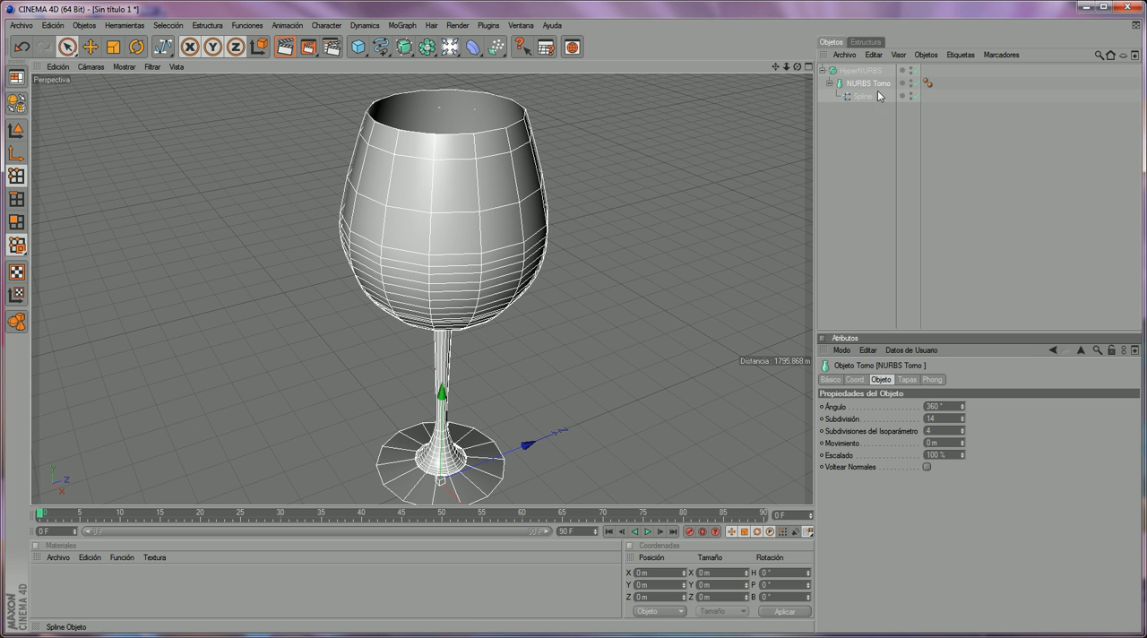
- Convert NURBS Torno into an editable polygon object inside HyperNURBS
left_click(914, 83)
left_click(915, 84)
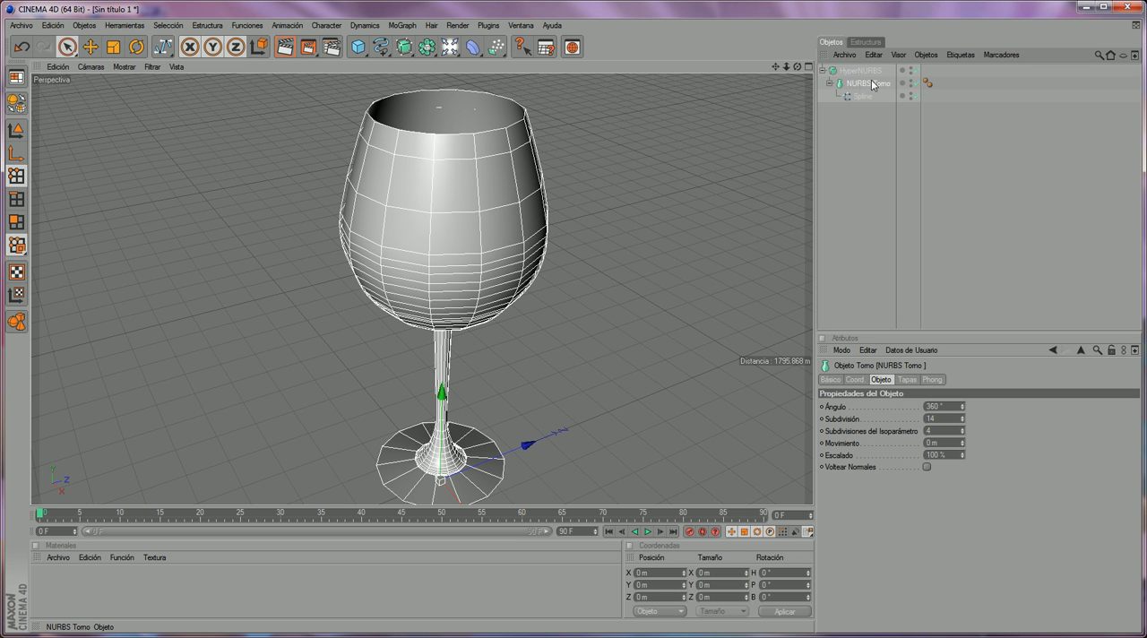
left_click(12, 104)
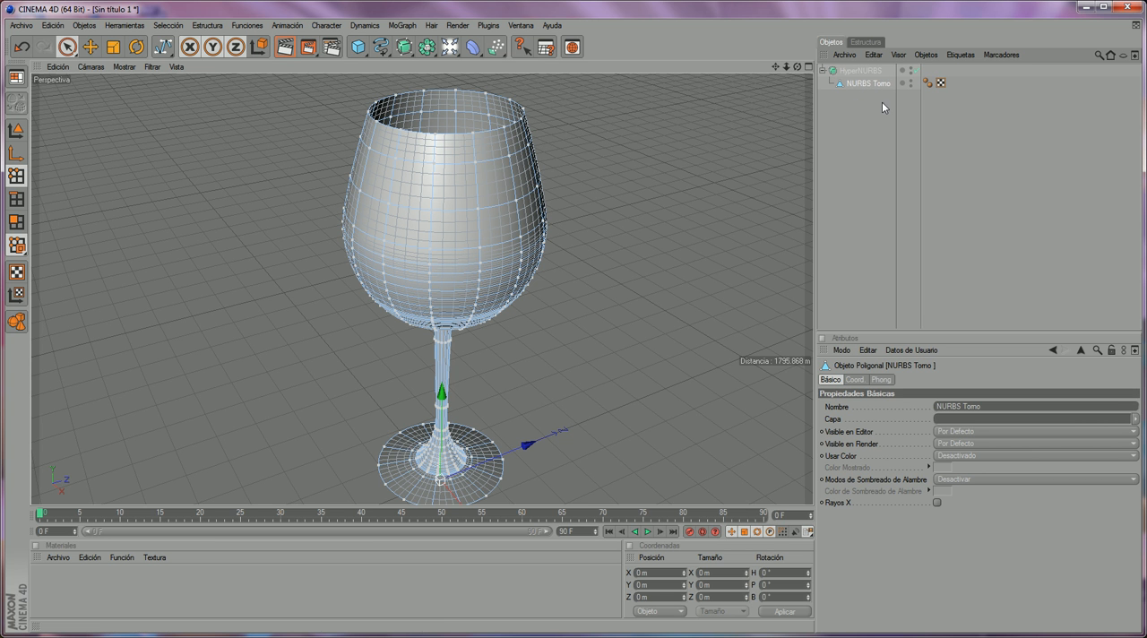
- Take the NURBS Torno mesh out of HyperNURBS and disable the HyperNURBS object
left_click_drag(864, 82, 856, 114)
left_click(911, 69)
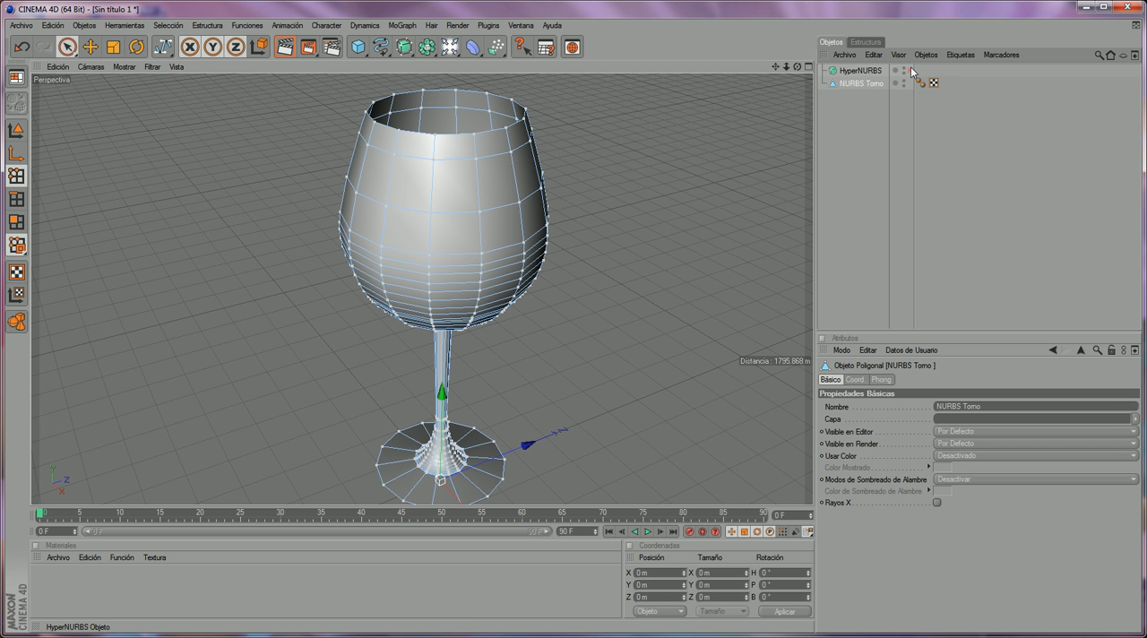
left_click(855, 129)
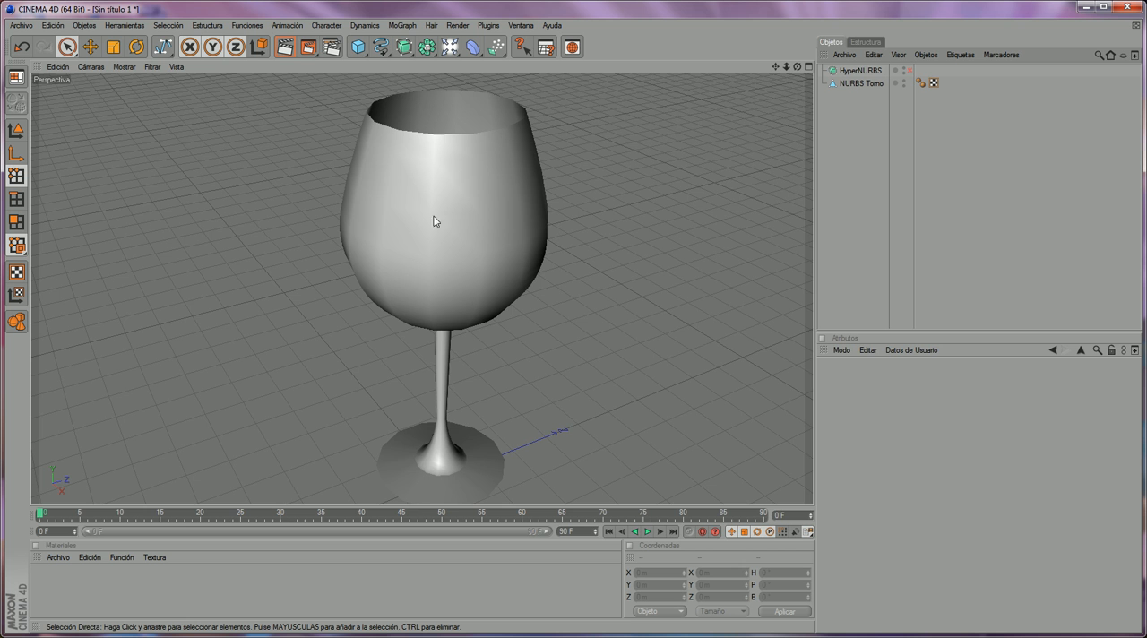
- Render the unsmoothed glass and examine the edges of its stem and foot up close
left_click(307, 47)
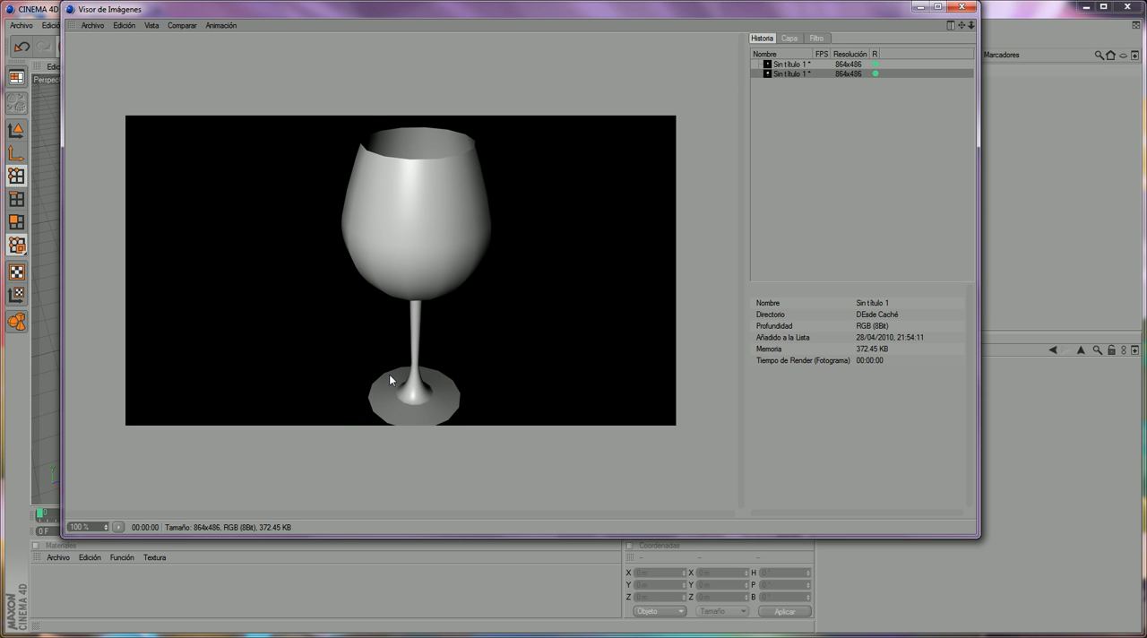
scroll(384, 394, "up", 4)
left_click_drag(371, 430, 394, 231)
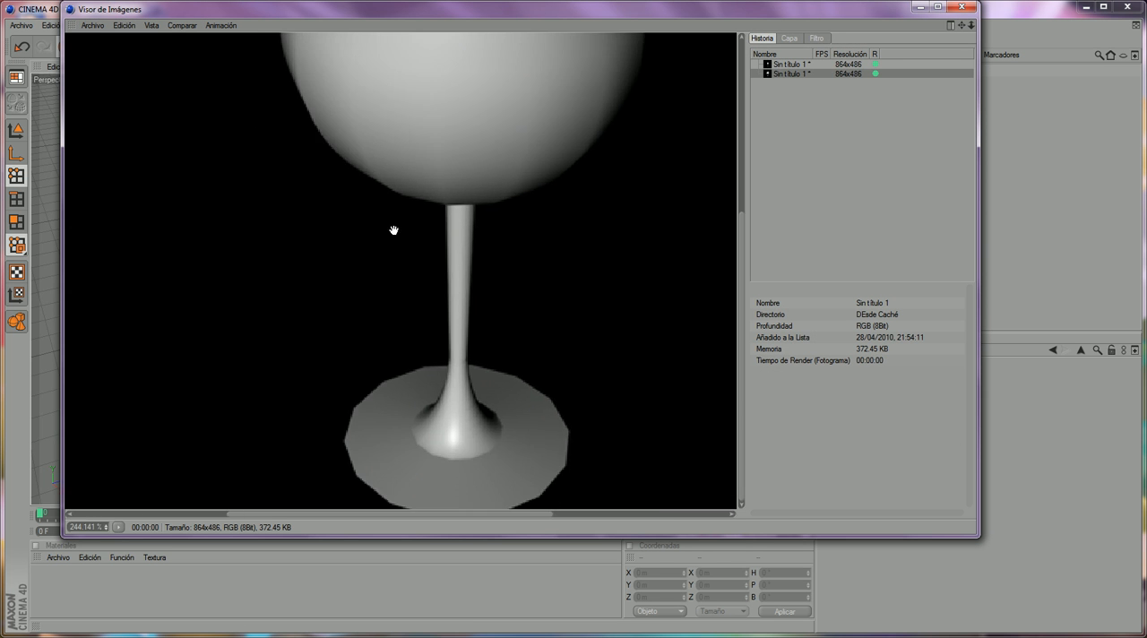
left_click(961, 6)
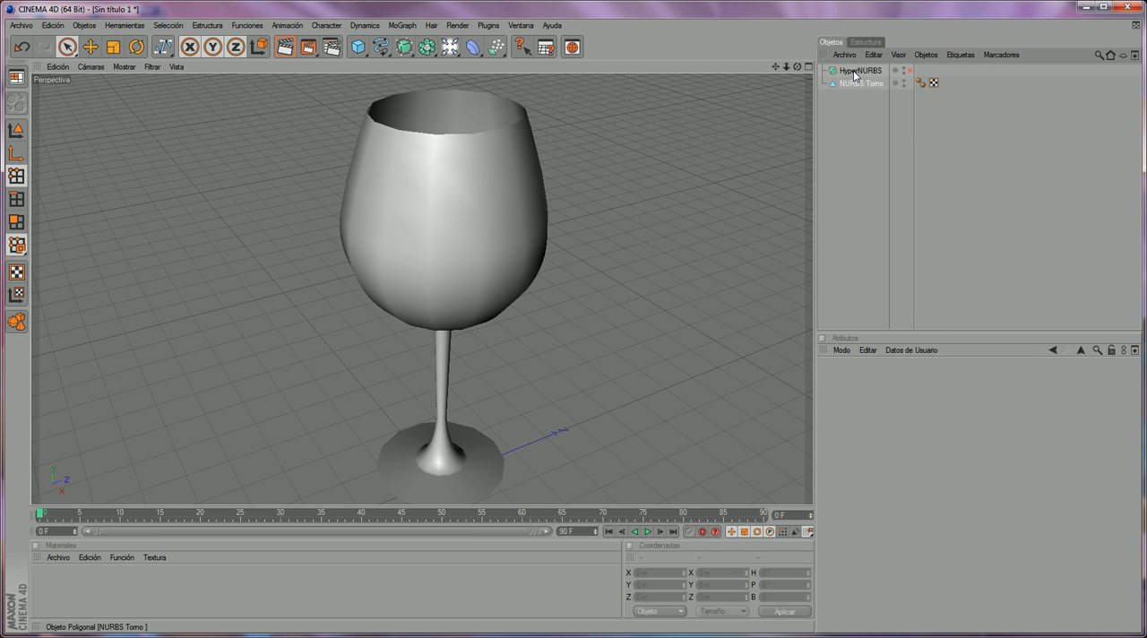
- Make the NURBS Torno mesh a child of HyperNURBS again and re-enable the smoothing
left_click(854, 72)
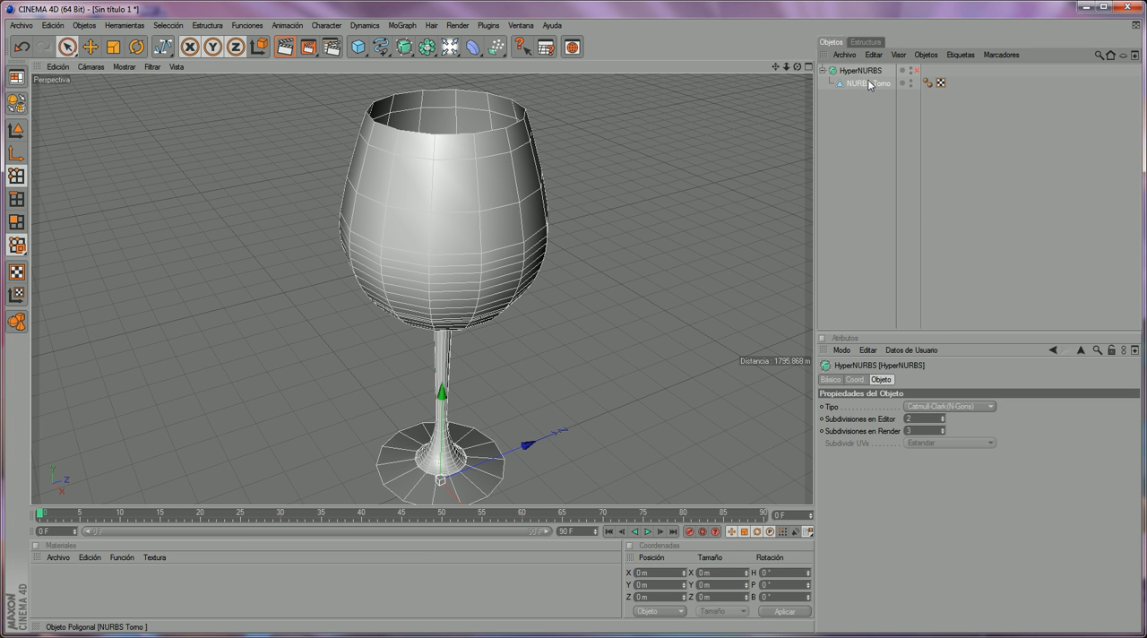
left_click(868, 83)
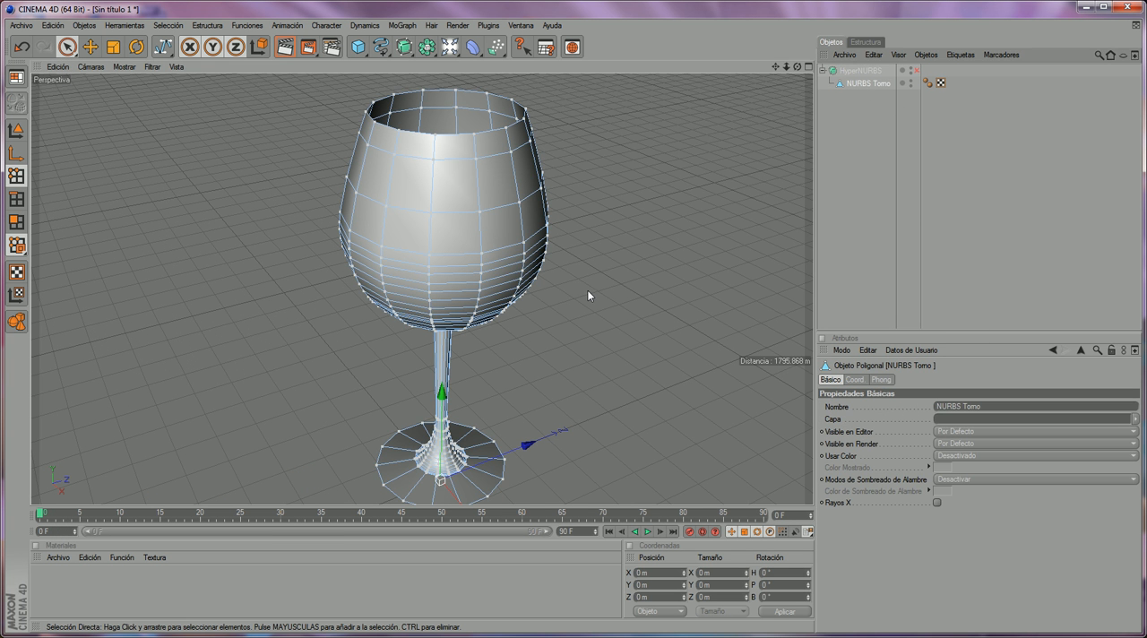
left_click(940, 185)
left_click(857, 82)
left_click(916, 70)
left_click(861, 149)
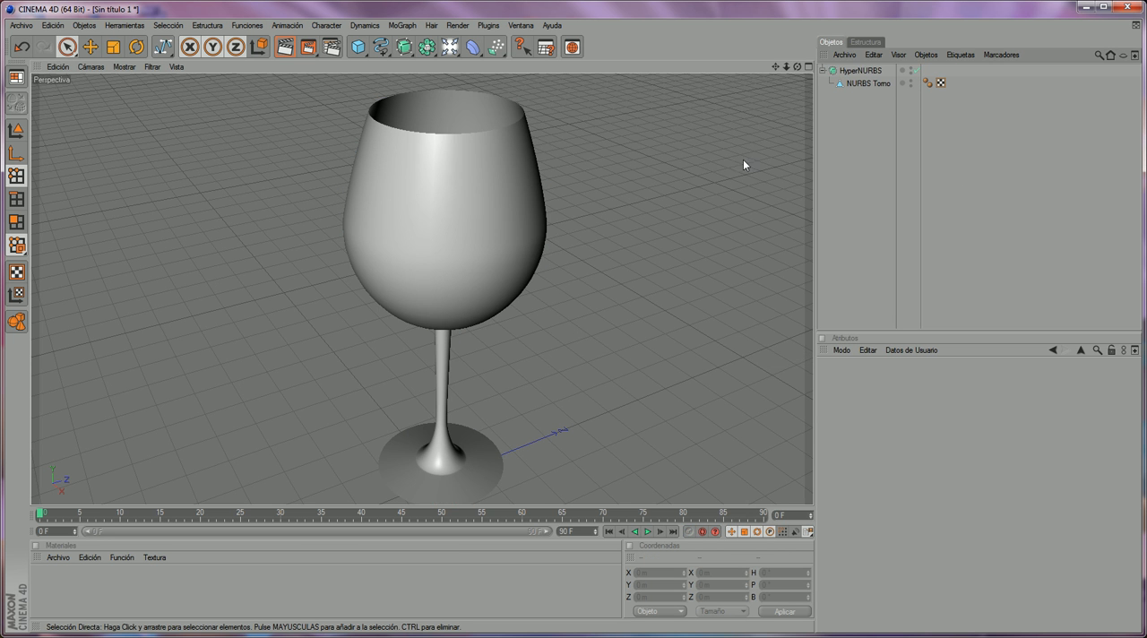
- Extrude all polygons of the NURBS Torno mesh by 15 m to give the glass wall thickness, and deselect them
scroll(616, 159, "down", 1)
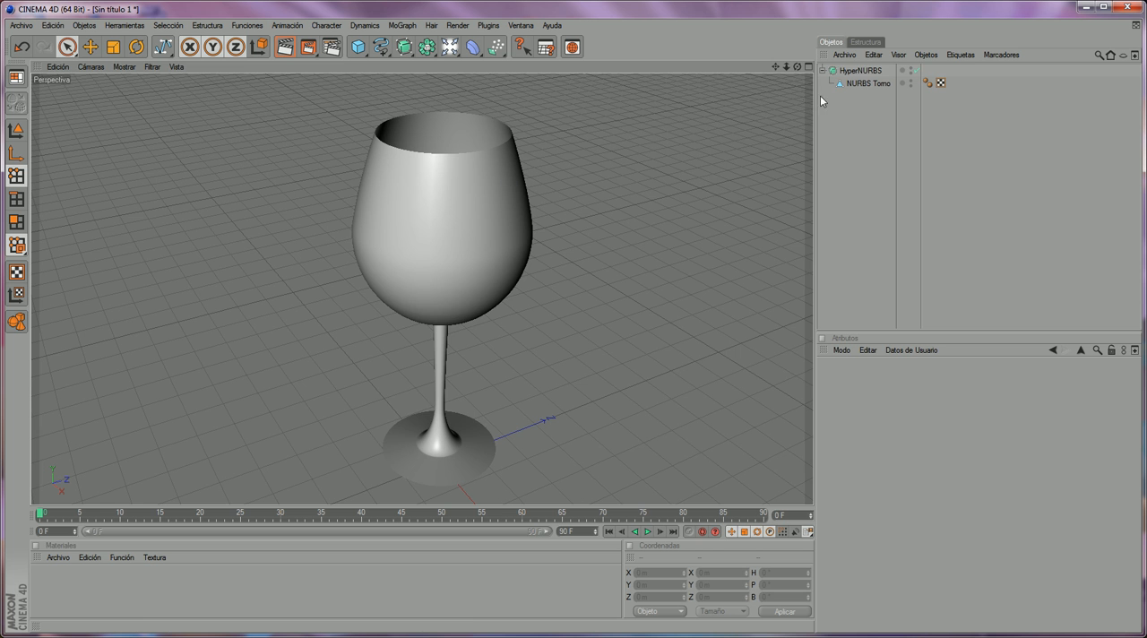
left_click(851, 83)
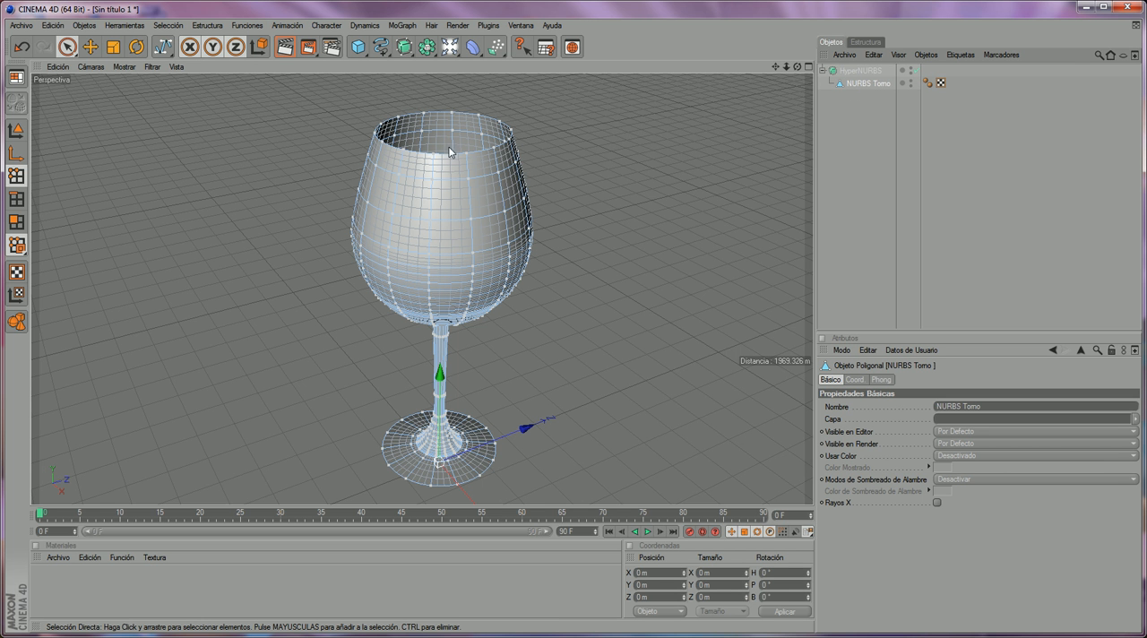
left_click(15, 222)
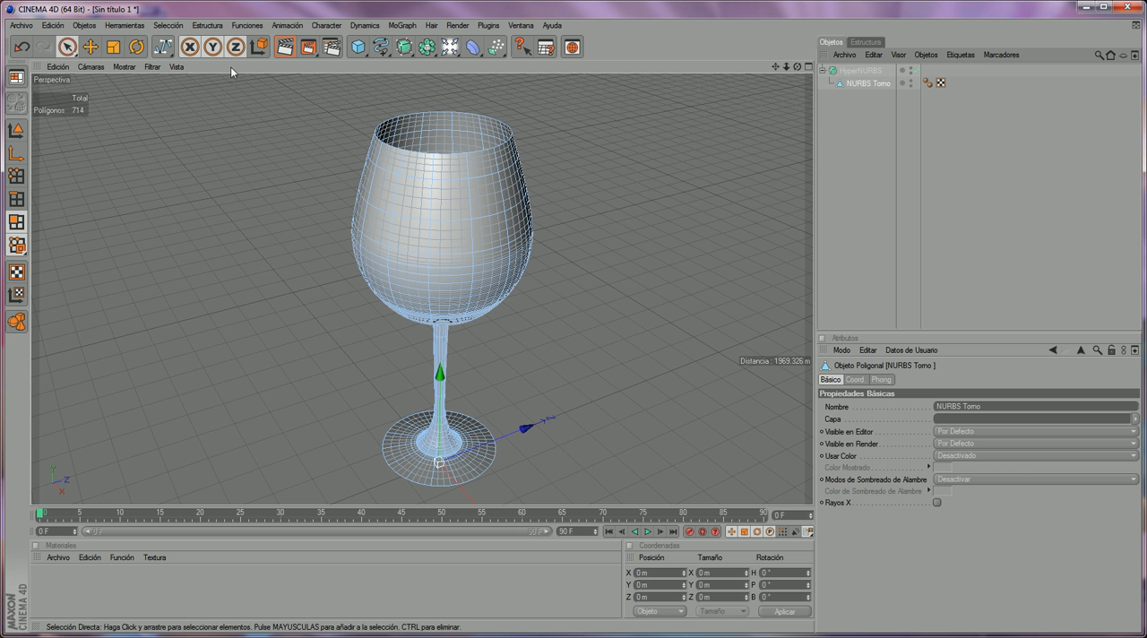
left_click(168, 25)
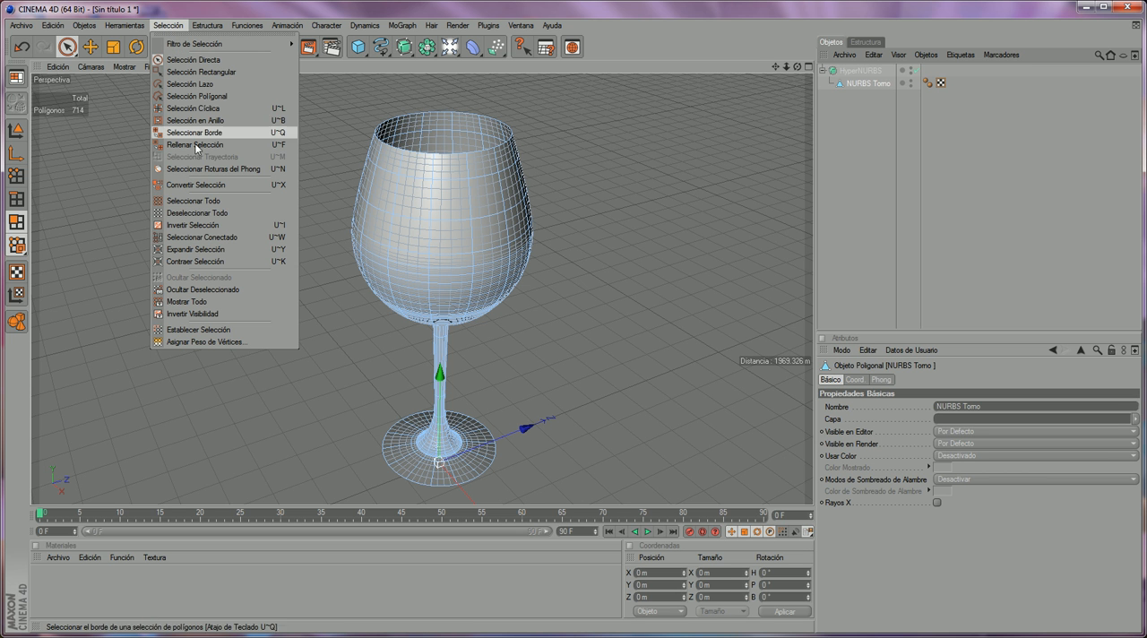
left_click(201, 206)
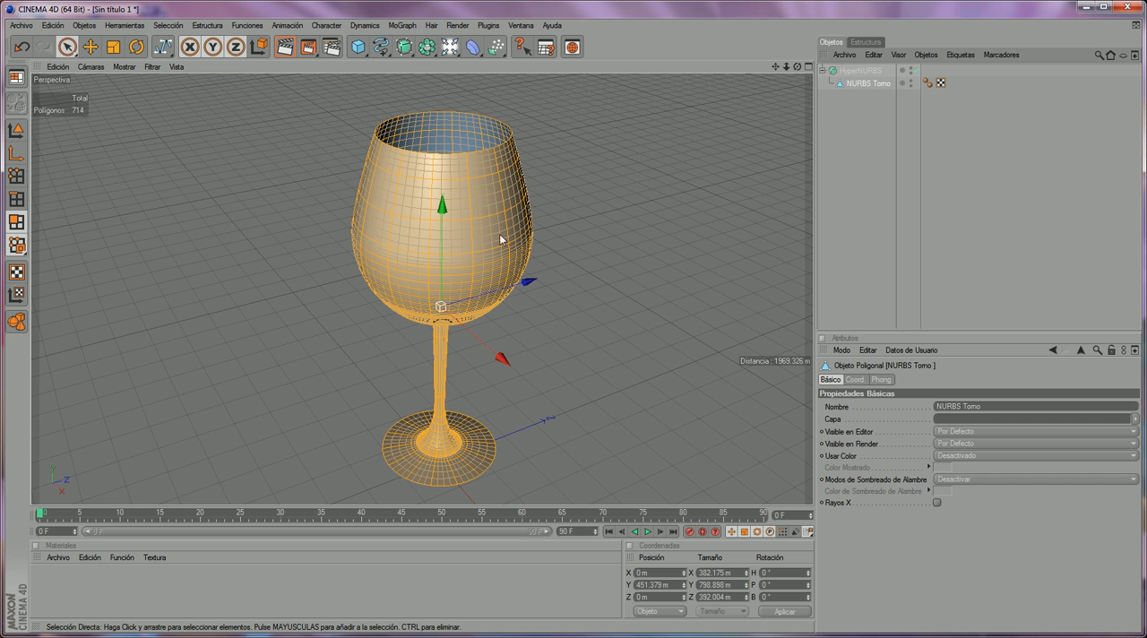
left_click(201, 26)
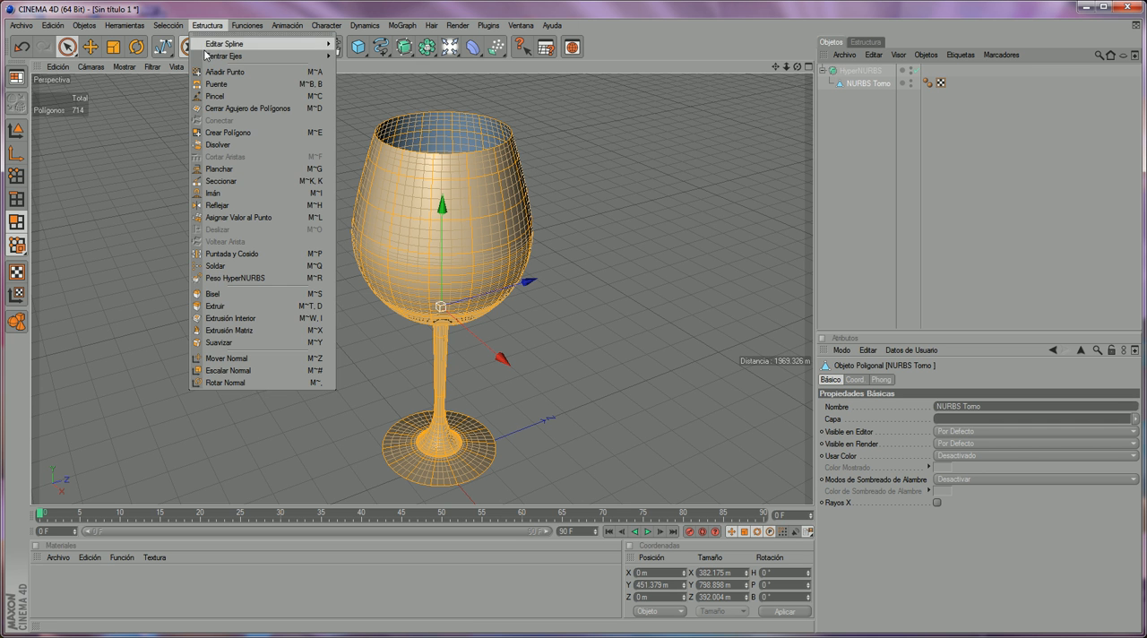
left_click(264, 307)
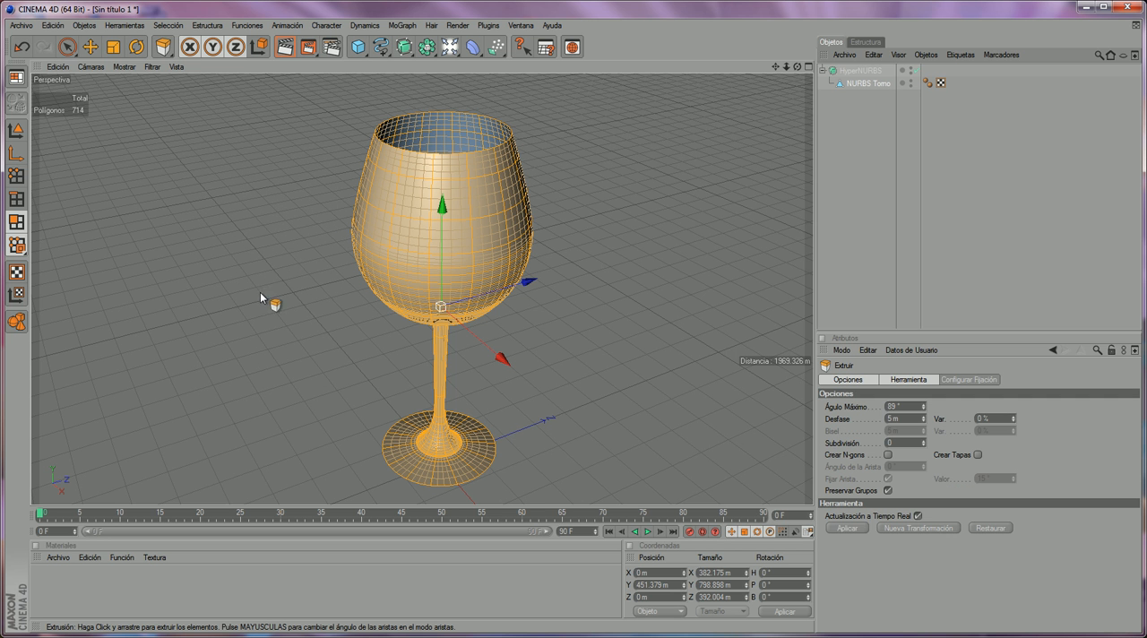
left_click_drag(230, 304, 304, 305)
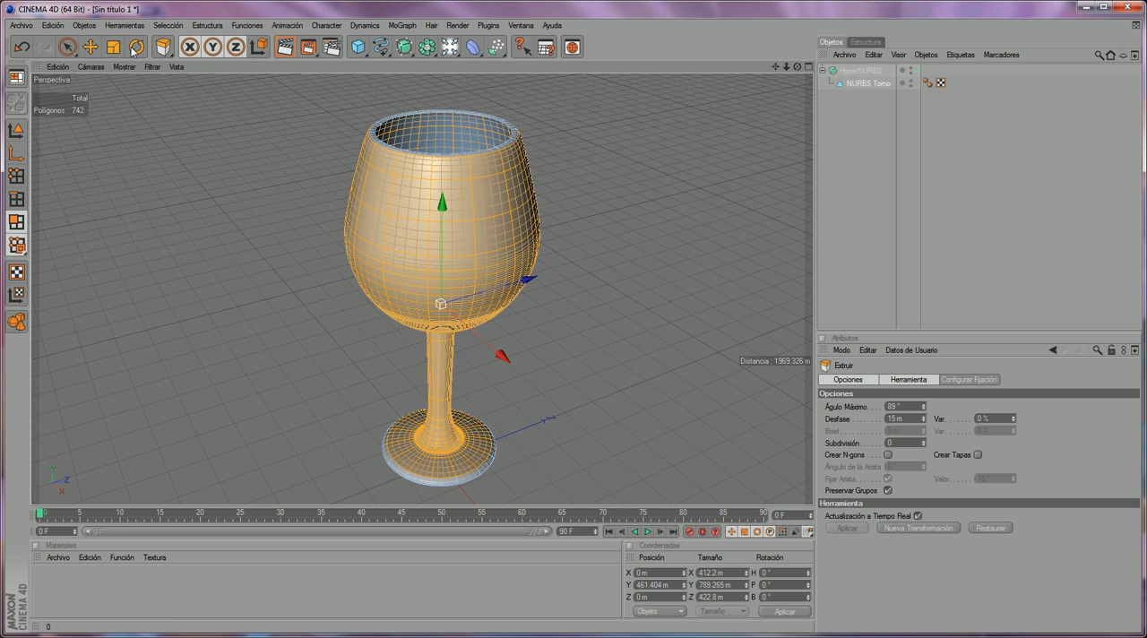
left_click(68, 48)
left_click(278, 251)
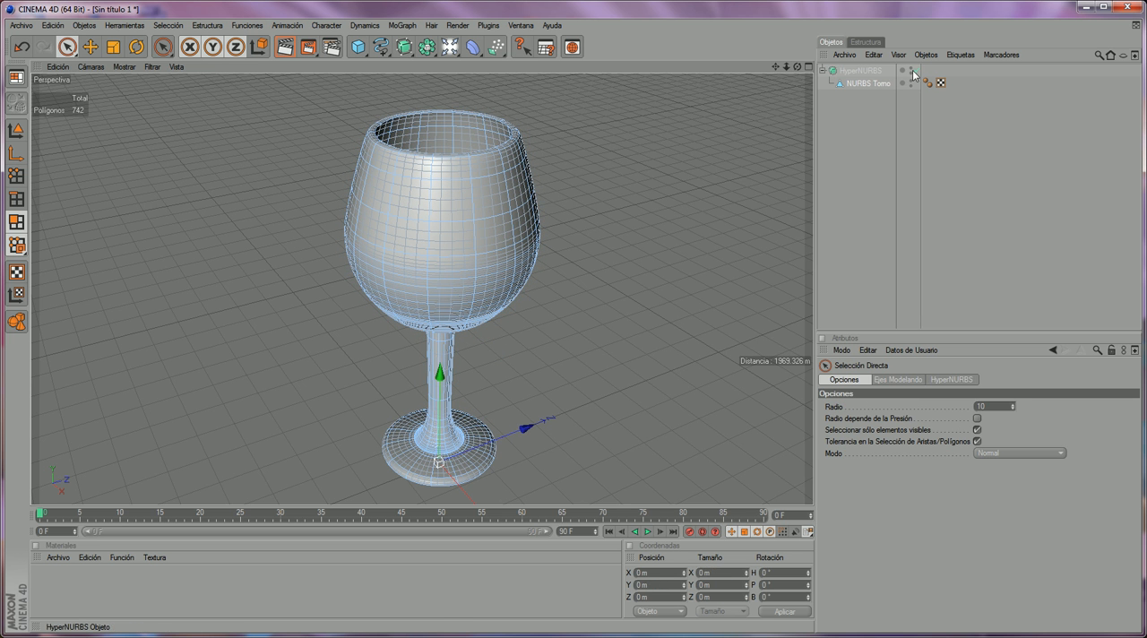
- Render the thickened glass from a lower, closer camera angle and inspect the resulting image
left_click_drag(796, 66, 790, 92)
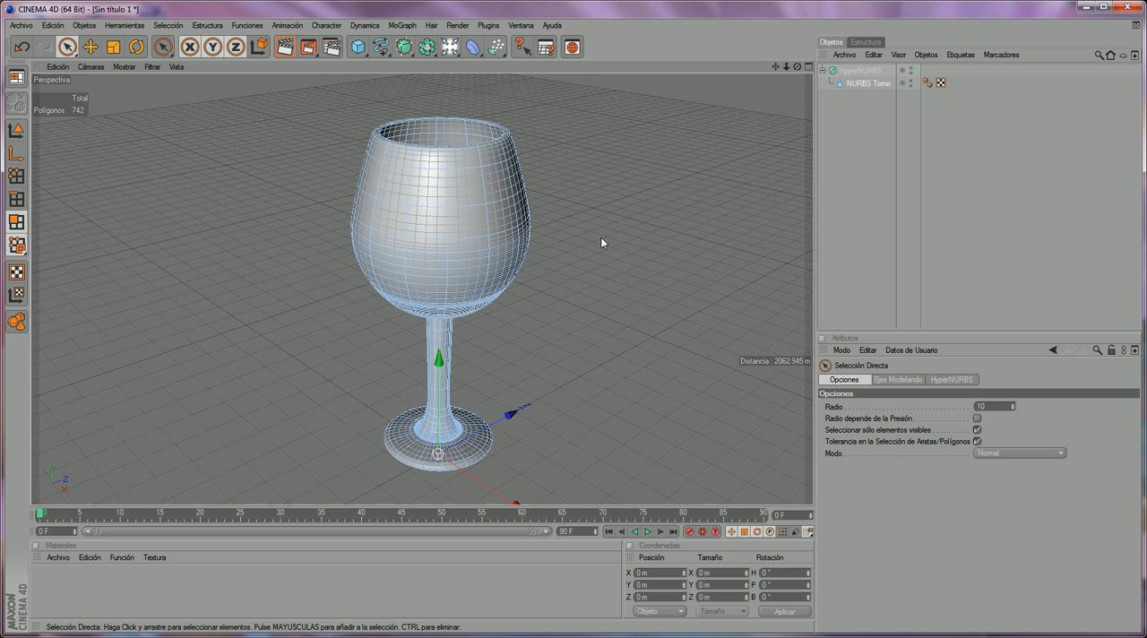
left_click_drag(803, 65, 799, 58)
left_click(307, 46)
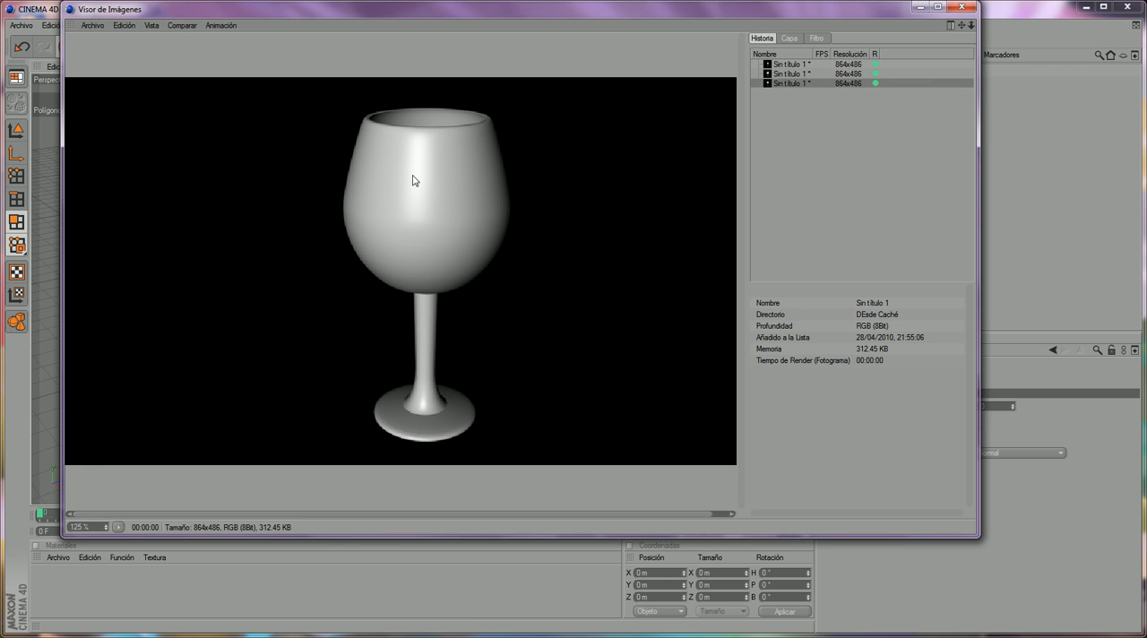
left_click(963, 7)
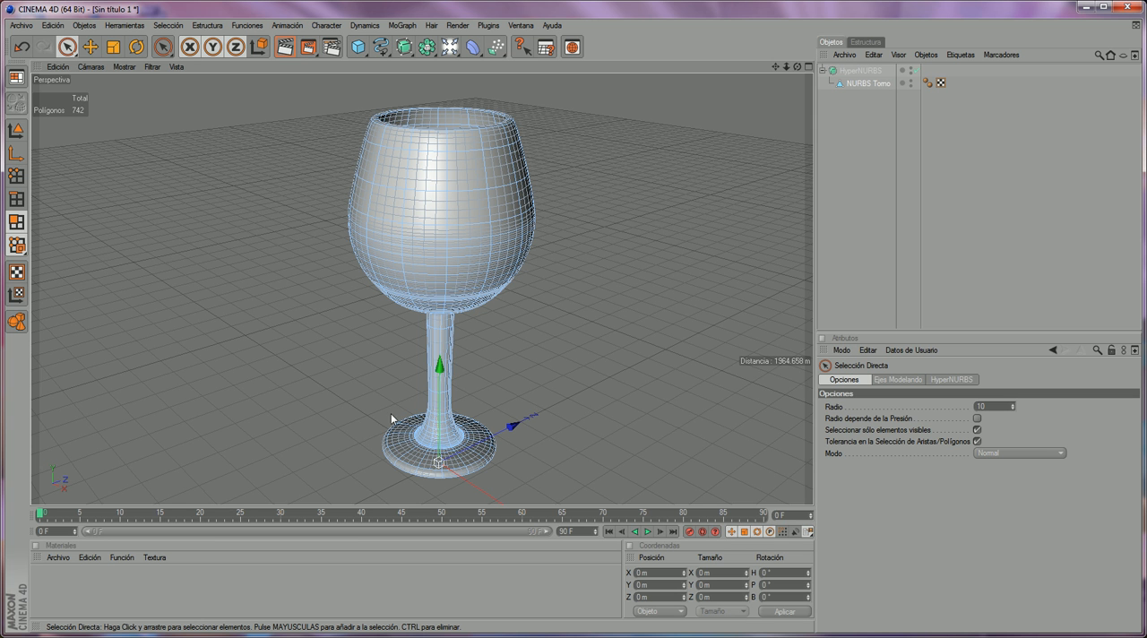
- Create a new material and open its Color channel in an enlarged material editor
left_click(59, 558)
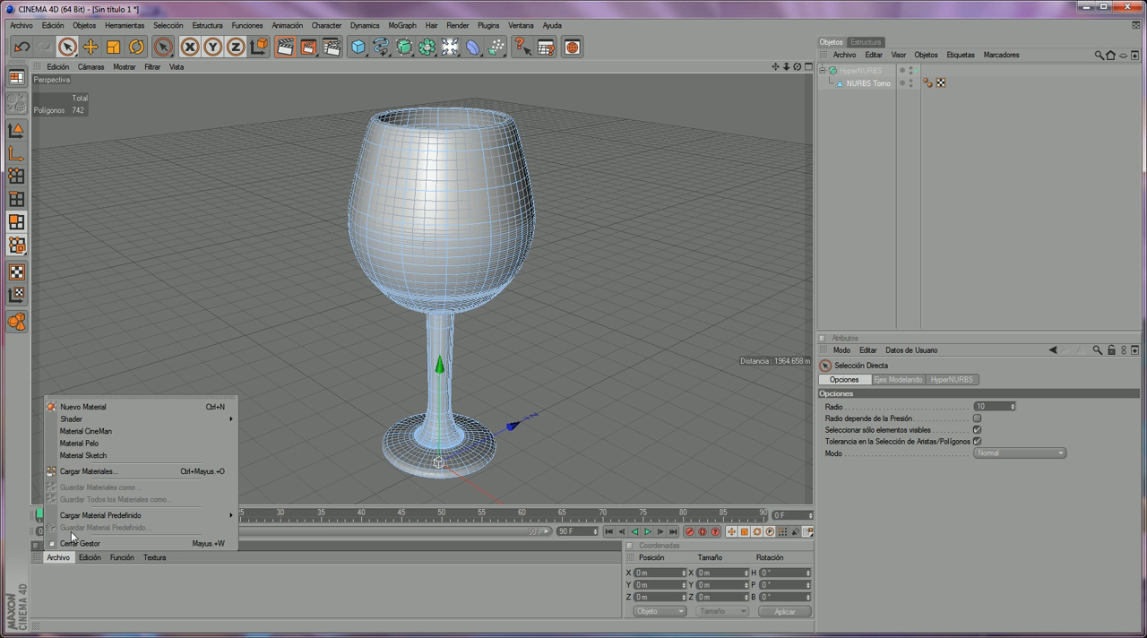
left_click(107, 410)
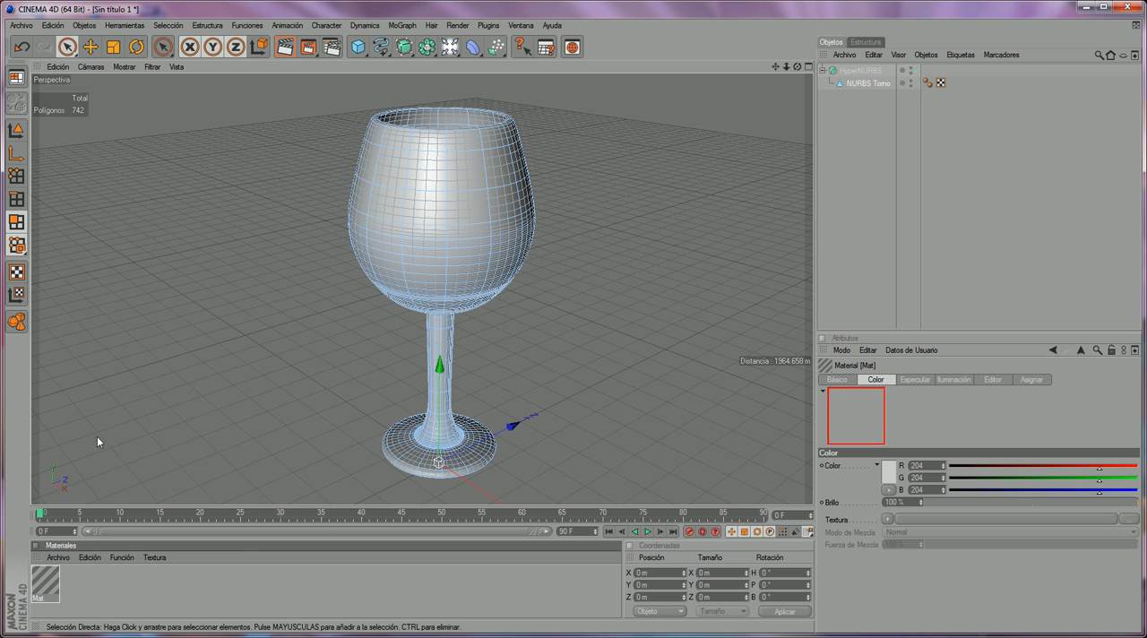
double_click(45, 580)
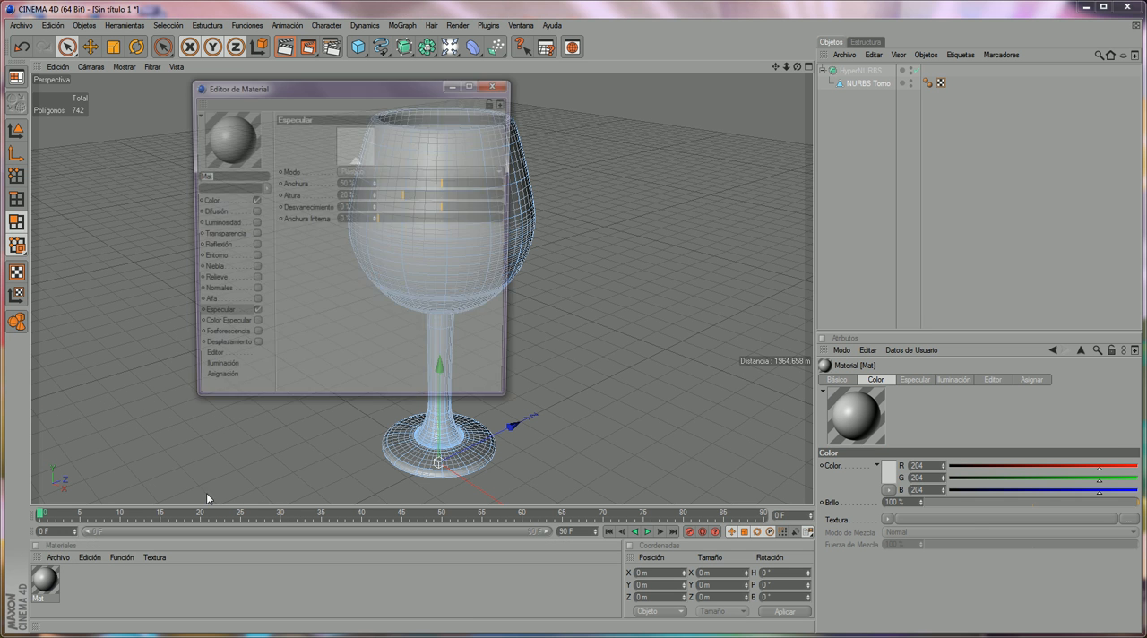
left_click(201, 202)
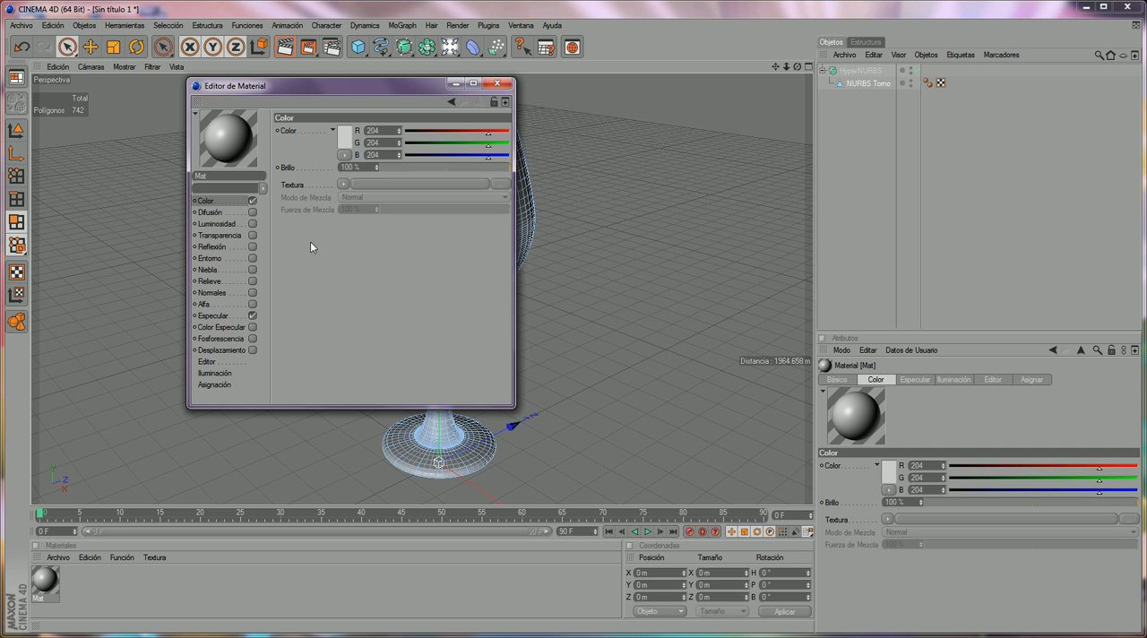
left_click_drag(512, 405, 806, 480)
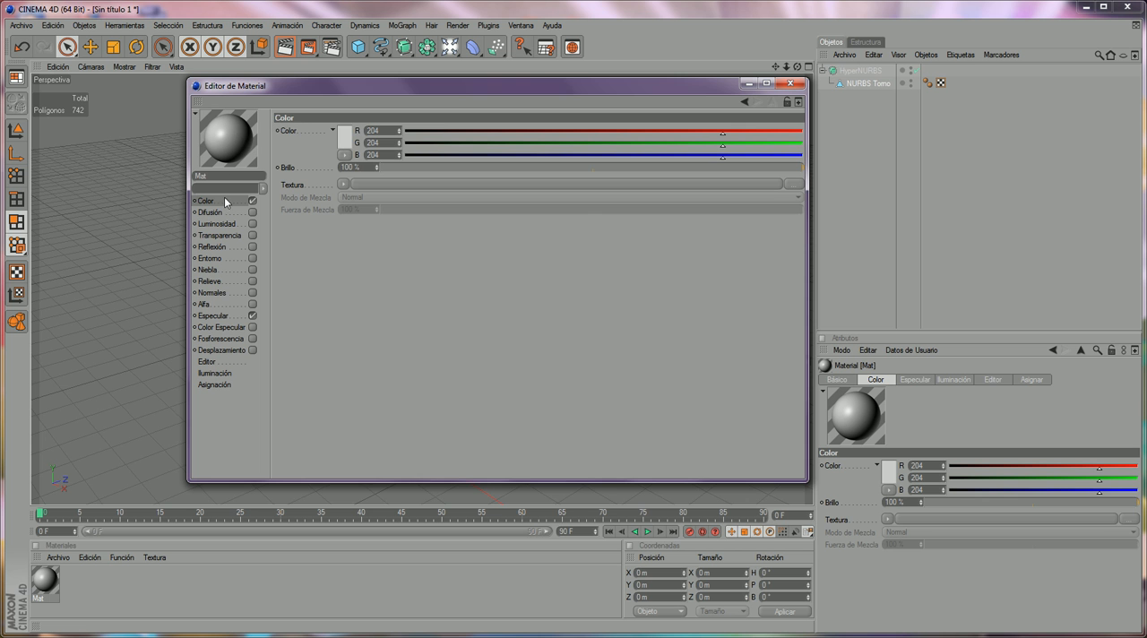
- Set the material's color to pure white (RGB 255, 255, 255) with a brightness of 20 %
left_click(344, 139)
left_click(265, 106)
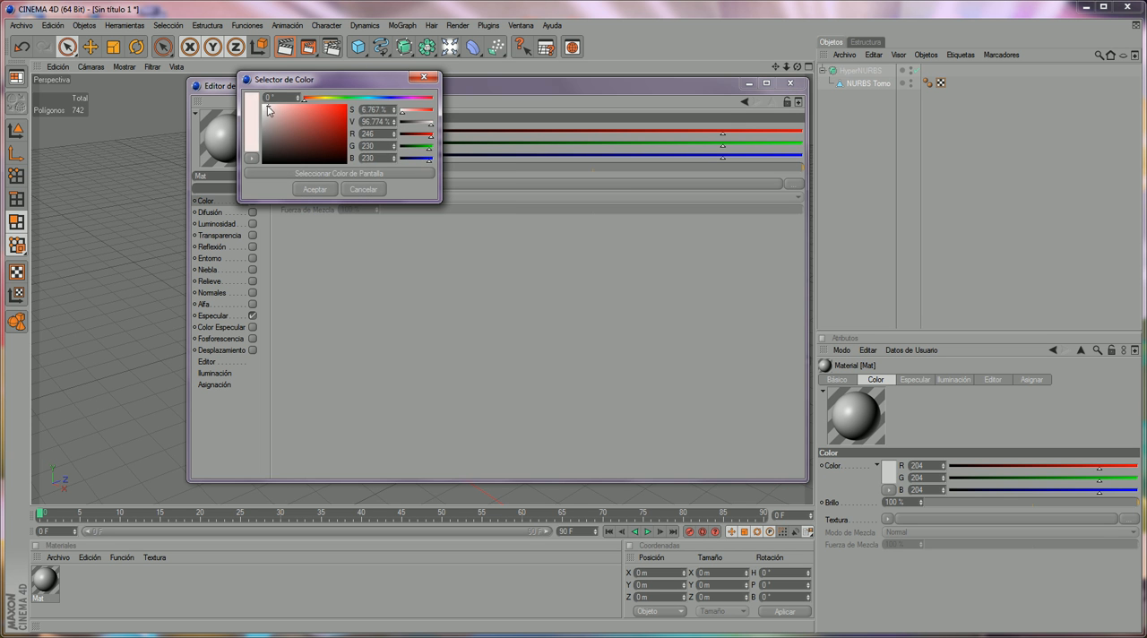
left_click(315, 189)
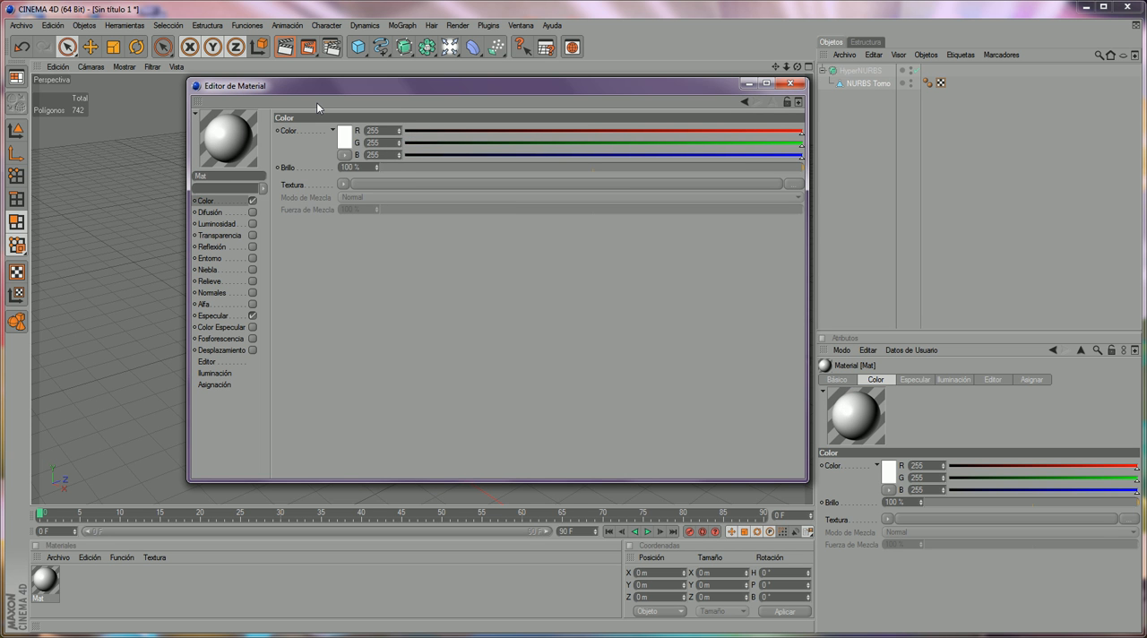
left_click_drag(362, 167, 266, 147)
type("20")
key("Return")
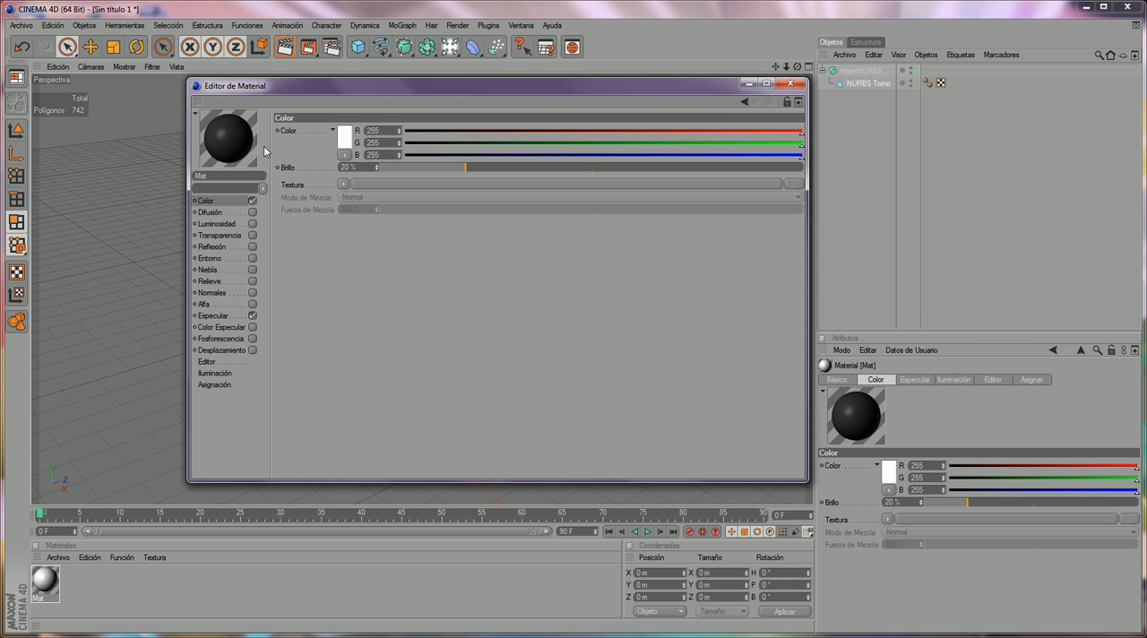
- Enable the material's transparency with a brightness of 85 % and enlarge the material preview to Enorme
left_click(237, 235)
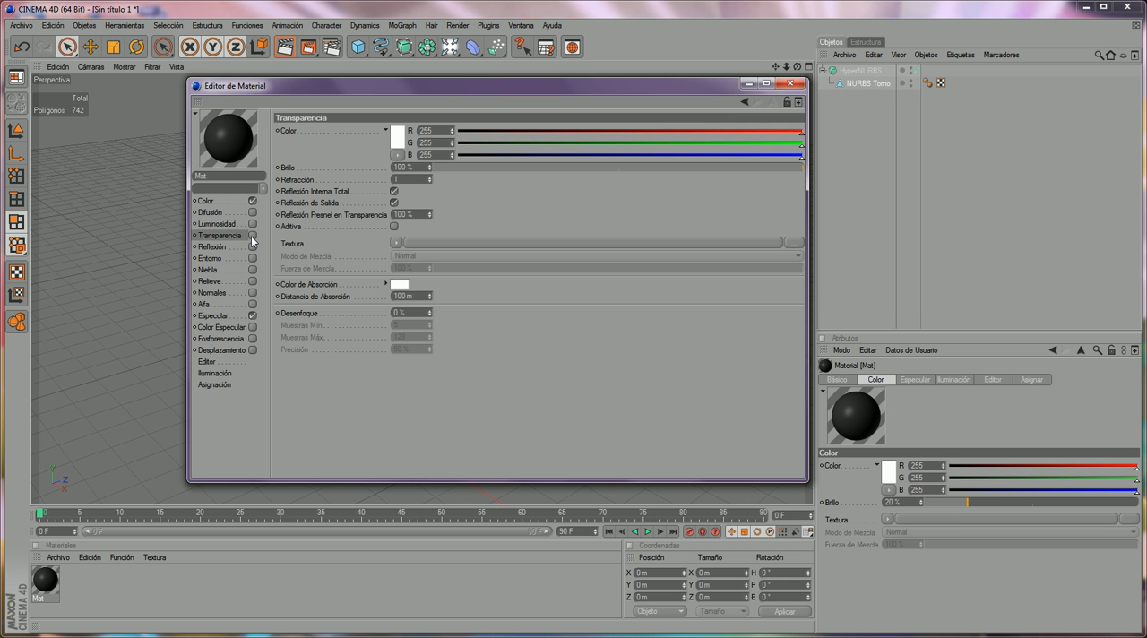
left_click(252, 235)
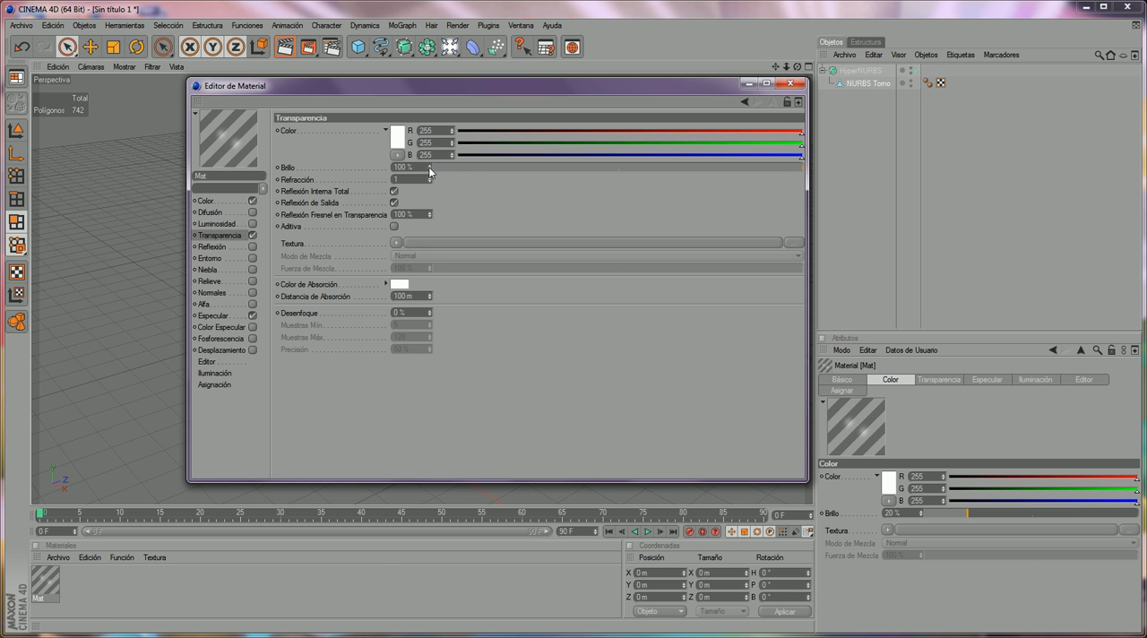
left_click(287, 169)
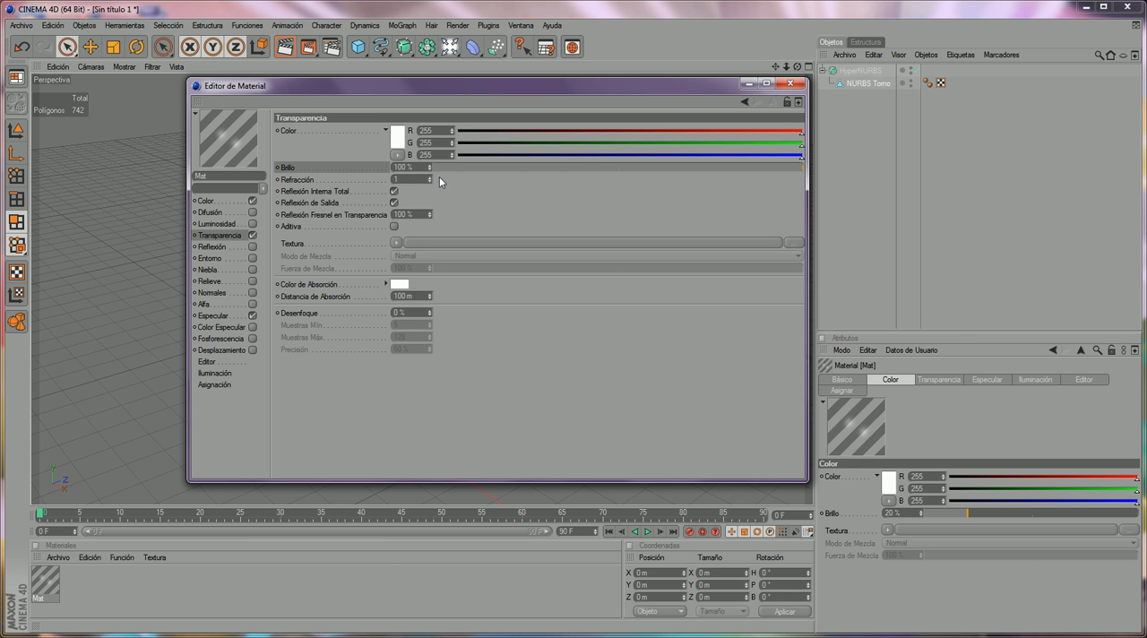
left_click_drag(414, 167, 371, 162)
type("0")
type("5")
key("Return")
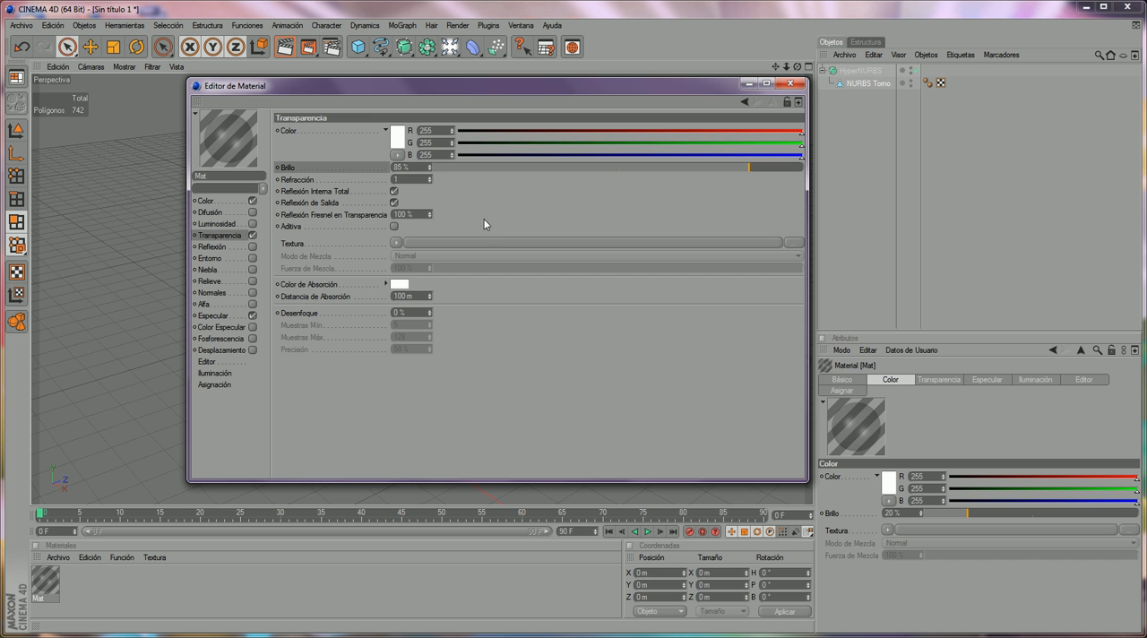
right_click(233, 137)
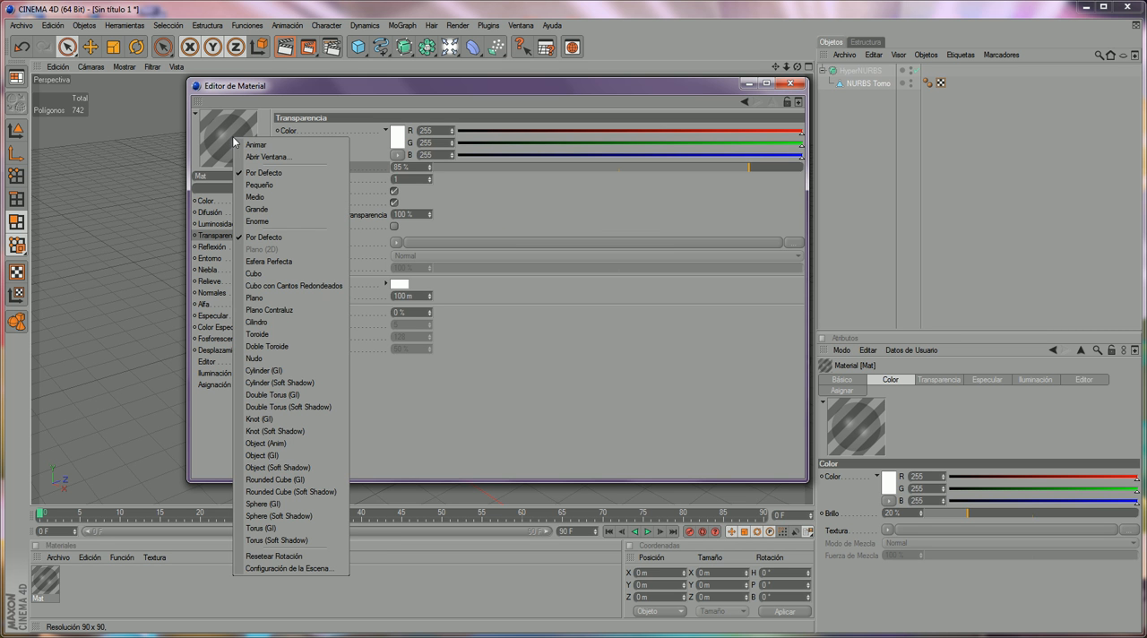
left_click(272, 221)
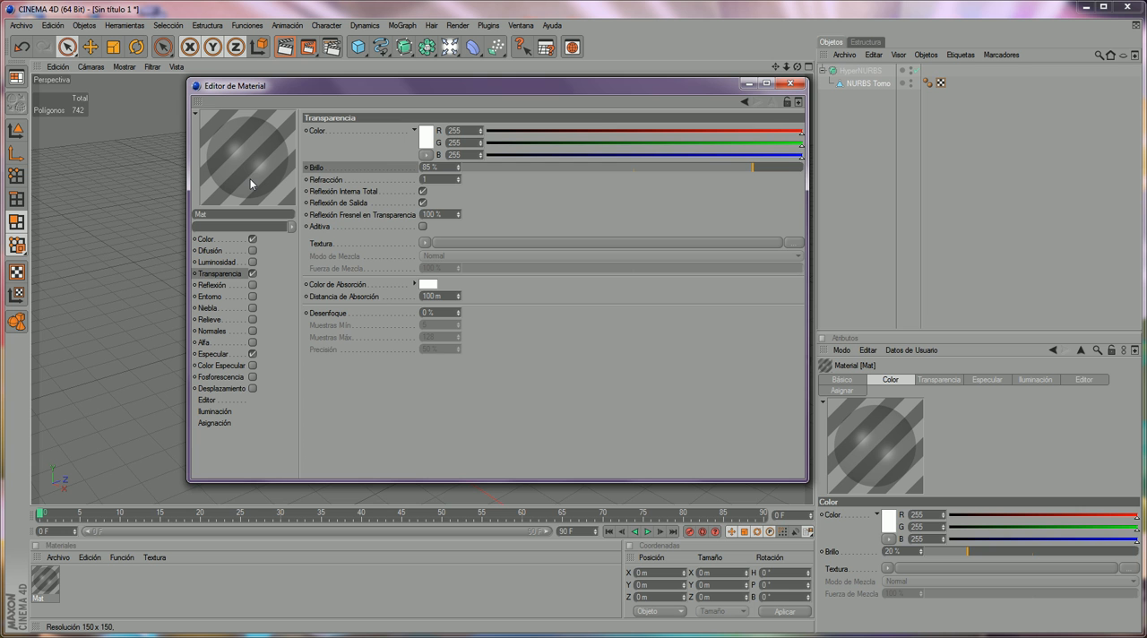
- Switch to the browser and look up the refraction indices of different materials in the Wikipedia article Índice de refracción
left_click(361, 182)
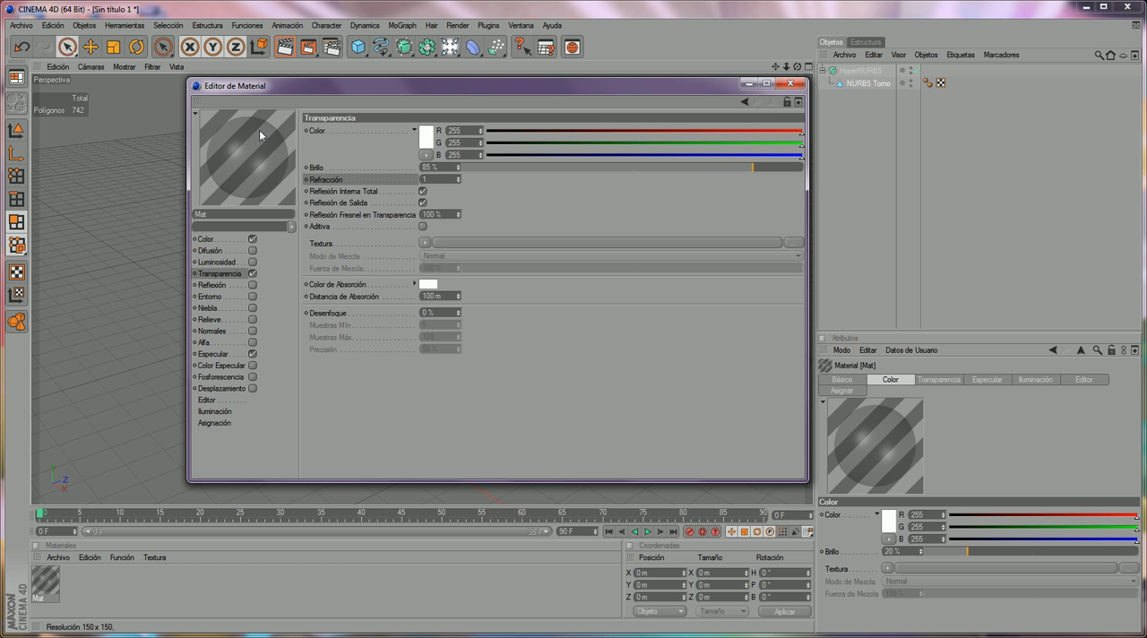
left_click(224, 636)
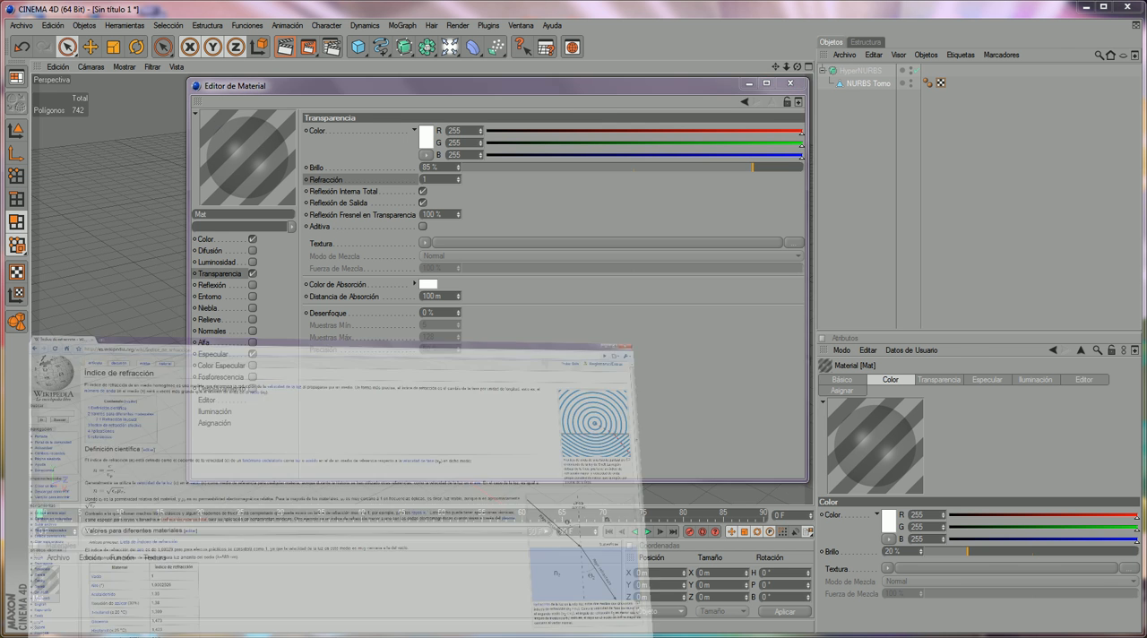
left_click_drag(681, 5, 524, 47)
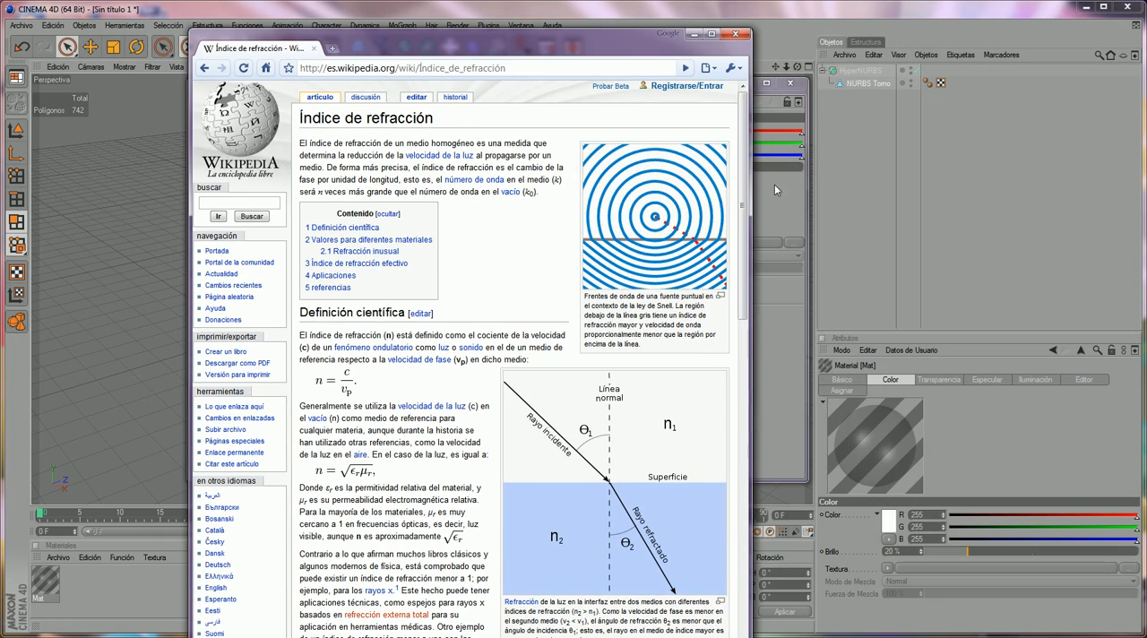
left_click_drag(751, 31, 947, 31)
left_click_drag(727, 33, 640, 27)
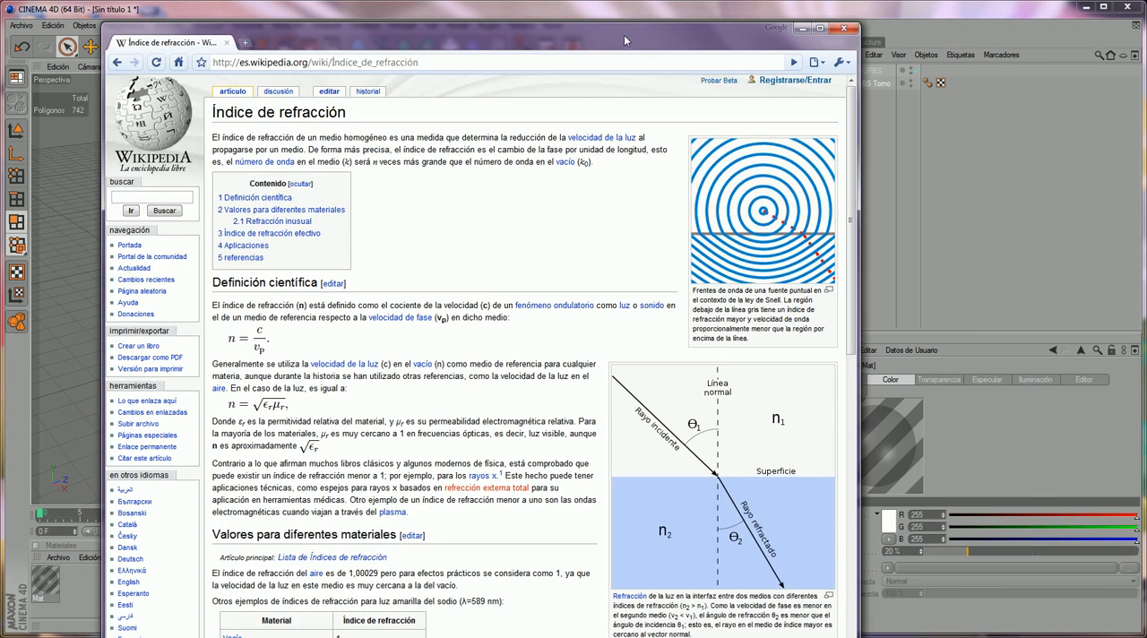
scroll(683, 309, "down", 3)
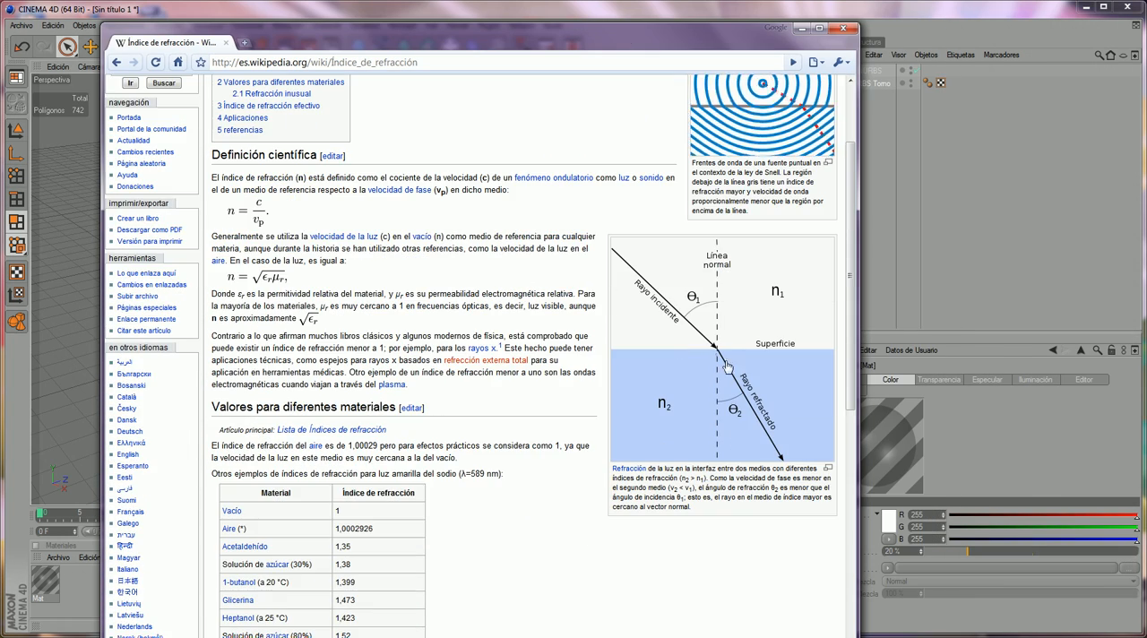
scroll(474, 422, "down", 8)
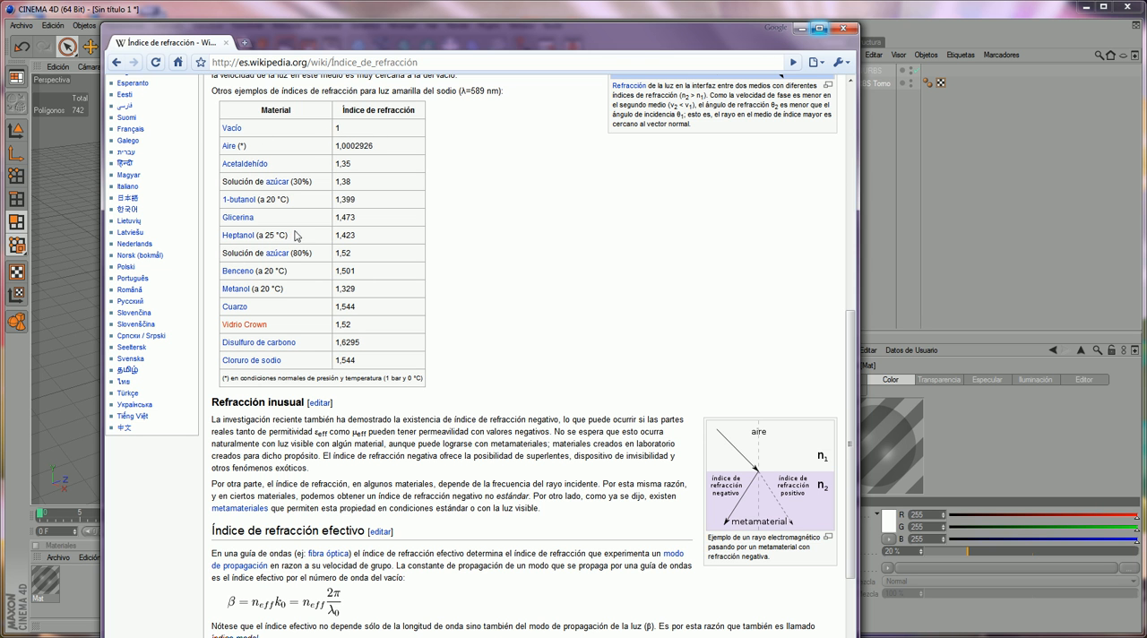
left_click(801, 28)
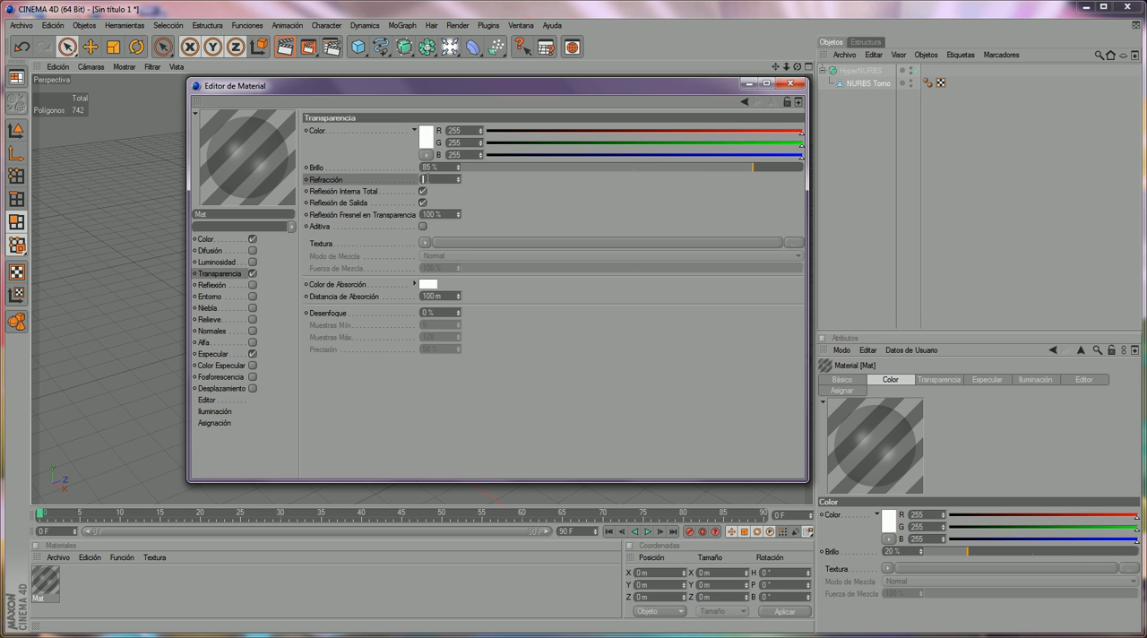
- Set the transparency's refraction to 1.5 and its Fresnel reflection to 50 %
type("1.5")
key("Return")
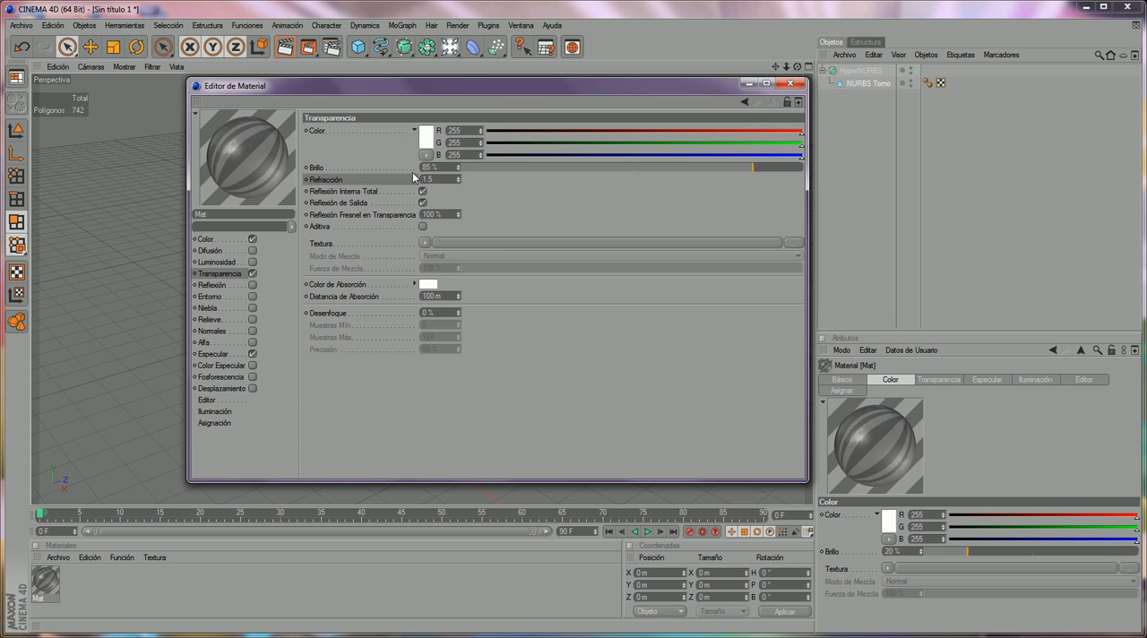
double_click(437, 214)
type("50")
key("Return")
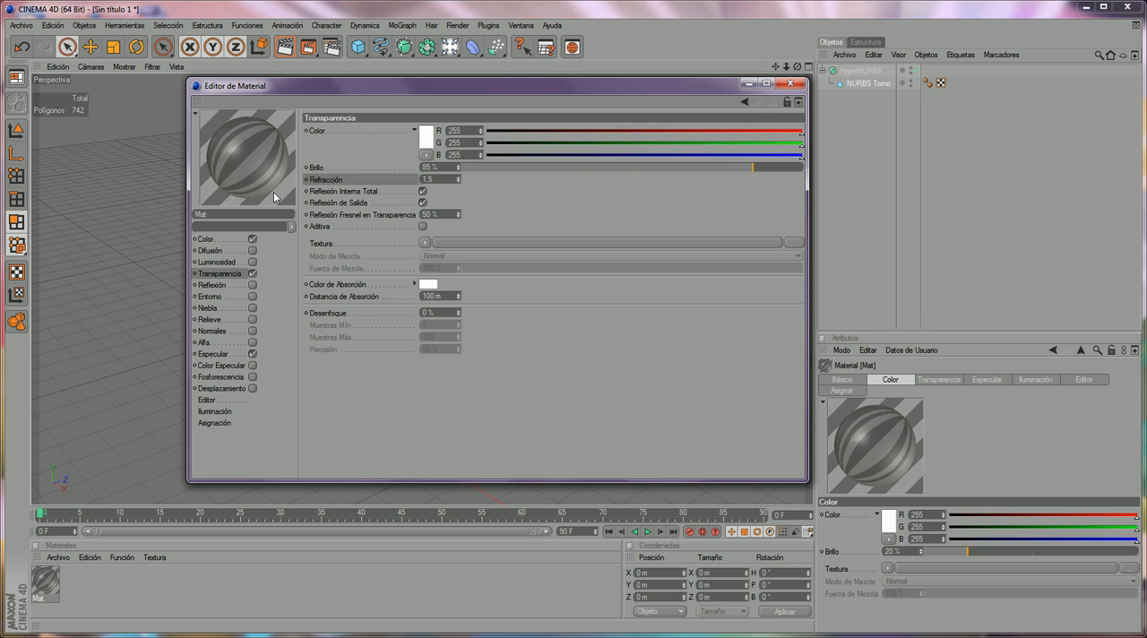
- Enable the material's reflection and set its brightness to 10 %
left_click(236, 285)
left_click(251, 286)
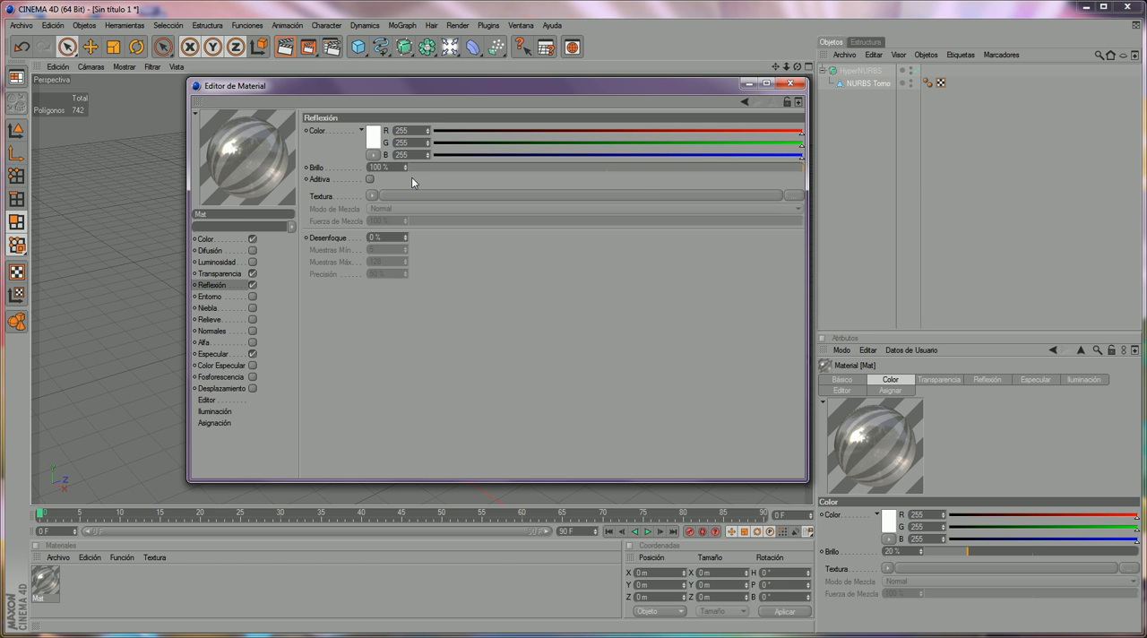
double_click(380, 167)
type("10")
key("Return")
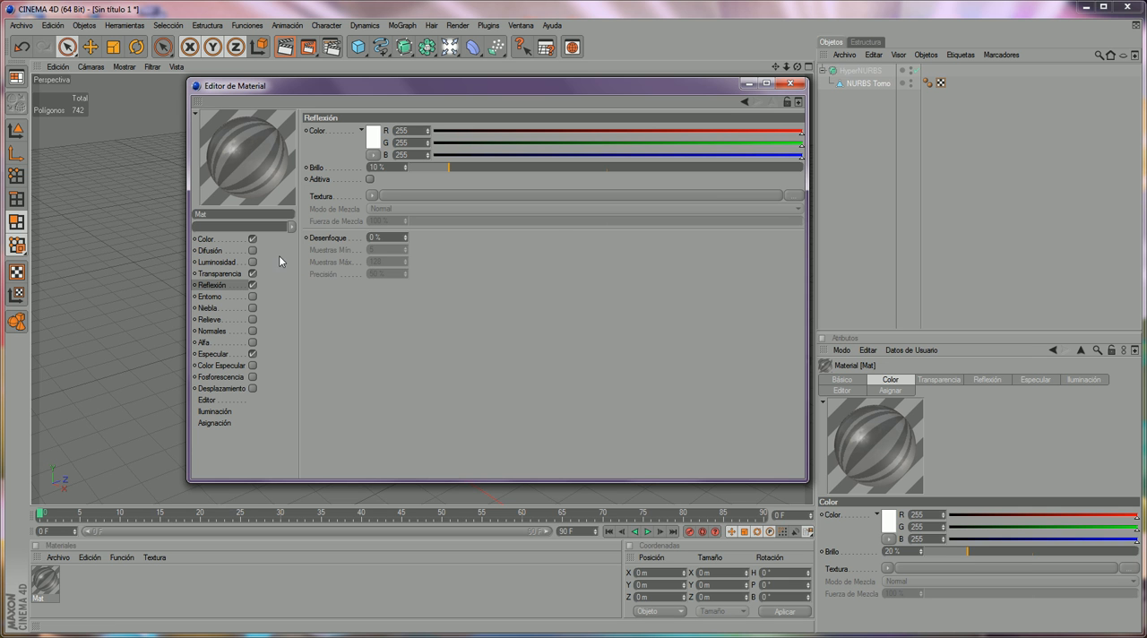
- Set the material's specular height to 57 % and its falloff to -6 %, and close the material editor
left_click(237, 353)
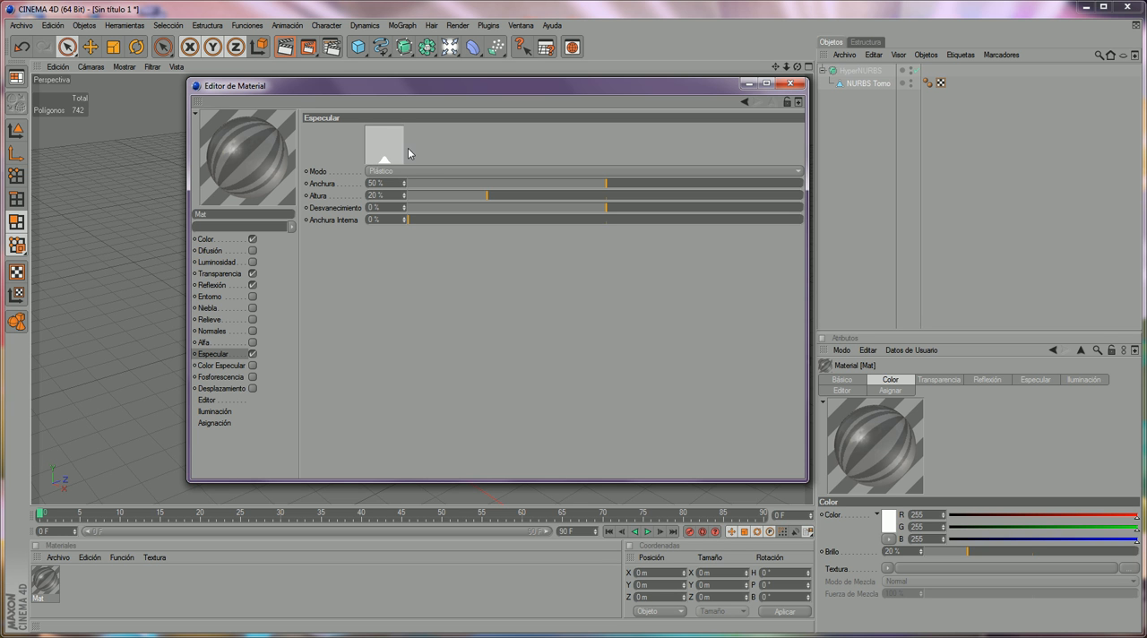
left_click_drag(488, 196, 568, 188)
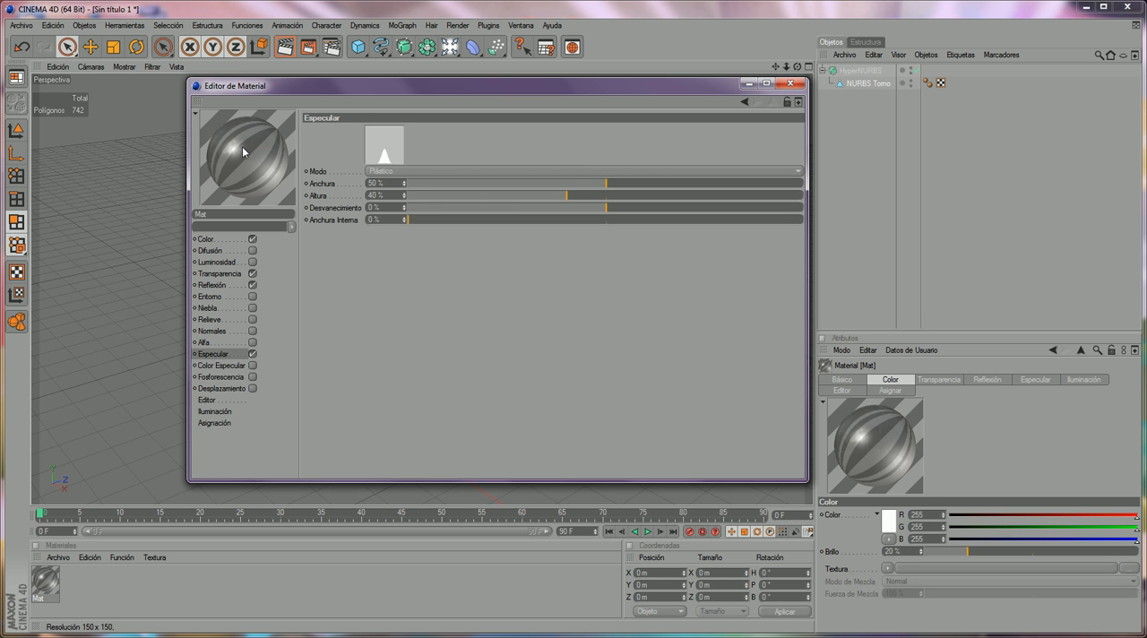
left_click_drag(567, 195, 581, 196)
mouse_move(603, 208)
left_mouse_down()
mouse_move(605, 195)
mouse_move(659, 196)
mouse_move(633, 191)
left_mouse_up()
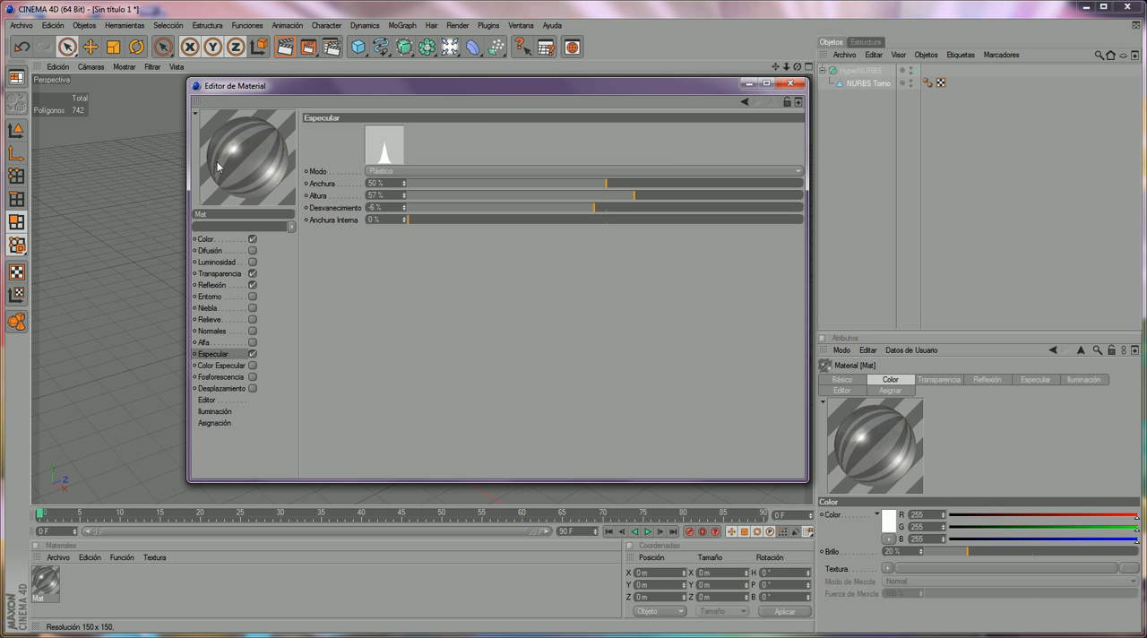
left_click(789, 82)
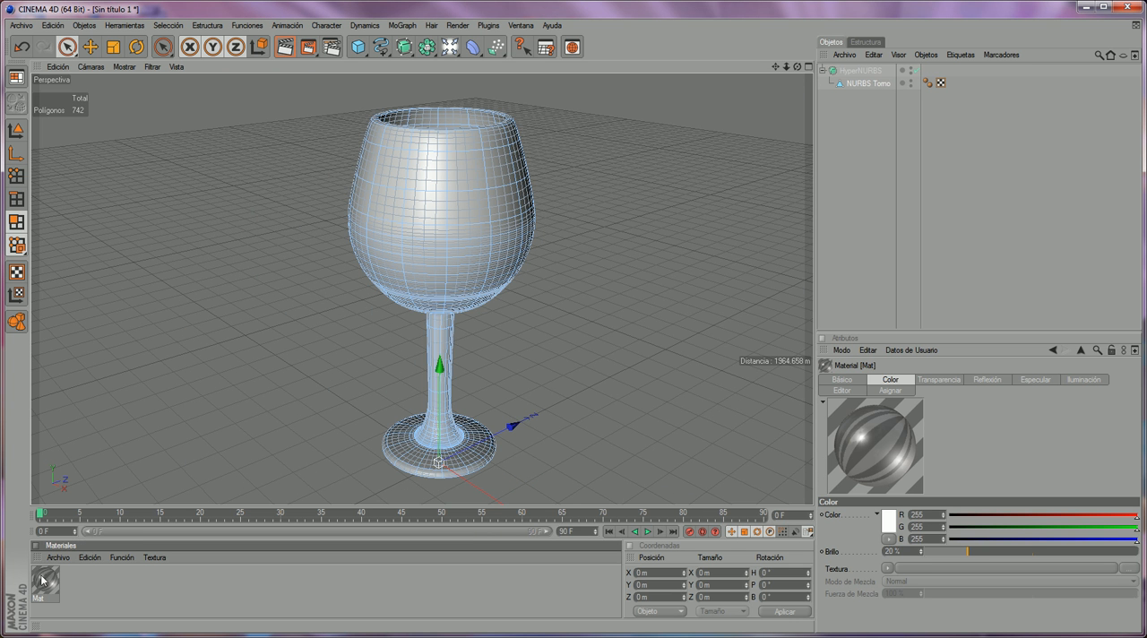
- Apply the glass material to the HyperNURBS object and check it with a render in the picture viewer
left_click_drag(49, 589, 887, 79)
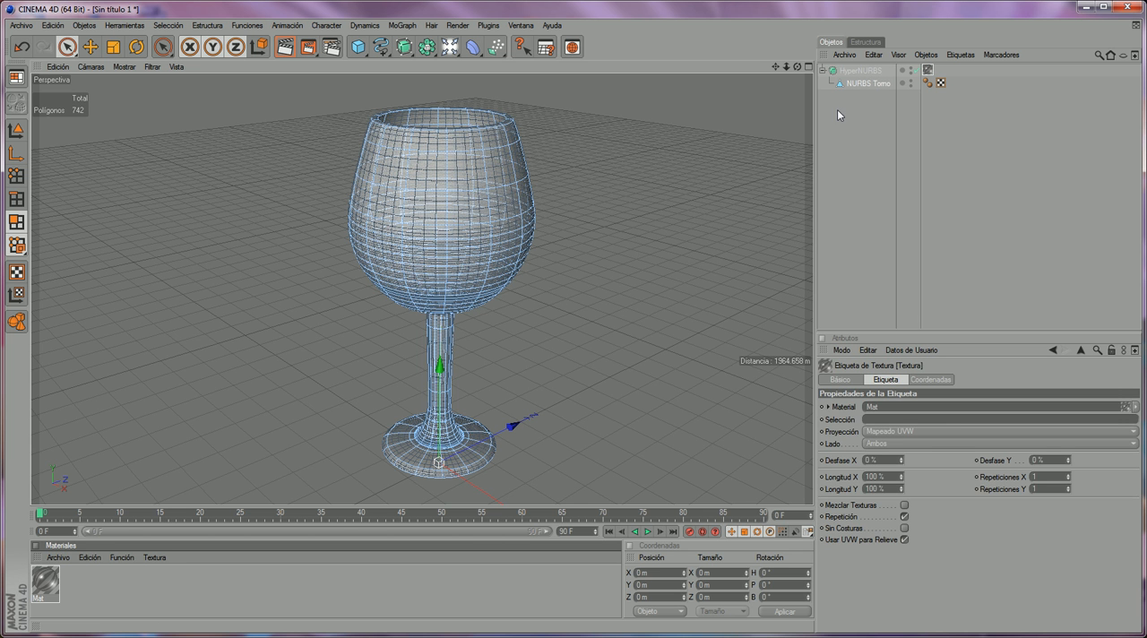
left_click(857, 94)
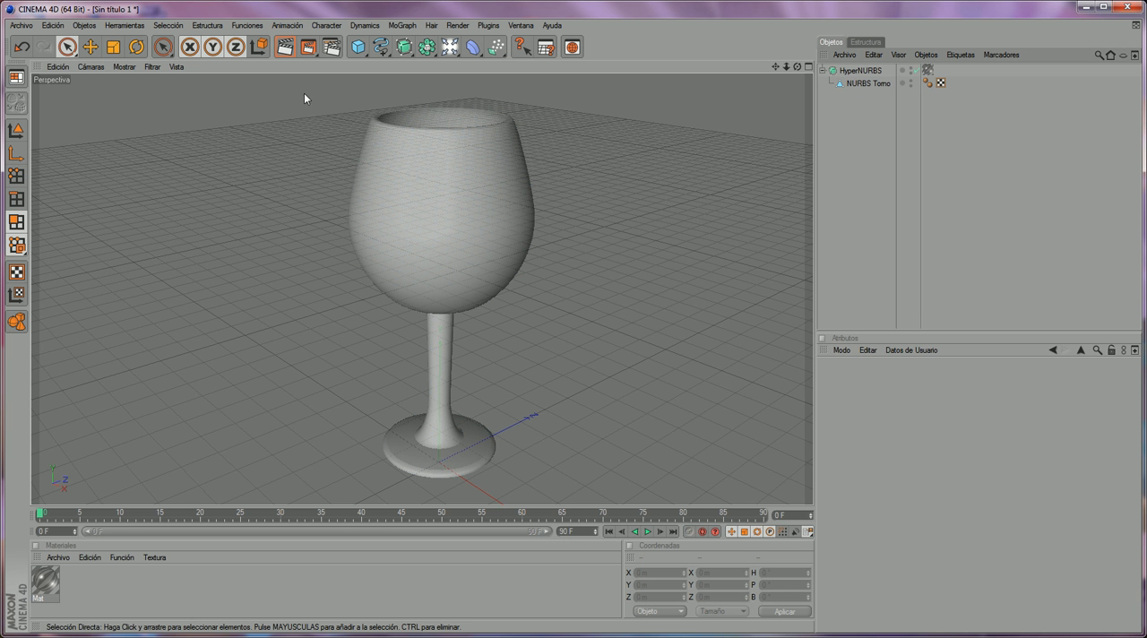
left_click(307, 47)
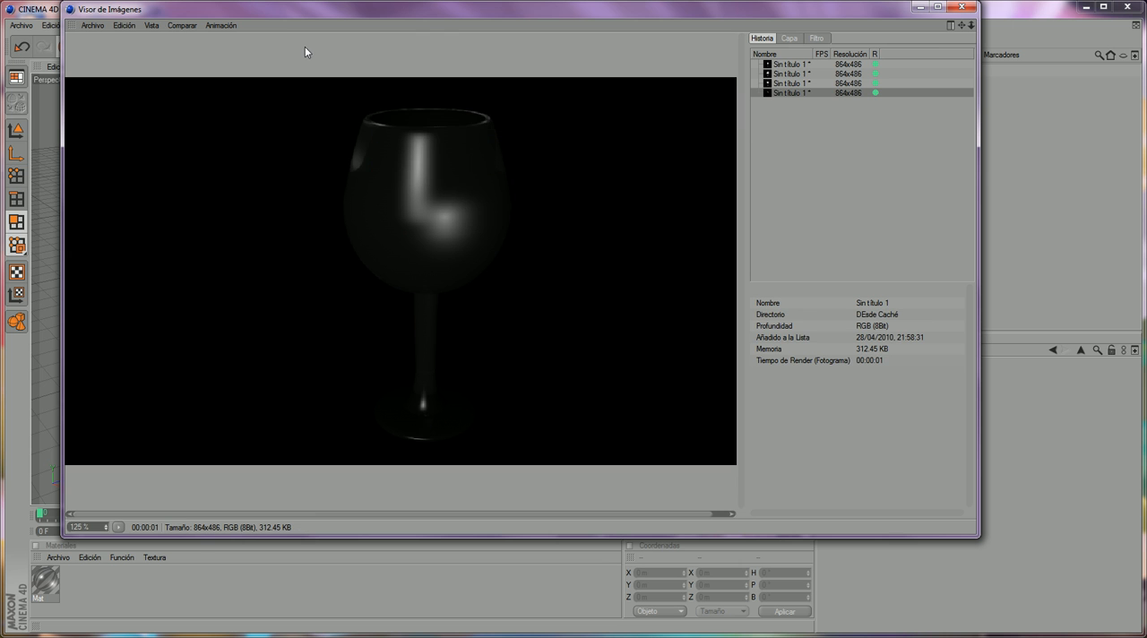
scroll(453, 206, "down", 1)
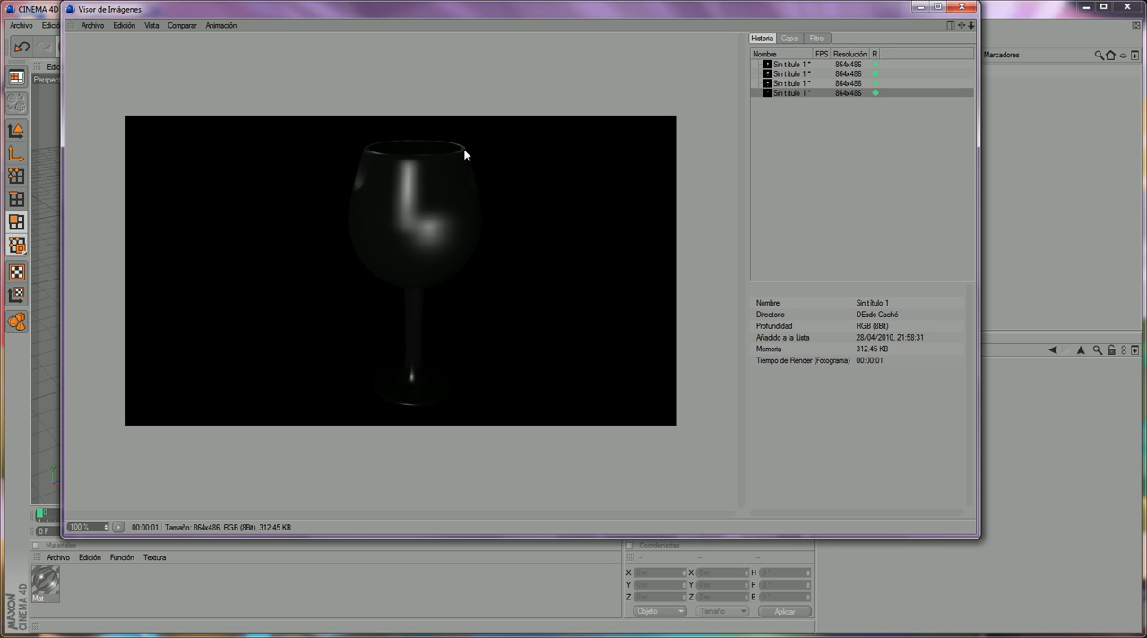
left_click(959, 8)
scroll(616, 128, "up", 3)
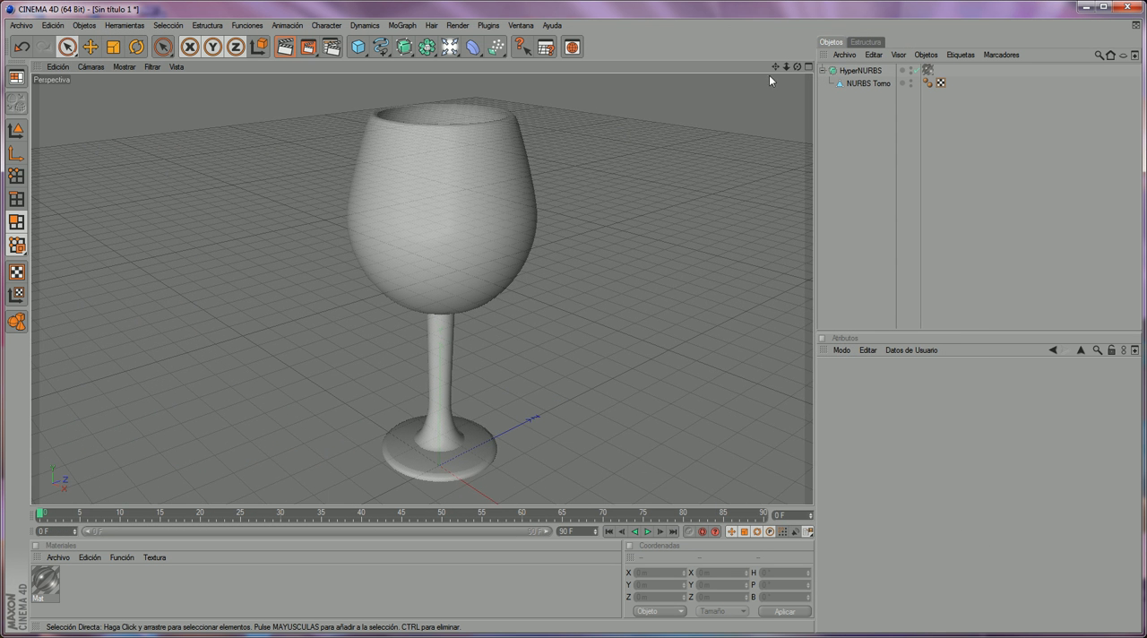
- Hide the HyperNURBS glass in both the editor and the render, checking with test renders of the viewport
left_click(915, 72)
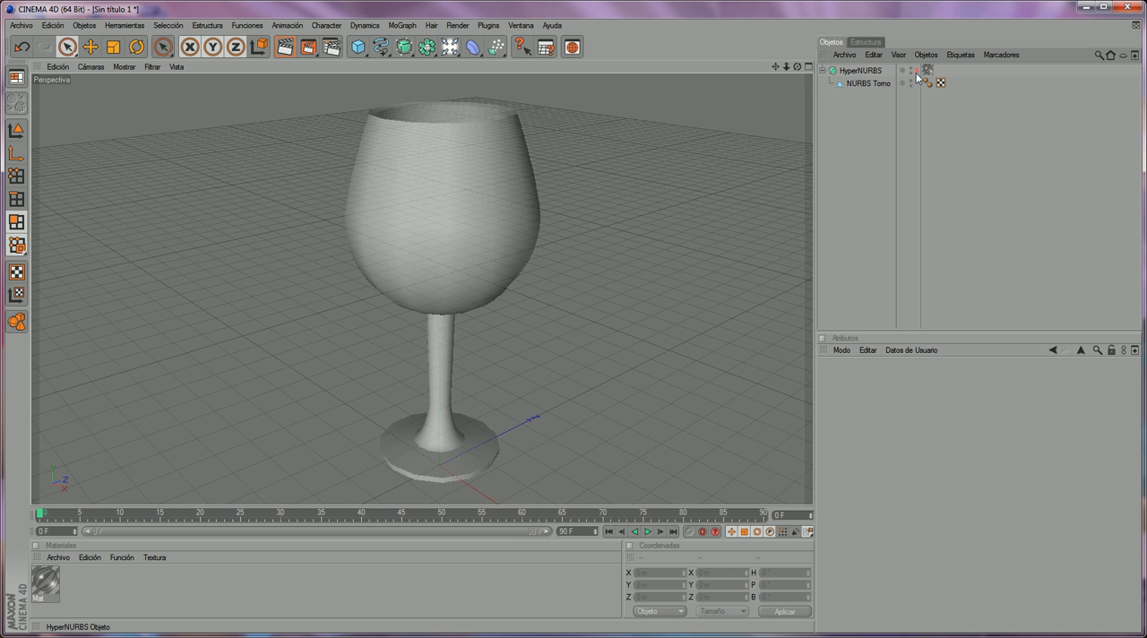
left_click(914, 71)
left_click(822, 70)
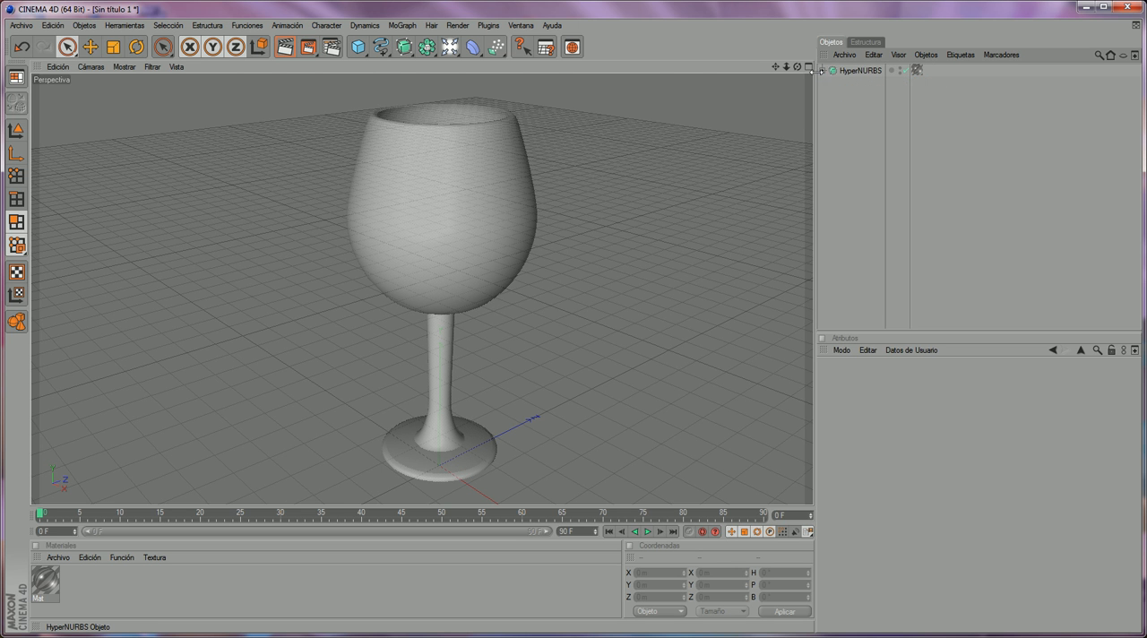
left_click(901, 70)
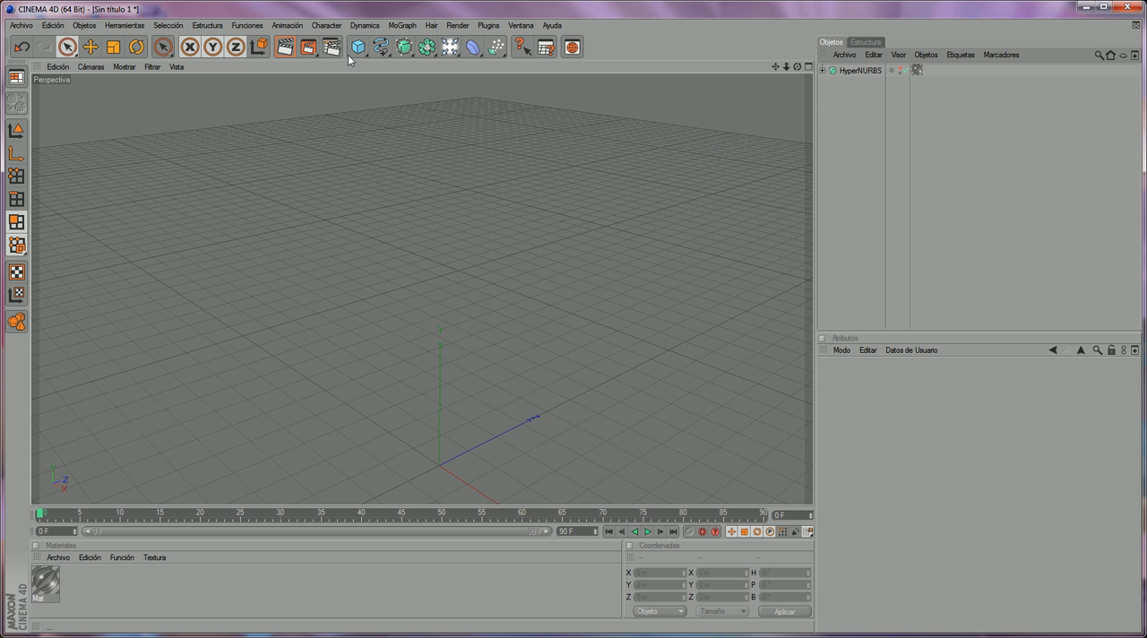
left_click(285, 47)
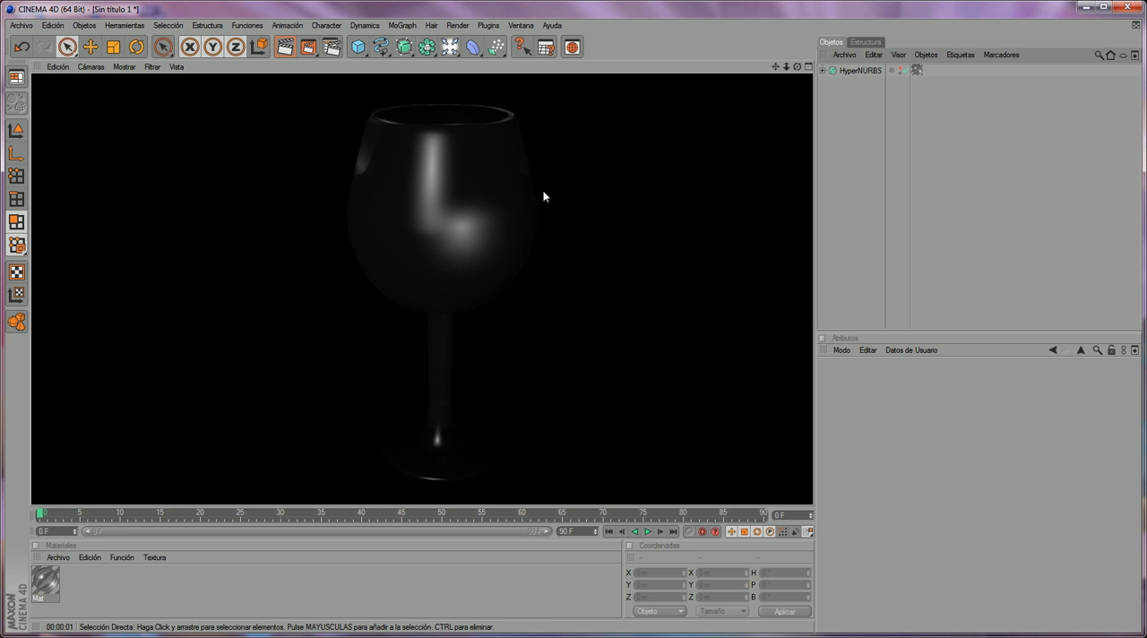
left_click(872, 88)
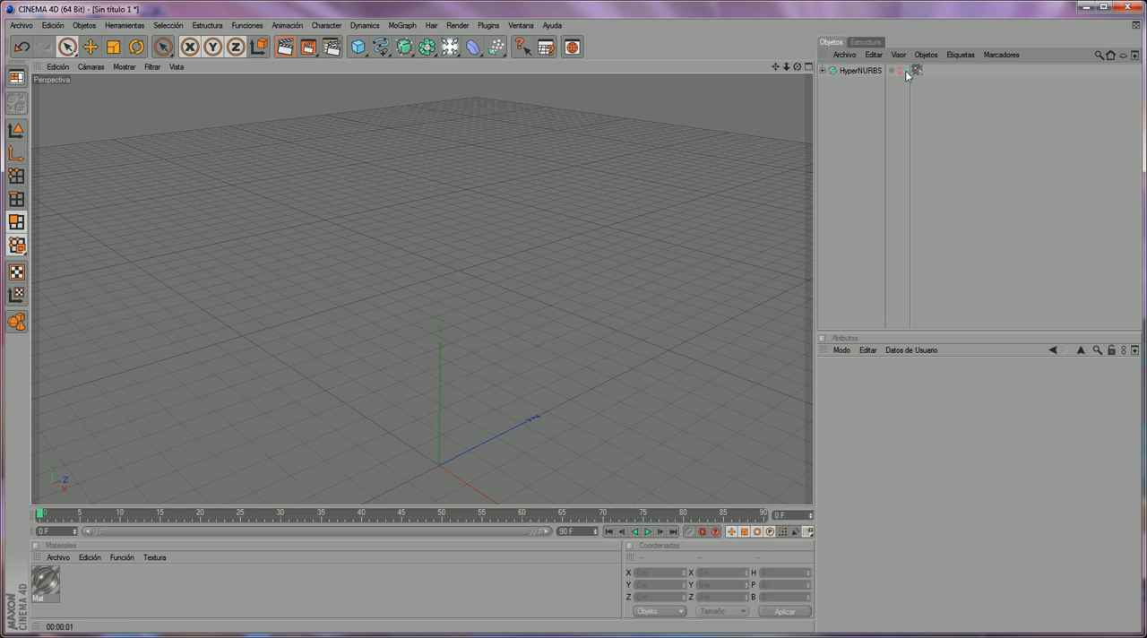
left_click(285, 46)
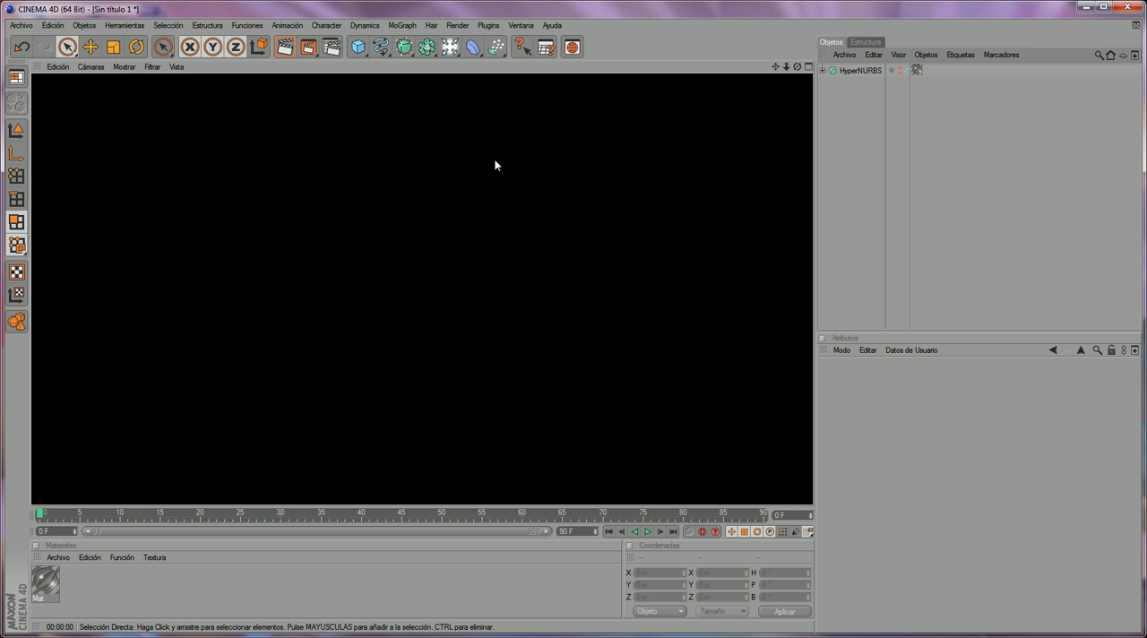
left_click(716, 148)
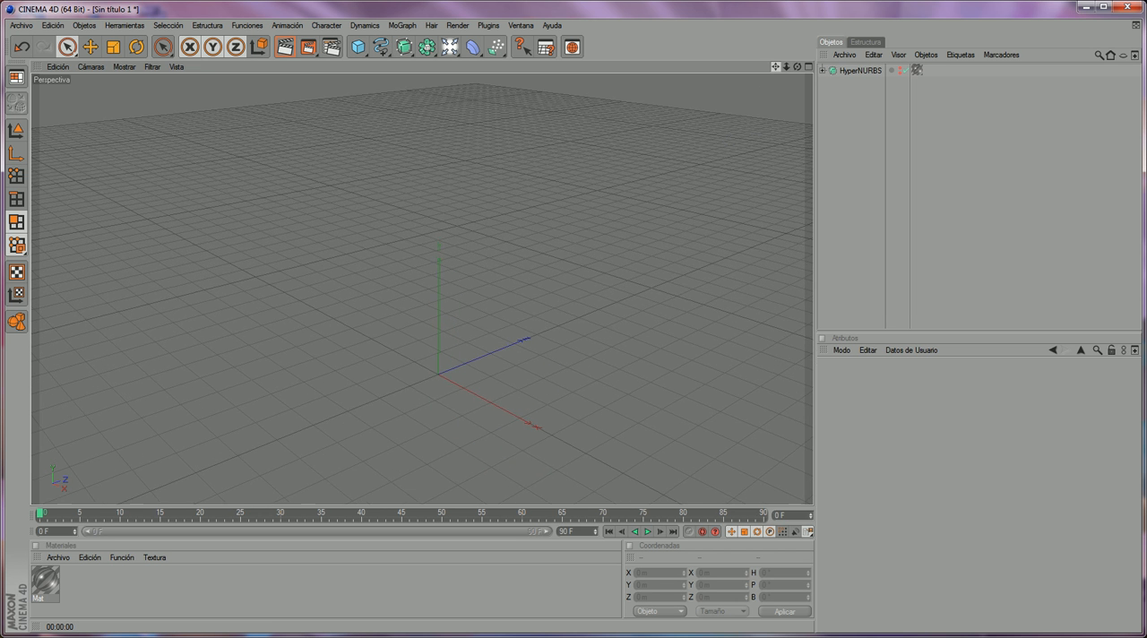
- Add a cube and scale it into a large box of about 1079 × 740 × 1266 m
left_click(356, 54)
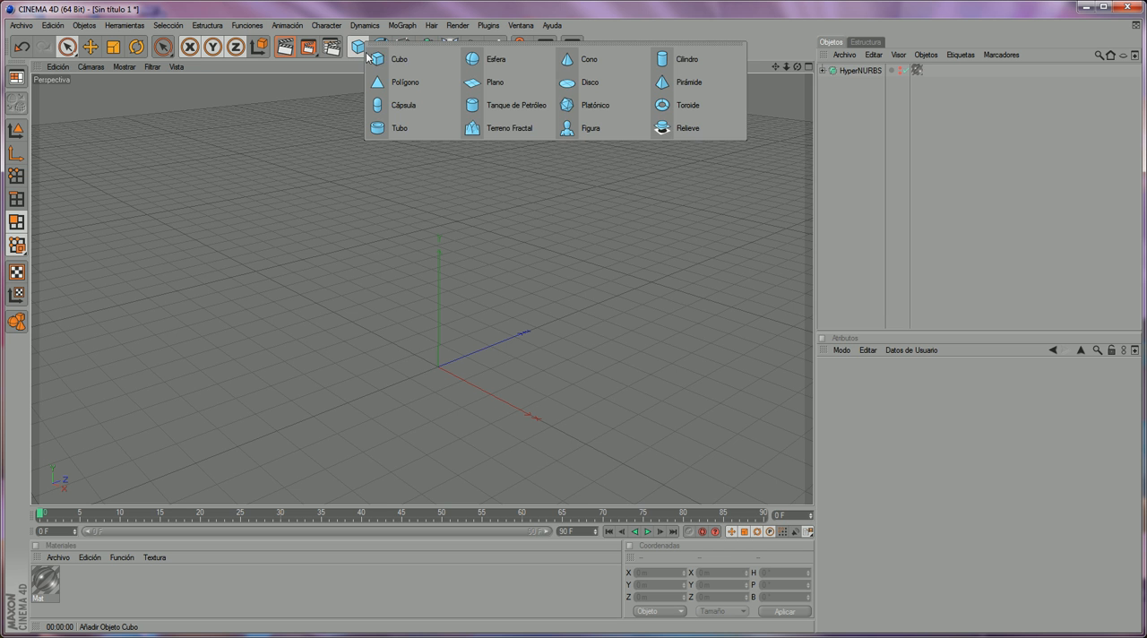
left_click(420, 60)
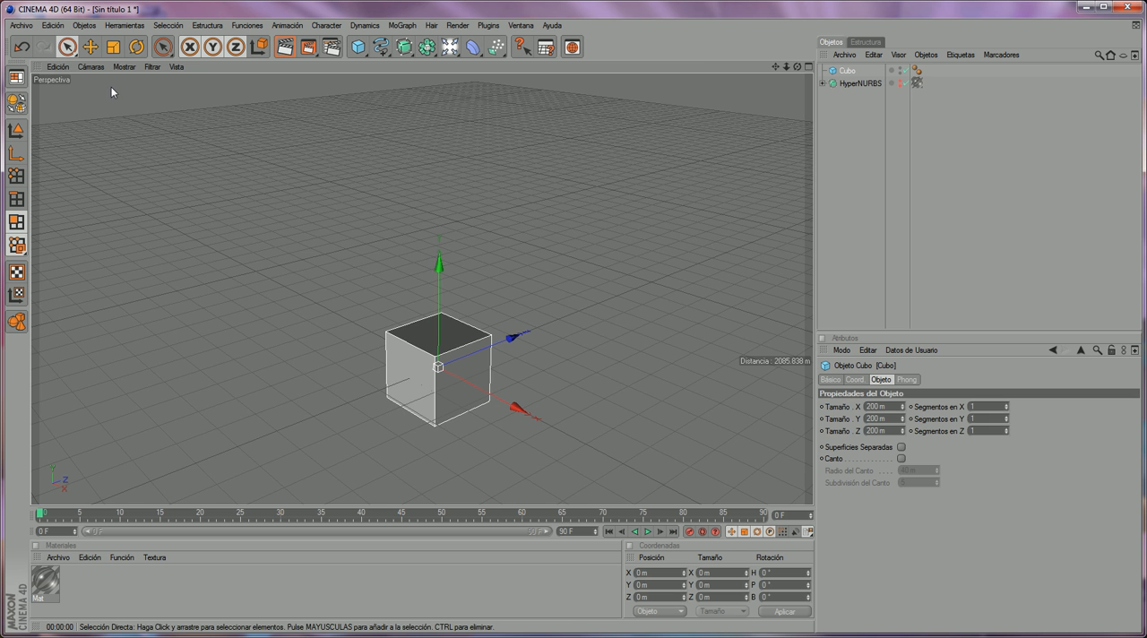
key("t")
left_click_drag(348, 230, 312, 266)
left_click_drag(512, 340, 584, 310)
left_click(17, 321)
left_click_drag(542, 428, 599, 451)
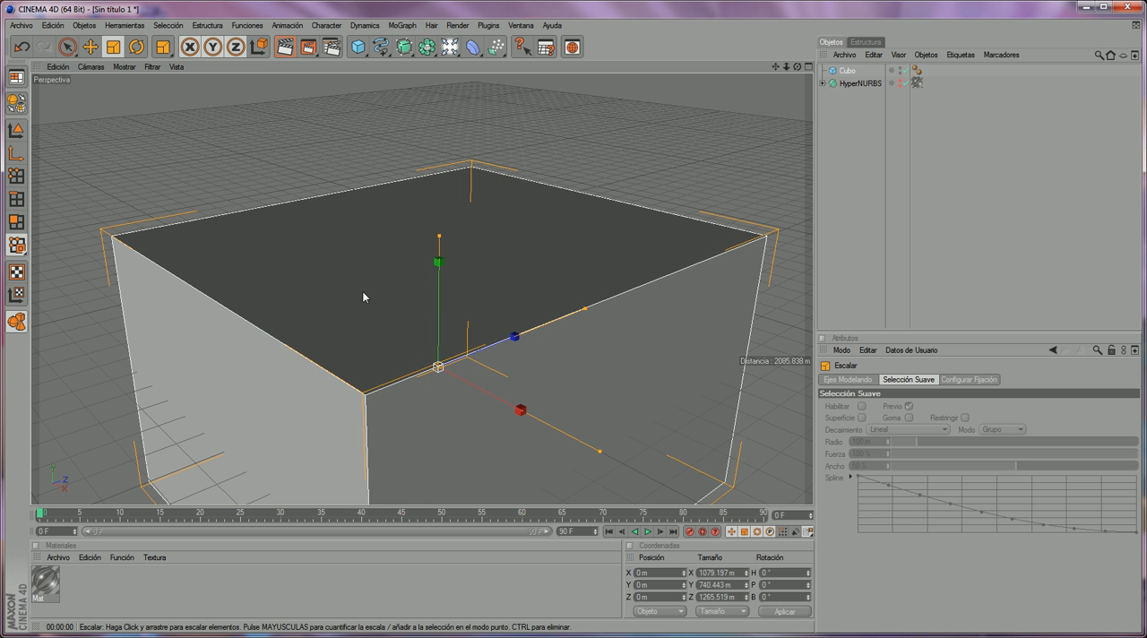
- Make the box an editable polygon object and delete its top face and the two side faces nearest the camera
left_click(67, 46)
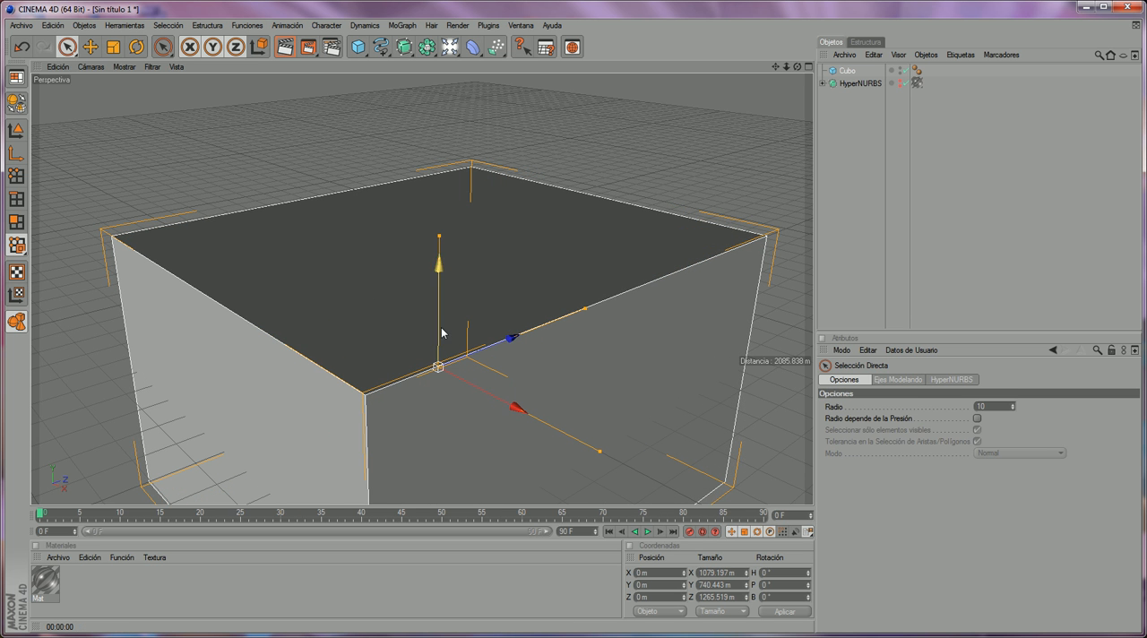
right_click_drag(442, 331, 311, 182, "alt")
key("c")
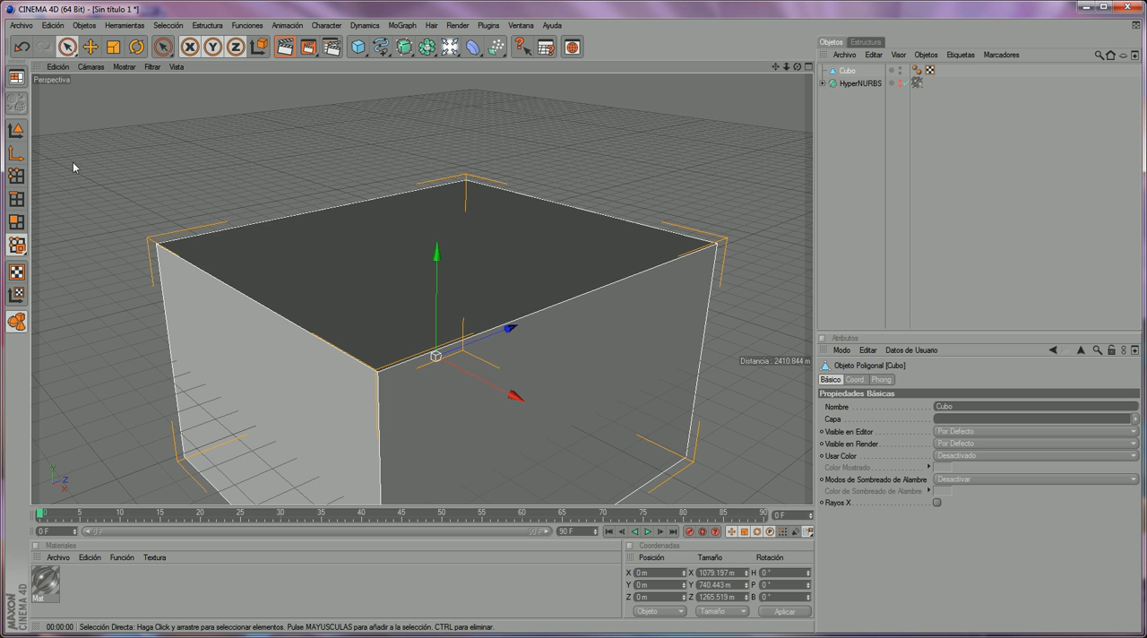
left_click(16, 221)
left_click(380, 278)
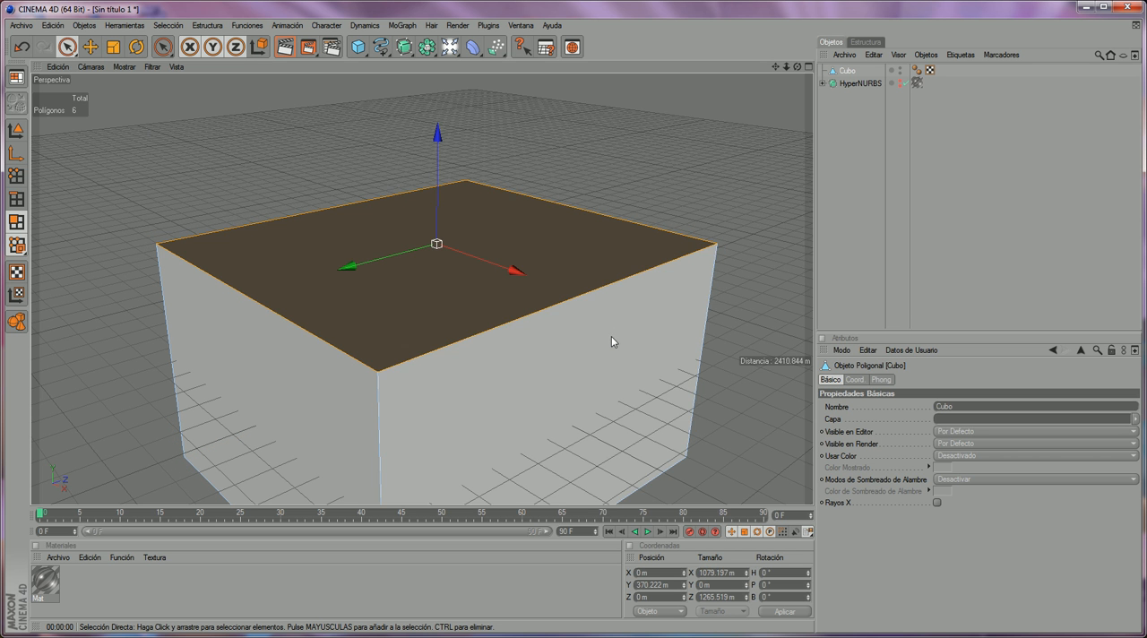
key("Delete")
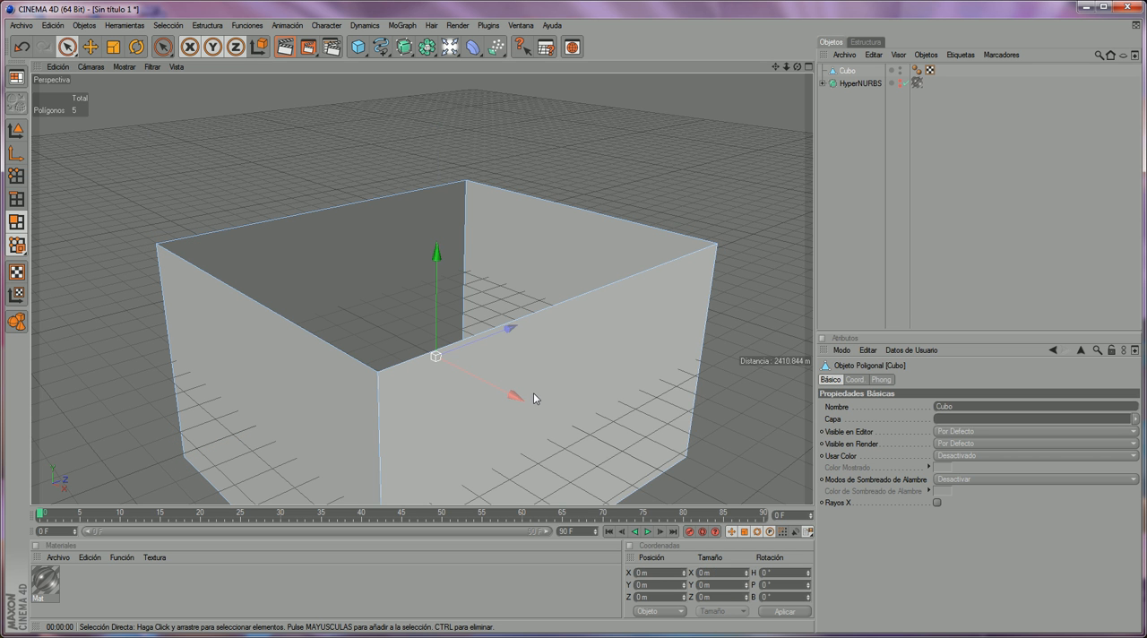
left_click(496, 404)
key("Delete")
left_click(292, 391)
key("Delete")
scroll(484, 361, "up", 3)
mouse_move(428, 384)
left_mouse_down("alt")
mouse_move(489, 313)
mouse_move(502, 341)
mouse_move(428, 384)
left_mouse_up("alt")
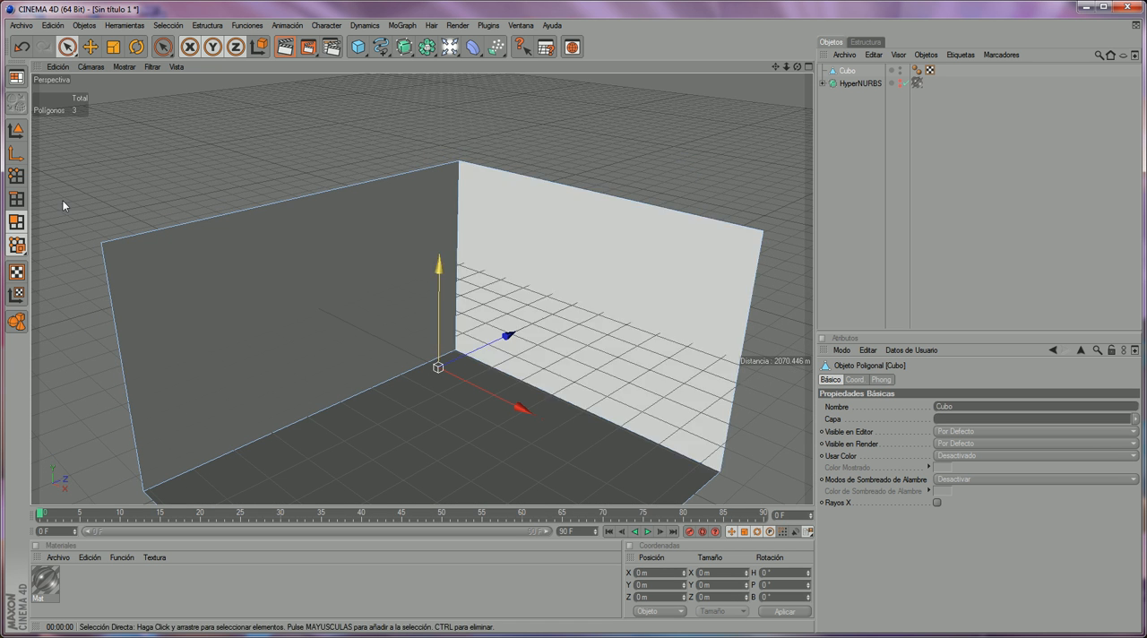
- Raise the open box as a whole along the Y axis to a position of about 381 m
left_click(67, 46)
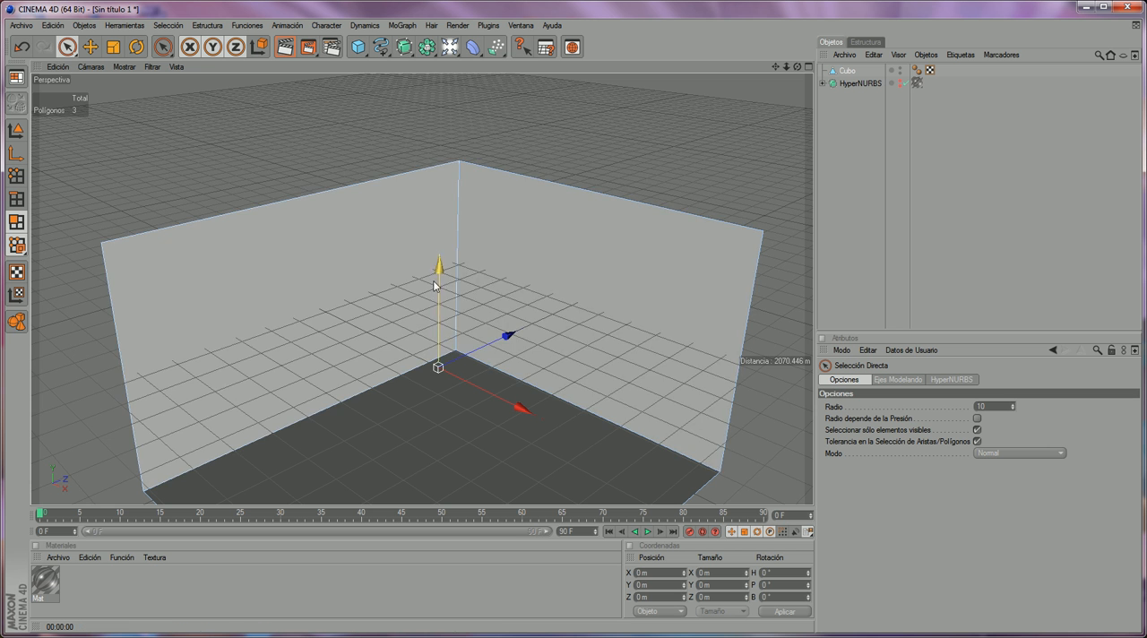
left_click_drag(439, 282, 439, 159)
left_click(21, 317)
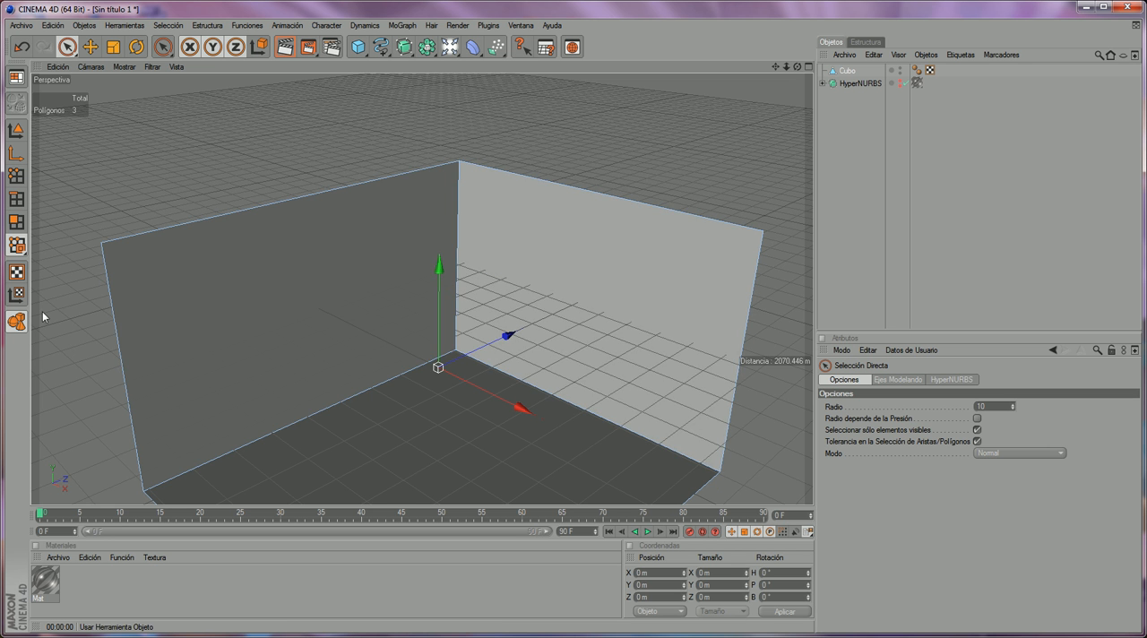
left_click_drag(439, 262, 440, 151)
scroll(604, 274, "down", 2)
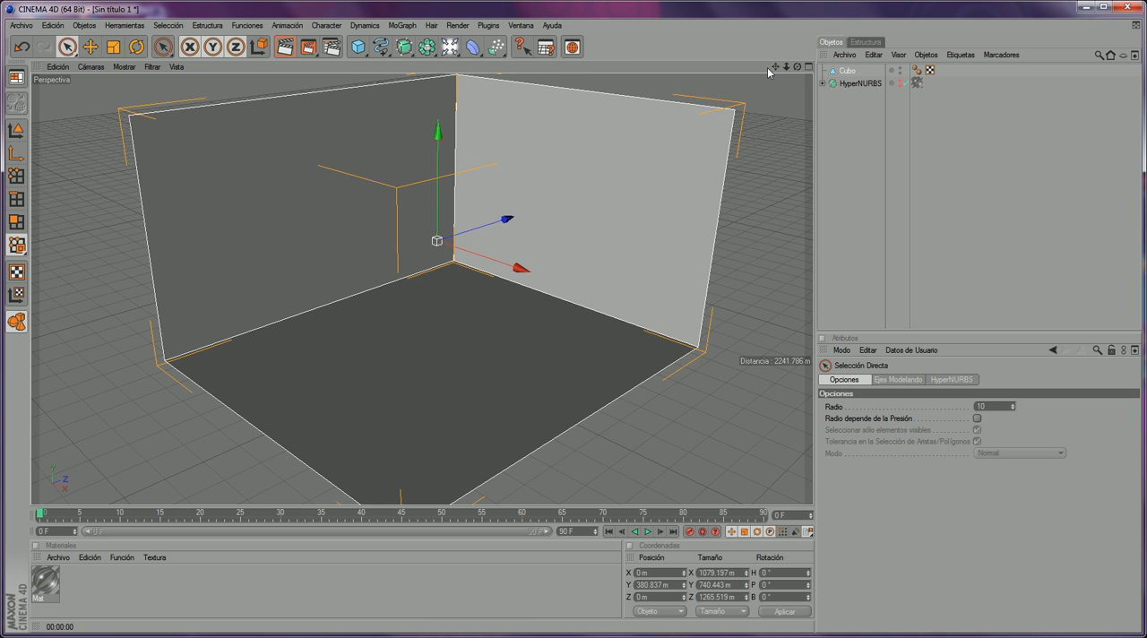
- Switch to the movie player and view the reference render Vasos de Cristal in a smaller window
scroll(754, 103, "up", 3)
scroll(691, 179, "up", 2)
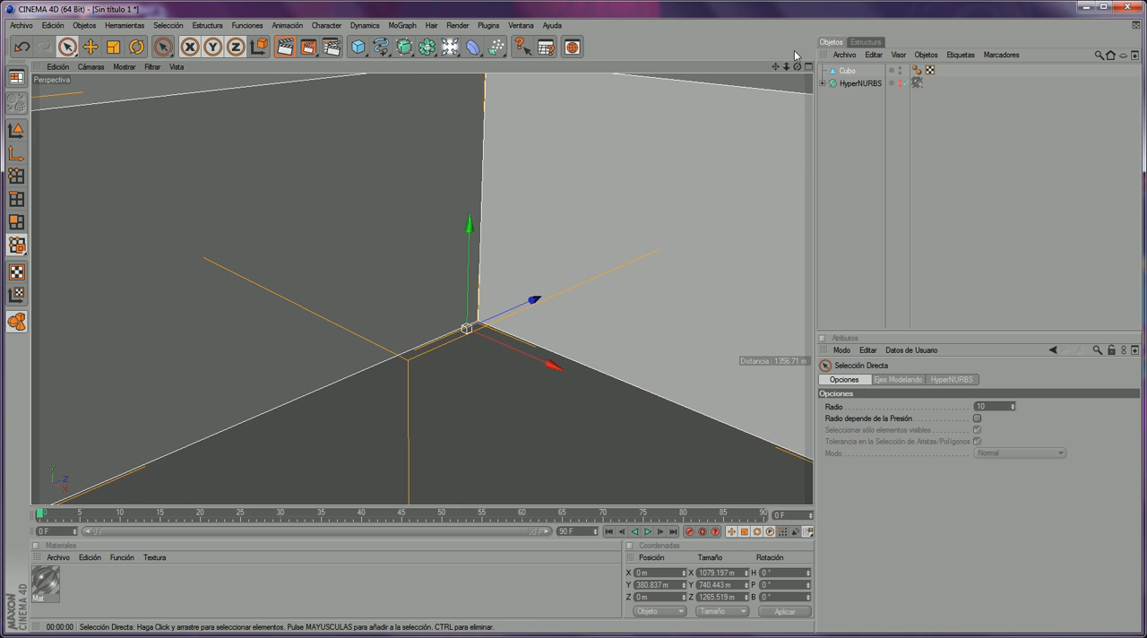
left_click_drag(798, 66, 612, 332)
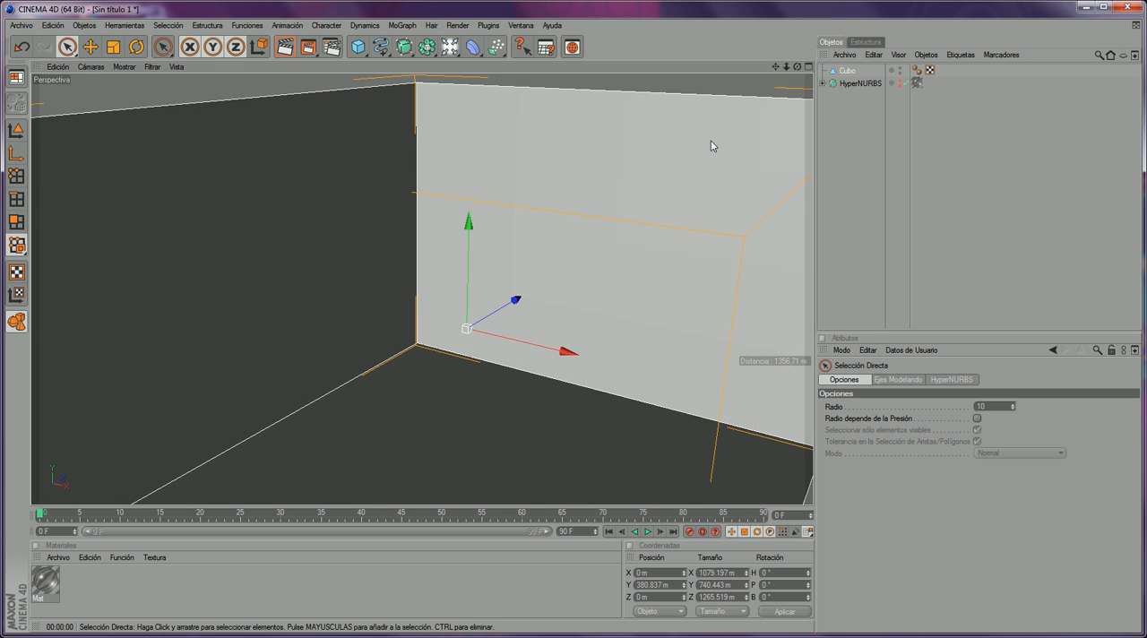
left_click_drag(776, 66, 673, 139)
scroll(573, 215, "up", 3)
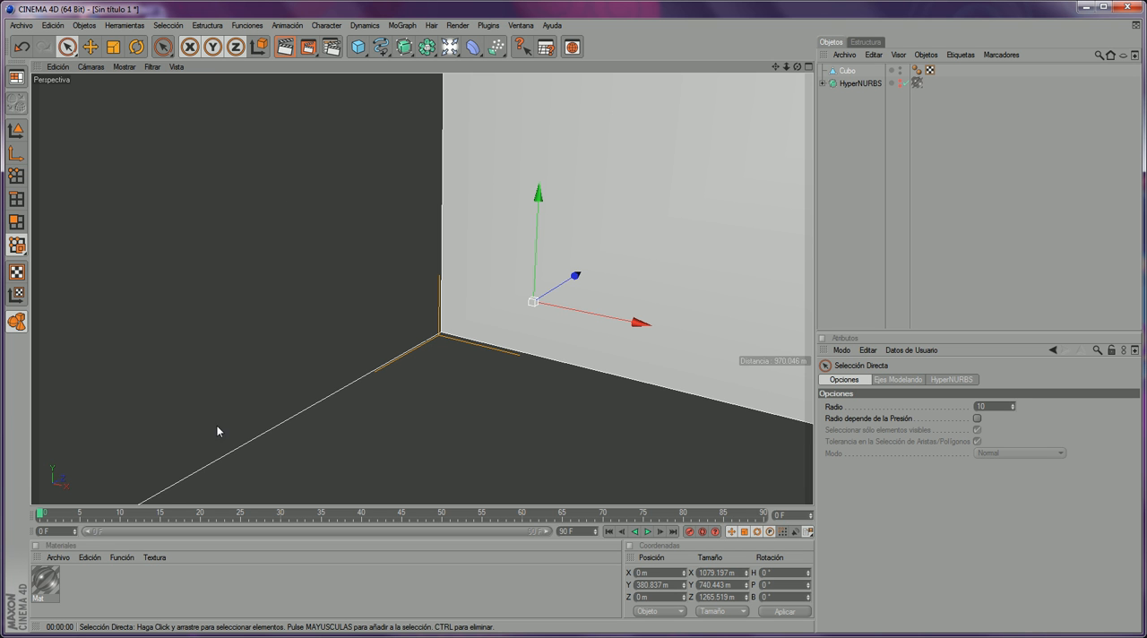
left_click(59, 556)
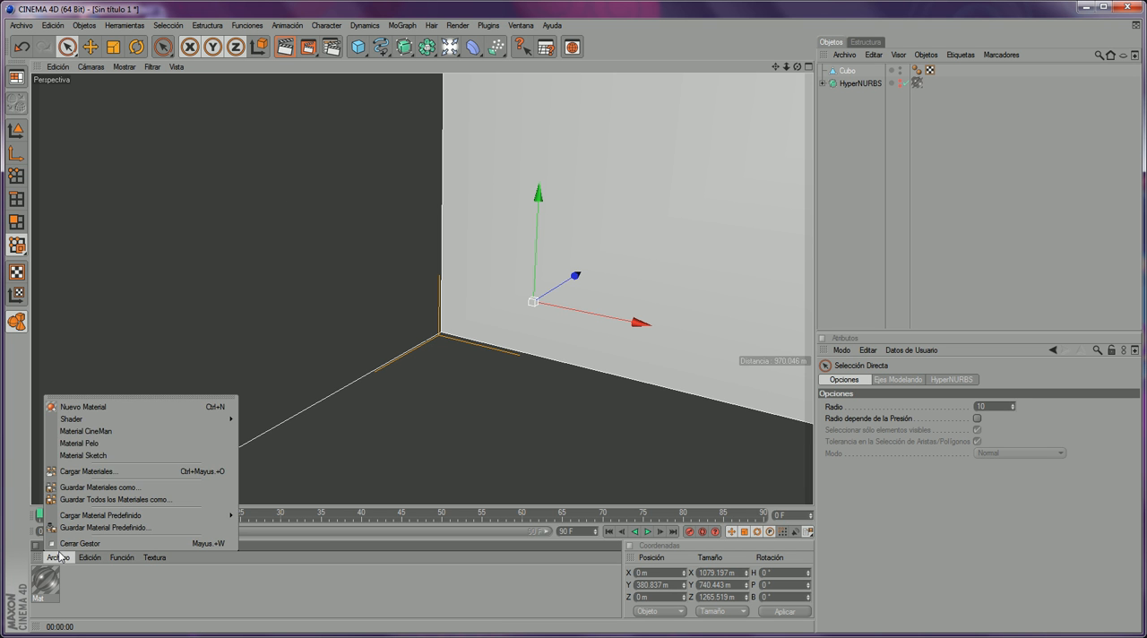
mouse_move(107, 418)
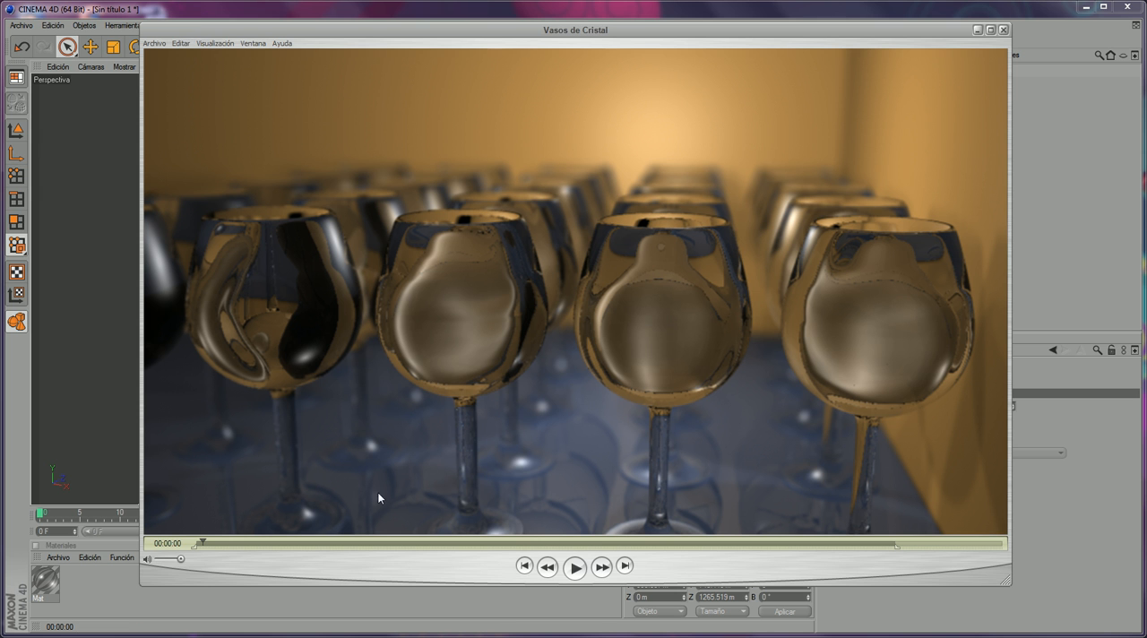
left_click_drag(1005, 587, 921, 534)
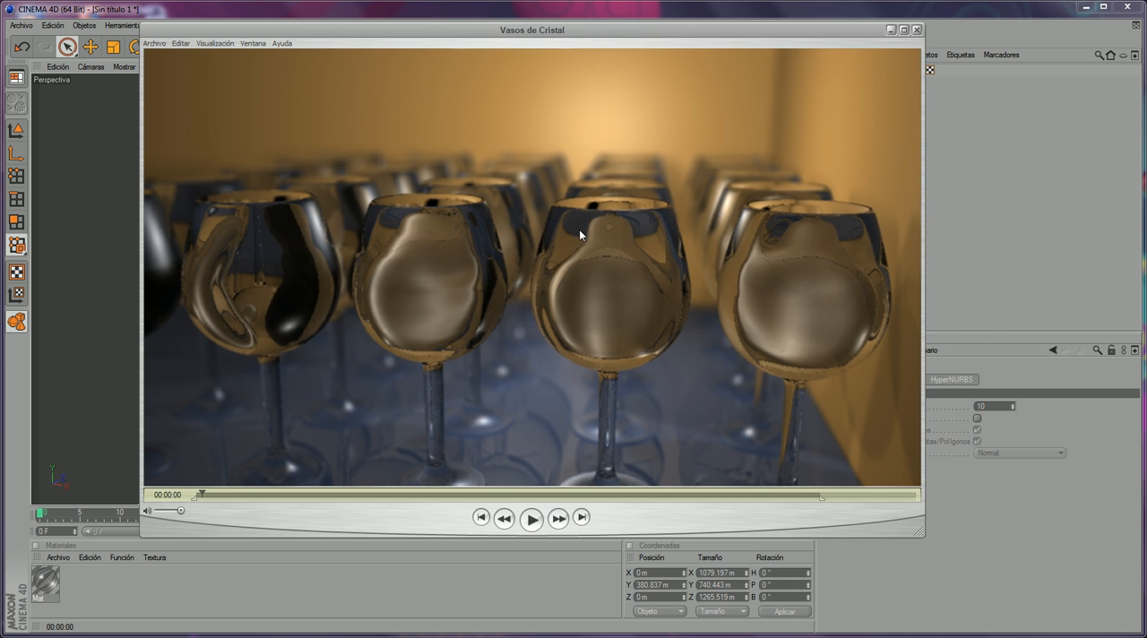
- Return to Cinema 4D and create a new material with an orange colour of RGB 208, 127, 14
left_click(352, 5)
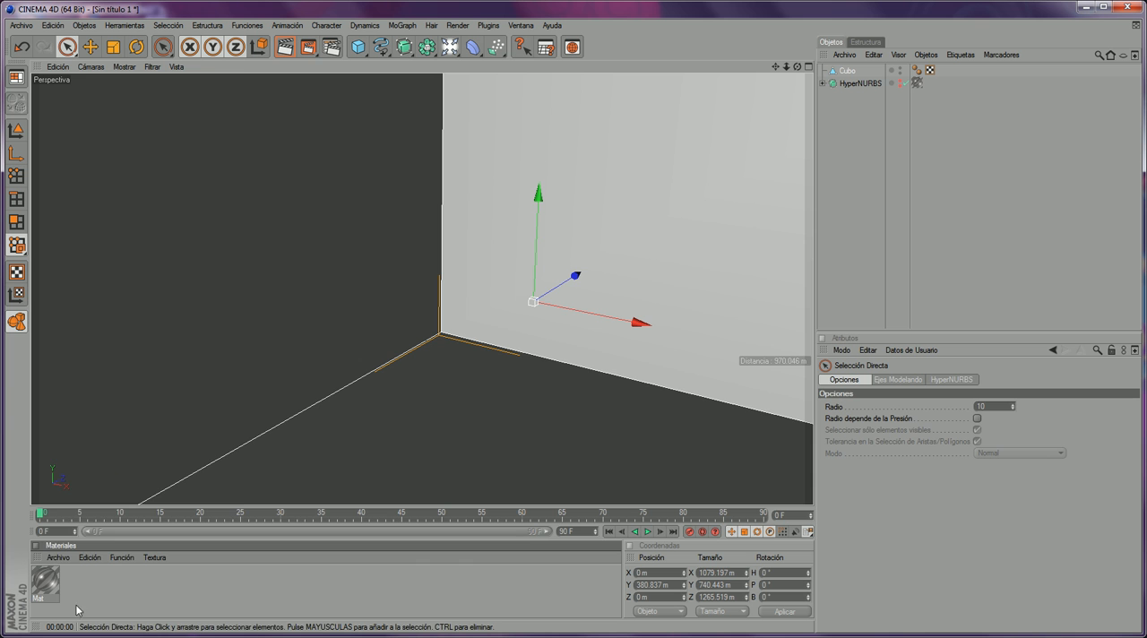
right_click(60, 574)
left_click(99, 405)
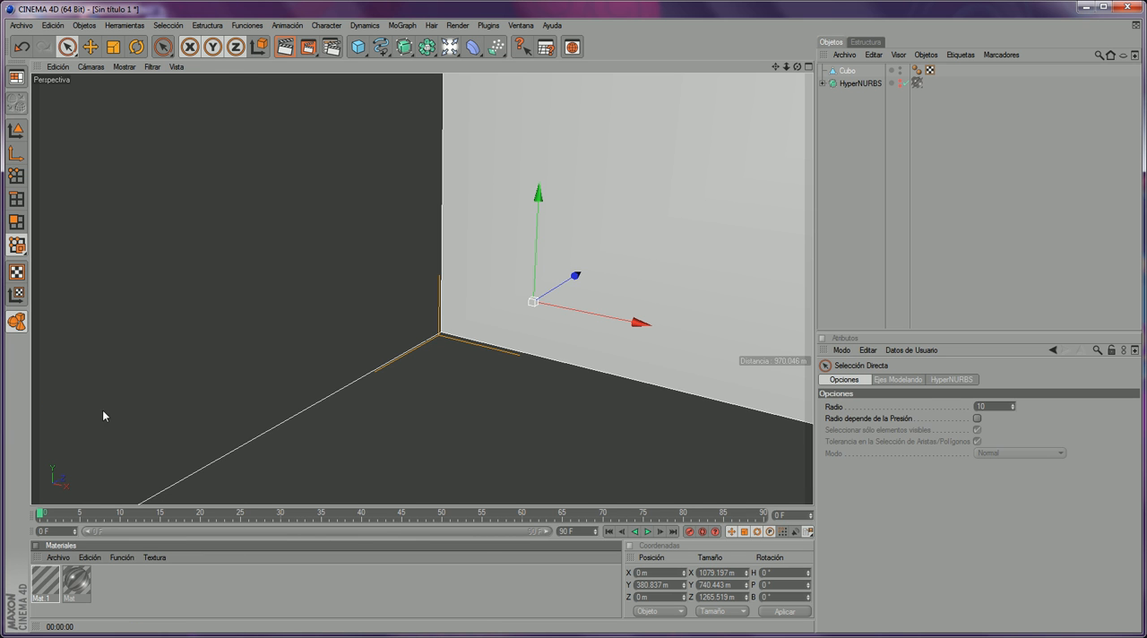
double_click(43, 579)
left_click(231, 200)
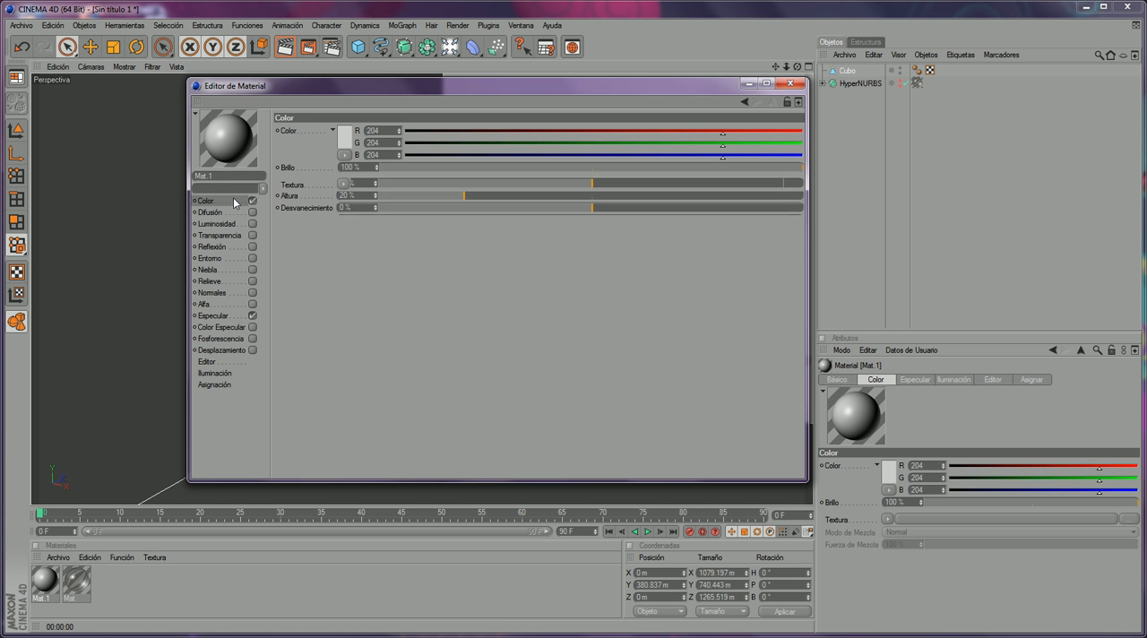
left_click(345, 138)
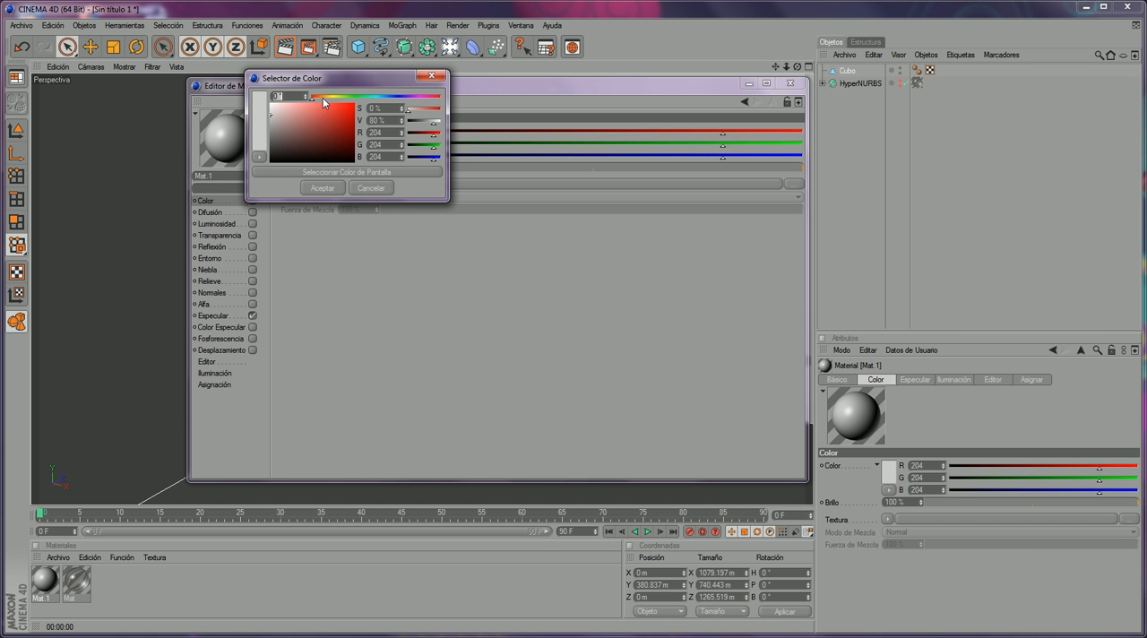
left_click(322, 96)
left_click(322, 108)
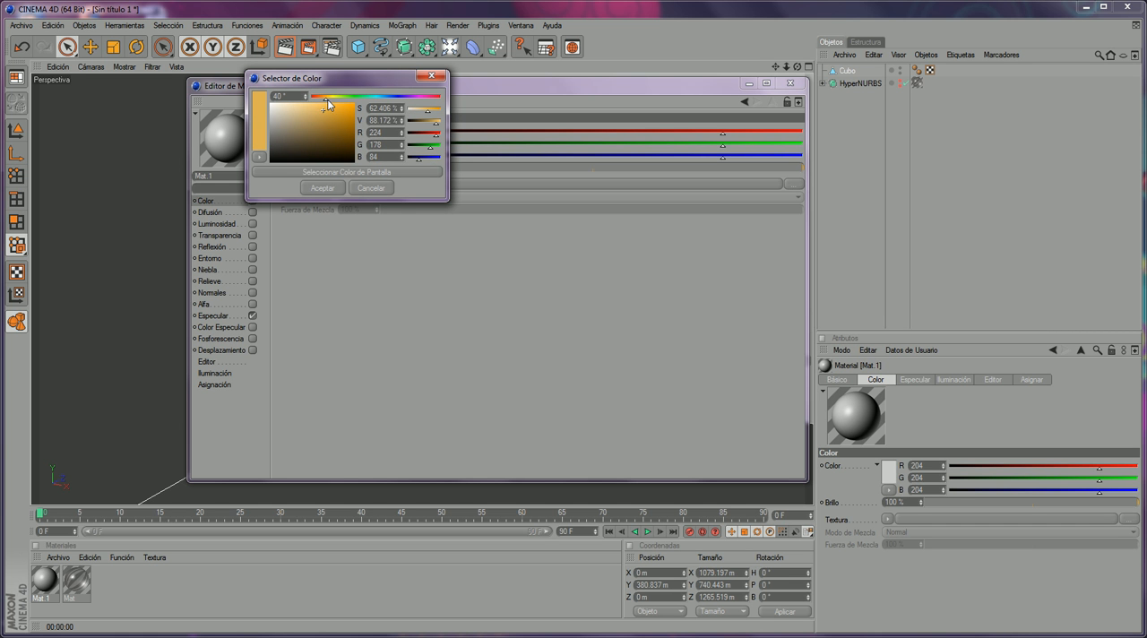
left_click(325, 98)
left_click(347, 113)
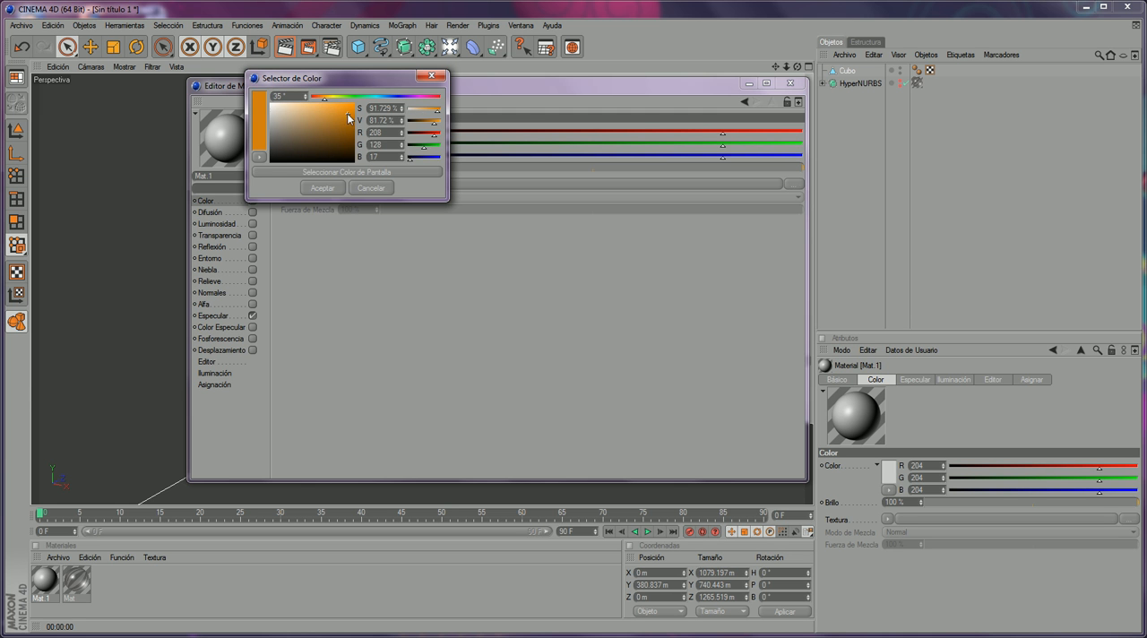
left_click(332, 185)
left_click(789, 83)
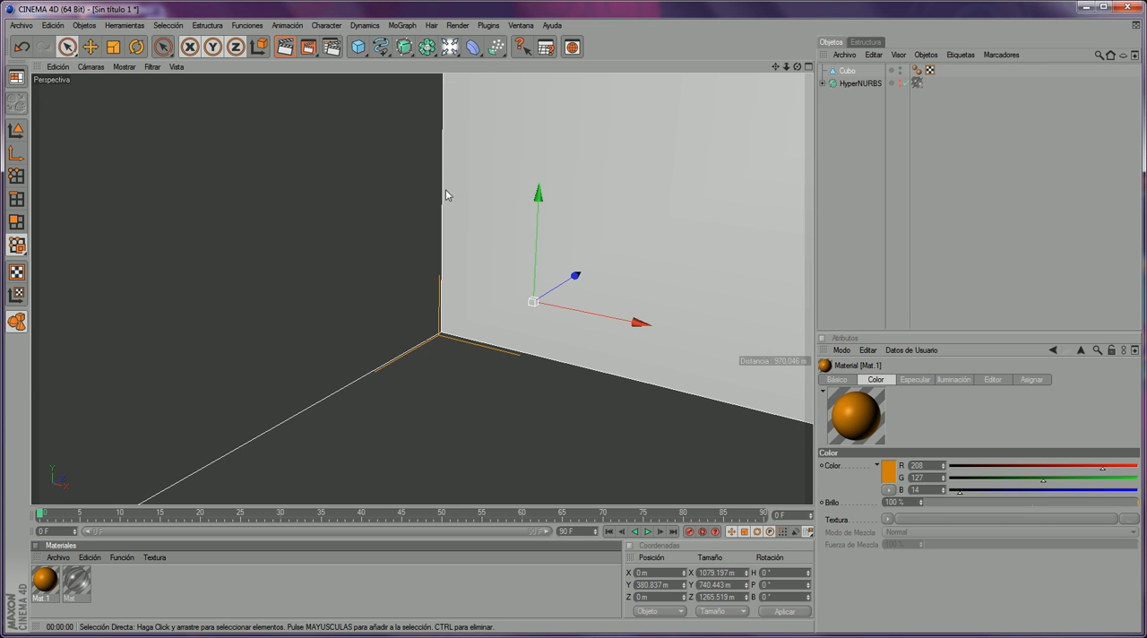
- Select the two wall polygons of the open box and apply the orange material to them only
left_click(847, 74)
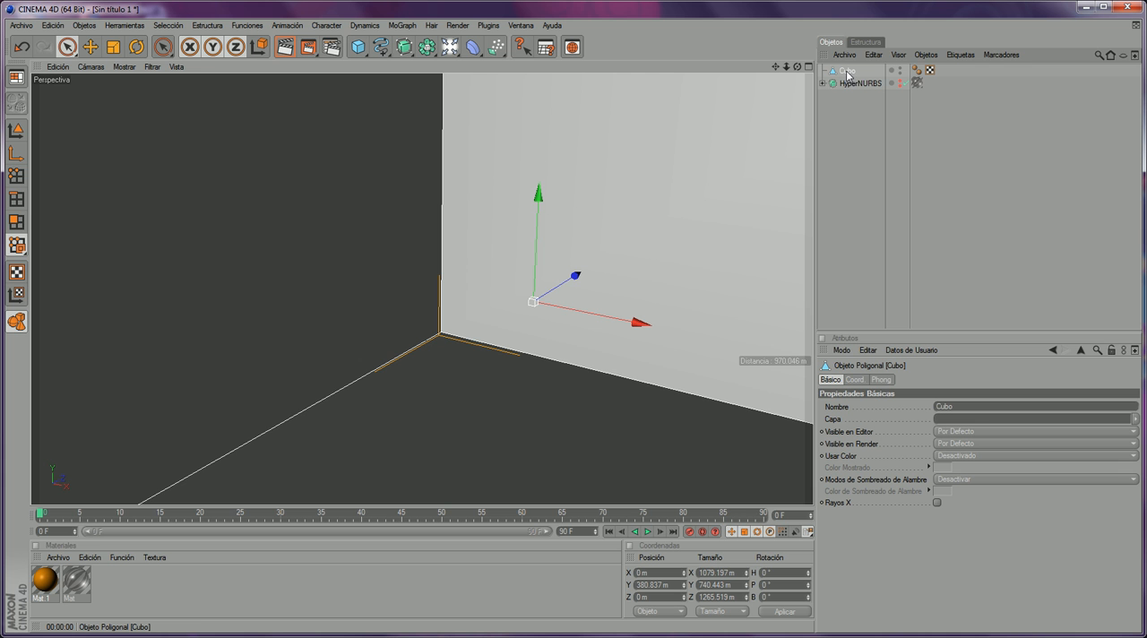
left_click(16, 221)
left_click(245, 196)
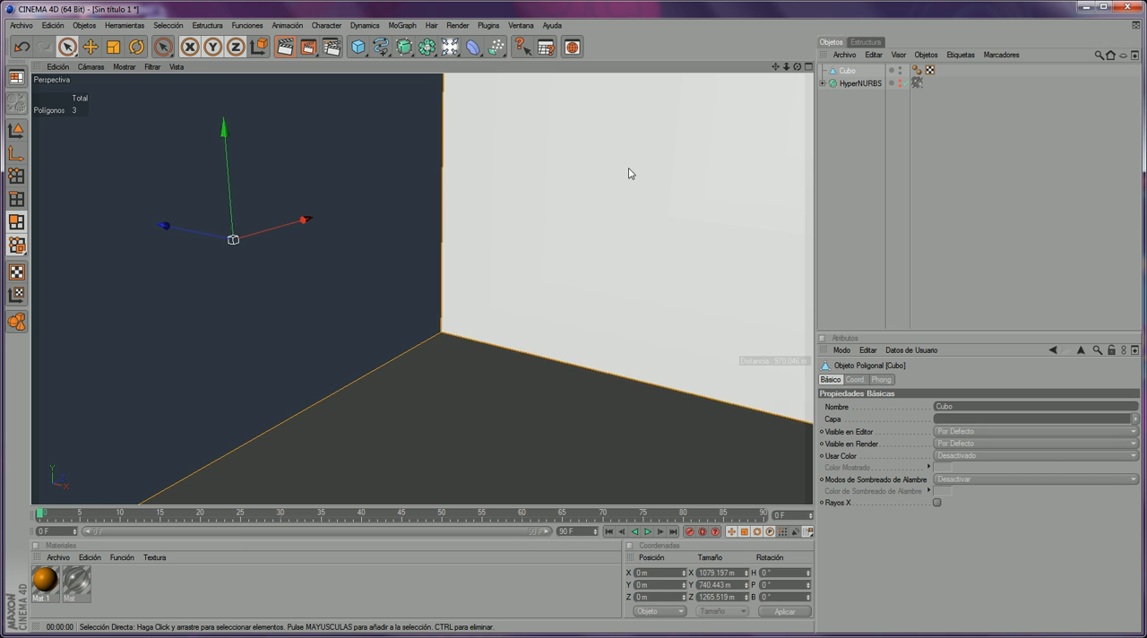
left_click(627, 171)
left_click_drag(41, 591, 384, 218)
left_click(846, 215)
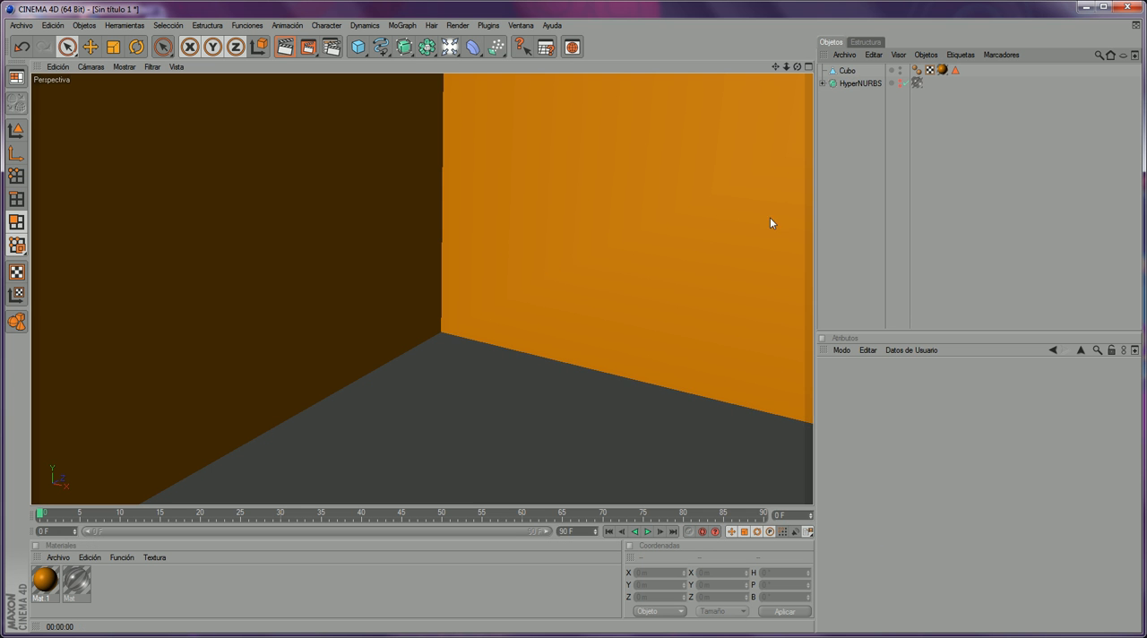
- Create another new material for the floor with a blue colour of RGB 97, 176, 216
left_click(841, 71)
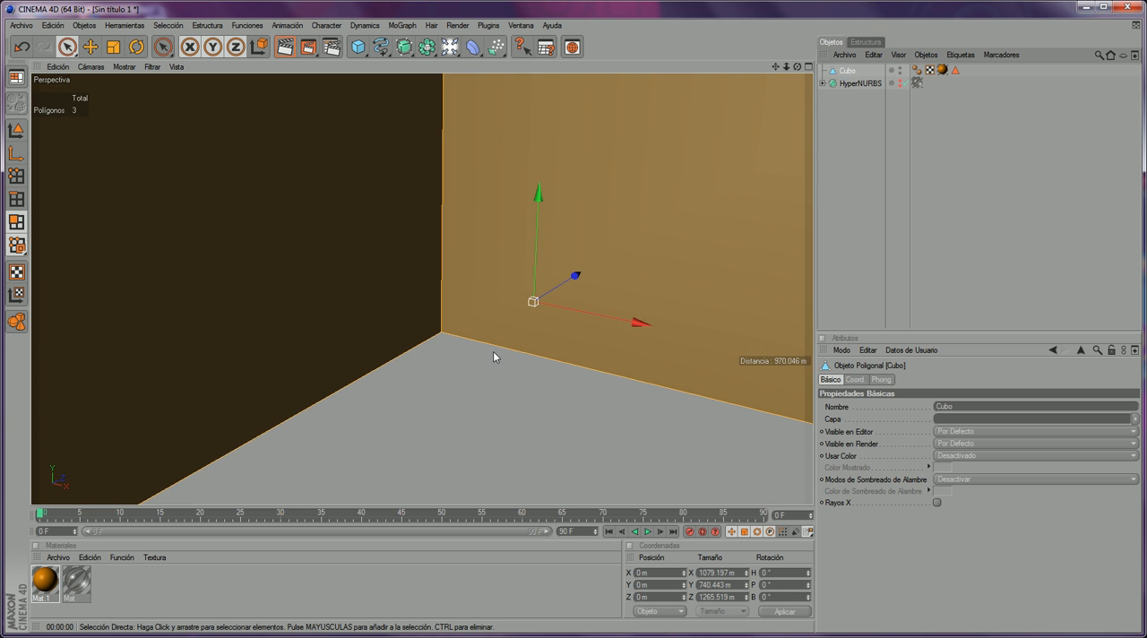
left_click(61, 557)
left_click(82, 406)
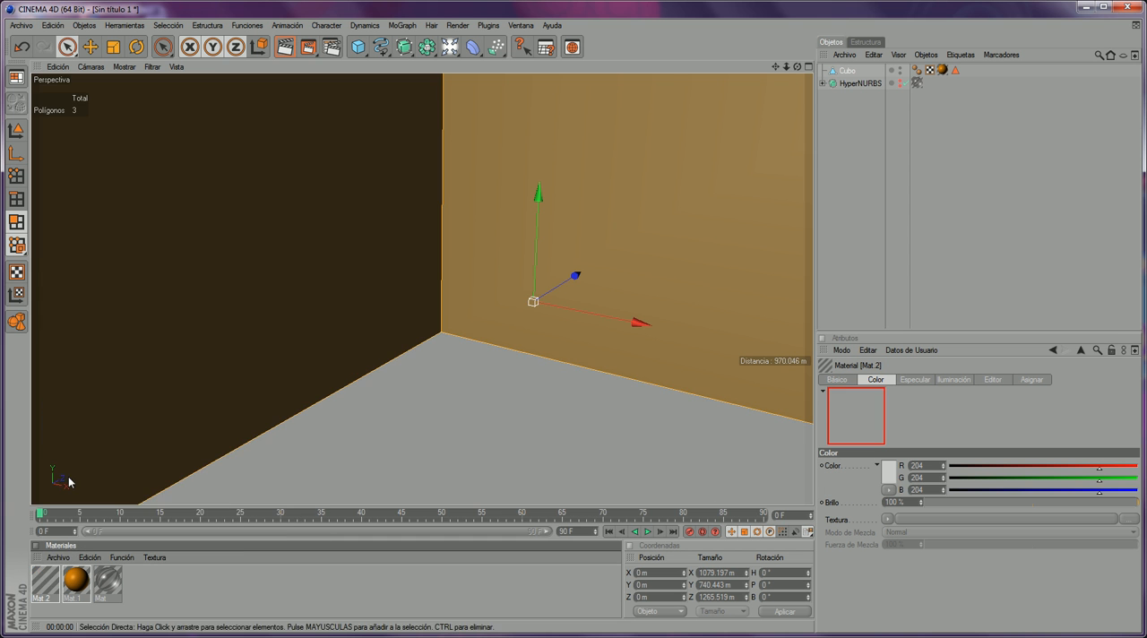
double_click(45, 580)
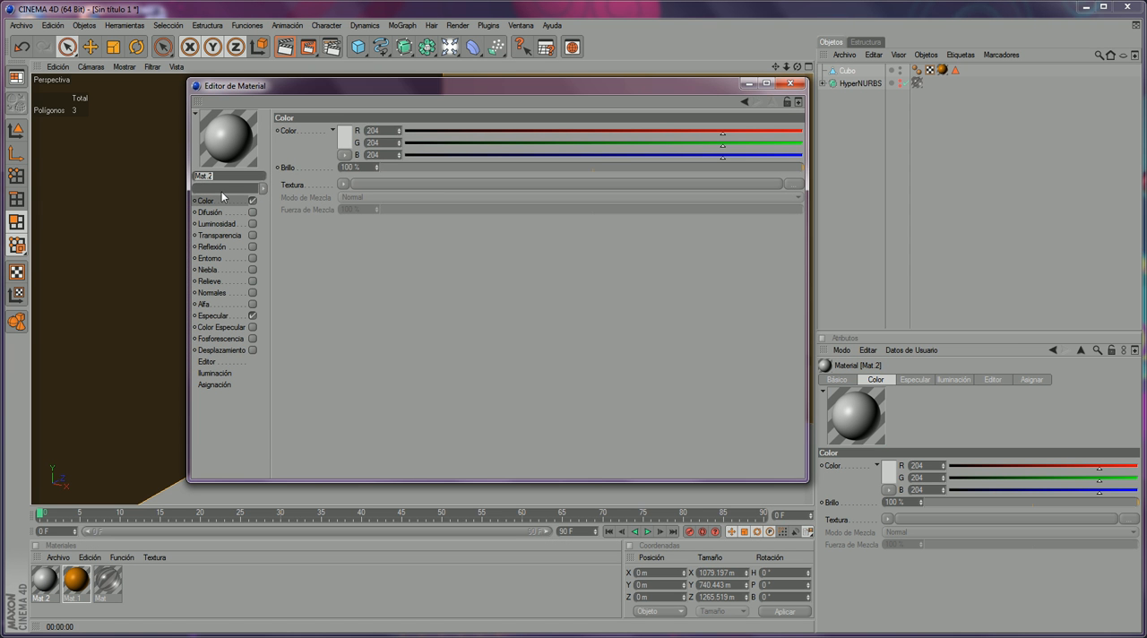
left_click(344, 137)
left_click(377, 97)
left_click_drag(306, 115, 318, 109)
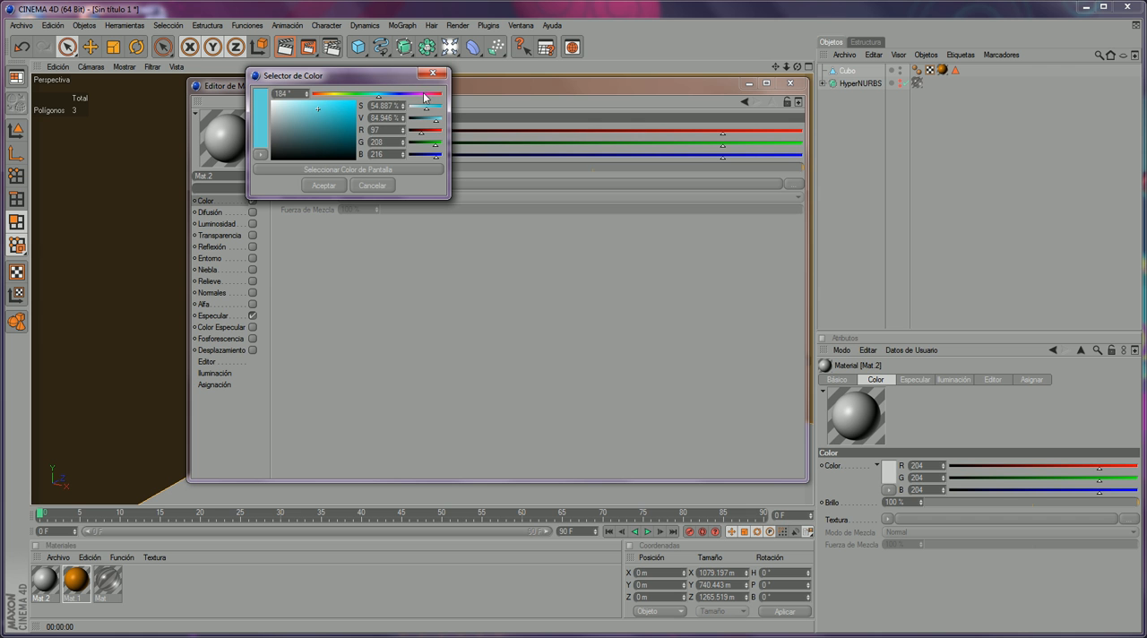
left_click_drag(380, 92, 384, 93)
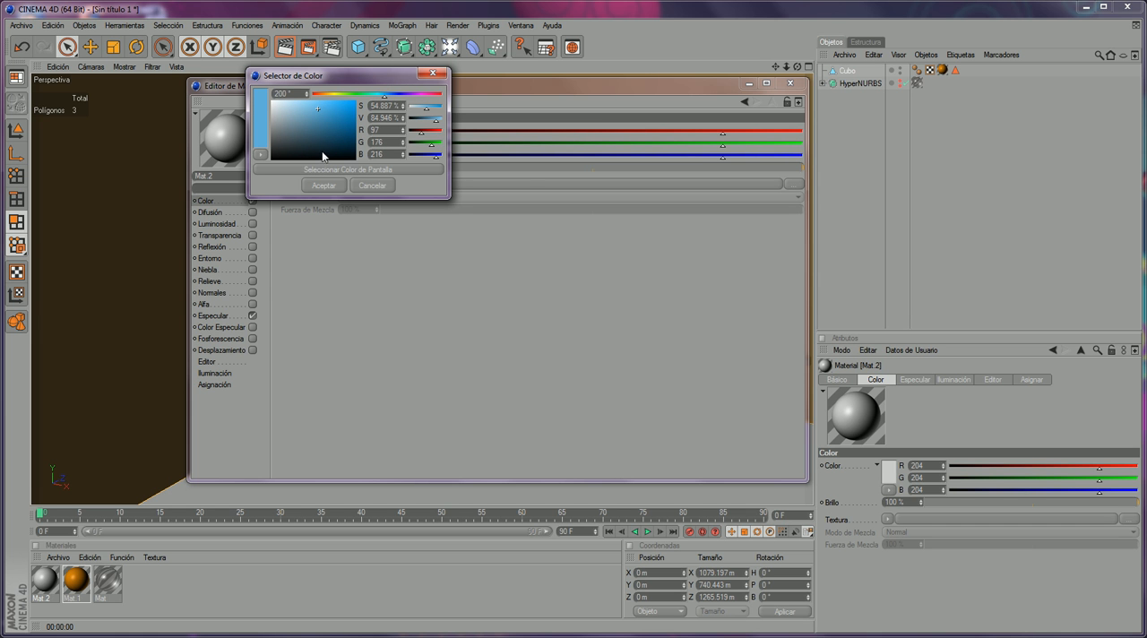
left_click(323, 185)
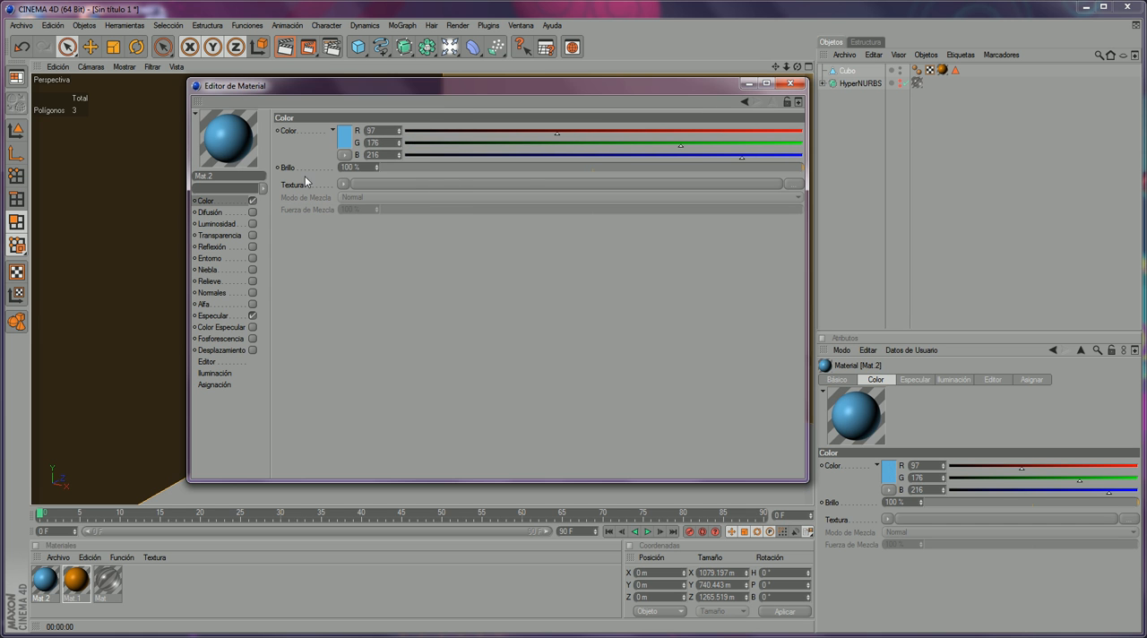
- Enable reflection on the blue material and lower its reflection brightness to about 24 %
left_click(248, 246)
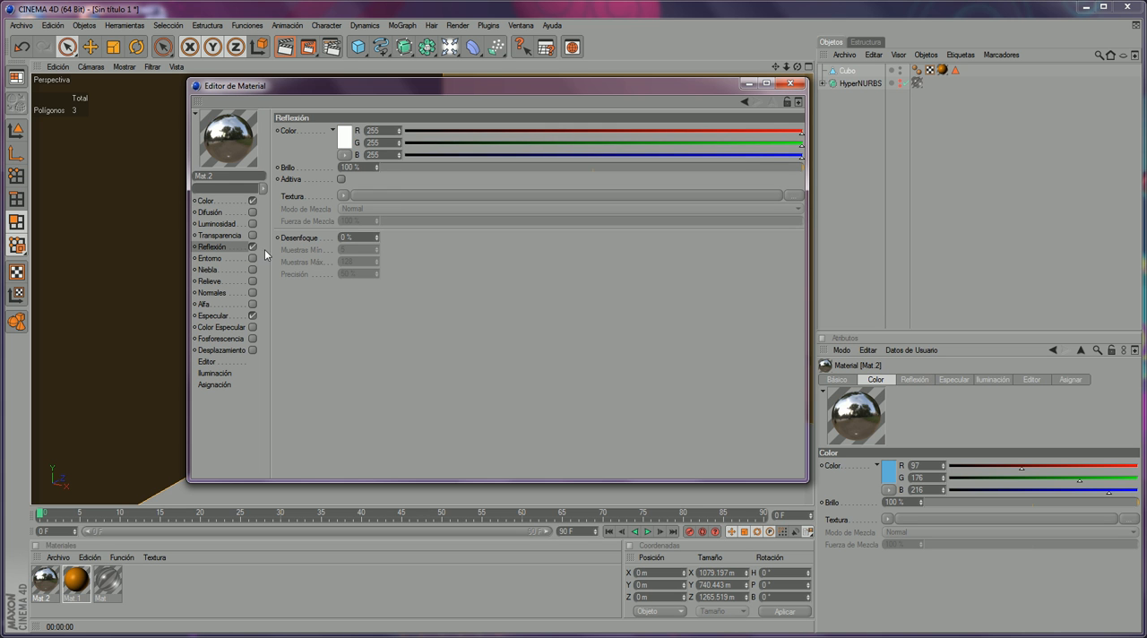
left_click_drag(405, 167, 484, 159)
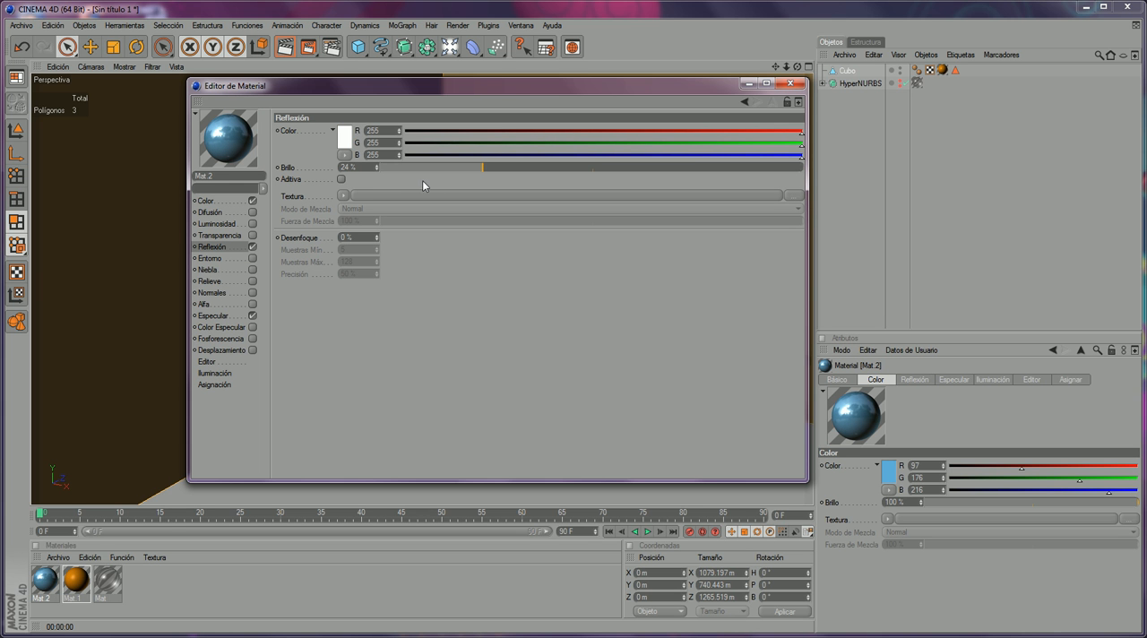
left_click_drag(487, 166, 492, 166)
left_click(789, 83)
- Apply the blue reflective material to the box's floor polygon only and test-render the room in the picture viewer
left_click(467, 405)
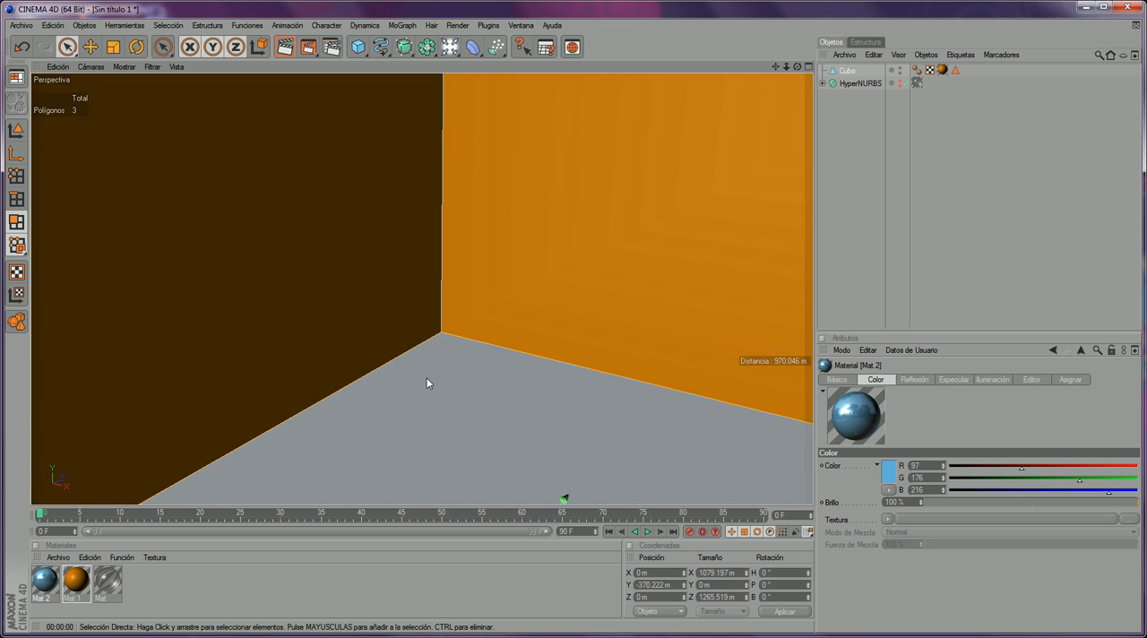
left_click_drag(45, 580, 564, 498)
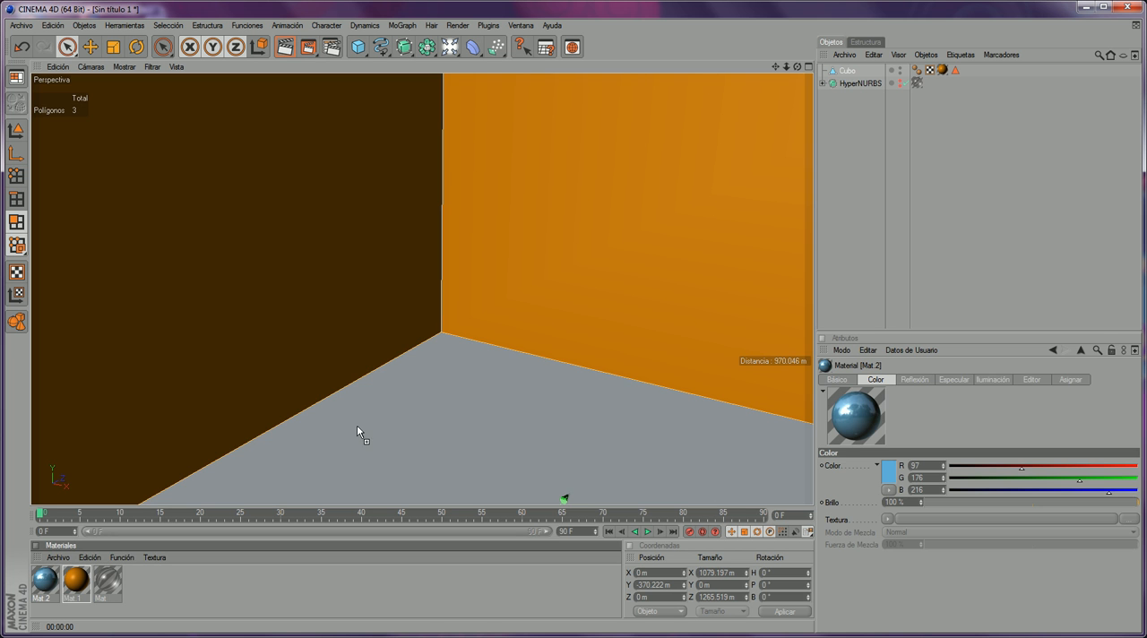
left_click_drag(357, 424, 359, 426)
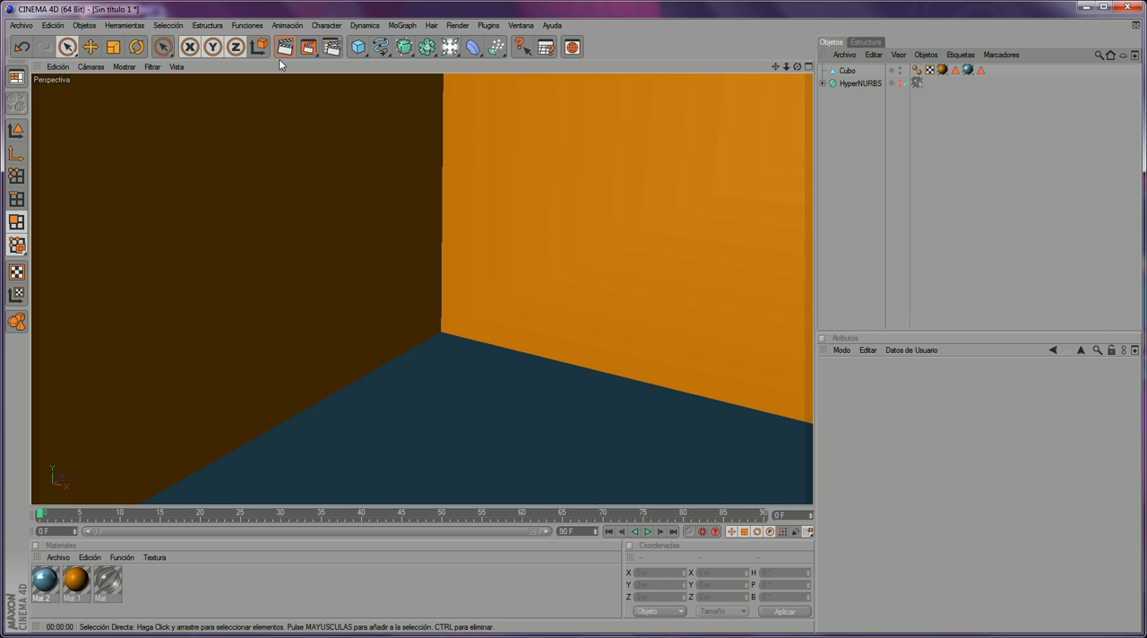
left_click(316, 48)
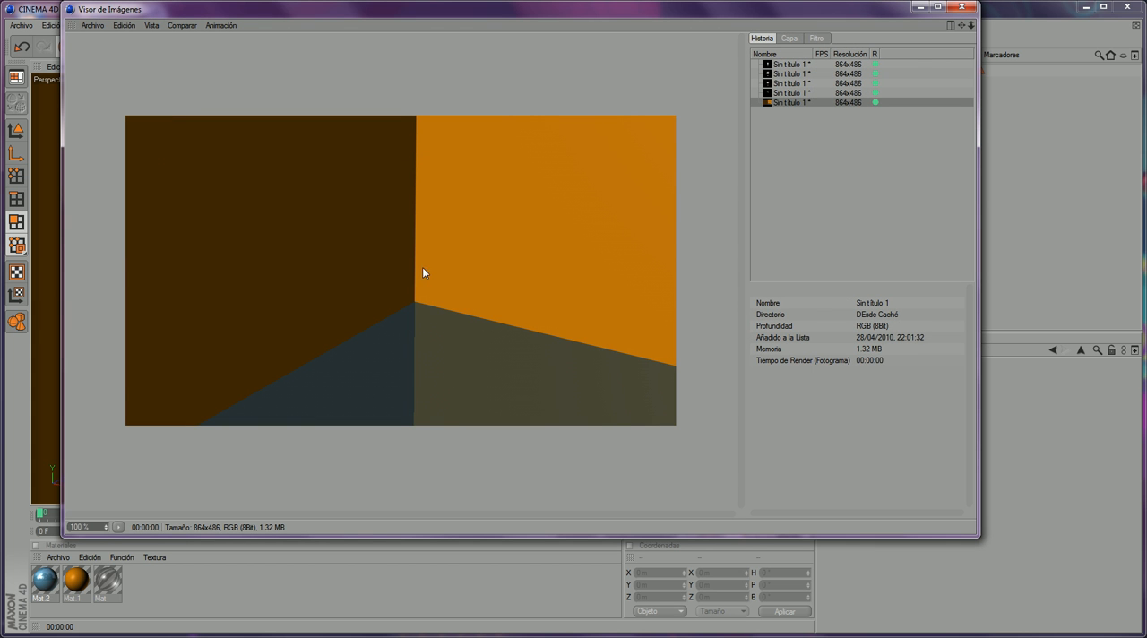
left_click(962, 7)
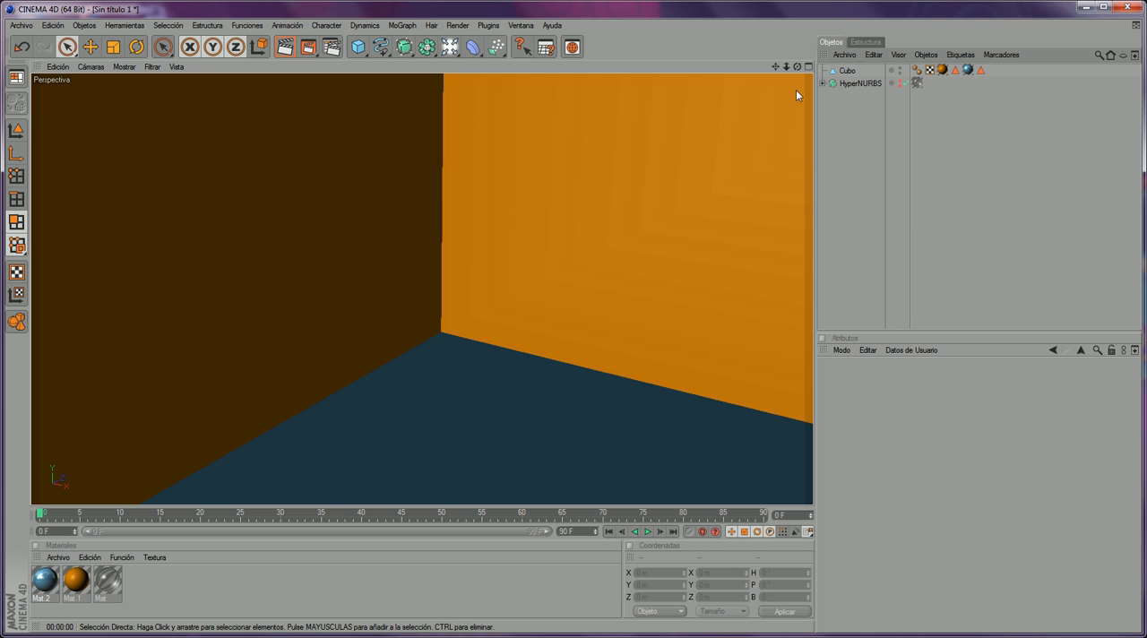
- Make the HyperNURBS wine glass visible again and scale it down uniformly until it is small compared with the room
left_click(900, 79)
scroll(471, 254, "down", 6)
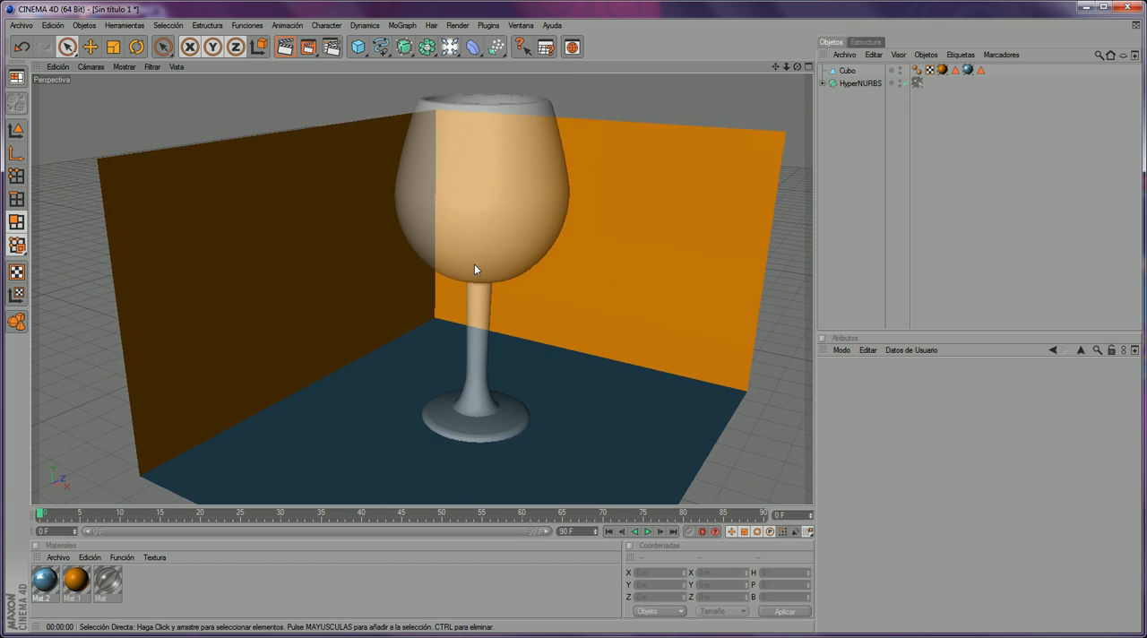
left_click(862, 83)
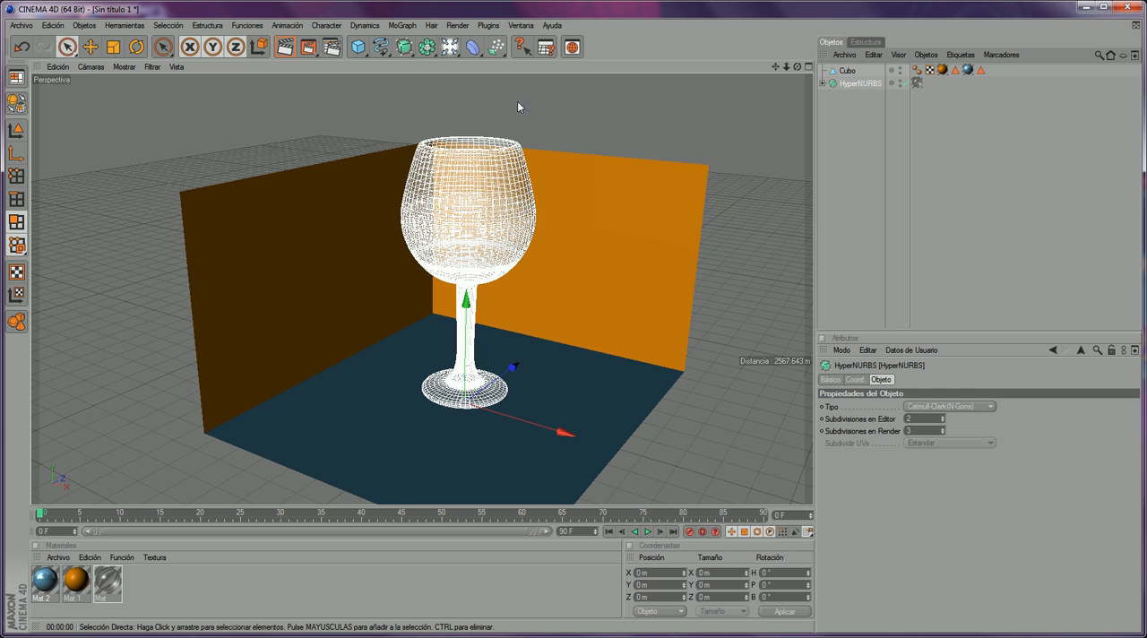
left_click(113, 47)
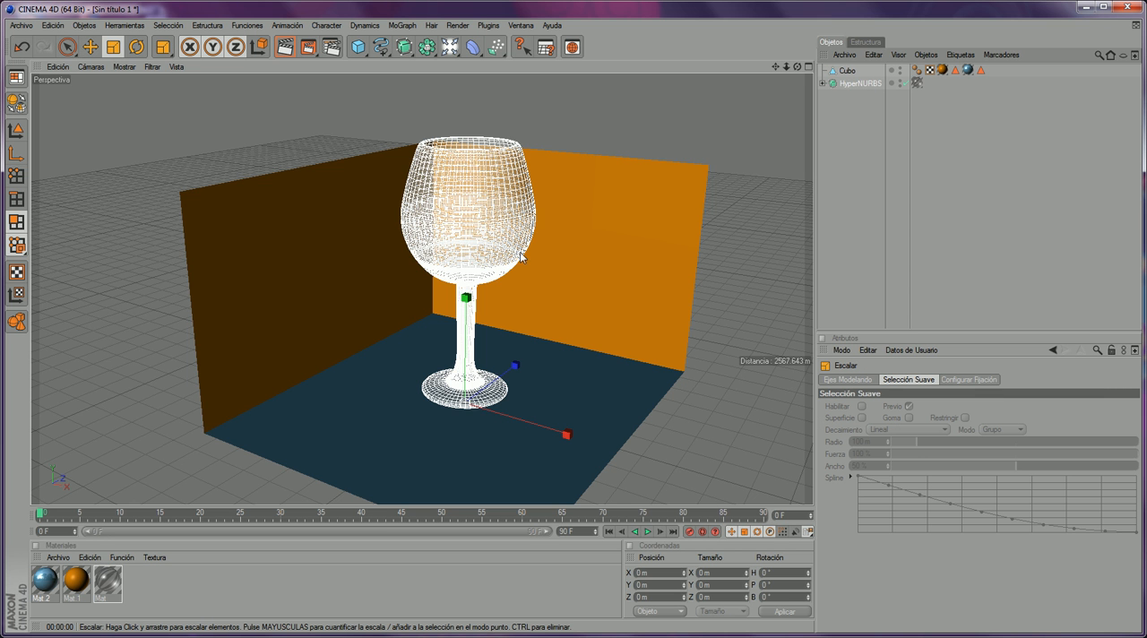
left_click_drag(574, 269, 404, 268)
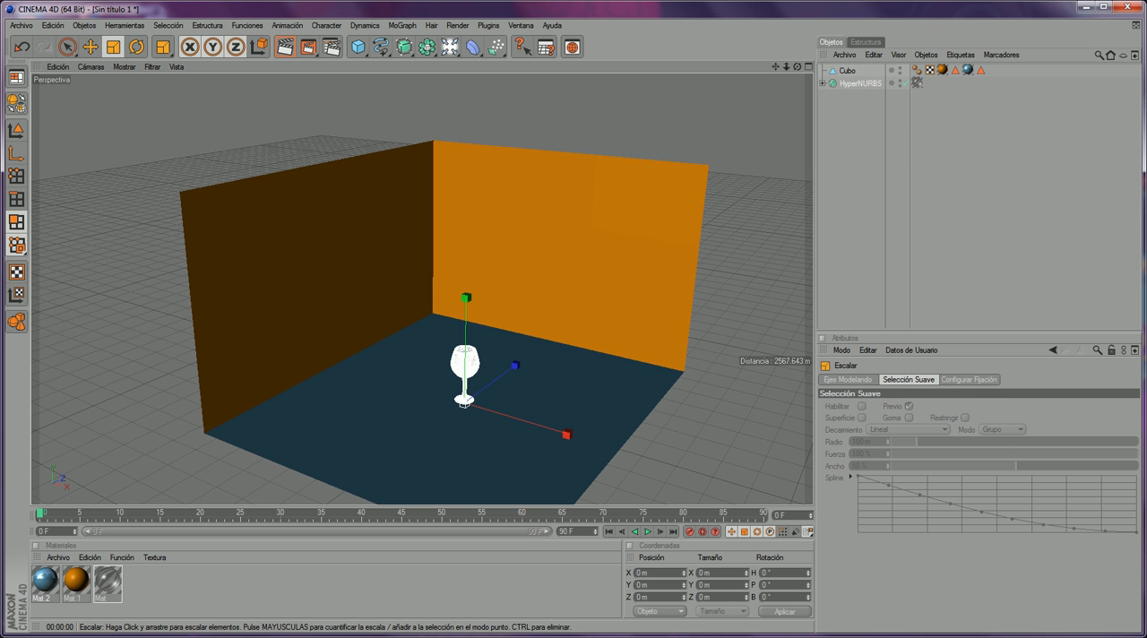
- Move the small glass along the X axis close to the dark side wall, with a slight shift along Z
key("9")
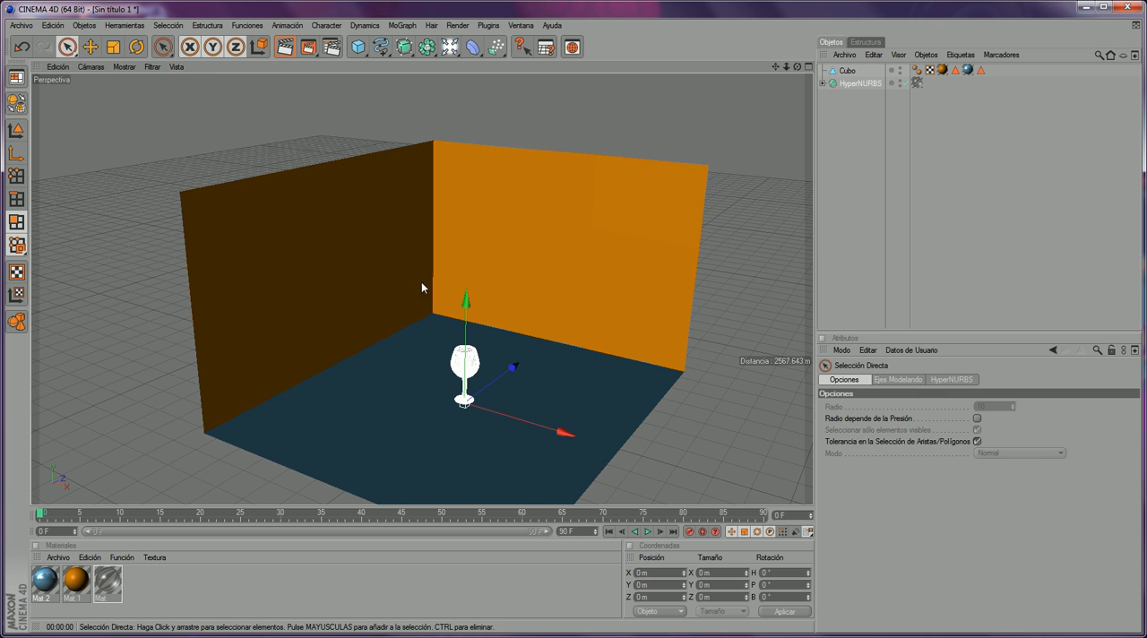
left_click_drag(551, 429, 442, 394)
left_click_drag(419, 341, 422, 339)
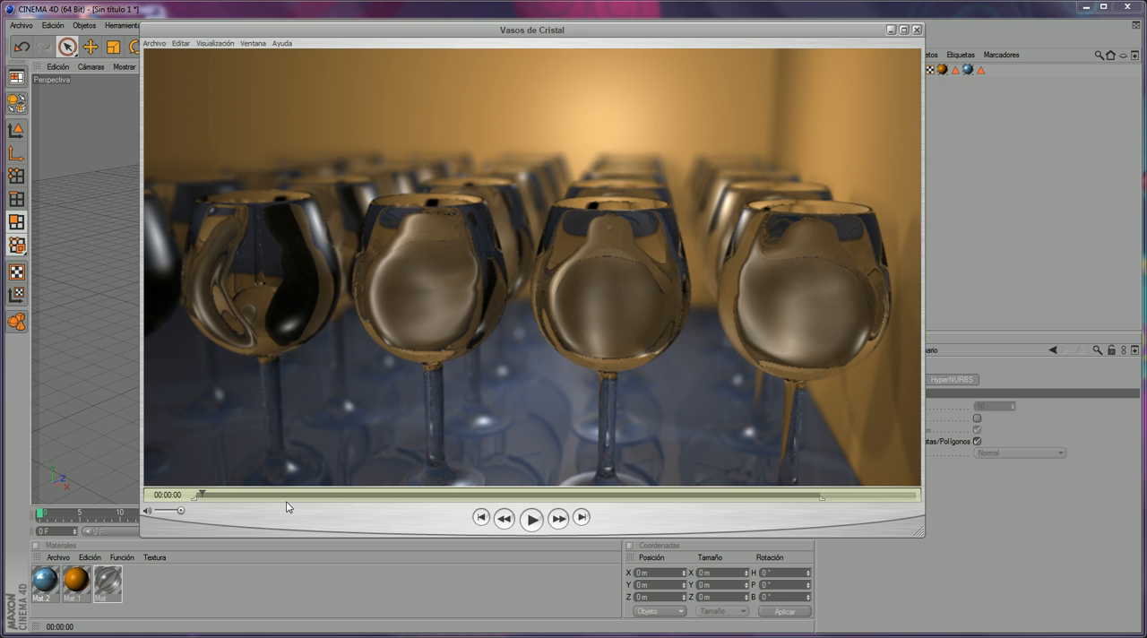
- Switch to the Vasos de Cristal movie, scrub through it to examine how the glasses are arranged, and return to the room scene
left_click_drag(286, 499, 220, 424)
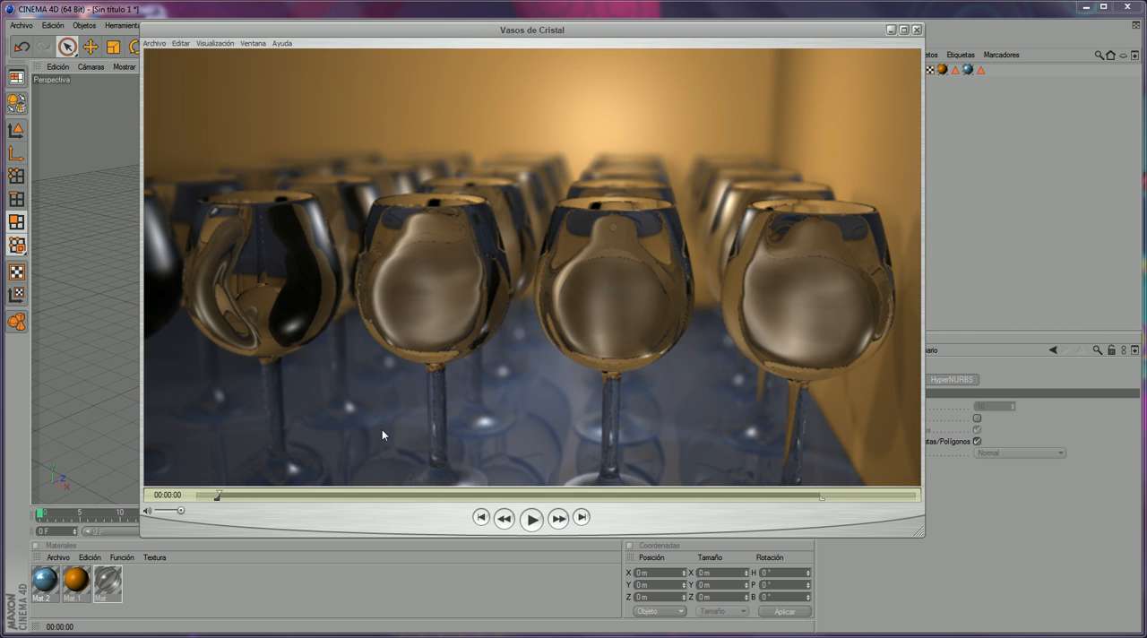
left_click_drag(237, 492, 213, 436)
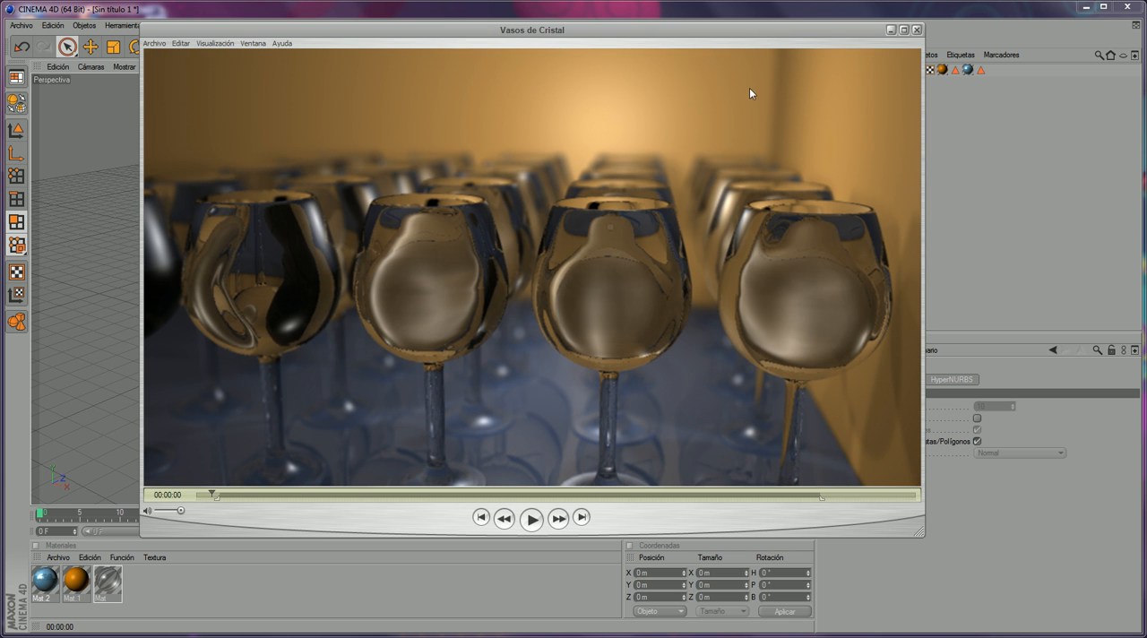
left_click_drag(526, 493, 444, 446)
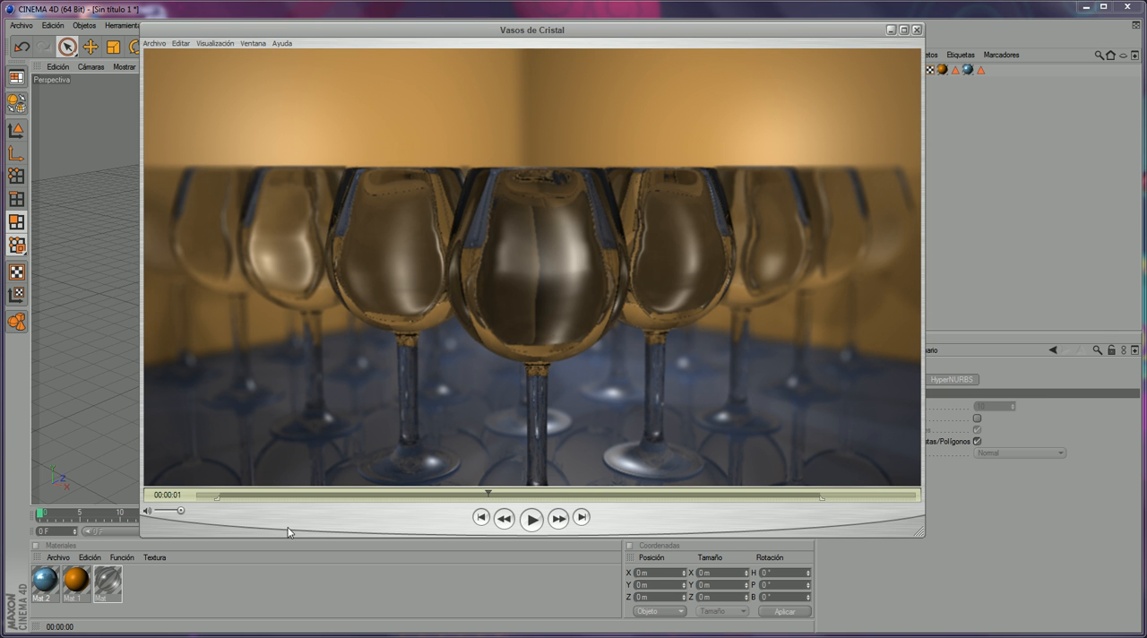
left_click_drag(289, 495, 344, 466)
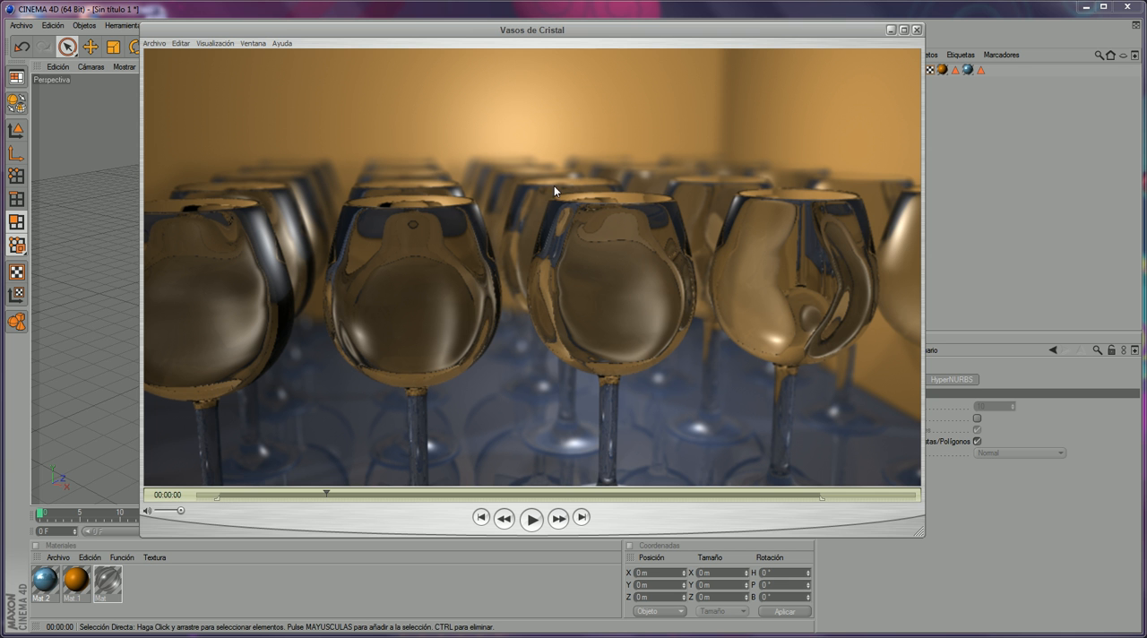
left_click_drag(324, 493, 633, 496)
left_click(888, 11)
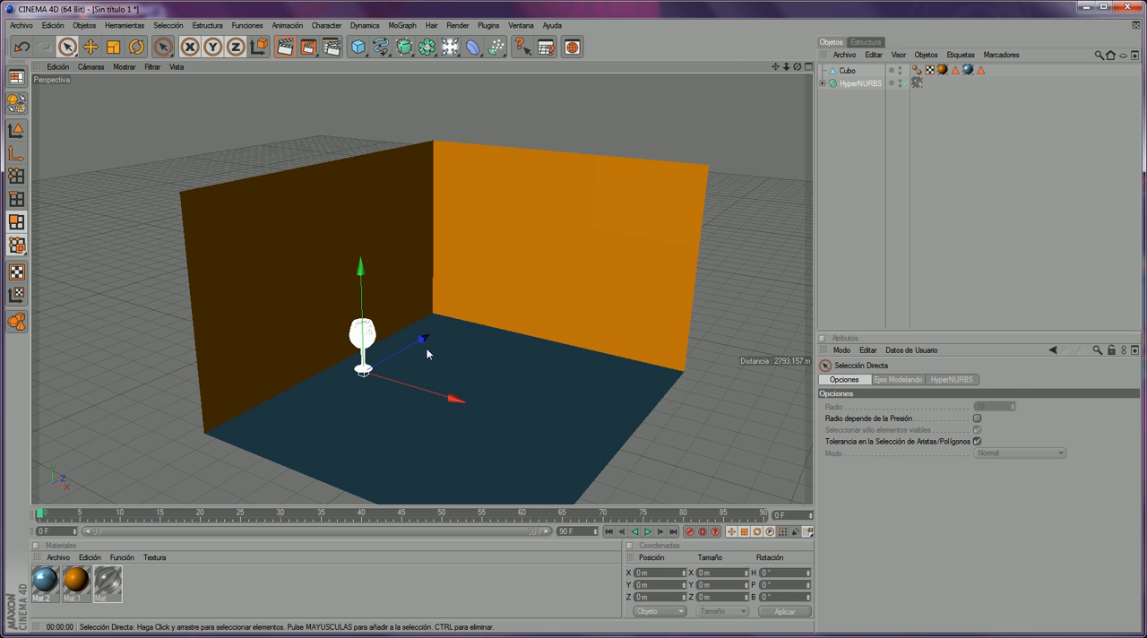
scroll(463, 327, "up", 5)
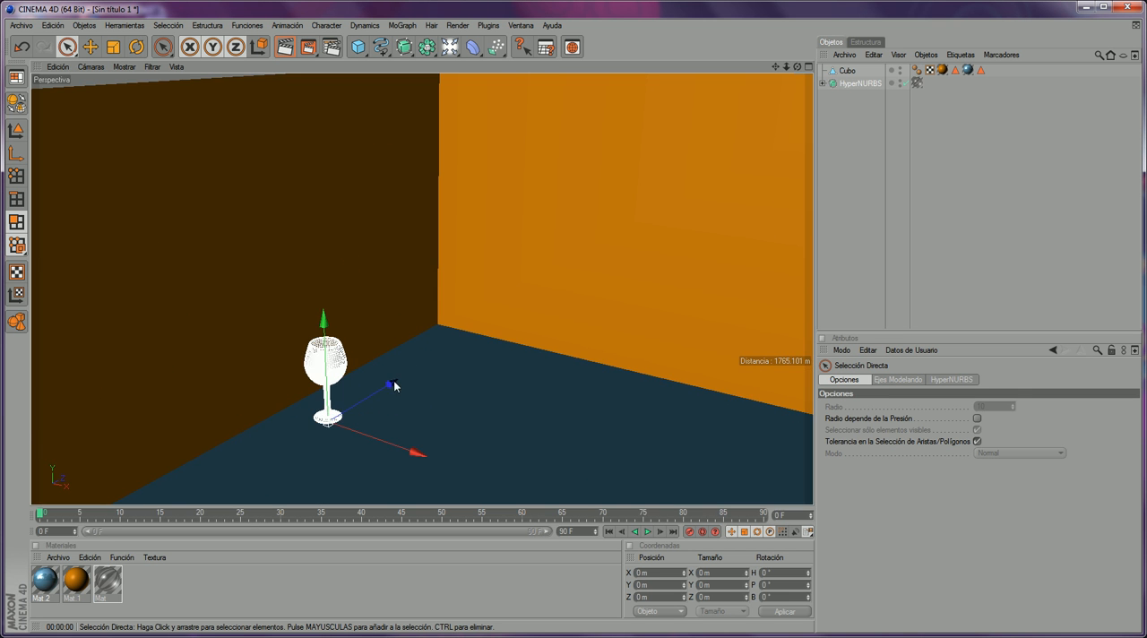
- Move the wine glass about 473 m along the Z axis towards the room's back corner
left_click_drag(391, 384, 494, 320)
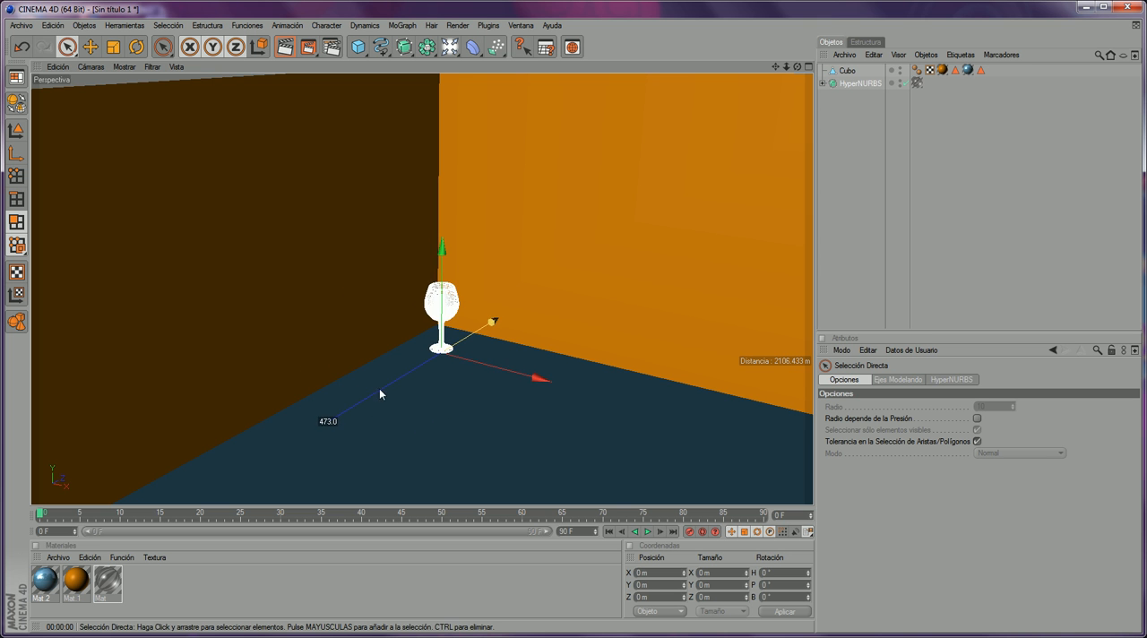
left_click_drag(444, 377, 498, 370)
scroll(537, 384, "up", 7)
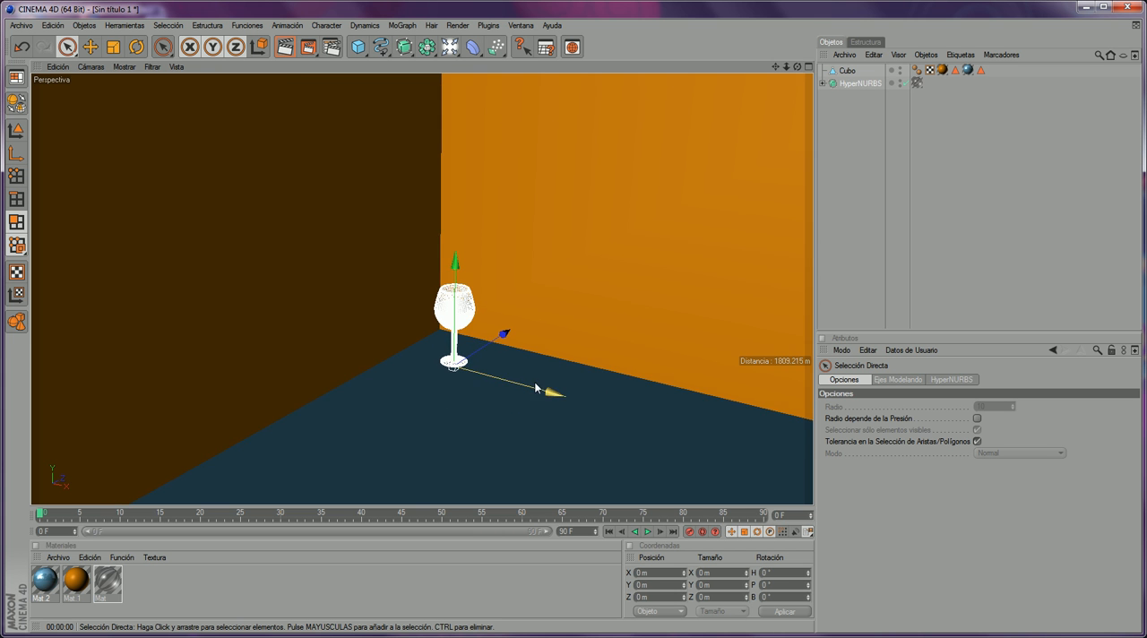
- Frame the whole glass in front of the room corner, test-render it in the picture viewer, and close the viewer
left_click_drag(796, 67, 770, 18)
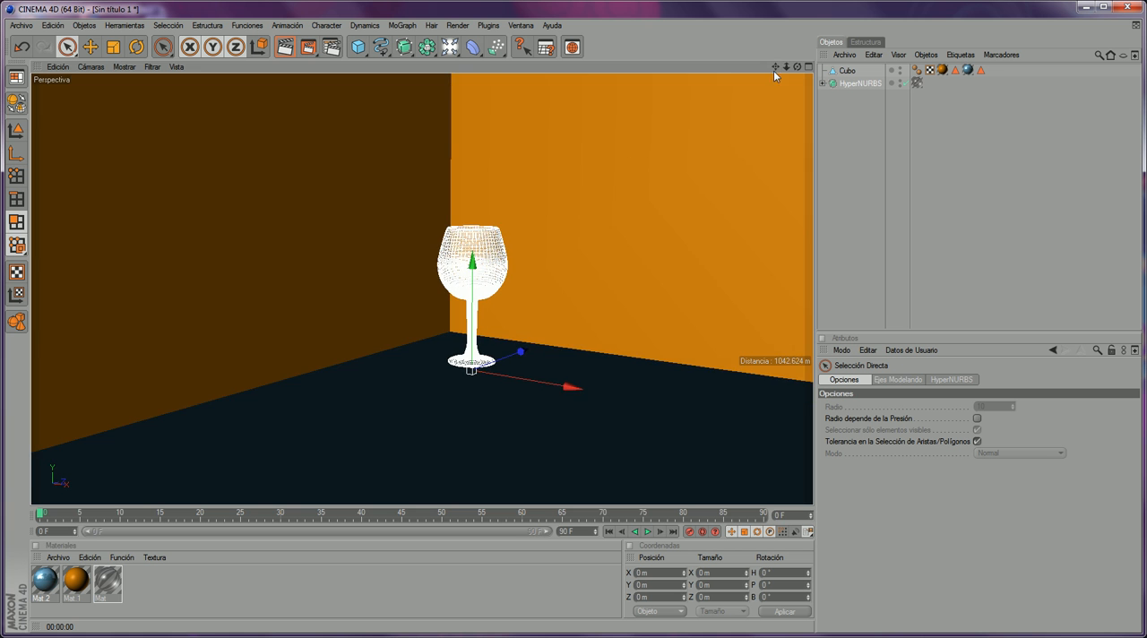
left_click_drag(787, 67, 797, 61)
left_click(808, 67)
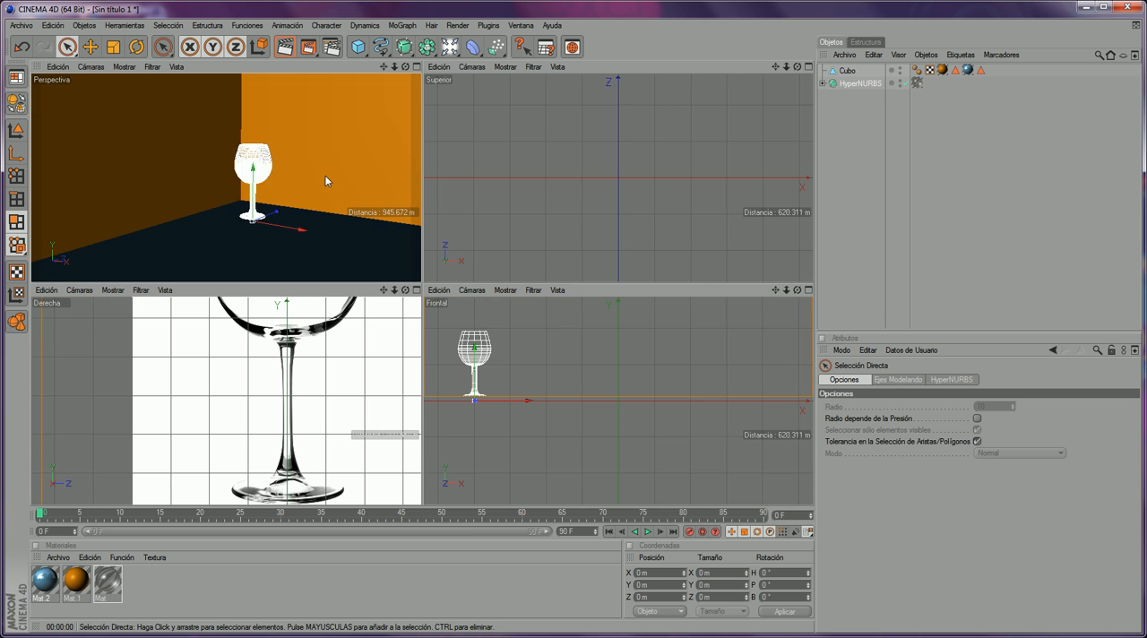
middle_click(325, 176)
left_click(808, 68)
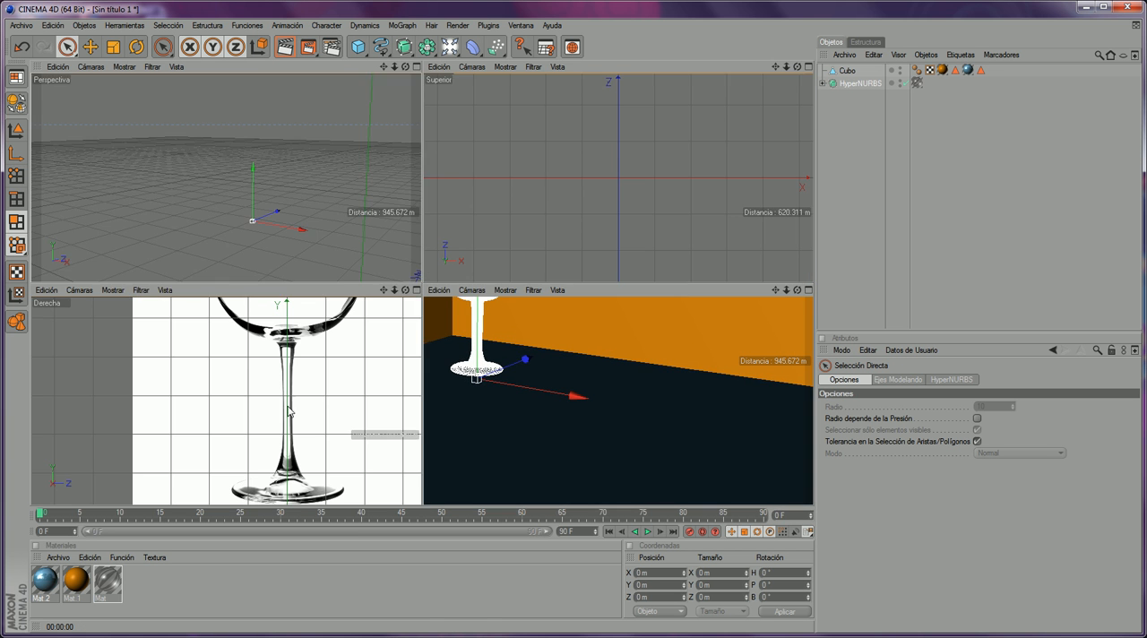
left_click(417, 67)
left_click_drag(797, 67, 741, 73)
scroll(667, 198, "up", 5)
scroll(669, 202, "up", 3)
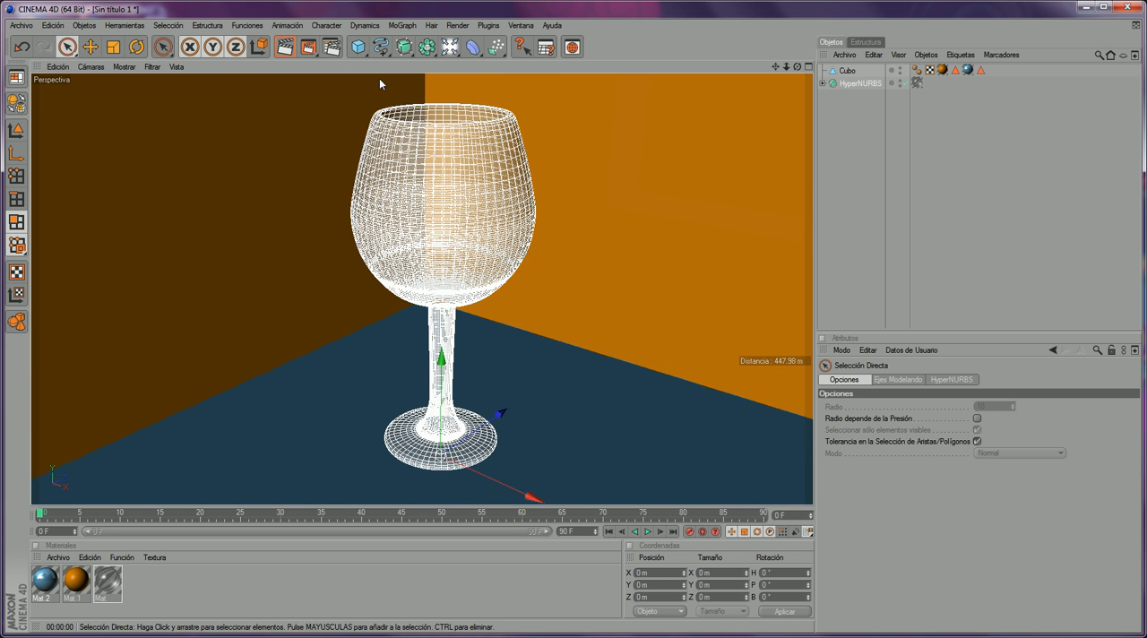
left_click(307, 46)
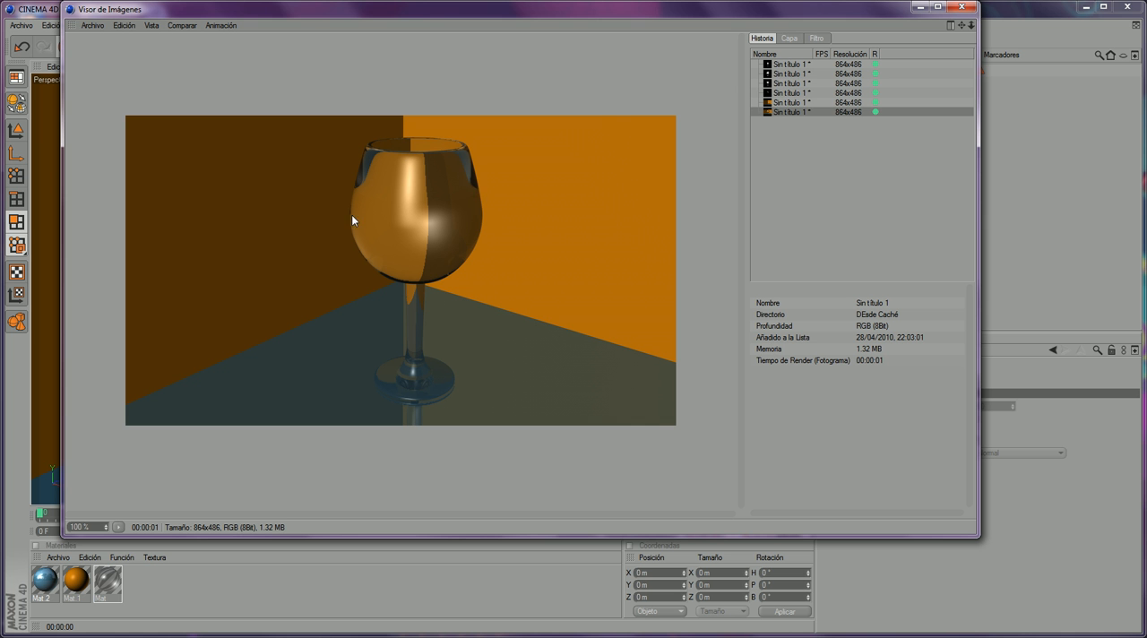
left_click(961, 6)
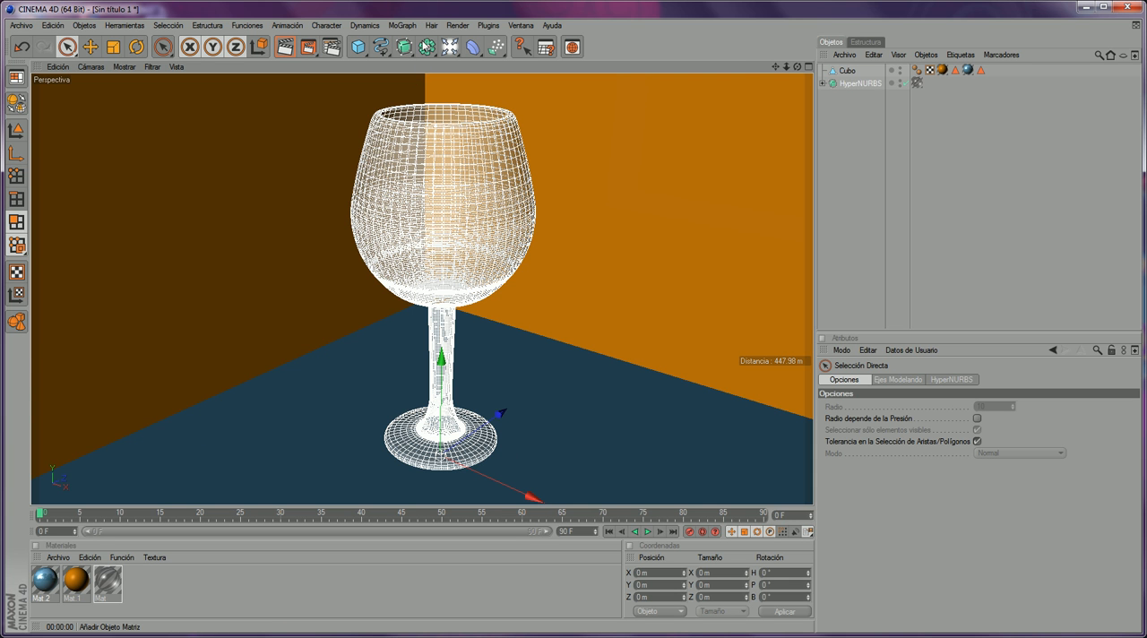
- Add a MoGraph cloner object (Objeto Clonar) to the scene
left_click(426, 49)
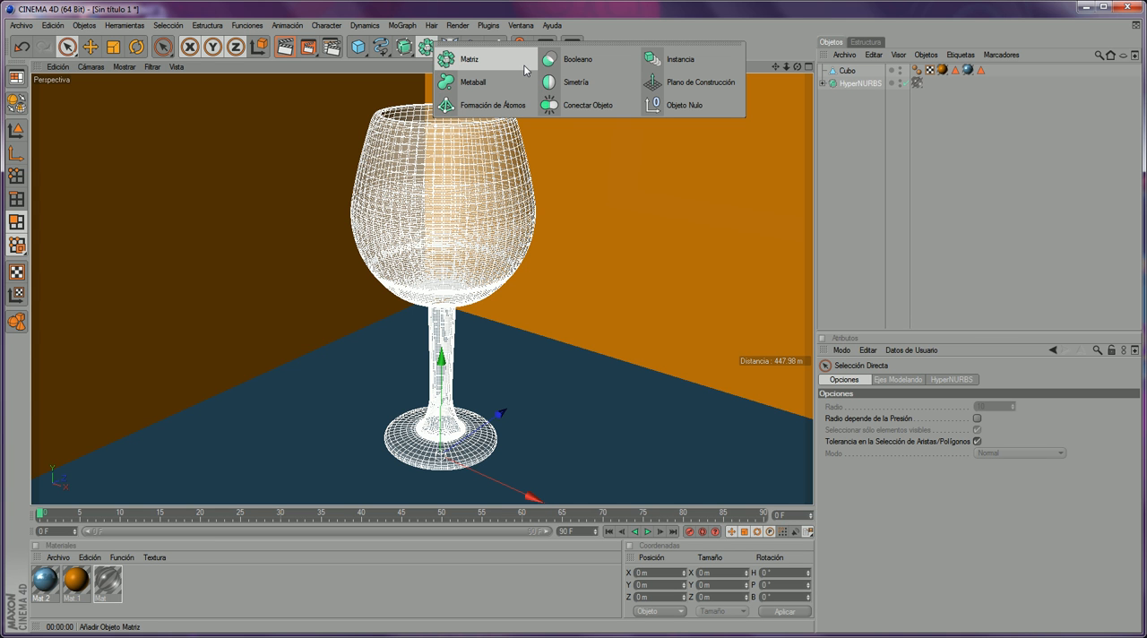
left_click(402, 25)
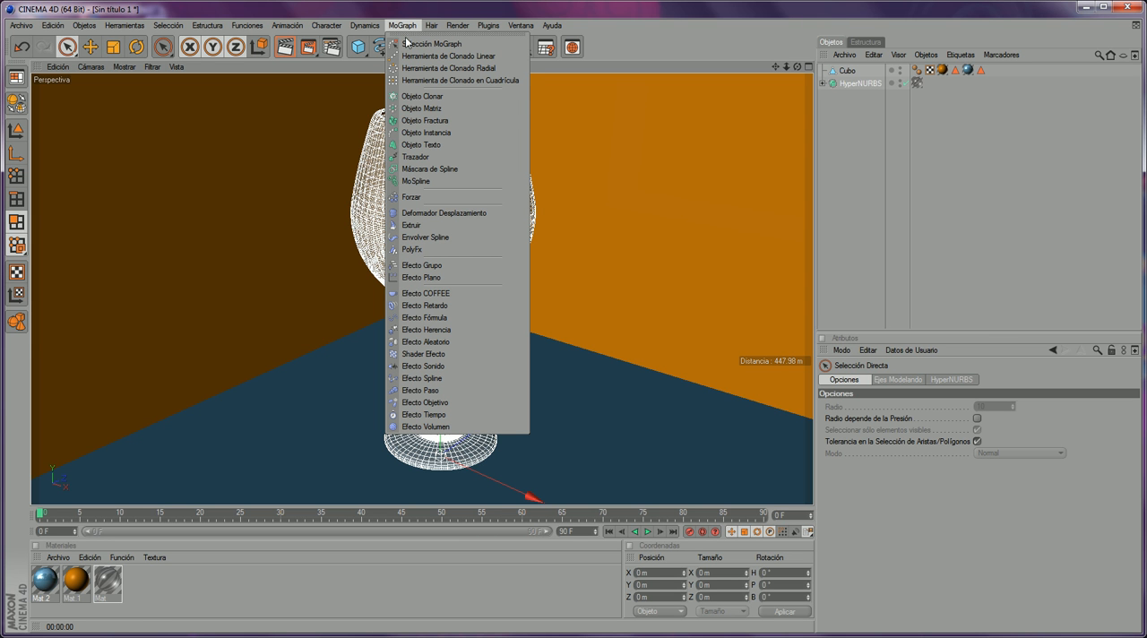
left_click(425, 99)
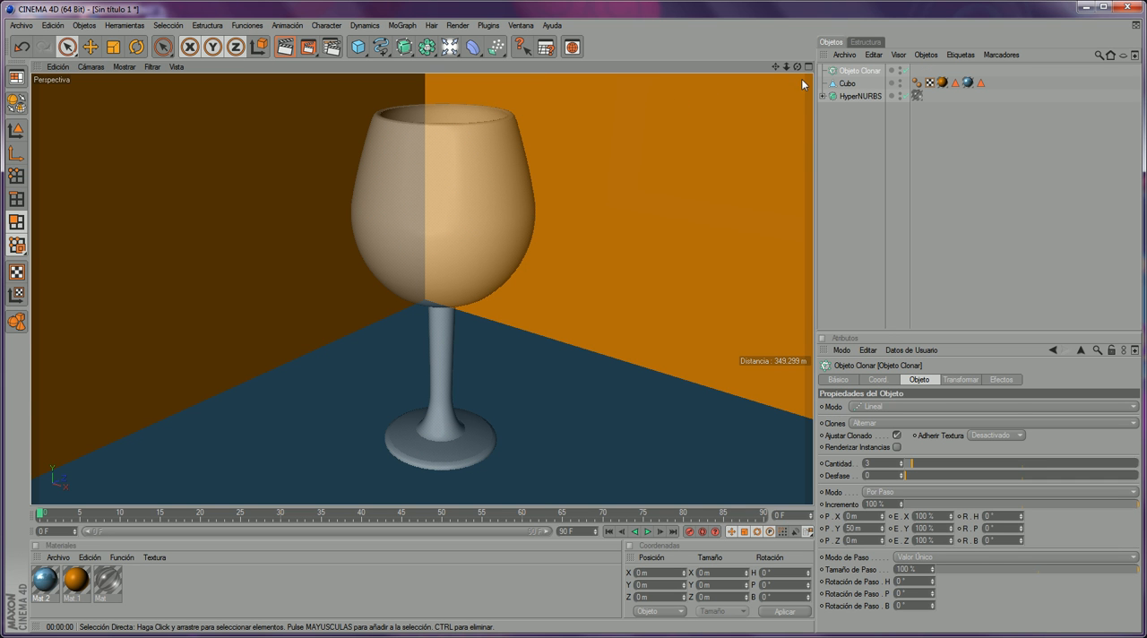
- Rename the HyperNURBS glass as Copa and make it a child of the cloner object
left_click(857, 96)
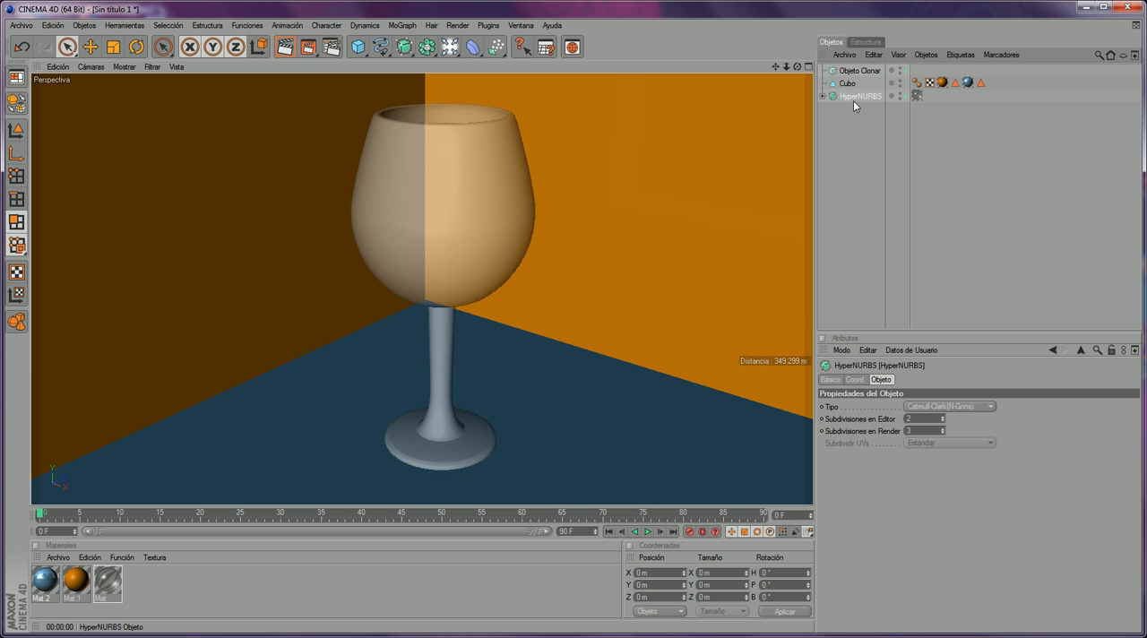
double_click(857, 96)
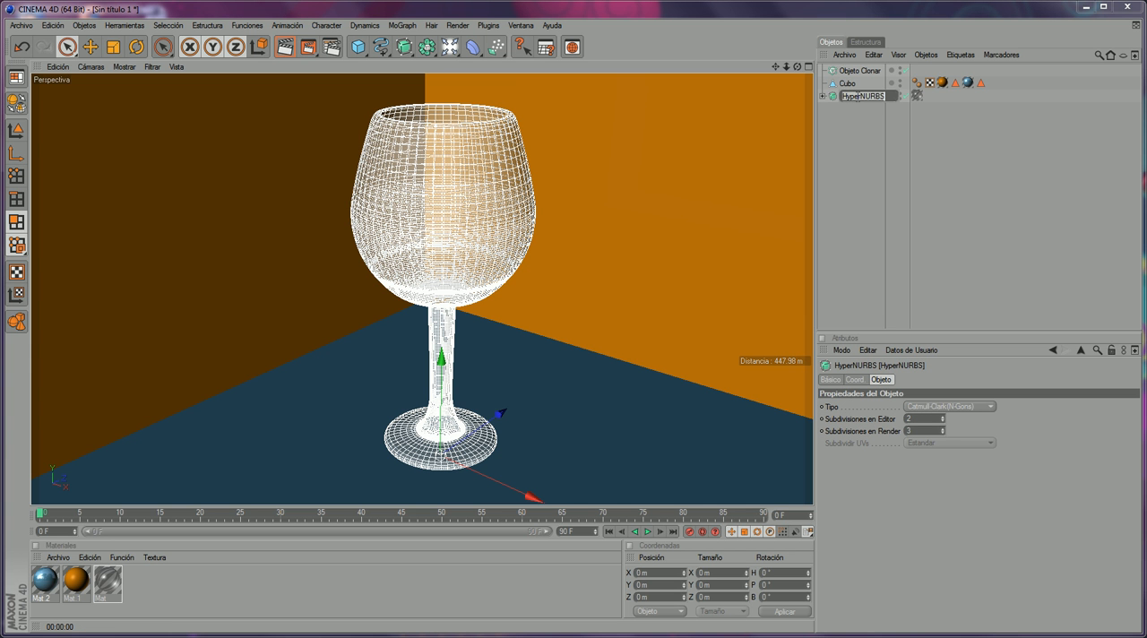
type("Copa")
key("Return")
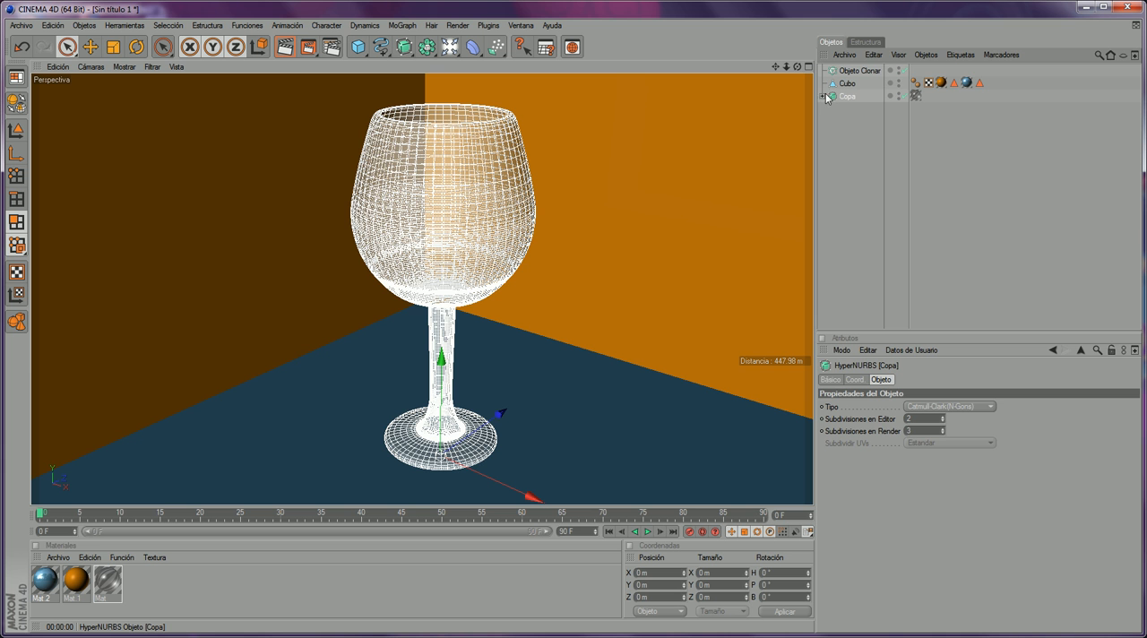
left_click_drag(850, 99, 861, 76)
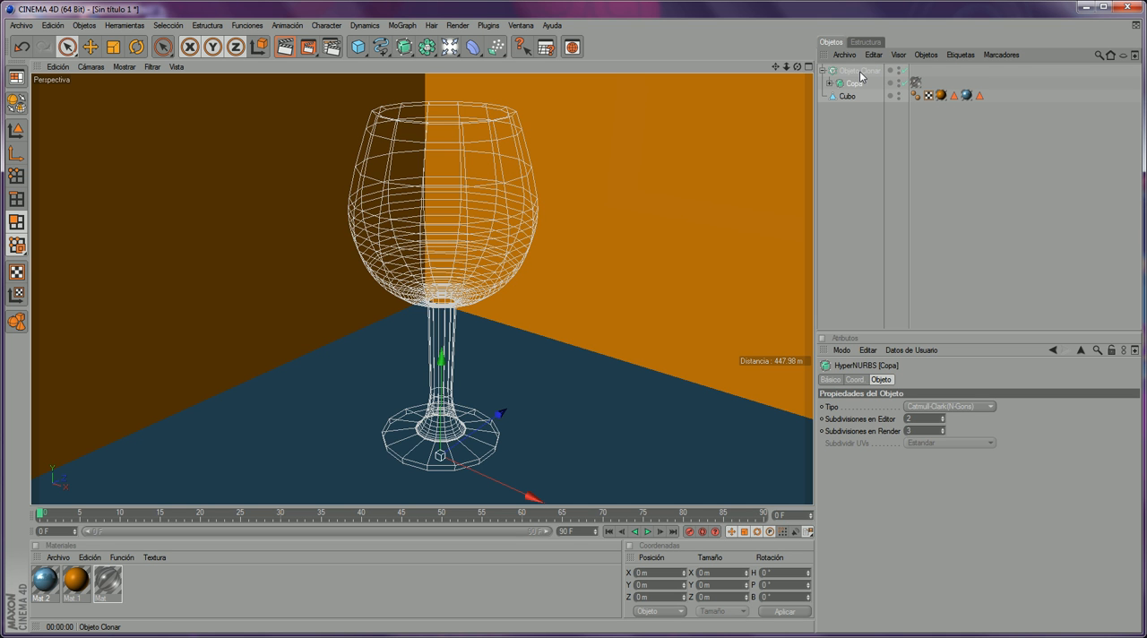
- Set the cloner to grid mode (Formación de Cuadrícula) with counts of 3, 1 and 3 so the glasses form a single layer
left_click(860, 77)
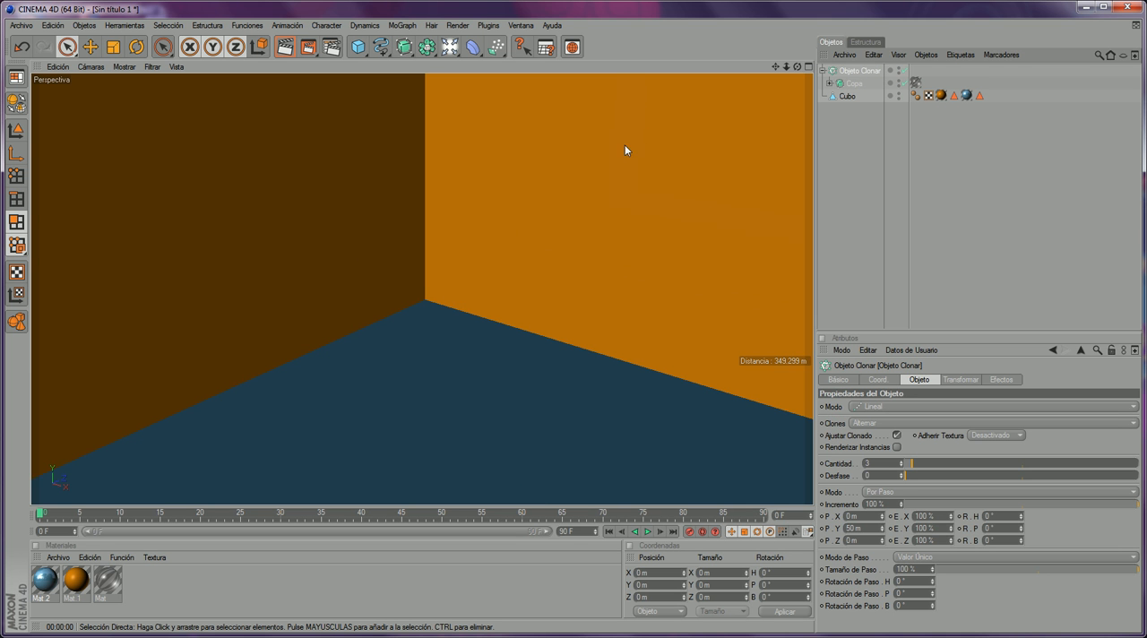
scroll(734, 107, "down", 15)
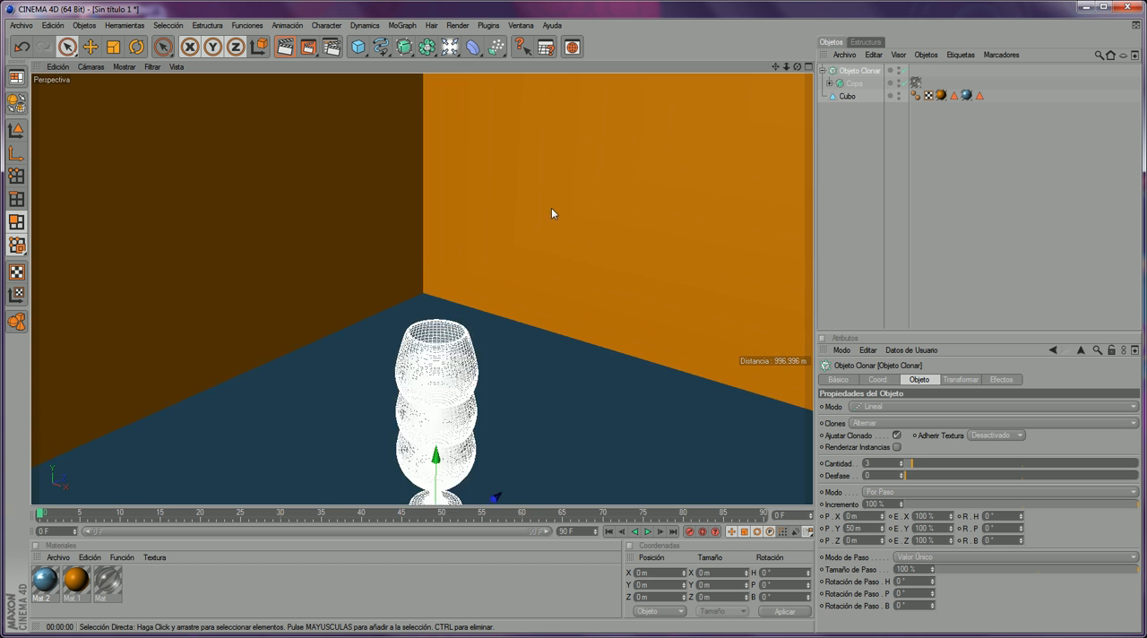
scroll(544, 332, "down", 2)
left_click_drag(797, 66, 788, 109)
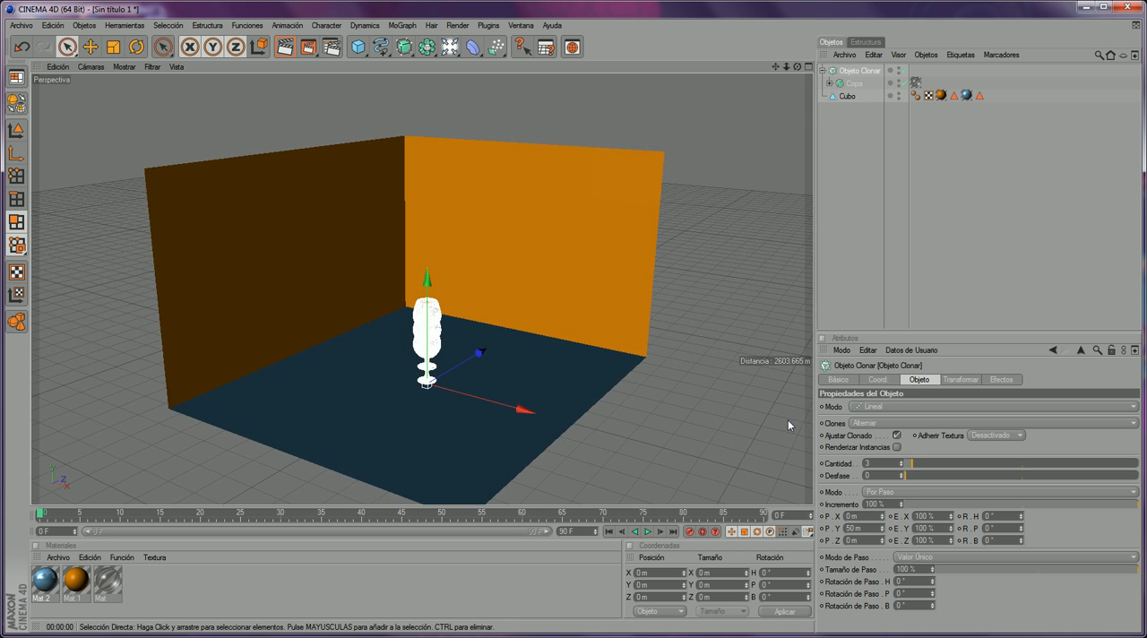
scroll(672, 425, "up", 5)
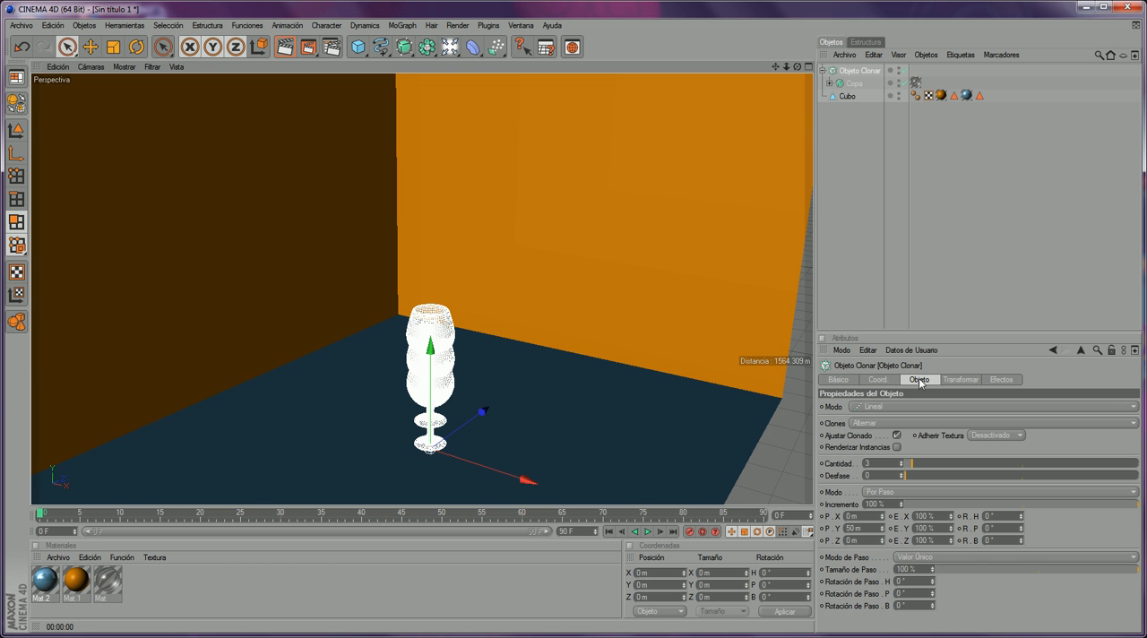
scroll(558, 440, "up", 3)
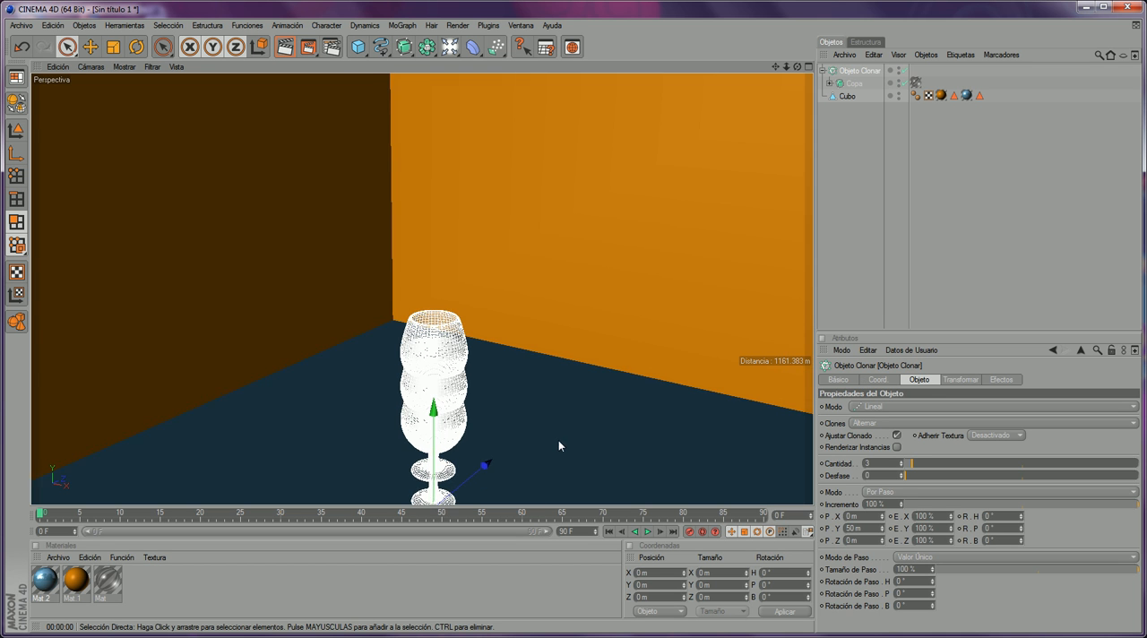
left_click_drag(776, 66, 765, 7)
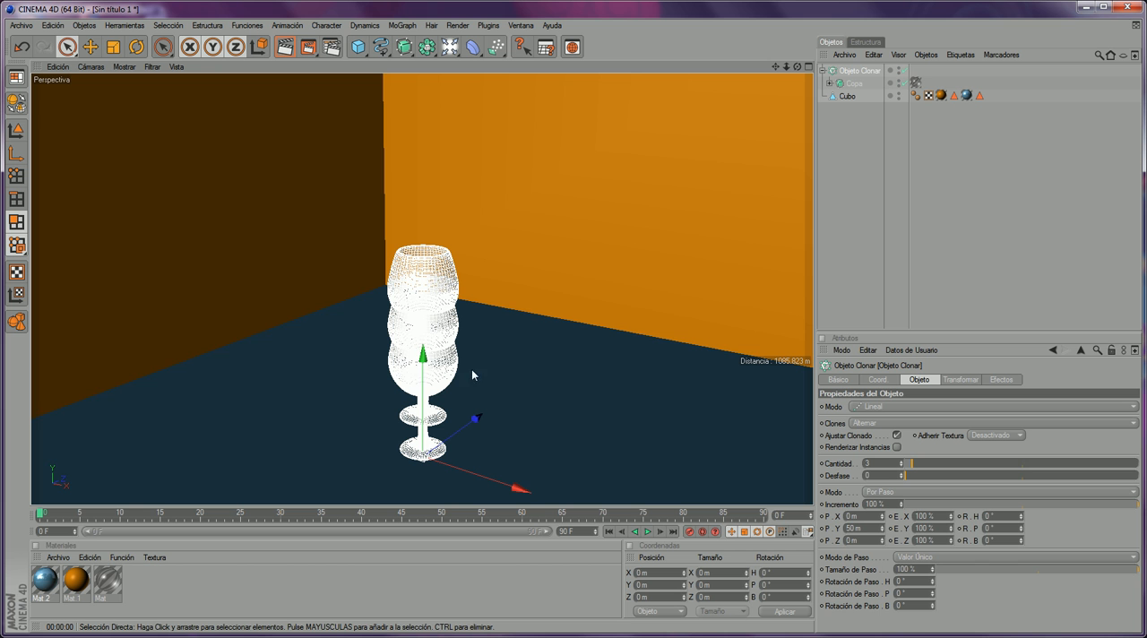
left_click_drag(797, 67, 829, 48)
mouse_move(914, 467)
left_mouse_down()
mouse_move(932, 468)
mouse_move(914, 471)
left_mouse_up()
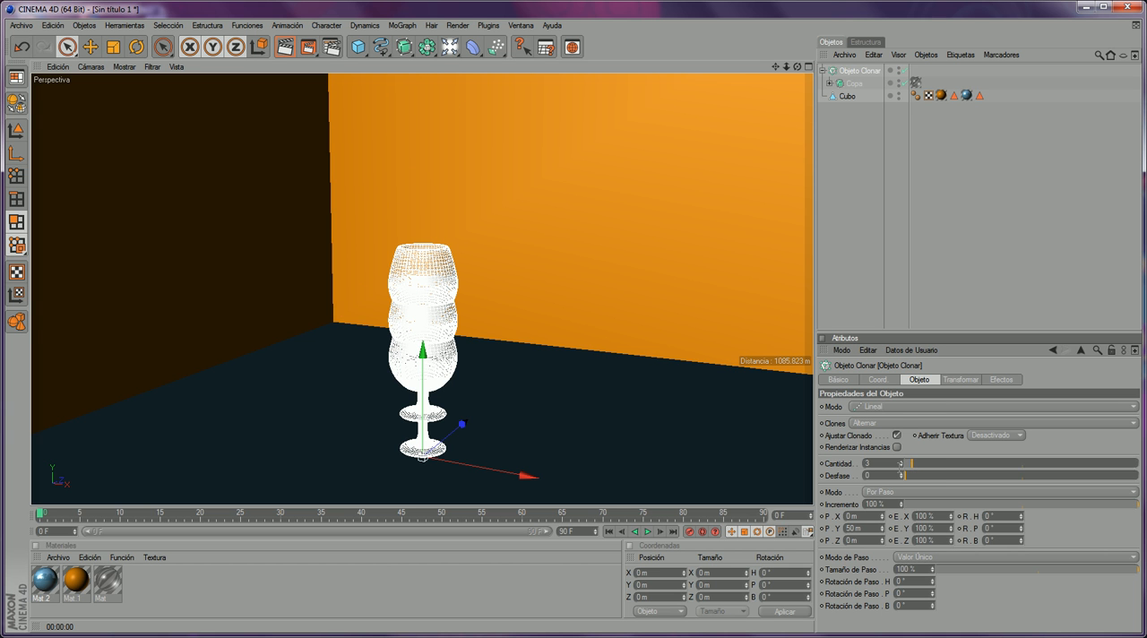
left_click(894, 408)
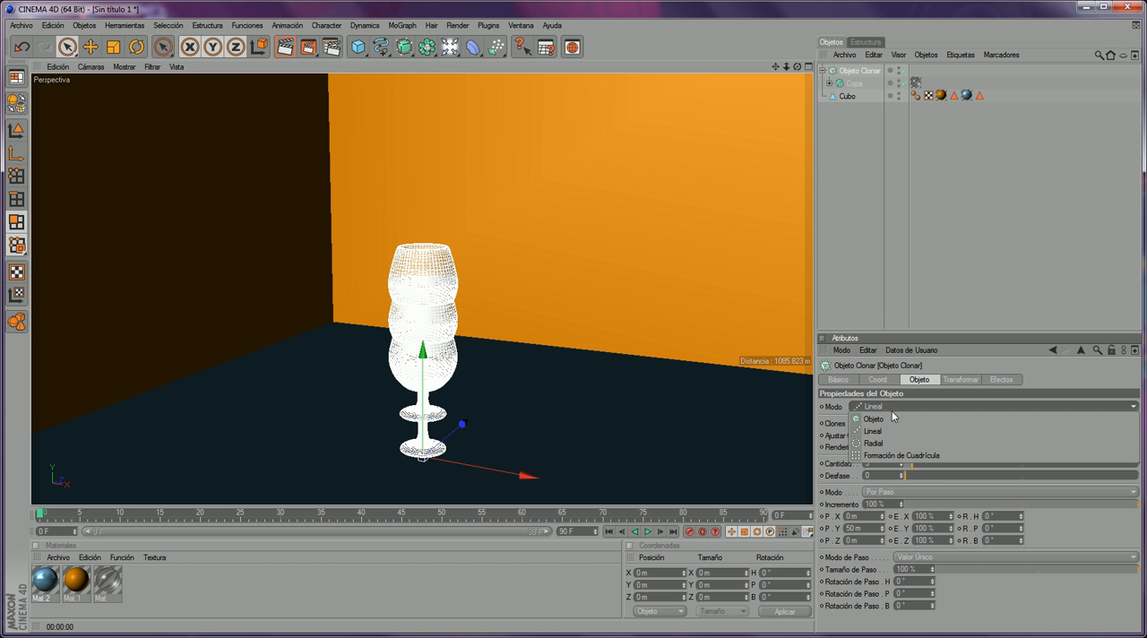
left_click(908, 456)
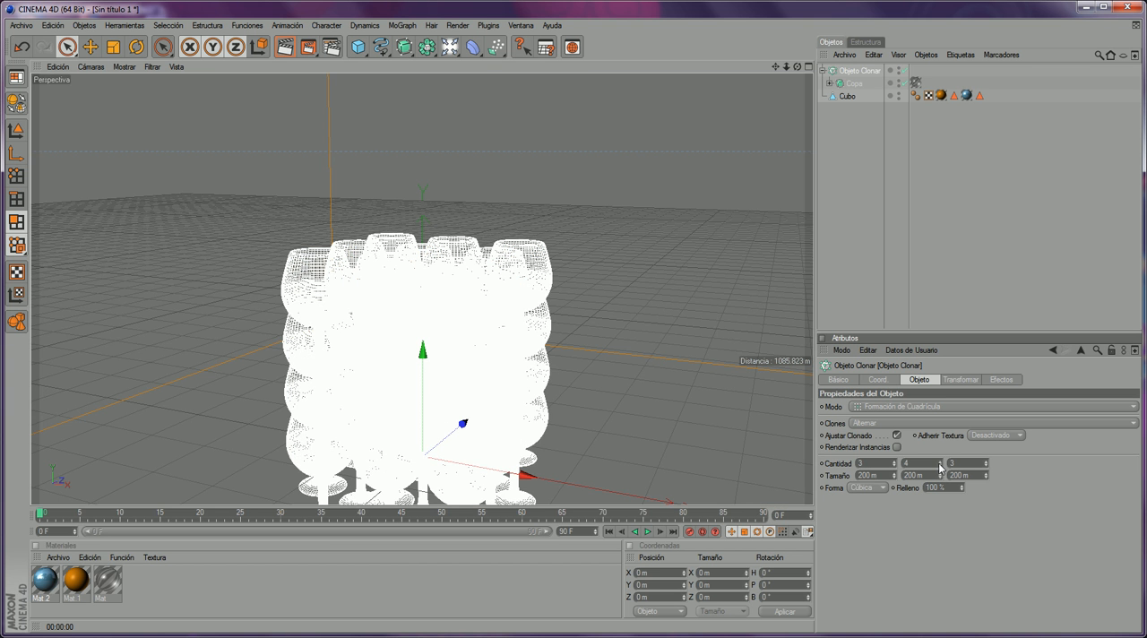
left_click(939, 464)
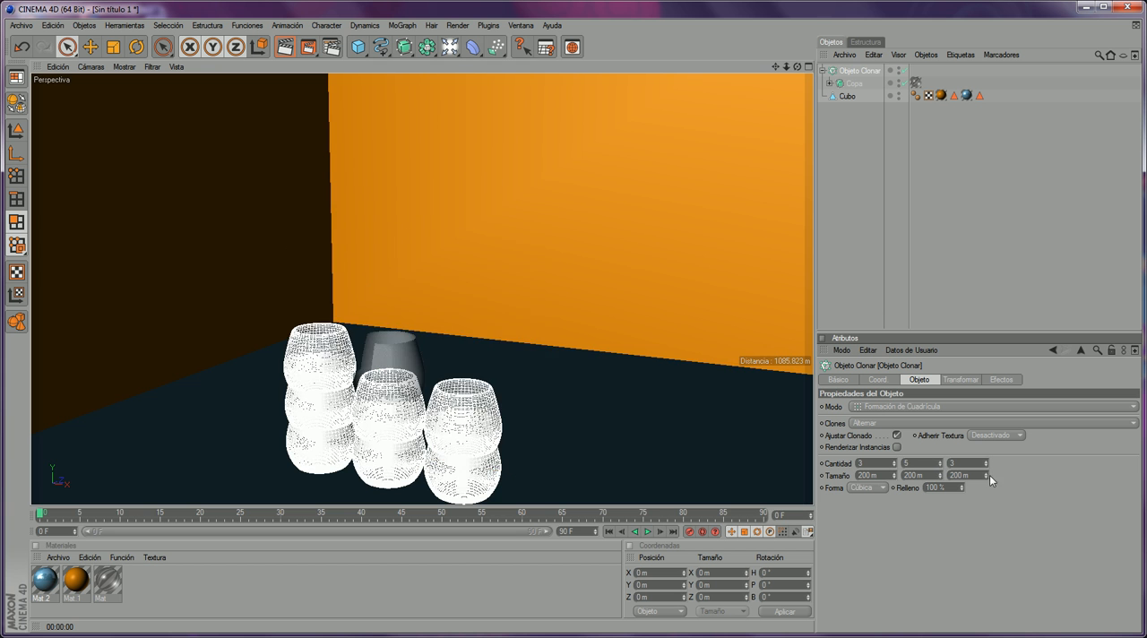
left_click(939, 467)
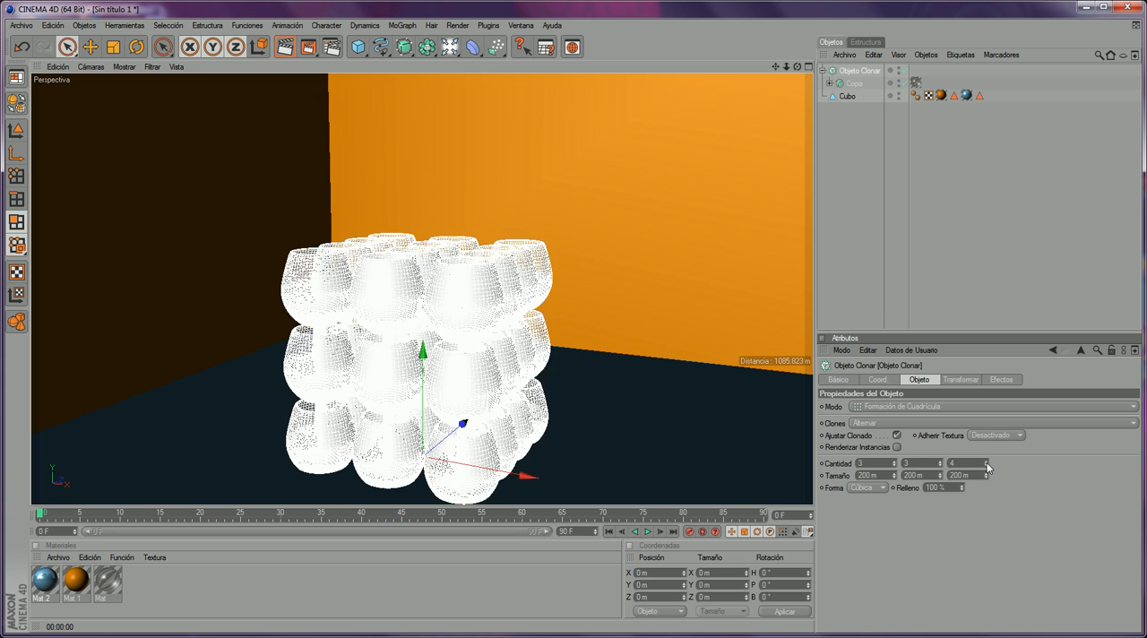
left_click(986, 466)
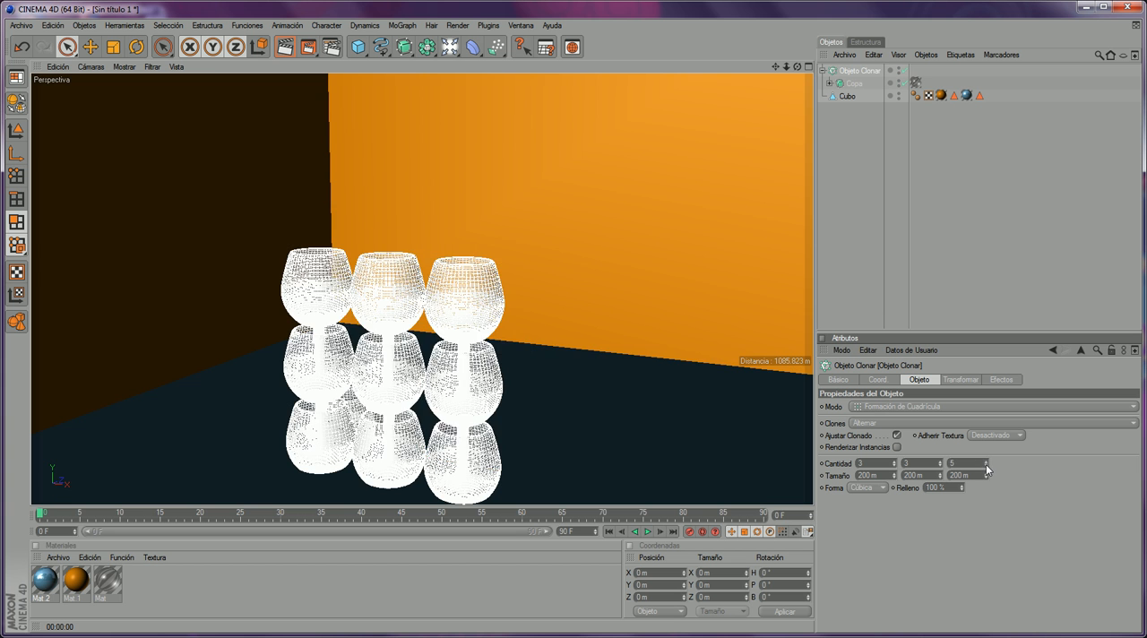
left_click(940, 466)
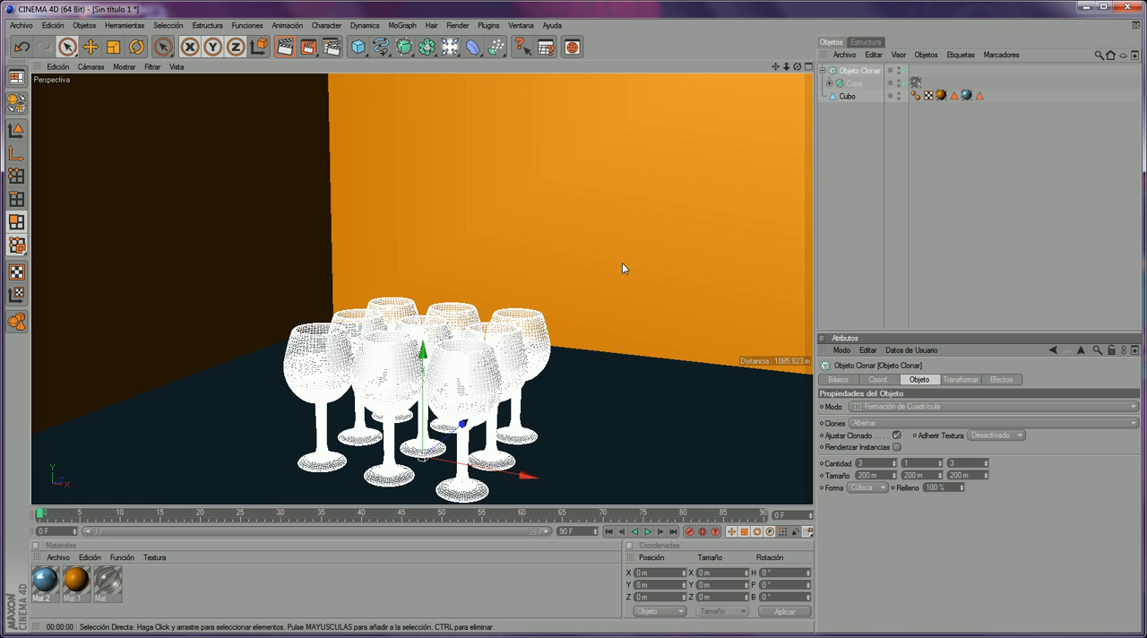
- Compare the glass grid with the arrangement in the Vasos de Cristal movie, rewinding it to the start, and return to the room scene
mouse_move(798, 66)
left_mouse_down()
mouse_move(771, 68)
mouse_move(792, 100)
mouse_move(797, 82)
left_mouse_up()
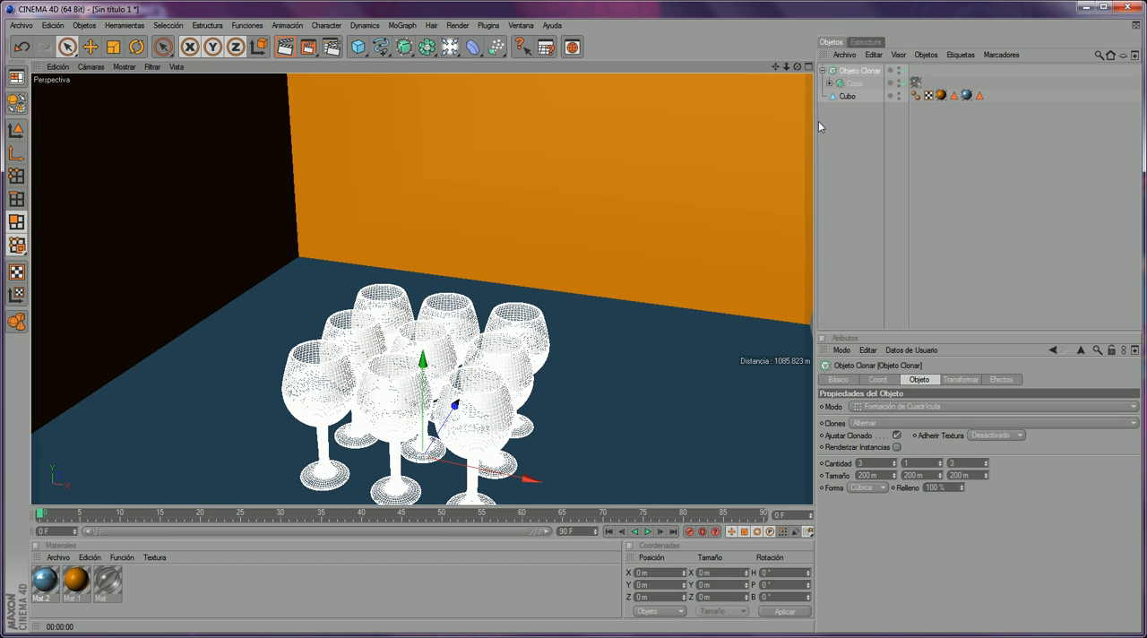
left_click(844, 84)
left_click(858, 71)
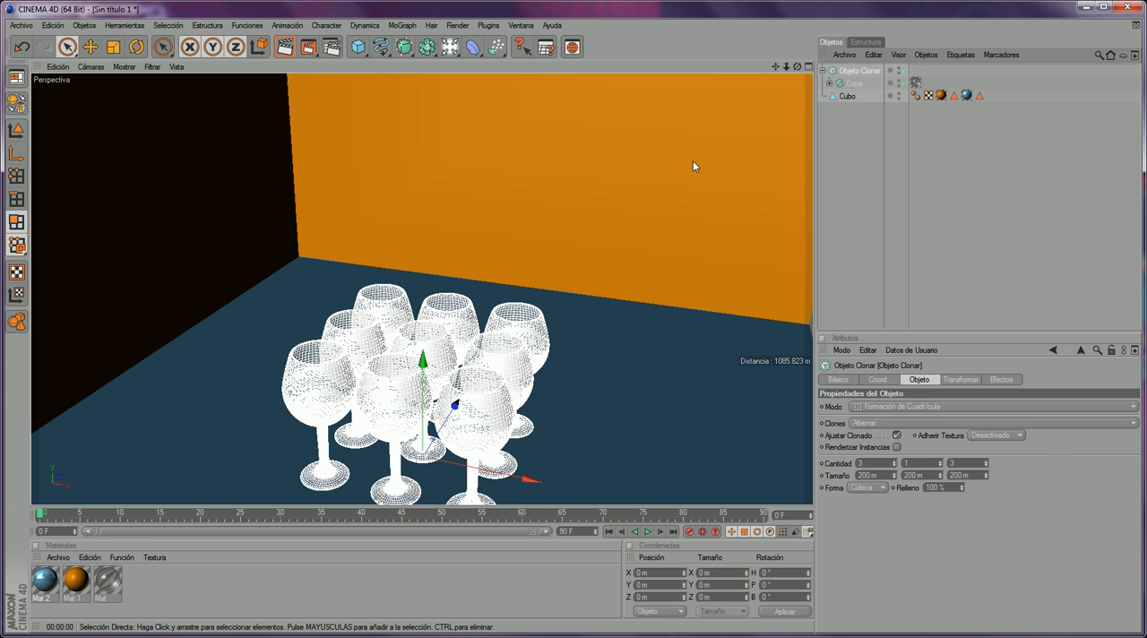
left_click_drag(797, 68, 770, 86)
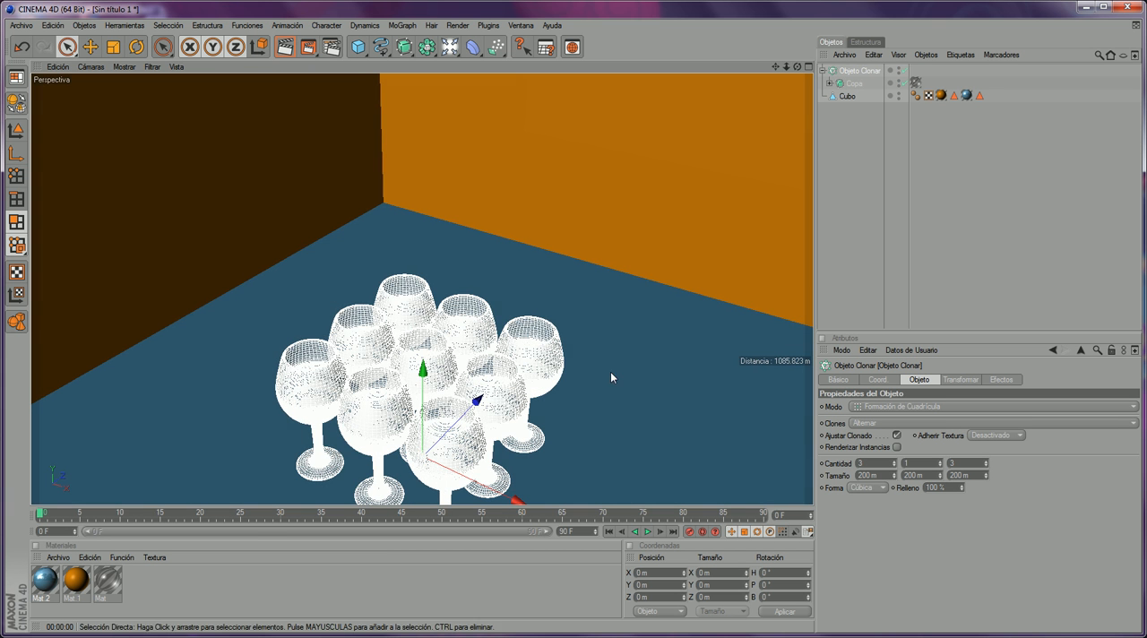
left_click(328, 635)
left_click_drag(509, 499, 232, 496)
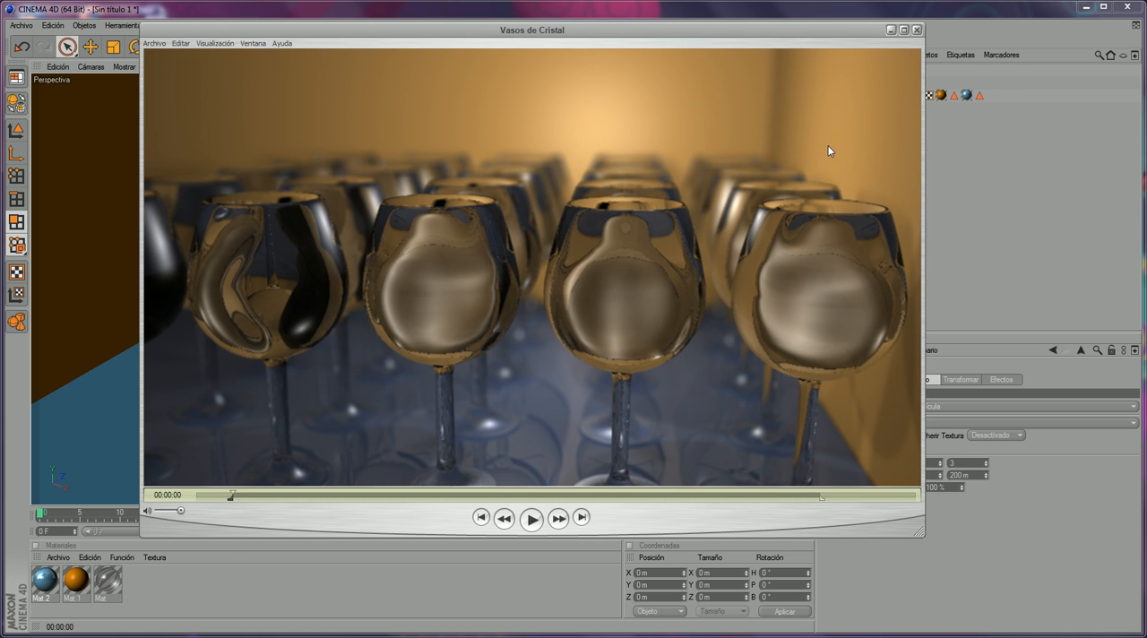
left_click(734, 13)
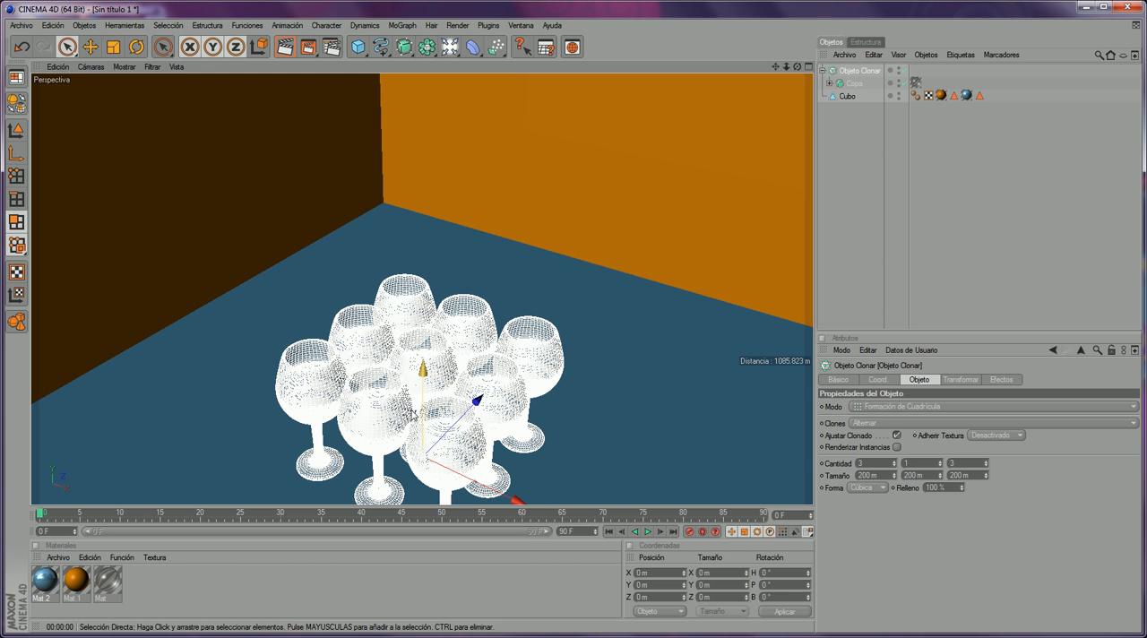
- Move the cloned glasses along X towards the dark side wall and about 476 m along Z towards the back corner
mouse_move(442, 458)
left_mouse_down()
mouse_move(195, 343)
mouse_move(441, 468)
left_mouse_up()
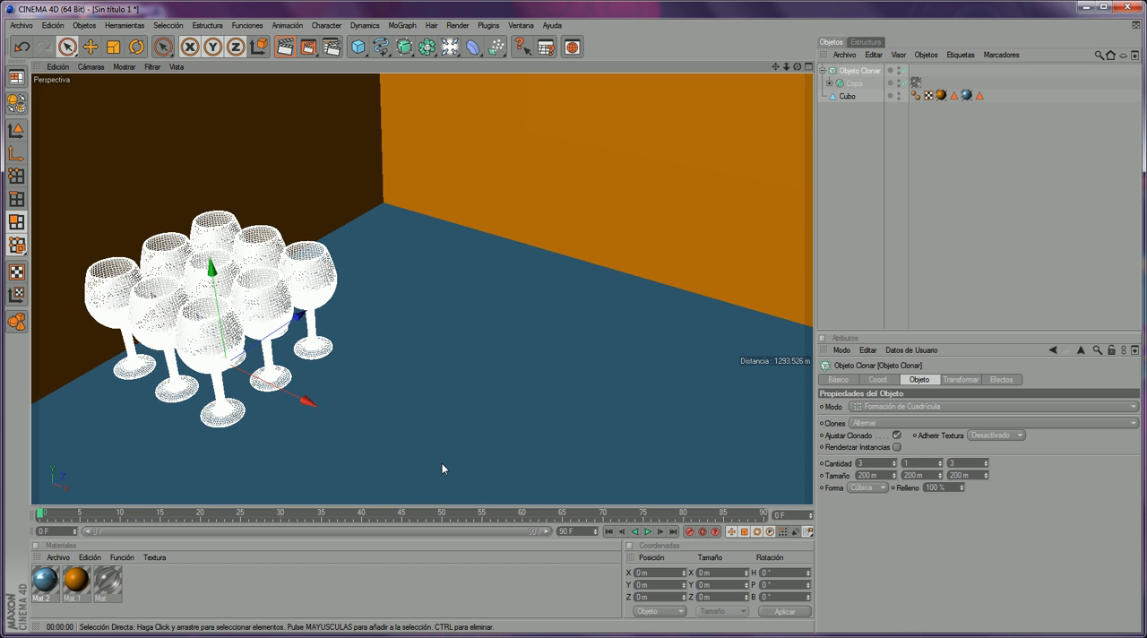
left_click_drag(308, 327, 227, 363)
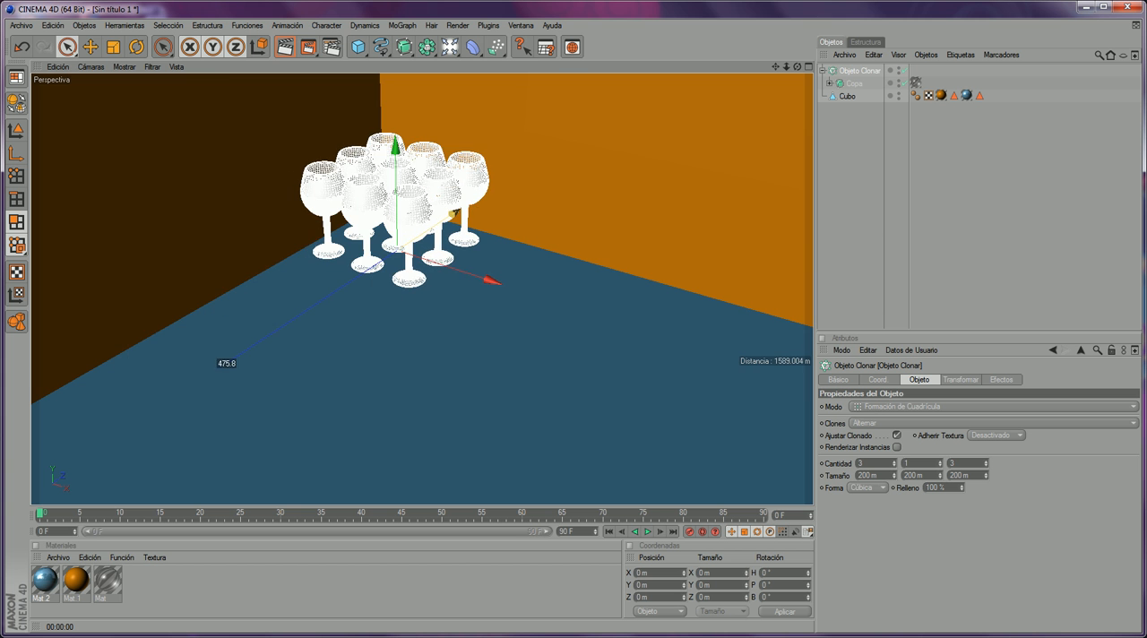
left_click_drag(456, 213, 456, 213)
left_click_drag(775, 66, 817, 172)
scroll(616, 246, "up", 8)
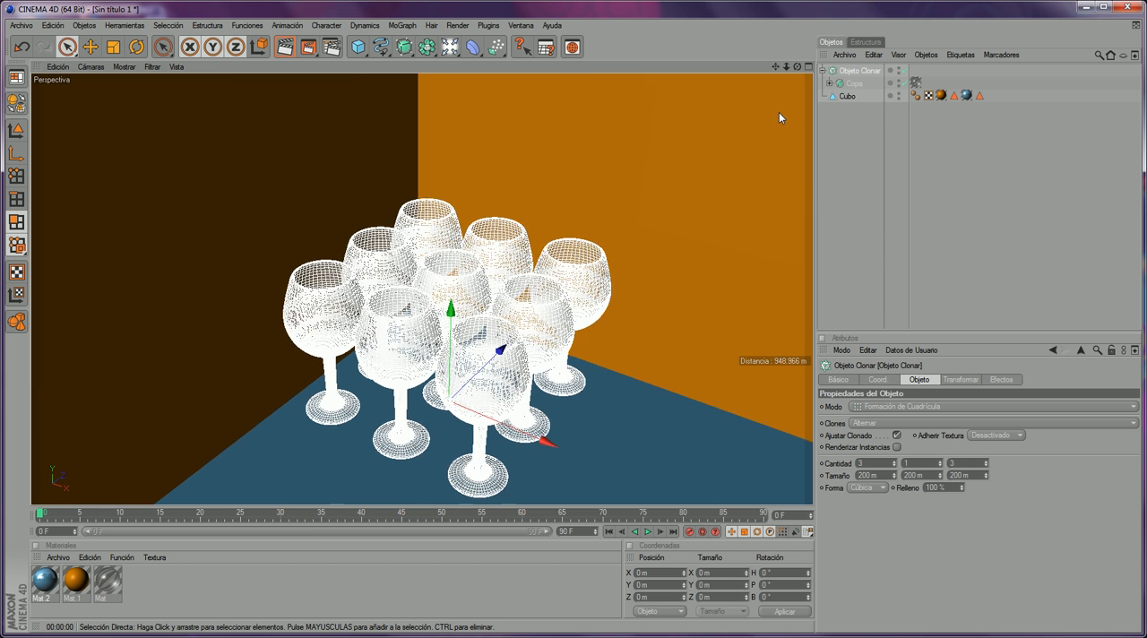
- Frame the glass grid closely against the room corner and enable render instances (Renderizar Instancias) on the cloner
left_click_drag(796, 67, 704, 120)
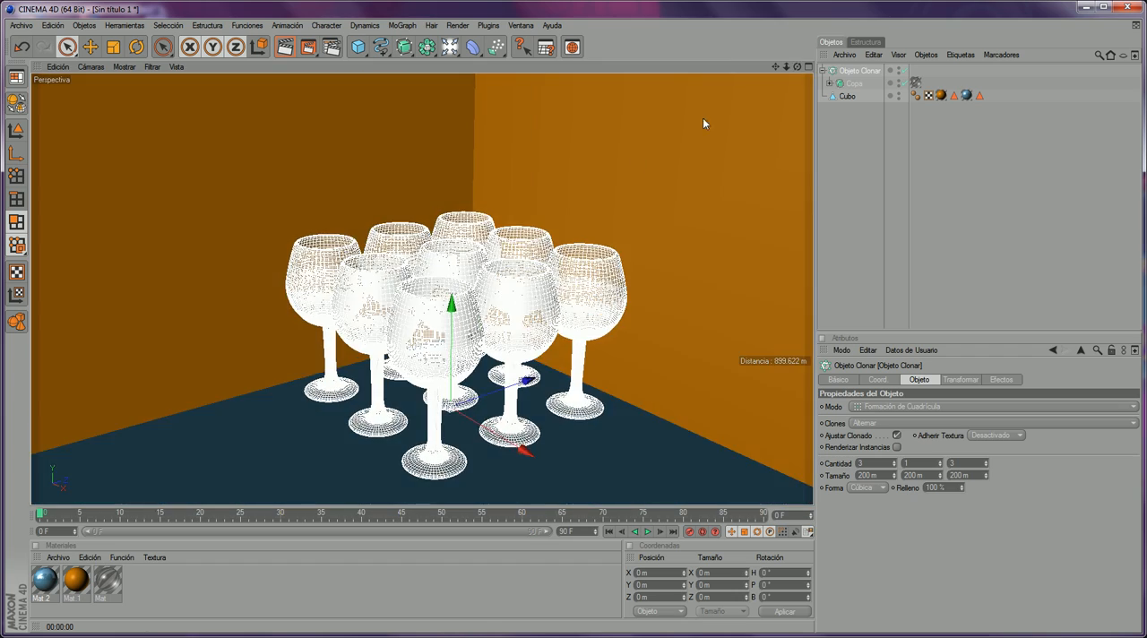
scroll(540, 191, "up", 2)
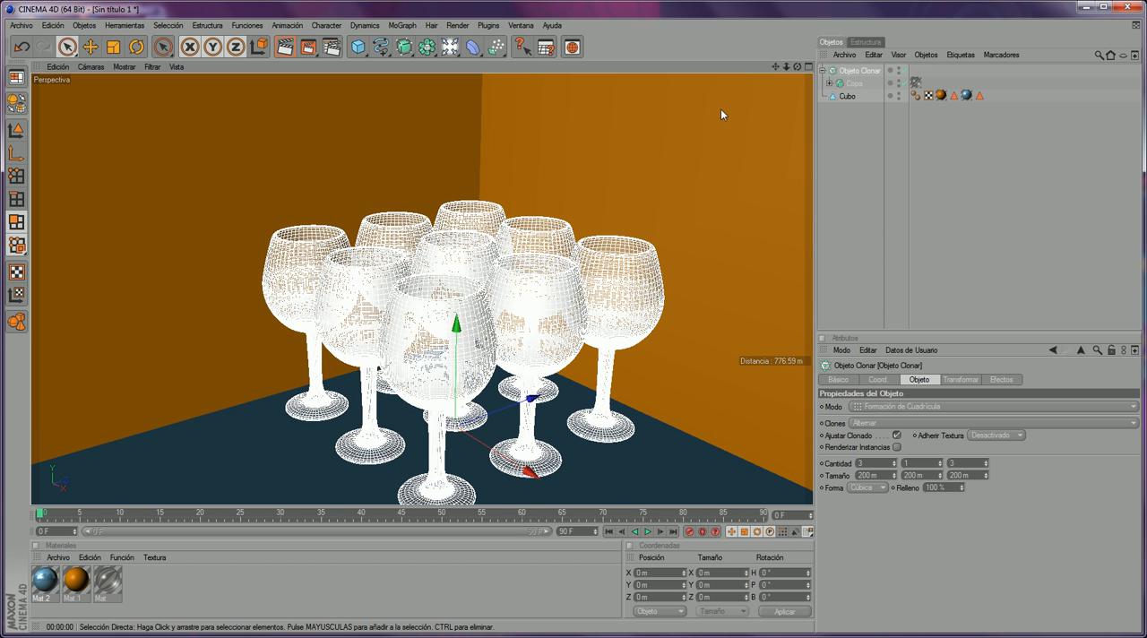
left_click_drag(775, 67, 631, 107)
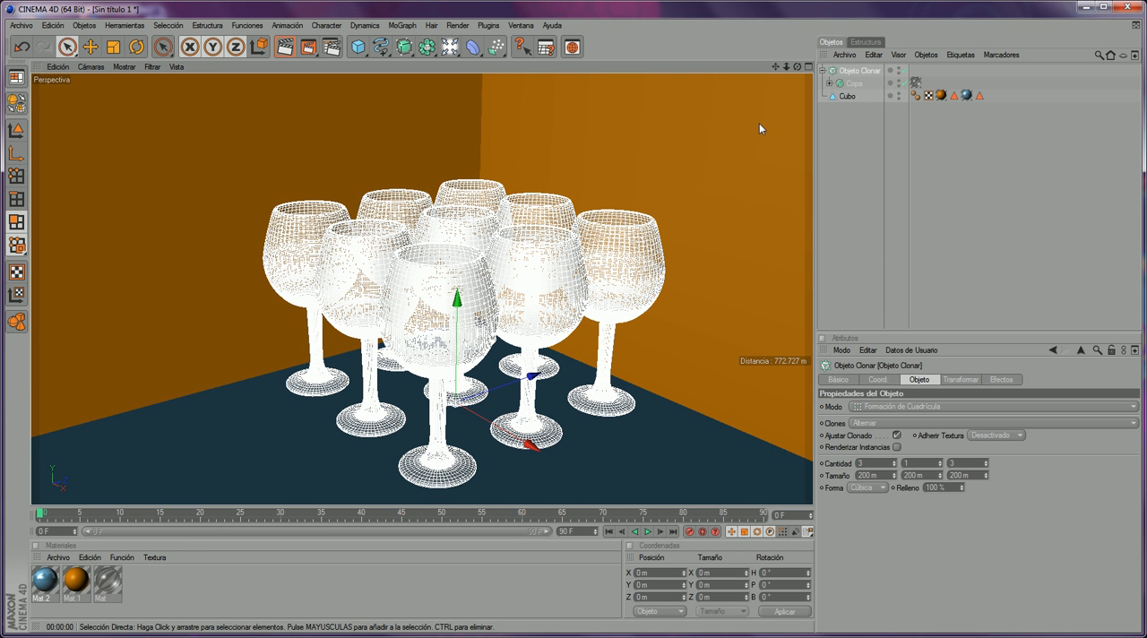
mouse_move(776, 67)
left_mouse_down()
mouse_move(794, 54)
mouse_move(791, 76)
mouse_move(762, 73)
left_mouse_up()
scroll(711, 190, "up", 2)
scroll(782, 120, "up", 3)
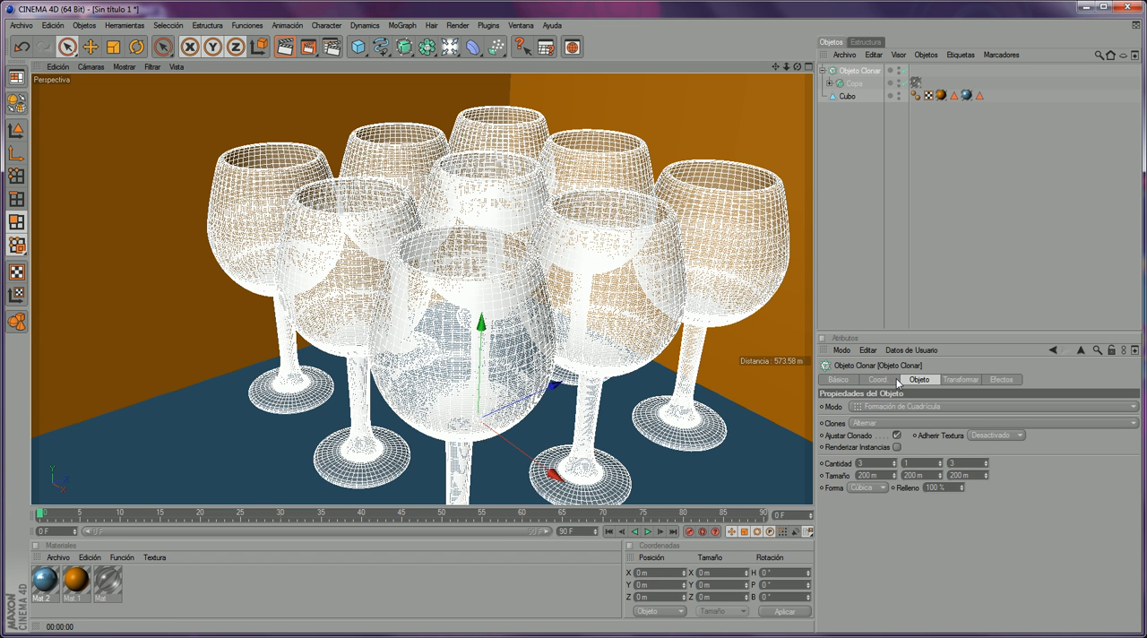
left_click(896, 447)
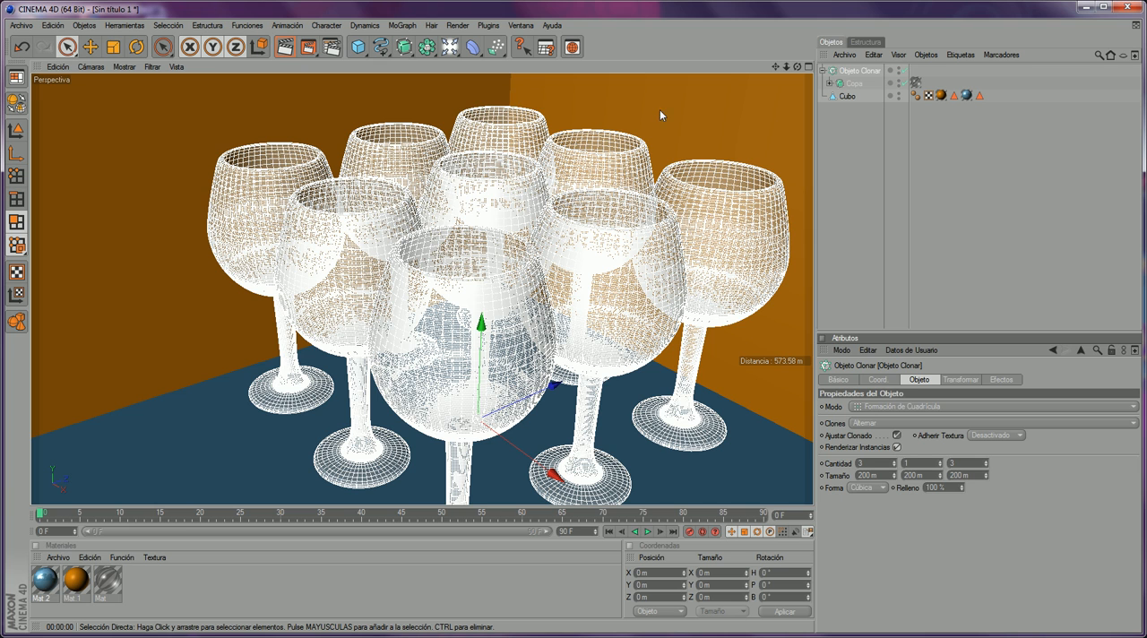
- Render the glass grid in the picture viewer and compare it with the Vasos de Cristal movie, then return to the scene
left_click_drag(774, 67, 749, 73)
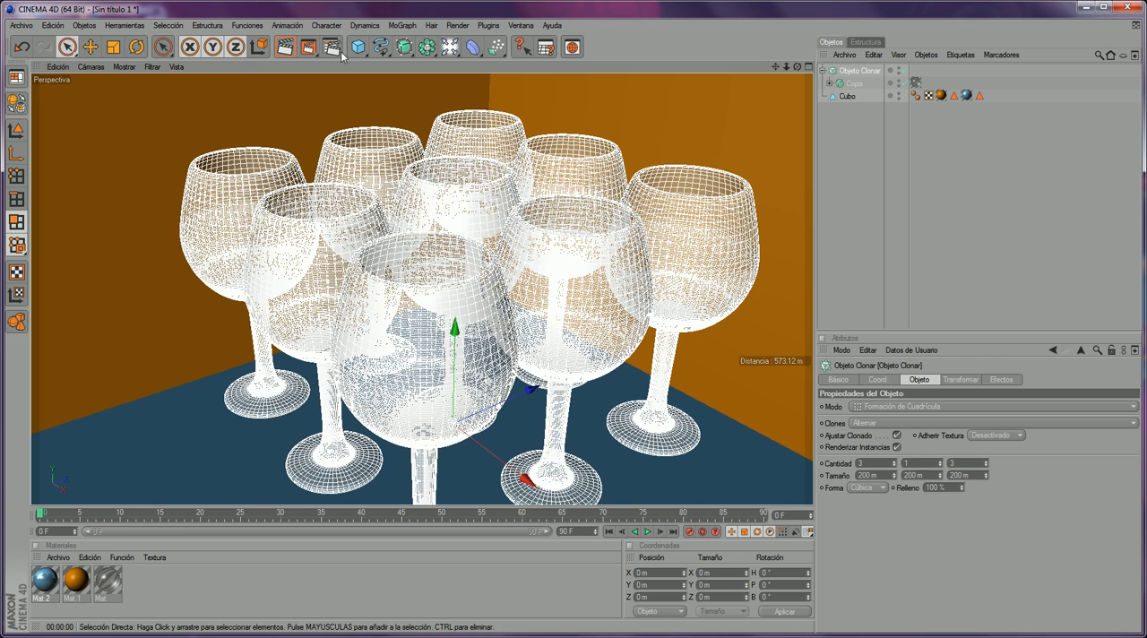
left_click(315, 49)
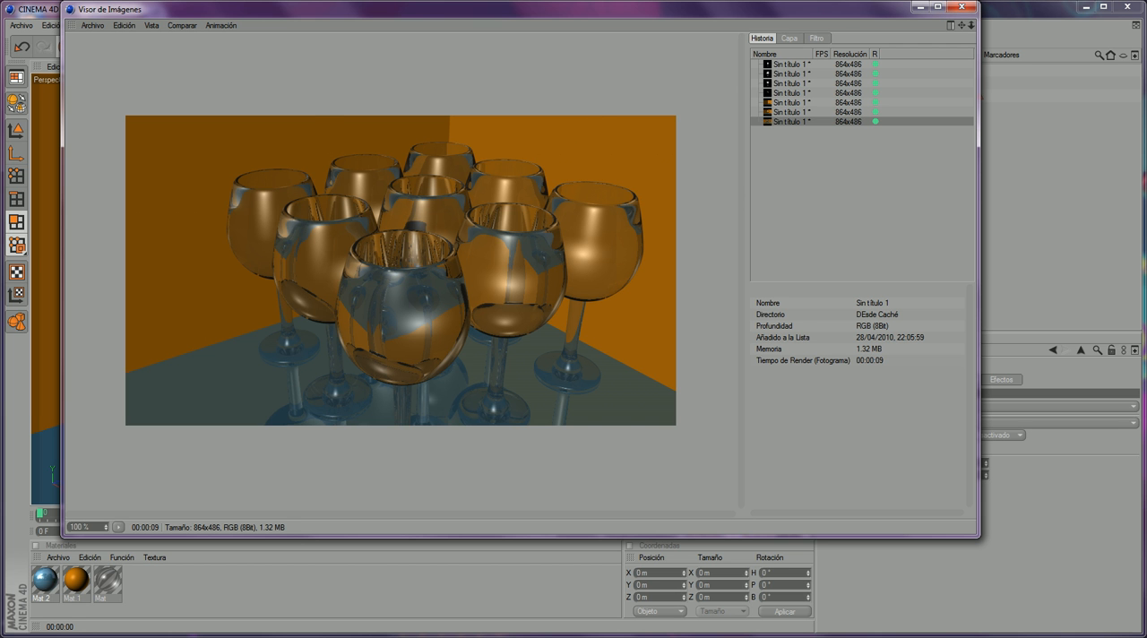
key("alt+Tab")
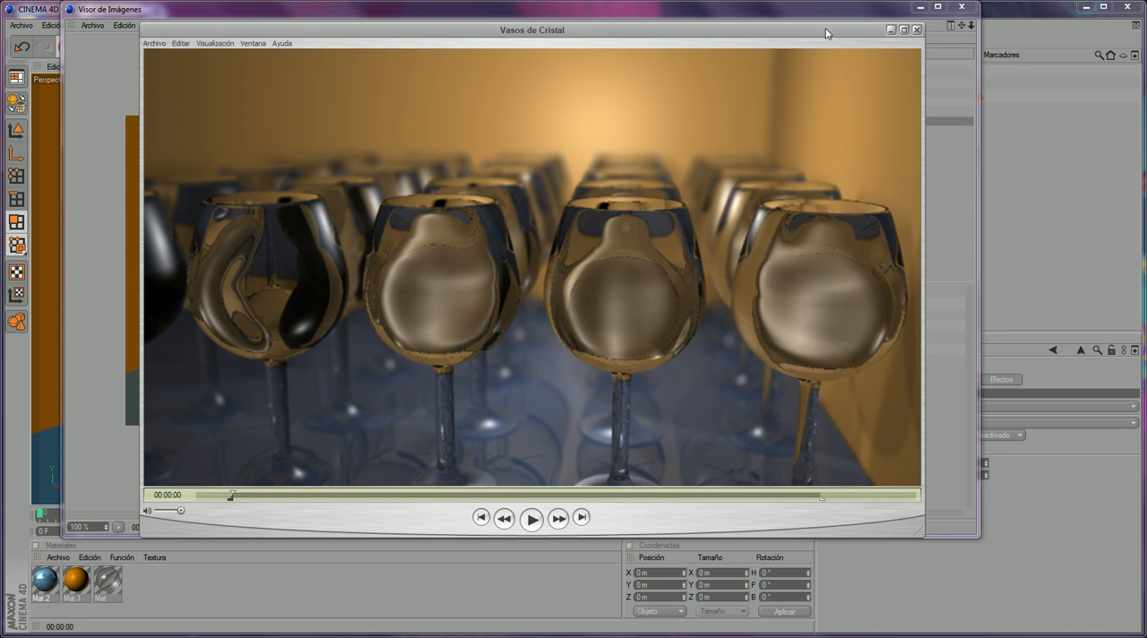
left_click(889, 31)
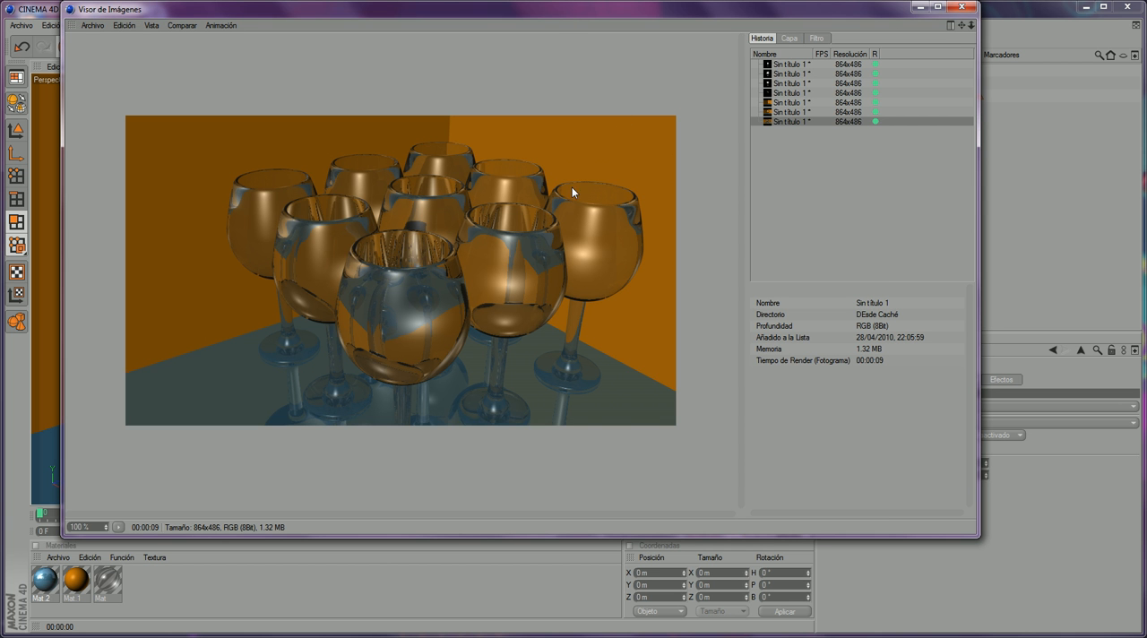
left_click(961, 6)
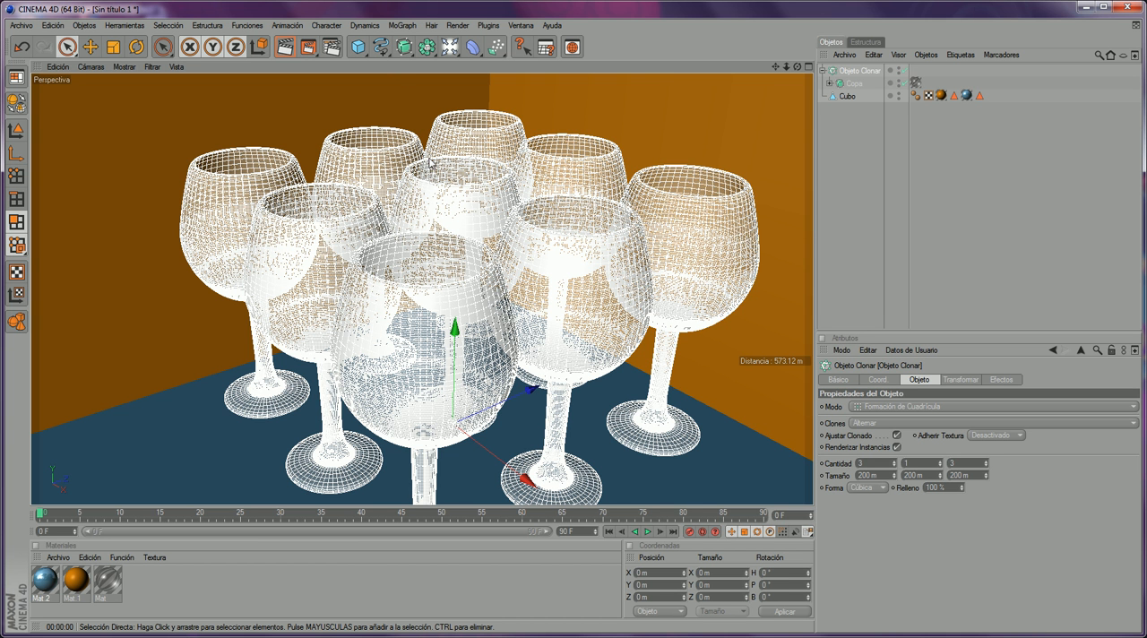
- Add an omni light (Luz) to the room, raise it above the floor and position it beside the glass grid
scroll(586, 191, "down", 3)
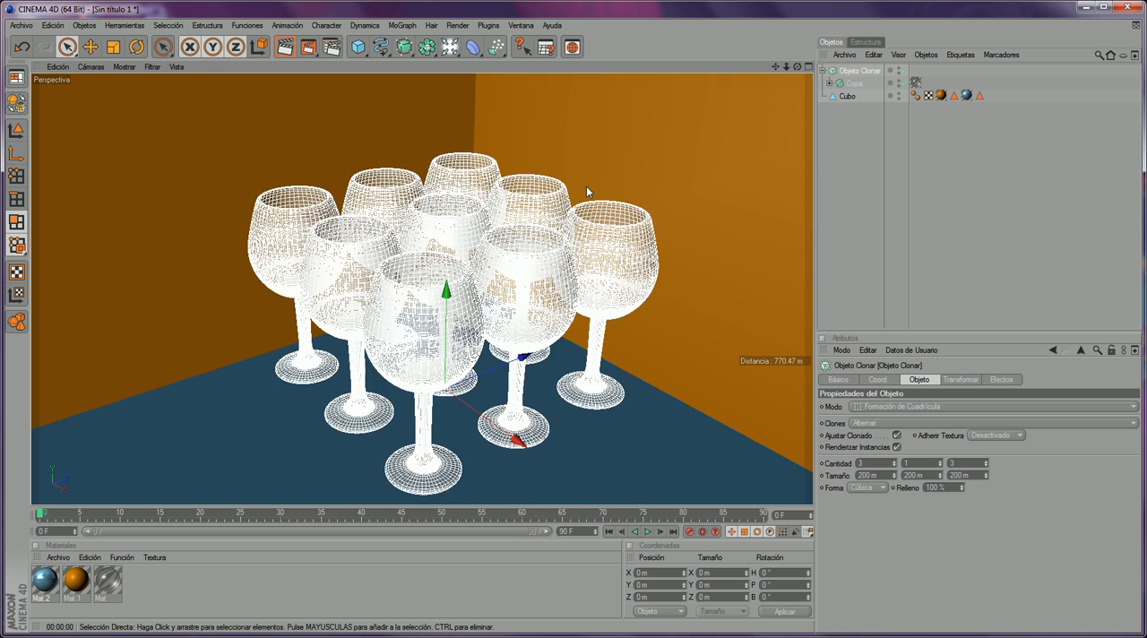
scroll(587, 191, "down", 3)
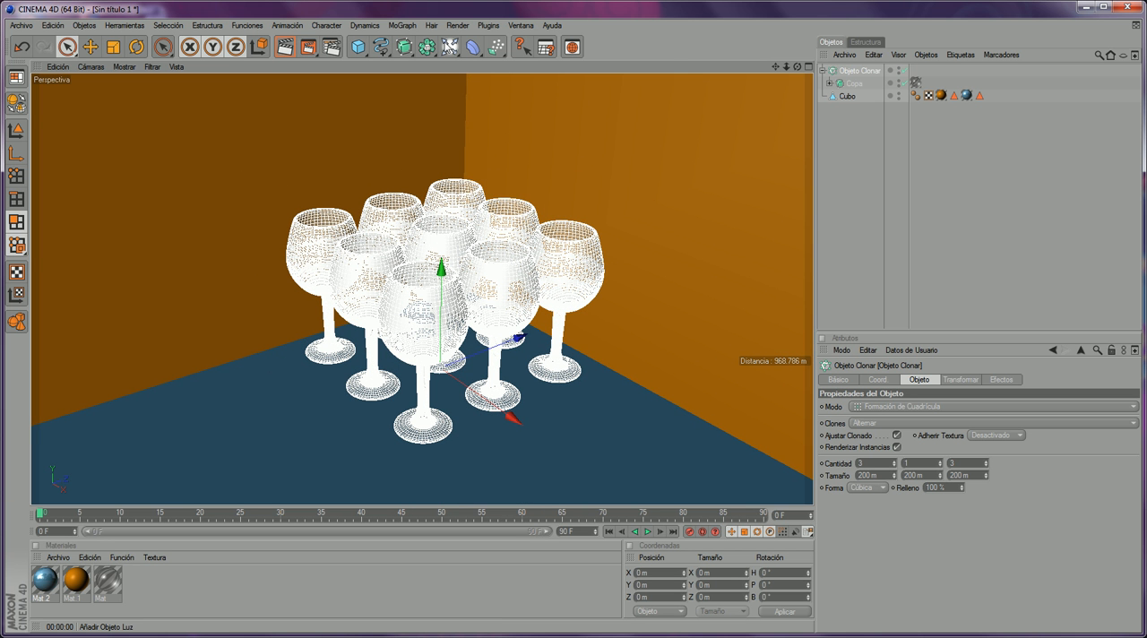
left_click(450, 47)
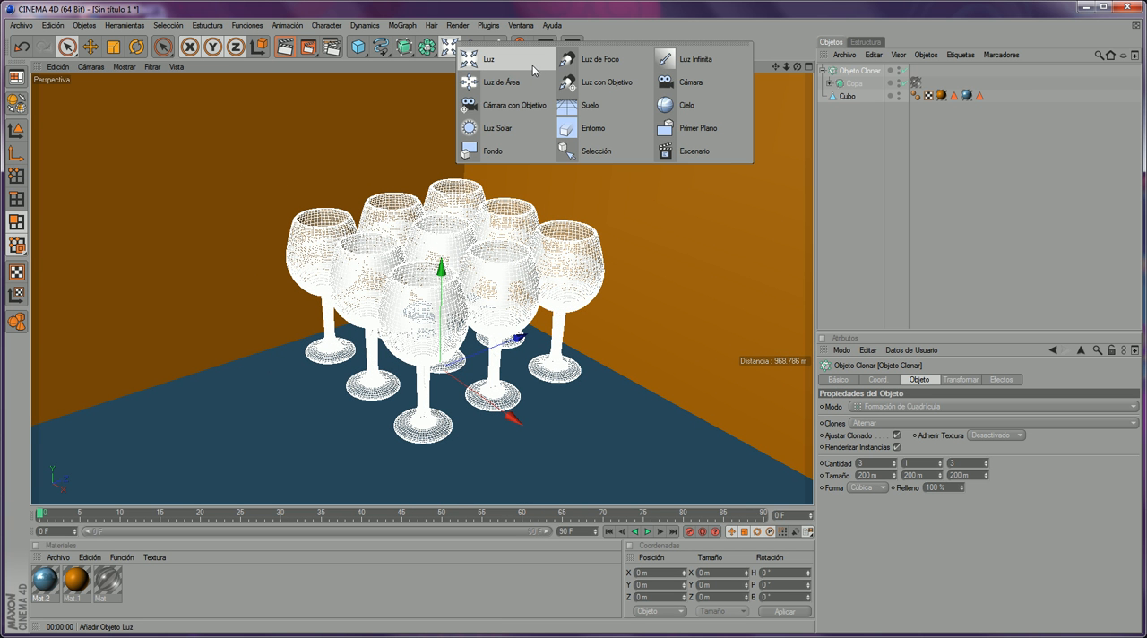
left_click(508, 66)
scroll(319, 339, "down", 6)
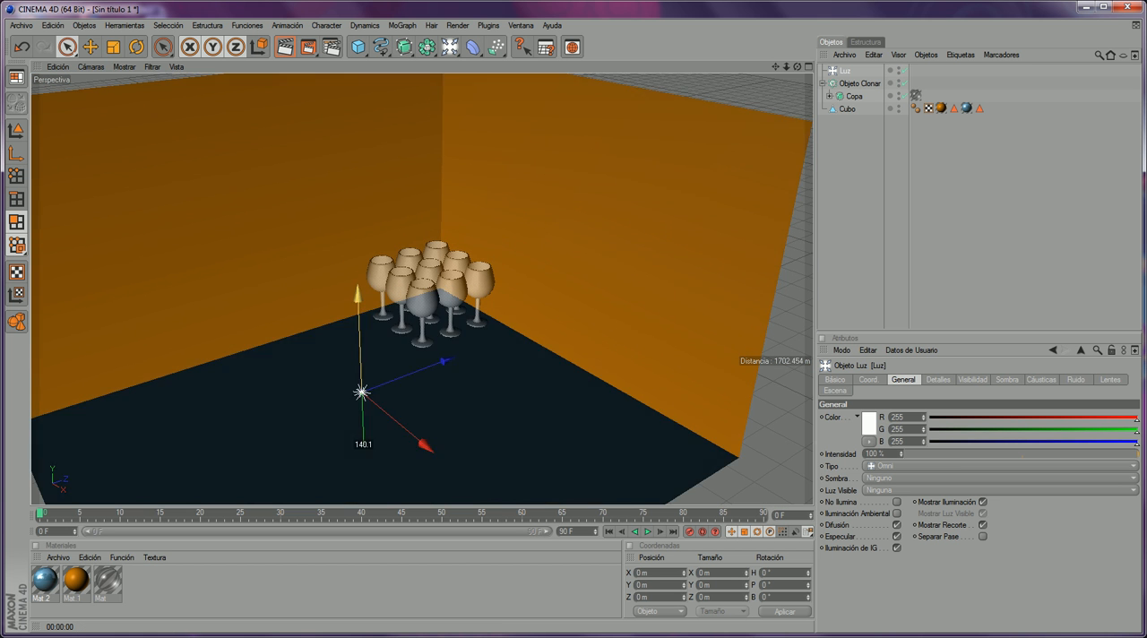
left_click_drag(357, 294, 355, 234)
left_click_drag(424, 388, 380, 355)
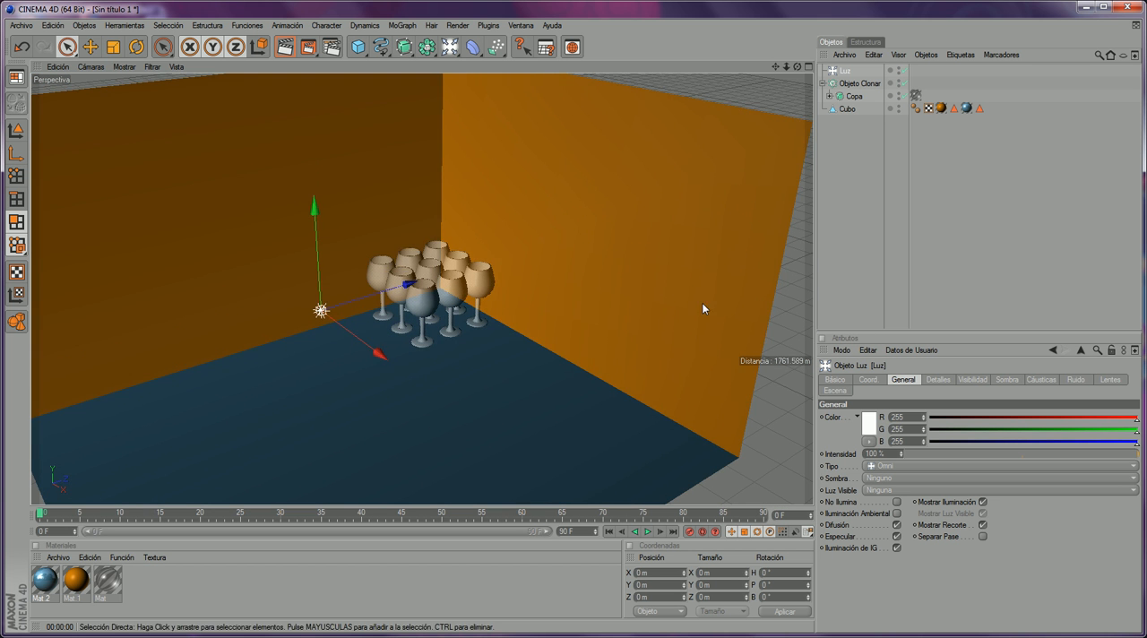
- Set the light's shadow to Mapa de Sombras (Suave) and shift the light slightly back along Z
left_click(902, 477)
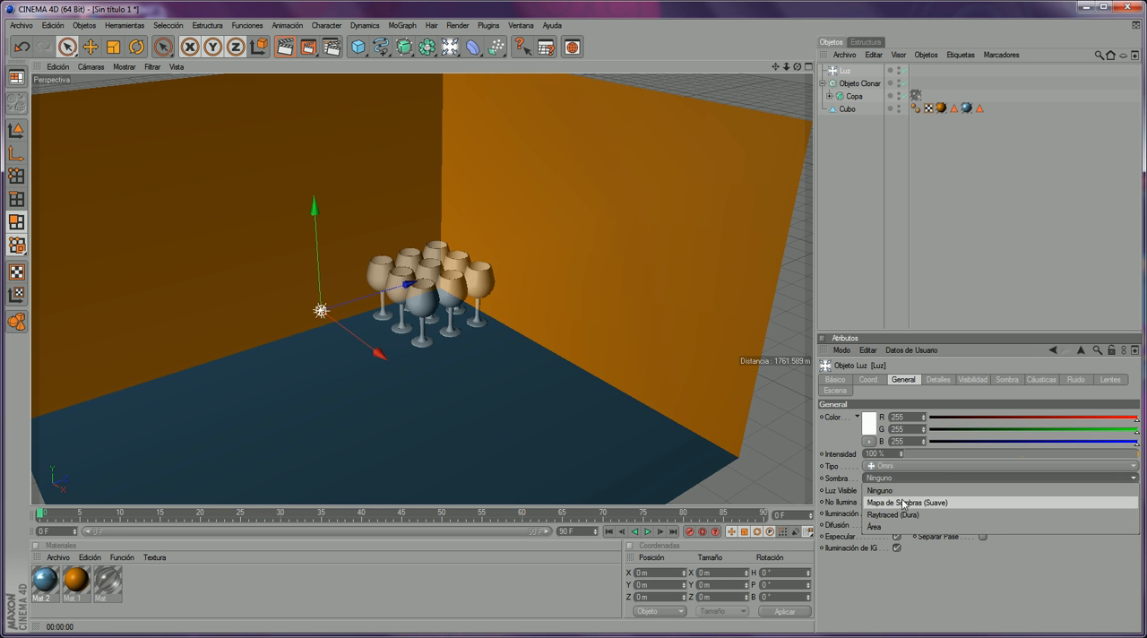
left_click(896, 501)
scroll(399, 363, "up", 1)
scroll(402, 354, "up", 5)
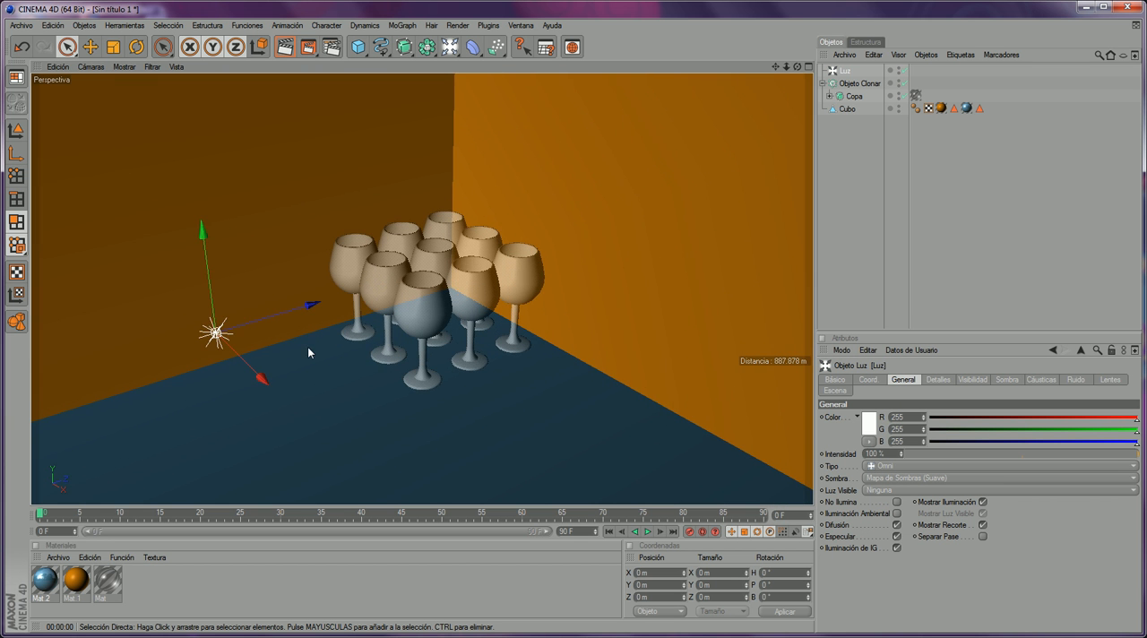
mouse_move(312, 310)
left_mouse_down()
mouse_move(322, 307)
mouse_move(285, 319)
mouse_move(306, 312)
left_mouse_up()
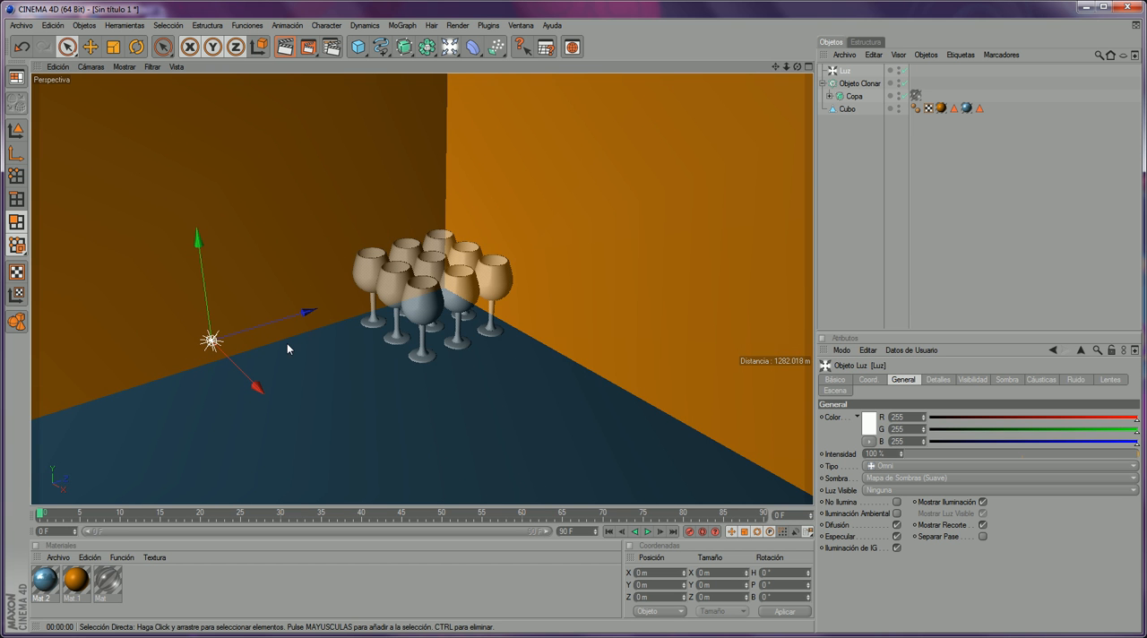
- Duplicate the light, move the copy to the opposite side of the glasses and set its intensity to 44 %
key("ctrl+c")
key("ctrl+v")
left_click_drag(252, 380, 371, 502)
left_click_drag(403, 415, 566, 346)
left_click_drag(527, 395, 564, 419)
left_click_drag(937, 454, 1008, 451)
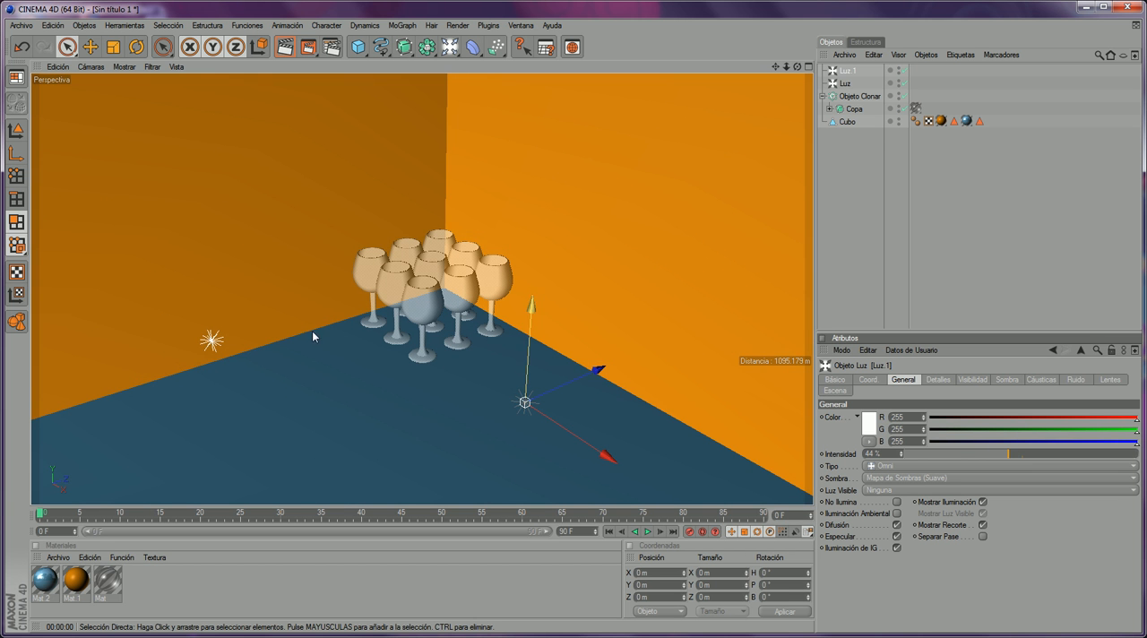
- Set the original light's intensity to 69 % and render a close view of the glasses in the picture viewer
left_click(846, 83)
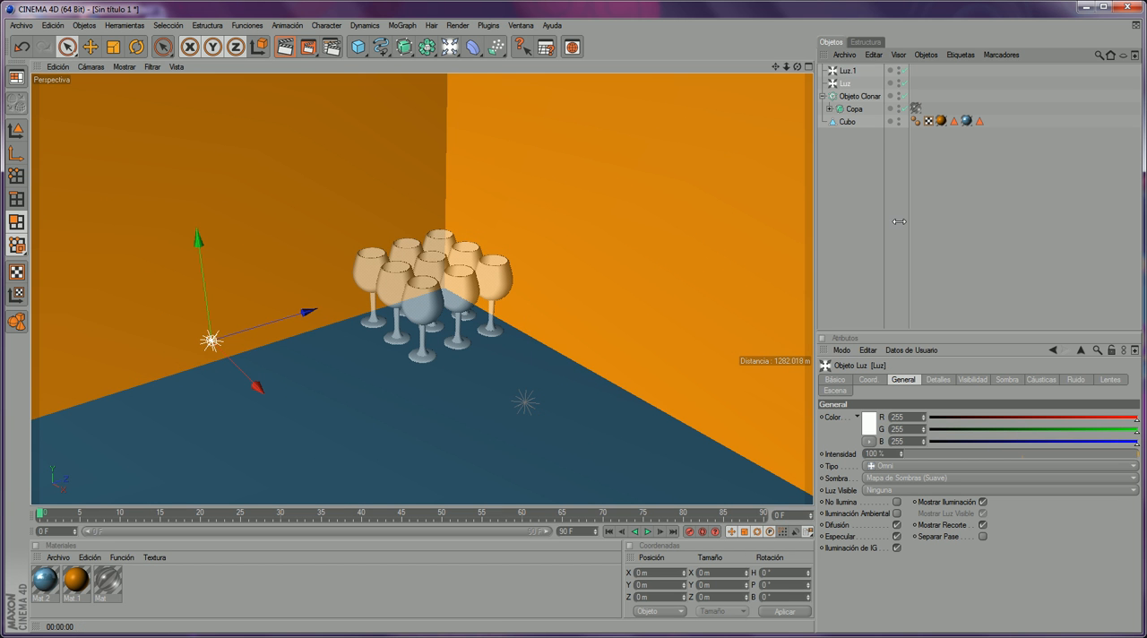
left_click_drag(979, 454, 1067, 419)
right_click_drag(476, 233, 798, 73, "alt")
left_click_drag(796, 67, 778, 63)
left_click(308, 47)
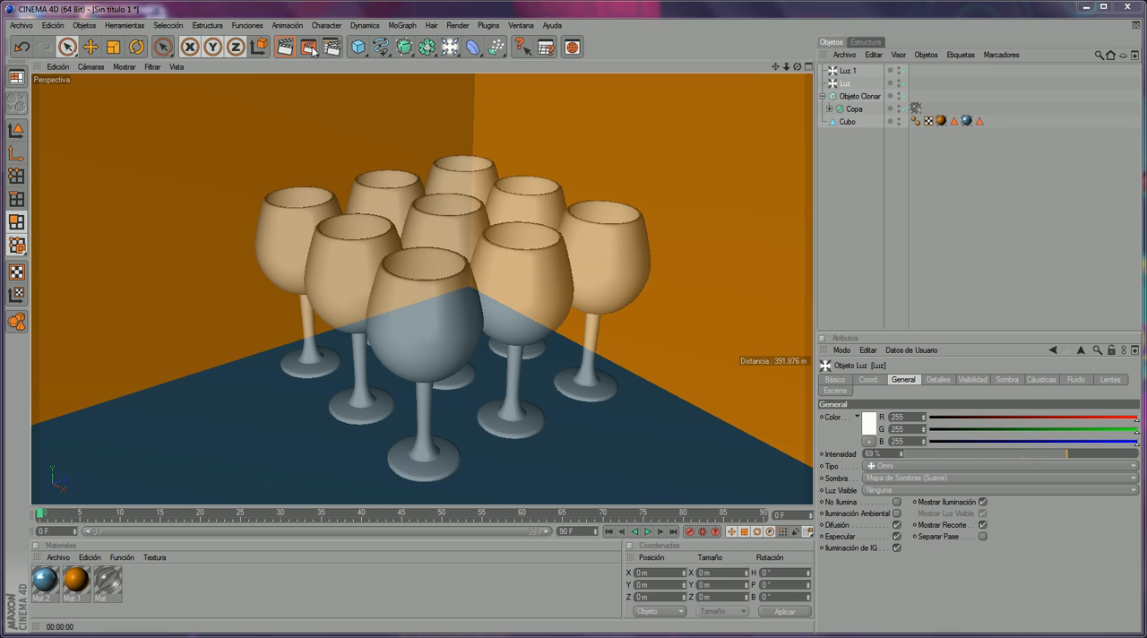
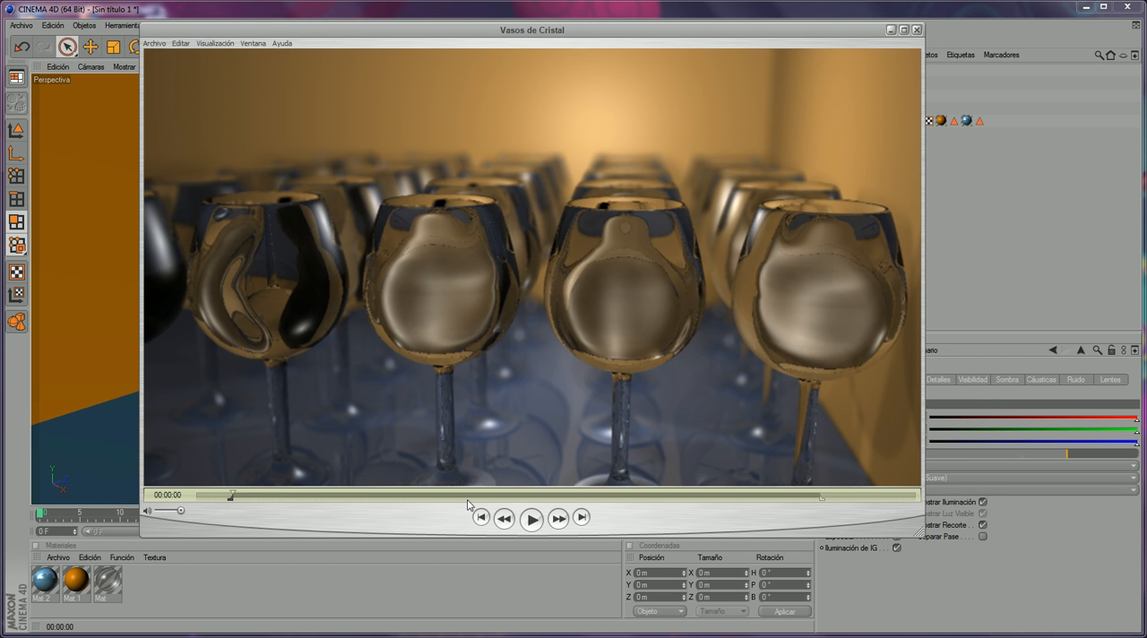
- Scrub through the reference video Vasos de Cristal to study its camera movement, and close it
left_click_drag(462, 495, 222, 501)
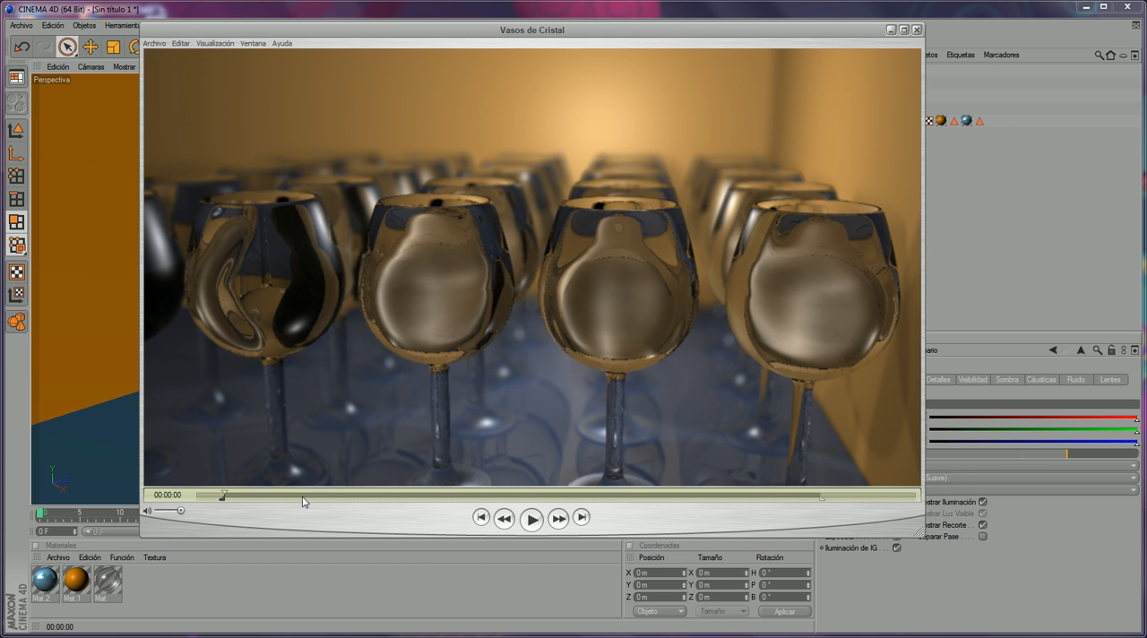
left_click(915, 29)
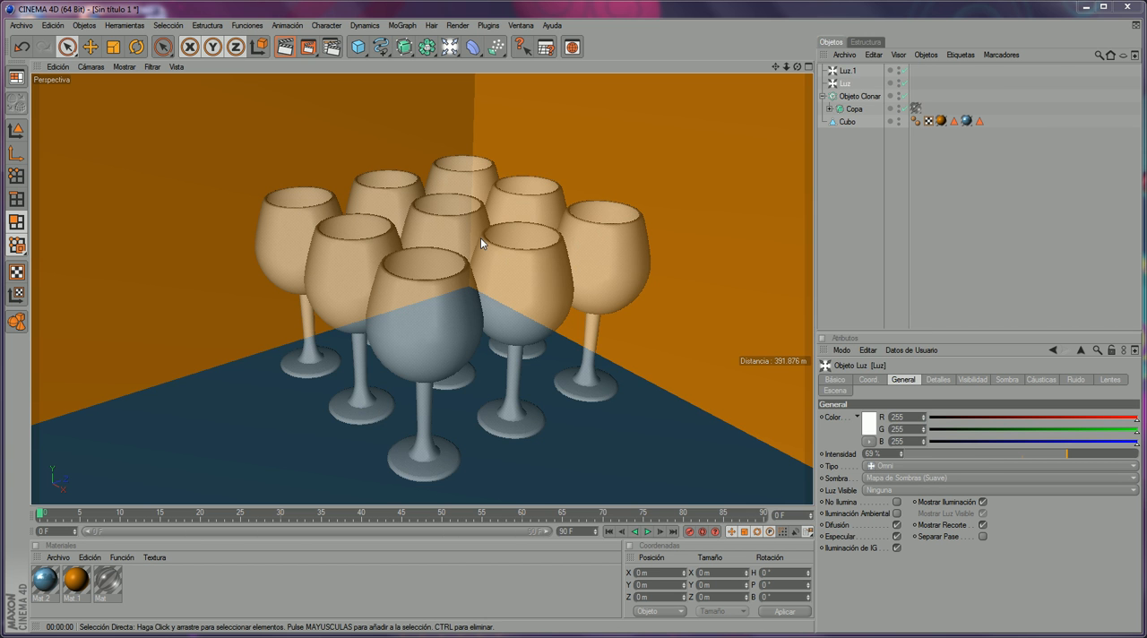
- Add a scene camera (Cámara) from a close viewpoint just above the rims of the glasses
mouse_move(797, 68)
left_mouse_down()
mouse_move(762, 50)
mouse_move(799, 66)
mouse_move(632, 69)
mouse_move(647, 107)
mouse_move(794, 98)
left_mouse_up()
left_click(854, 108)
left_click(855, 97)
scroll(776, 108, "up", 1)
scroll(775, 107, "up", 4)
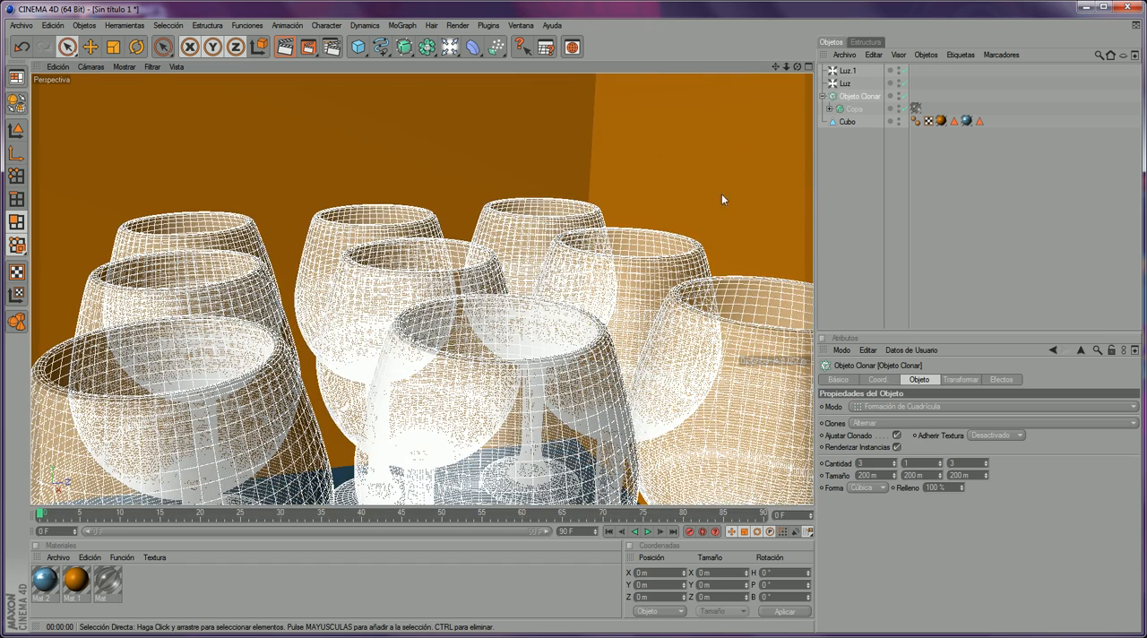
left_click(104, 518)
left_click_drag(104, 518, 2, 534)
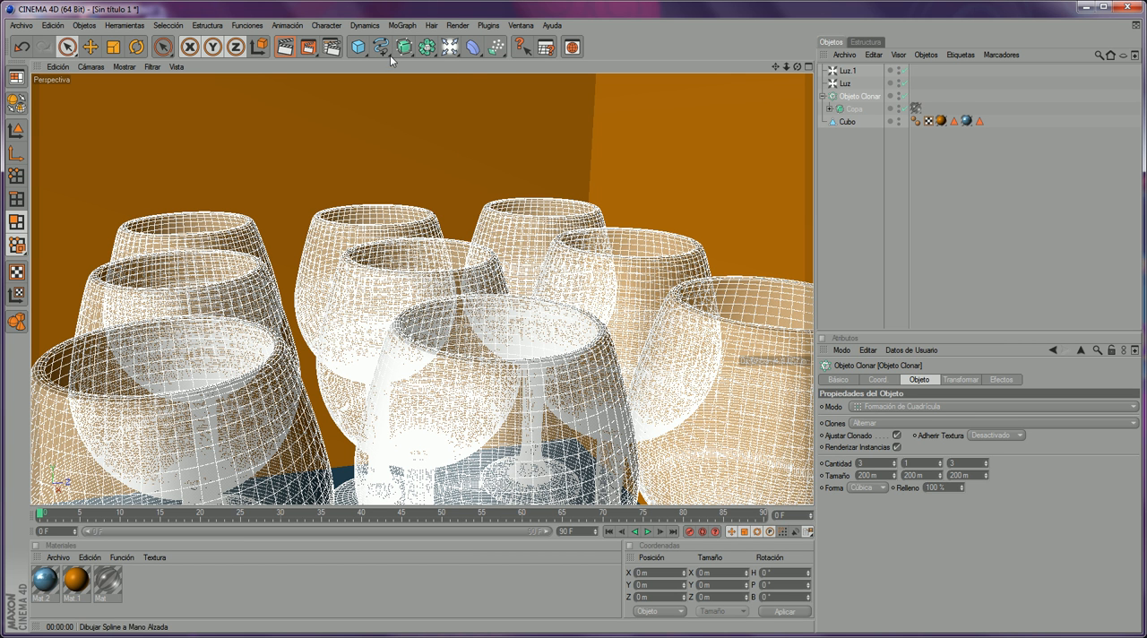
left_click(448, 47)
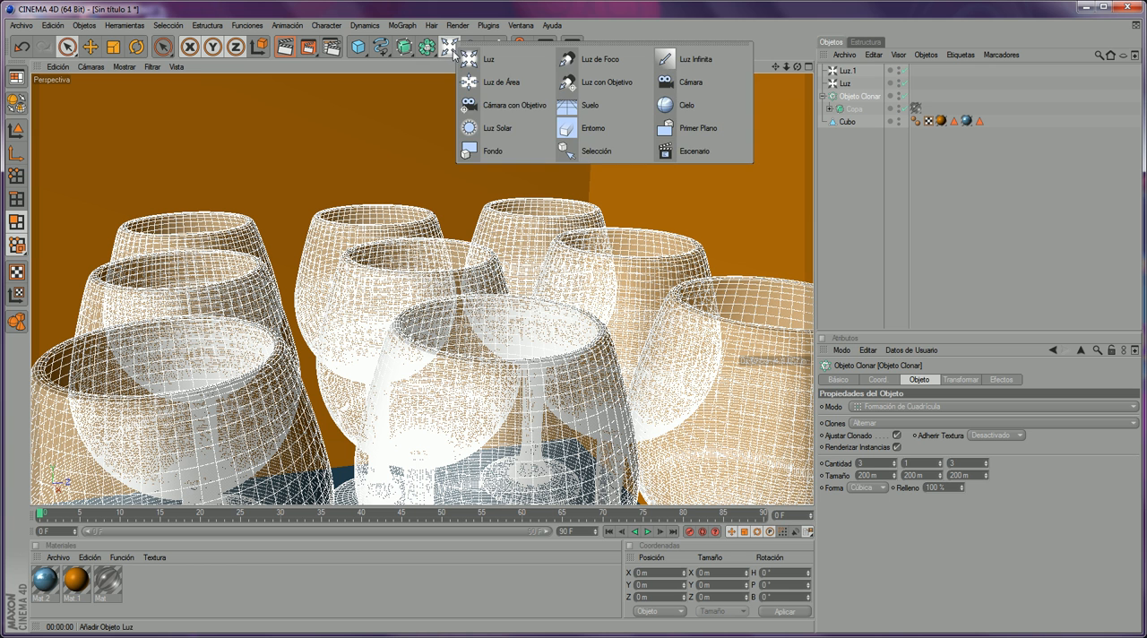
left_click(83, 25)
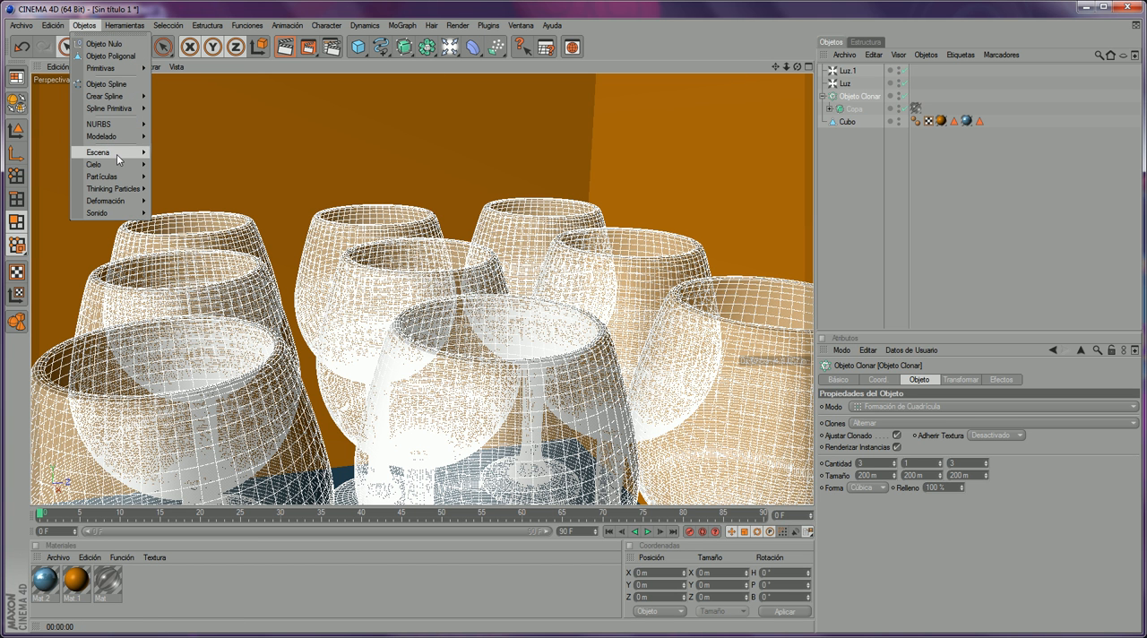
mouse_move(116, 154)
left_click(200, 158)
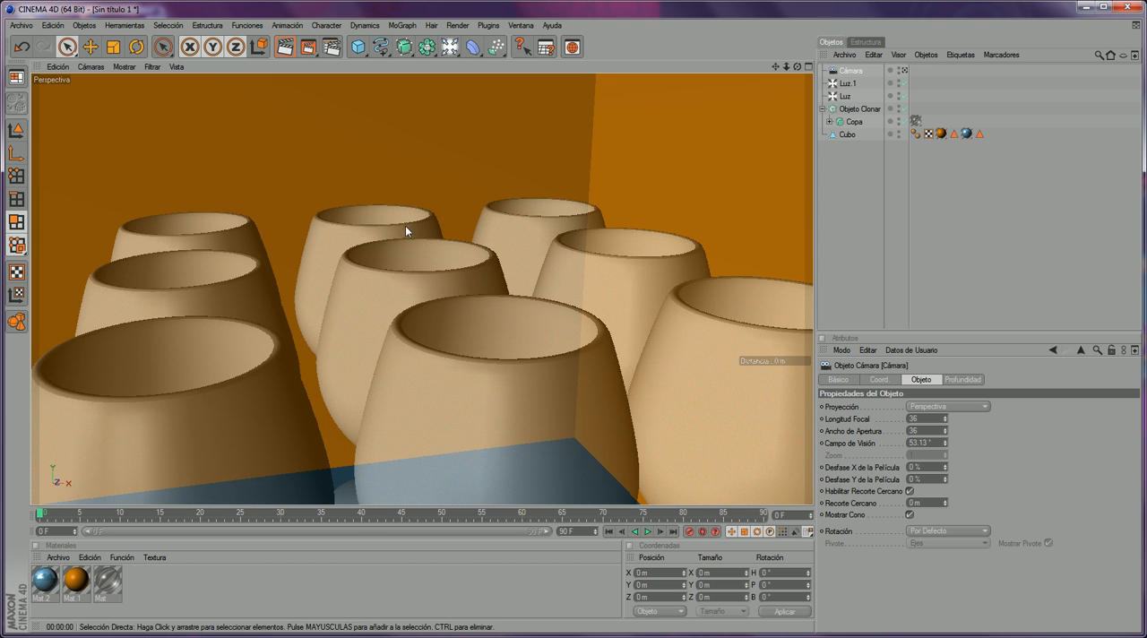
- Examine the new camera's position and viewing cone relative to the glass grid from outside
scroll(589, 192, "down", 6)
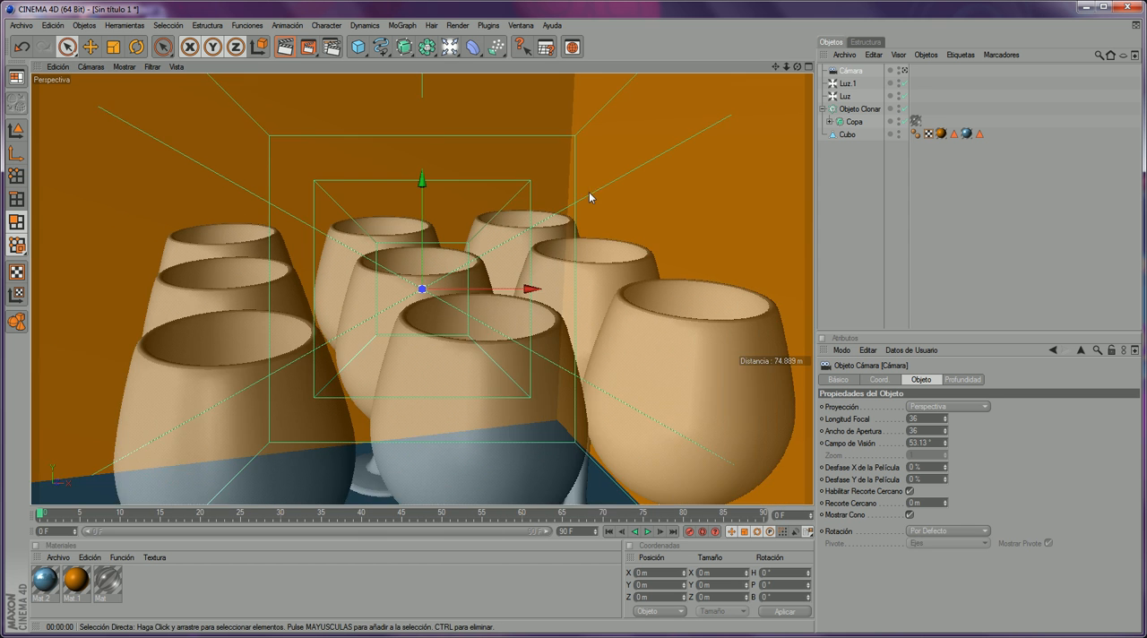
scroll(596, 193, "down", 6)
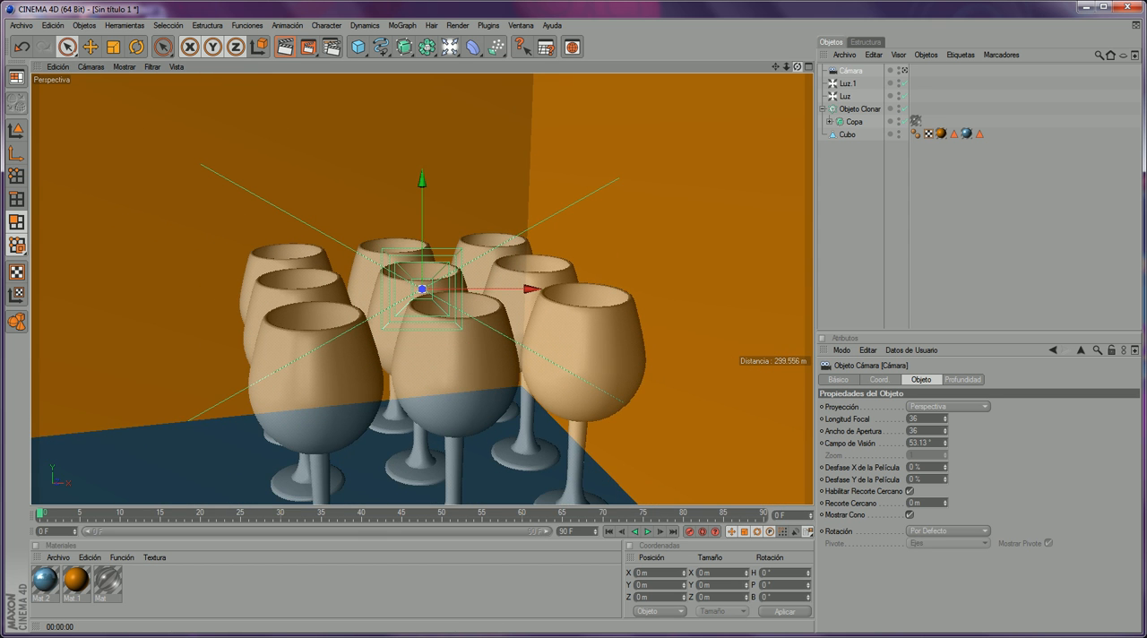
left_click_drag(444, 320, 587, 316, "alt")
scroll(439, 317, "down", 12)
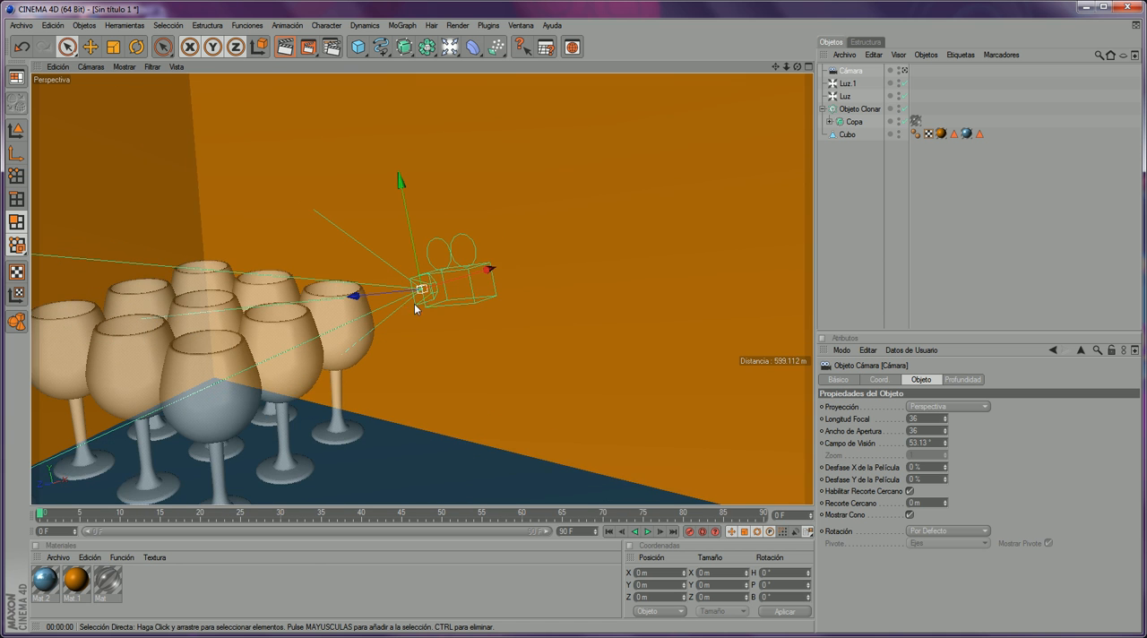
scroll(489, 270, "down", 1)
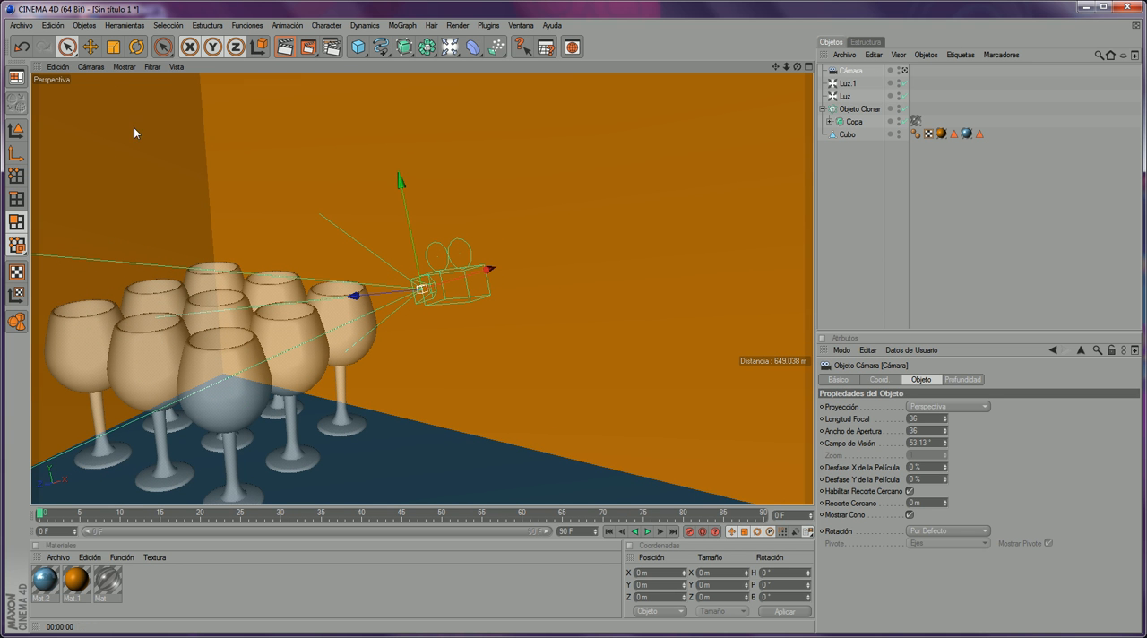
left_click(94, 68)
mouse_move(99, 87)
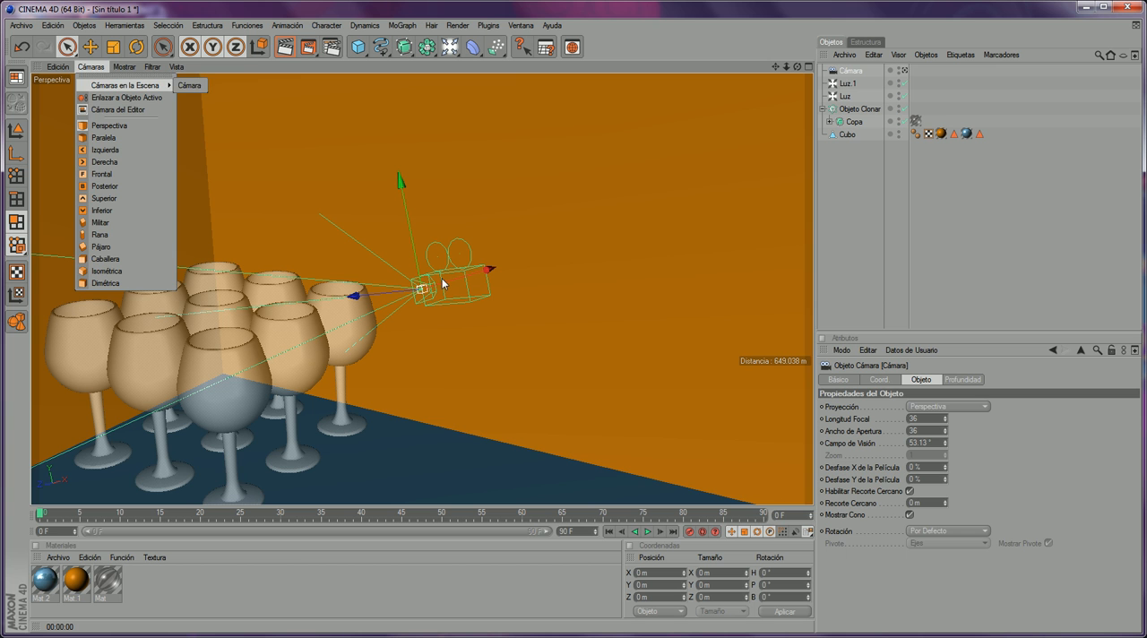
left_click(919, 192)
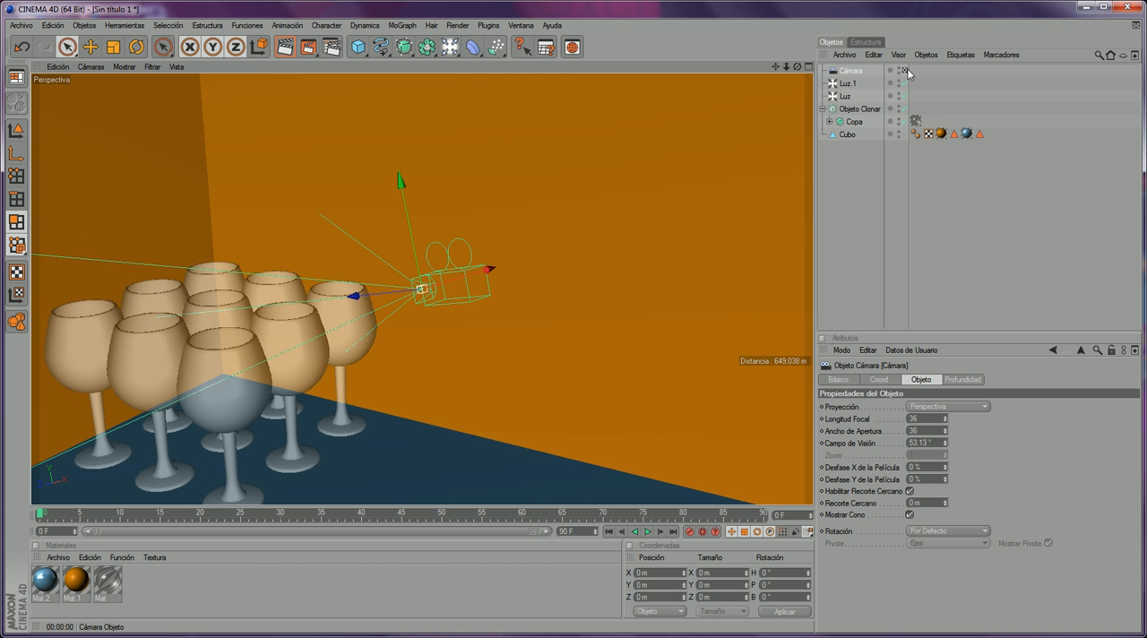
- Switch the perspective view so that it looks through the new camera
left_click(907, 70)
left_click(907, 71)
left_click(907, 71)
left_click(907, 71)
left_click(906, 71)
left_click(906, 71)
left_click(907, 71)
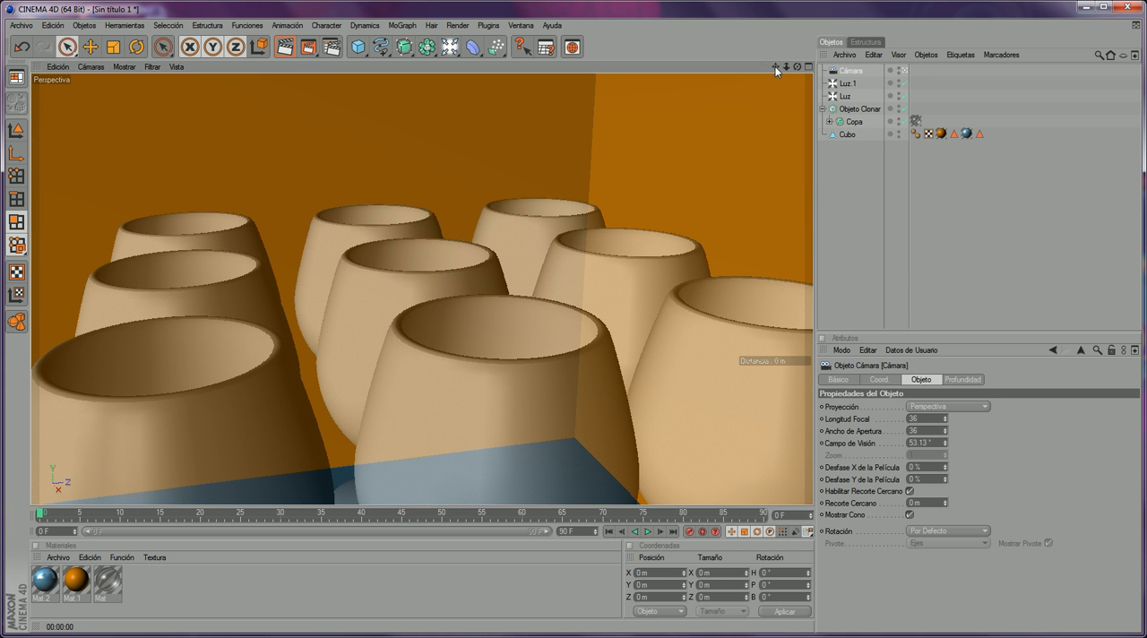
- Pull the camera back and orbit it around the Objeto Clonar to face the glass rows almost straight on from slightly above
left_click_drag(785, 68, 782, 25)
scroll(770, 94, "up", 5)
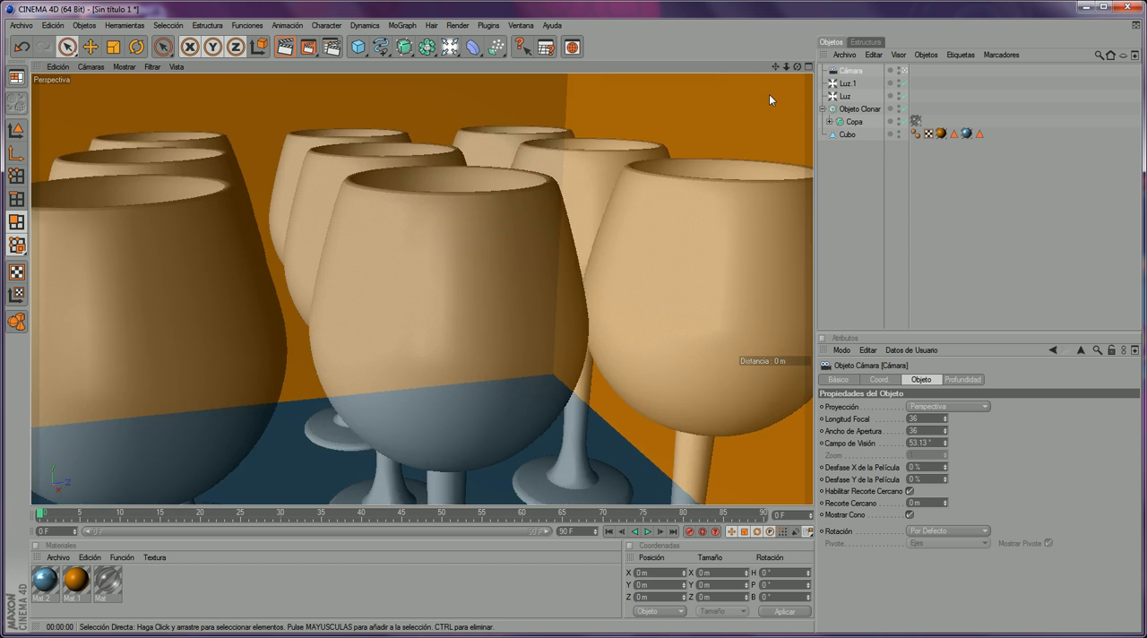
scroll(771, 91, "down", 5)
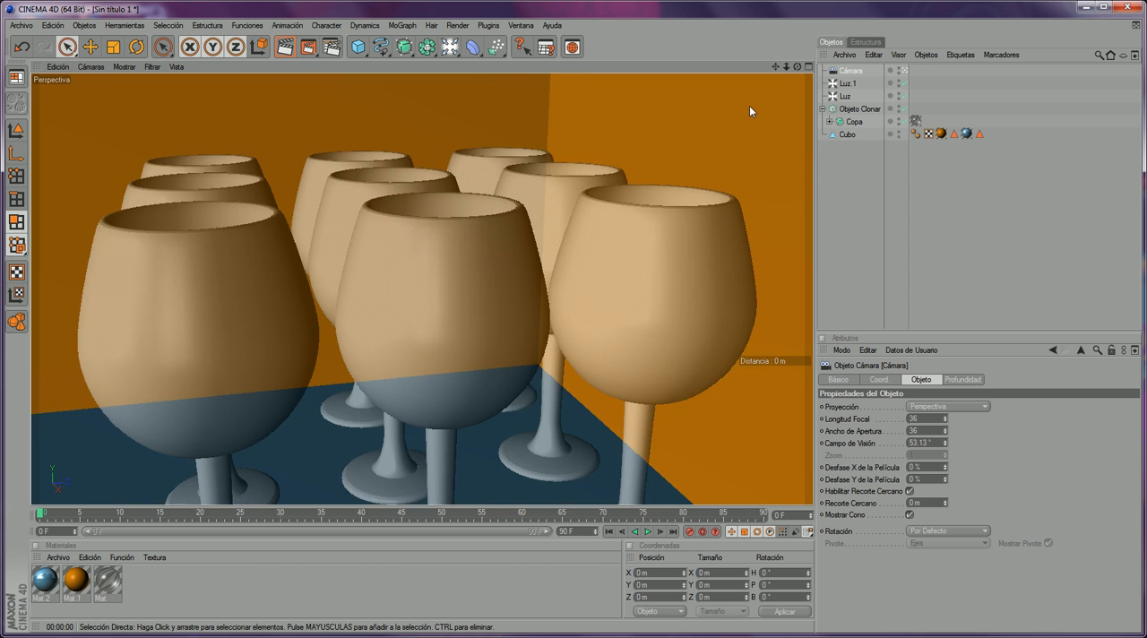
scroll(749, 106, "up", 2)
left_click_drag(775, 67, 755, 70)
scroll(602, 141, "down", 1)
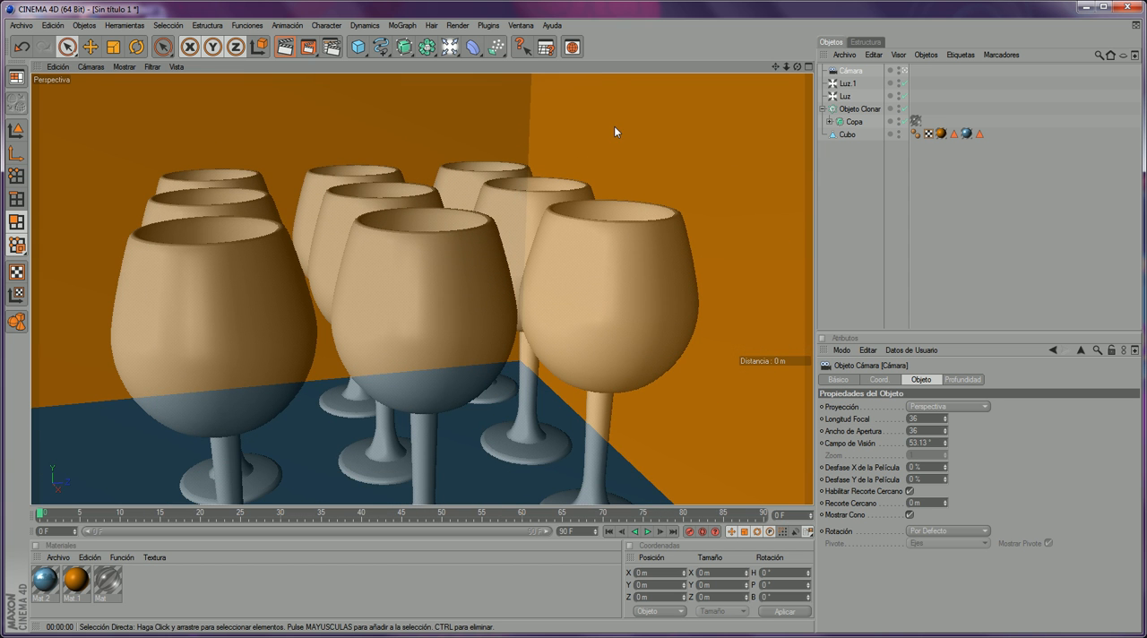
left_click(852, 109)
left_click_drag(797, 66, 823, 71)
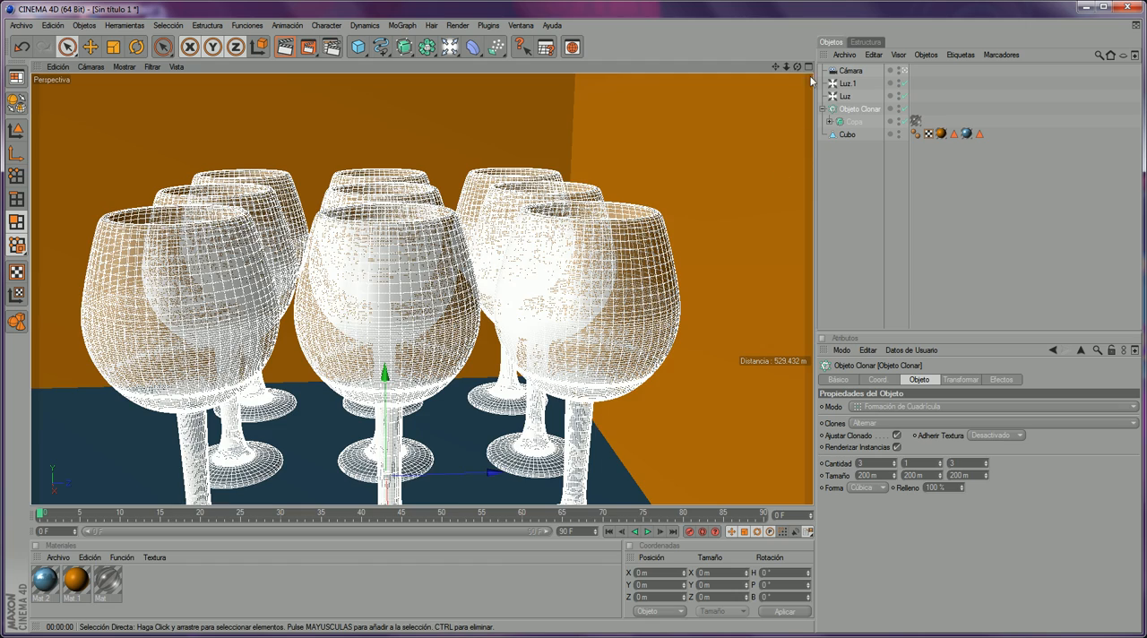
mouse_move(797, 67)
left_mouse_down()
mouse_move(804, 55)
mouse_move(782, 60)
mouse_move(778, 90)
mouse_move(791, 82)
left_mouse_up()
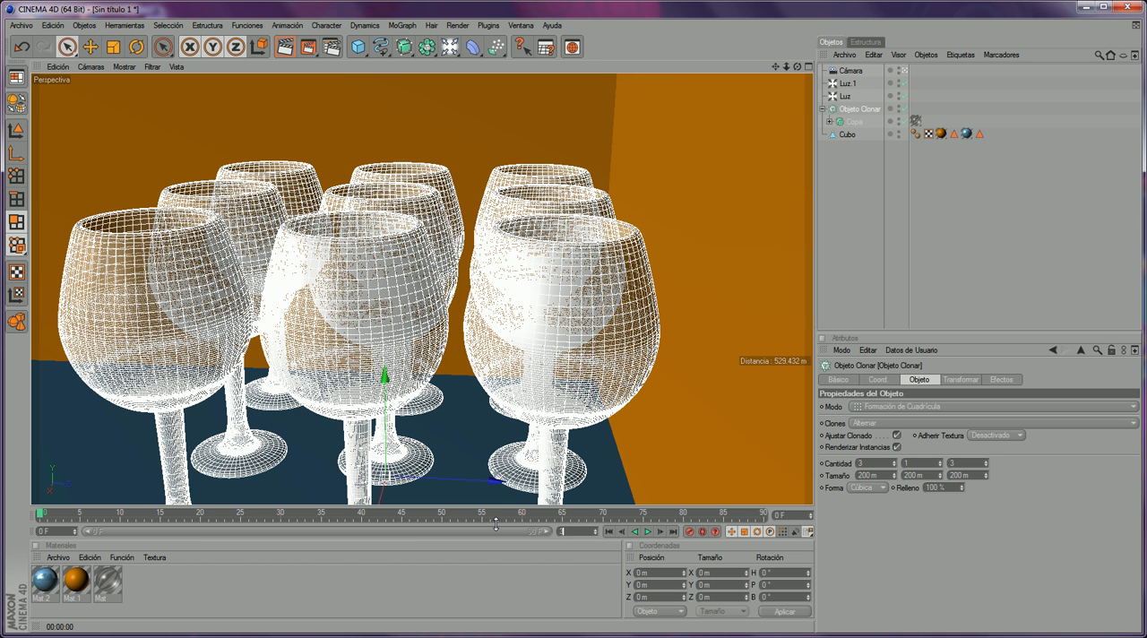
- Set the animation's length to 300 frames, extend the visible timeline range to it and play it briefly
key("Return")
left_click_drag(227, 536, 542, 531)
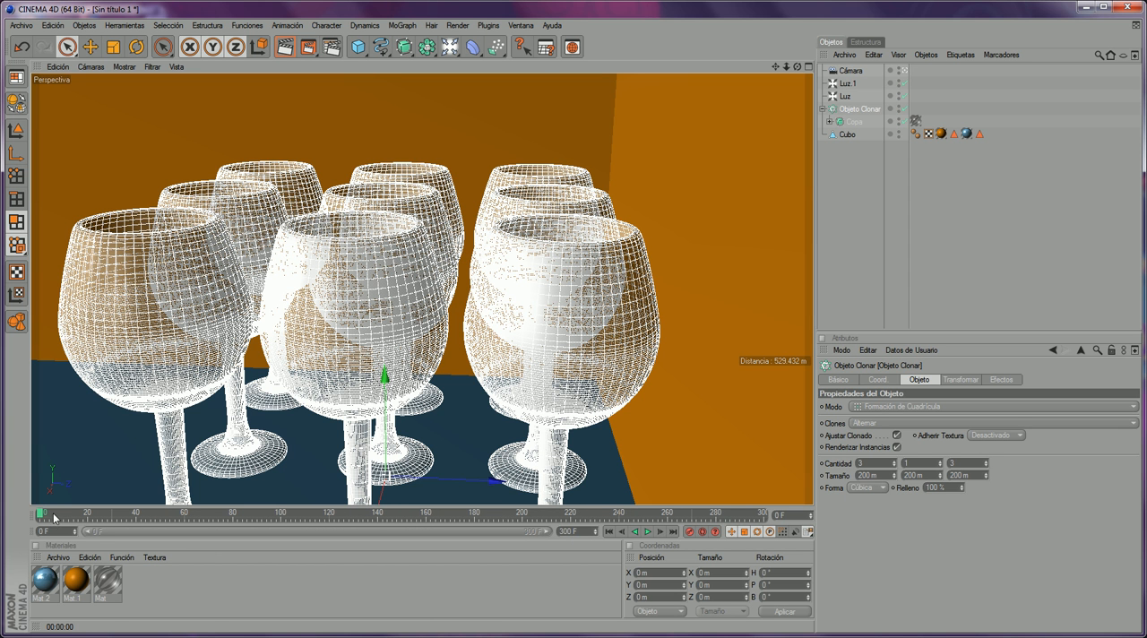
left_click(647, 531)
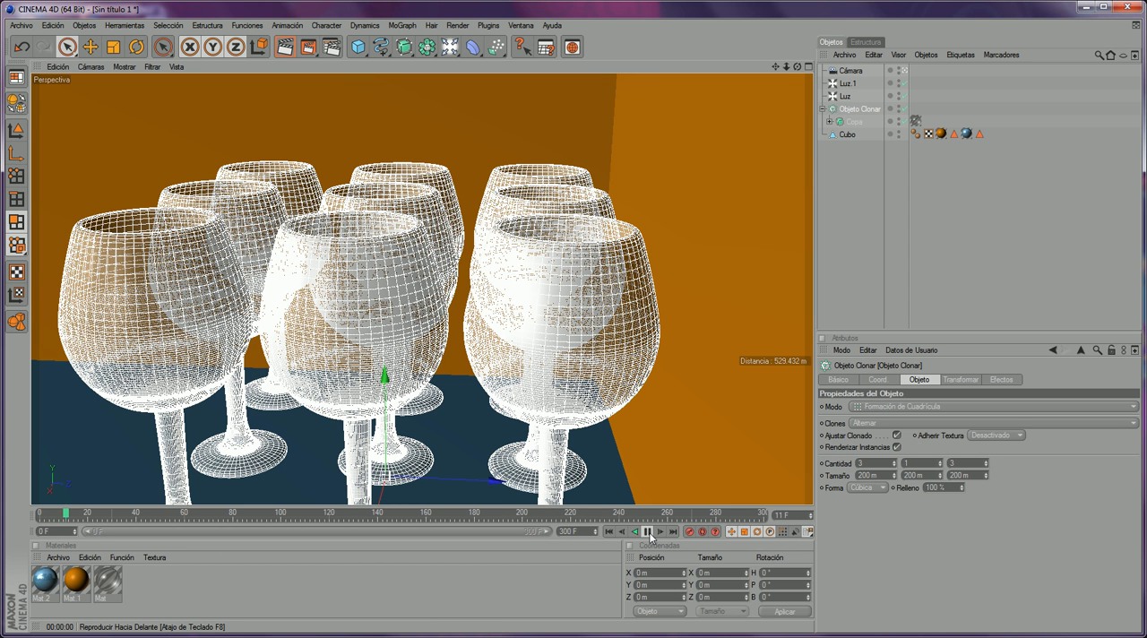
left_click(648, 531)
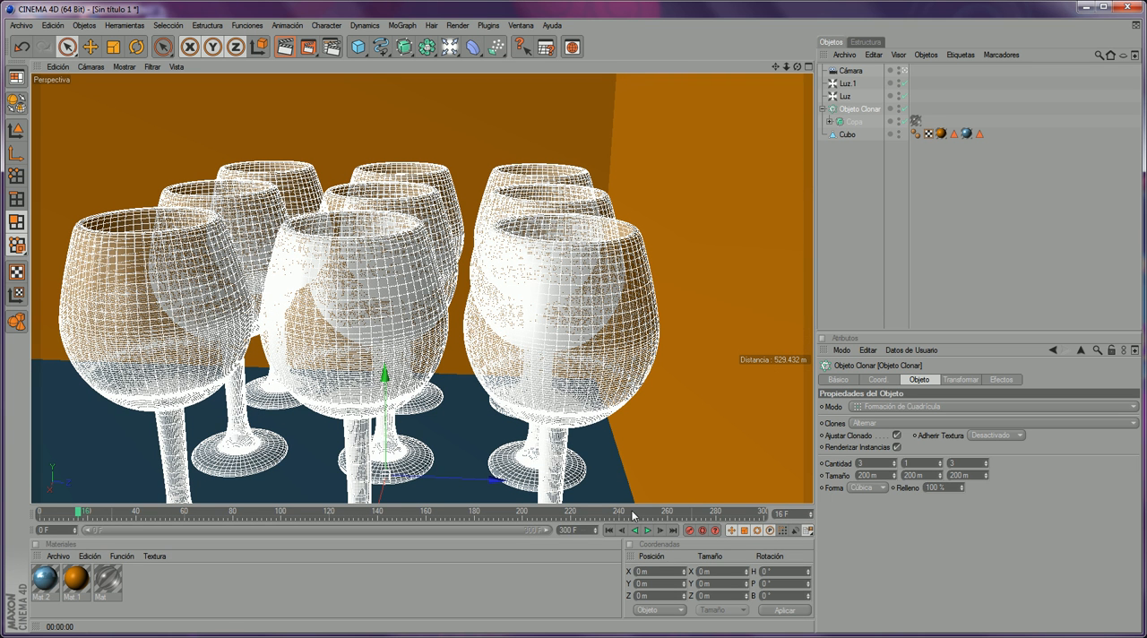
- Set the animation's length to 100 frames, play it briefly and return to frame 0
left_click_drag(583, 530, 510, 523)
type("100")
key("Return")
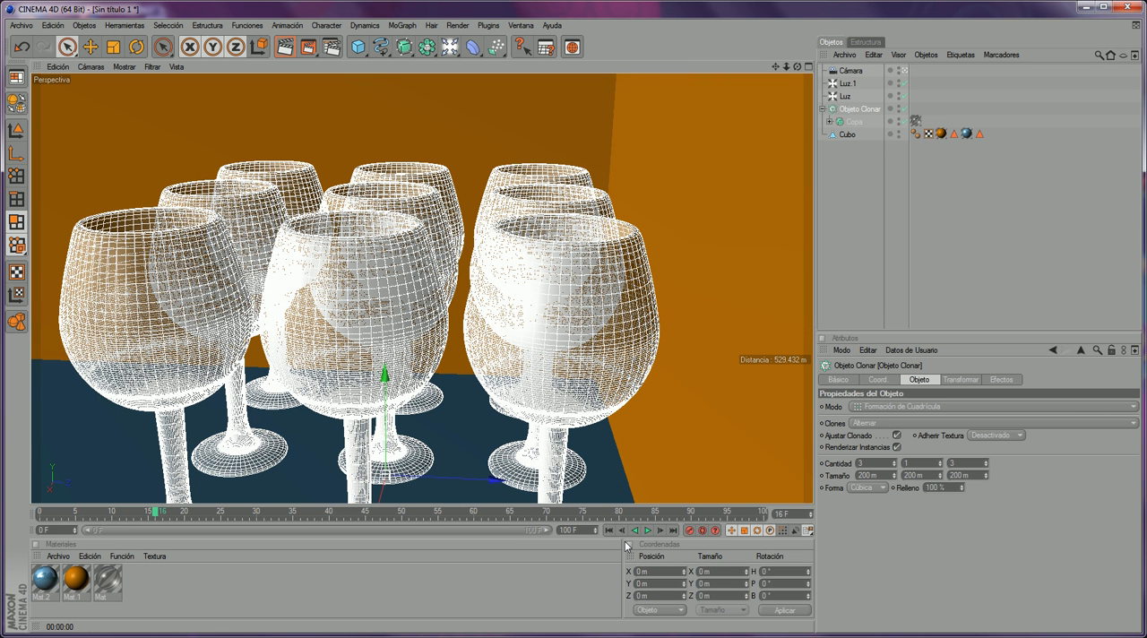
left_click(648, 530)
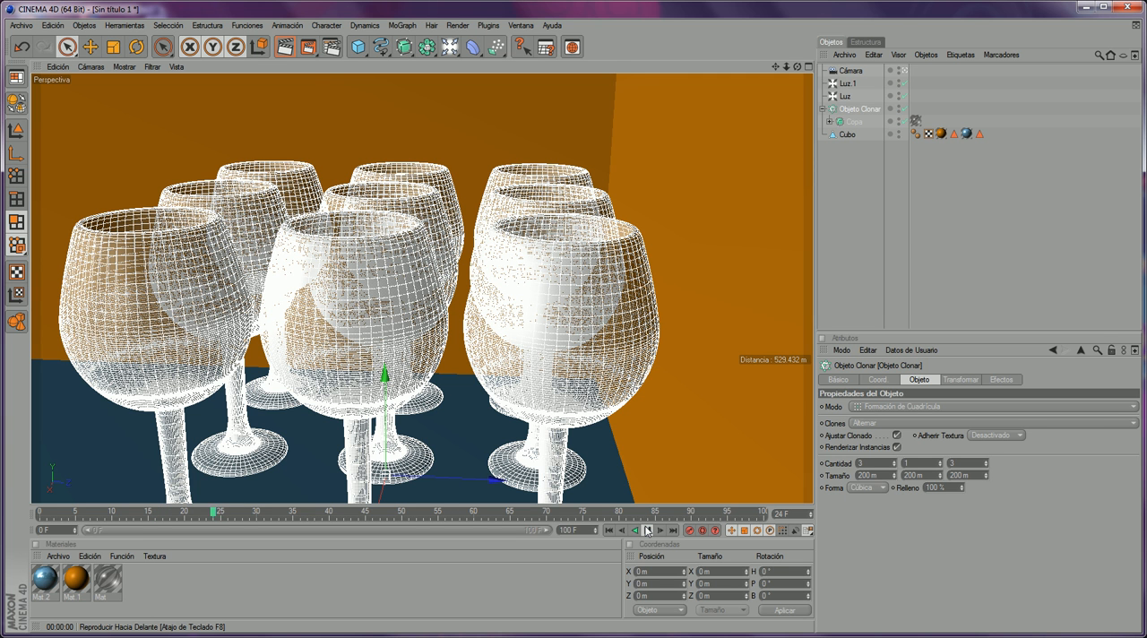
left_click(648, 530)
left_click_drag(251, 517, 2, 521)
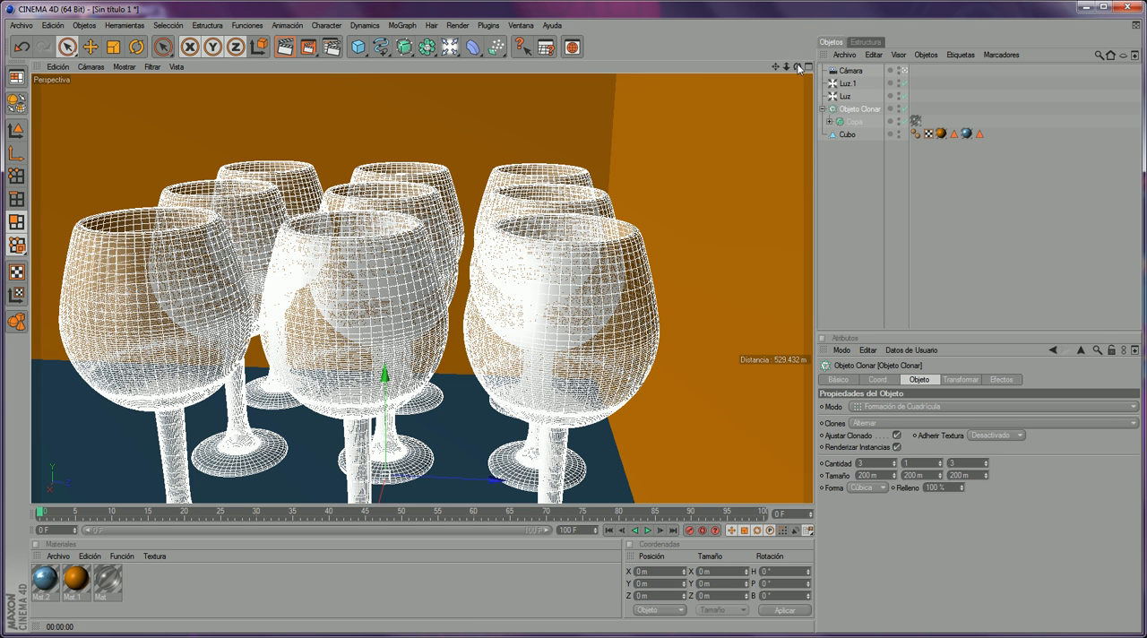
- Select the camera, look over its coordinate and object properties, and record its starting keyframe at frame 0
left_click(851, 70)
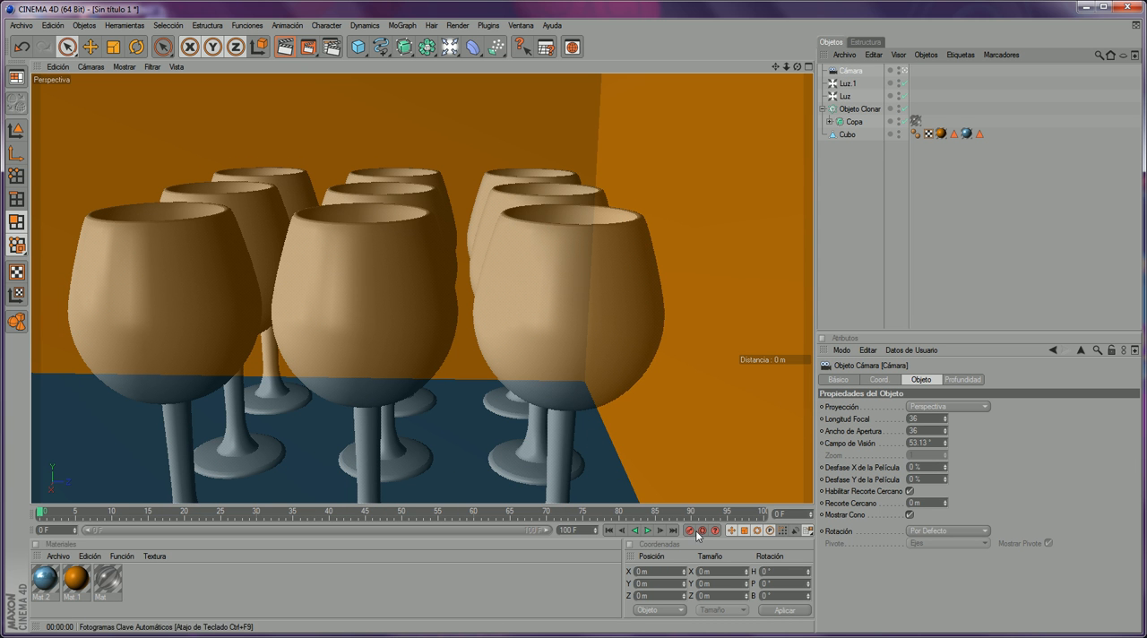
left_click(878, 380)
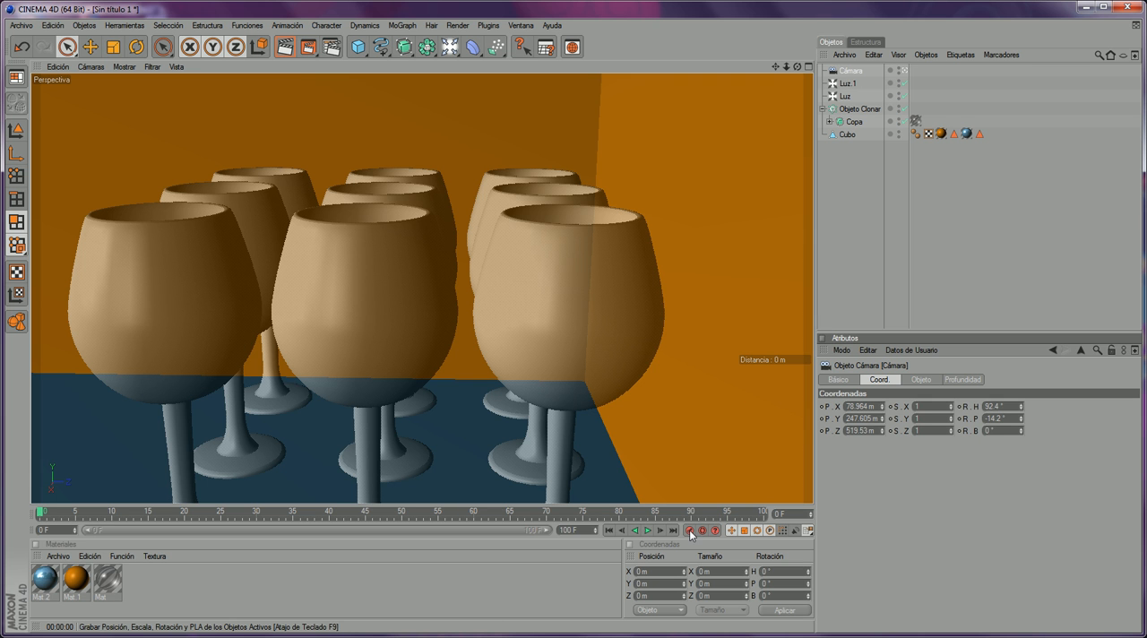
left_click(921, 379)
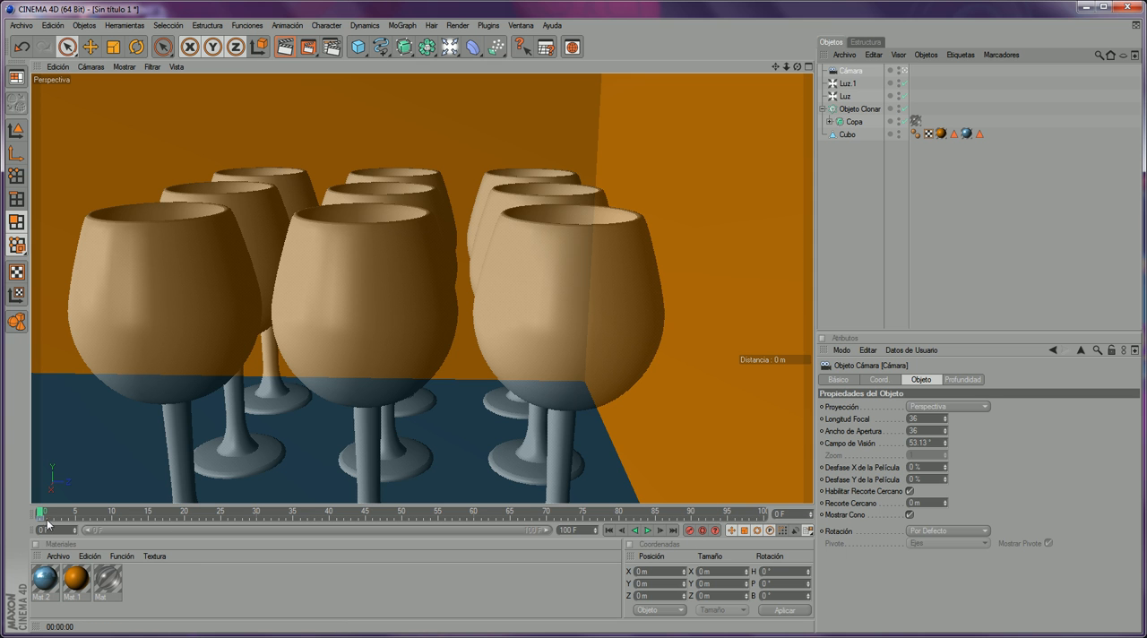
left_click_drag(46, 512, 53, 512)
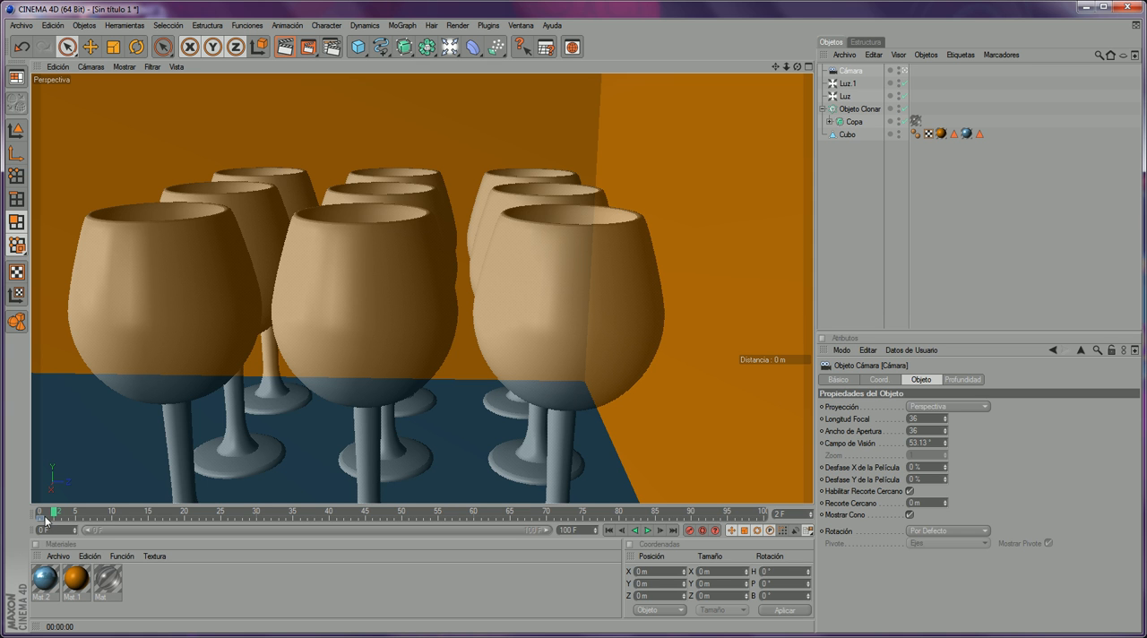
- Go to frame 55 and try orbiting the camera around the glass grid to a new angle
left_click_drag(54, 515, 222, 521)
left_click_drag(28, 555, 352, 544)
left_click_drag(434, 554, 441, 546)
left_click(850, 110)
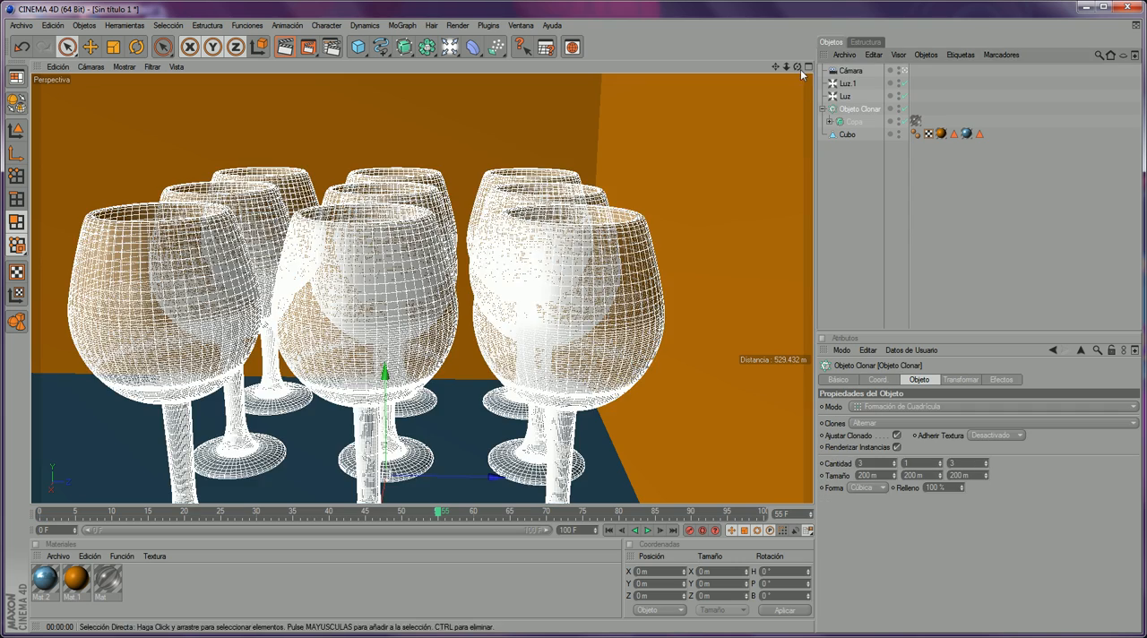
left_click_drag(797, 67, 822, 71)
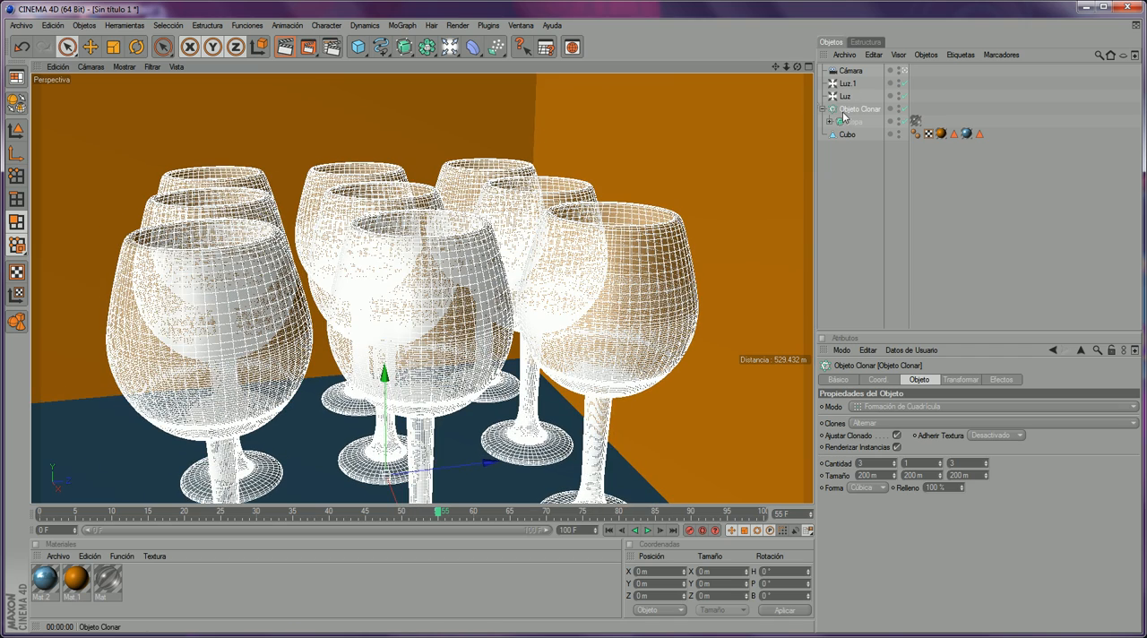
mouse_move(796, 67)
left_mouse_down()
mouse_move(793, 43)
mouse_move(794, 66)
mouse_move(781, 62)
mouse_move(785, 50)
left_mouse_up()
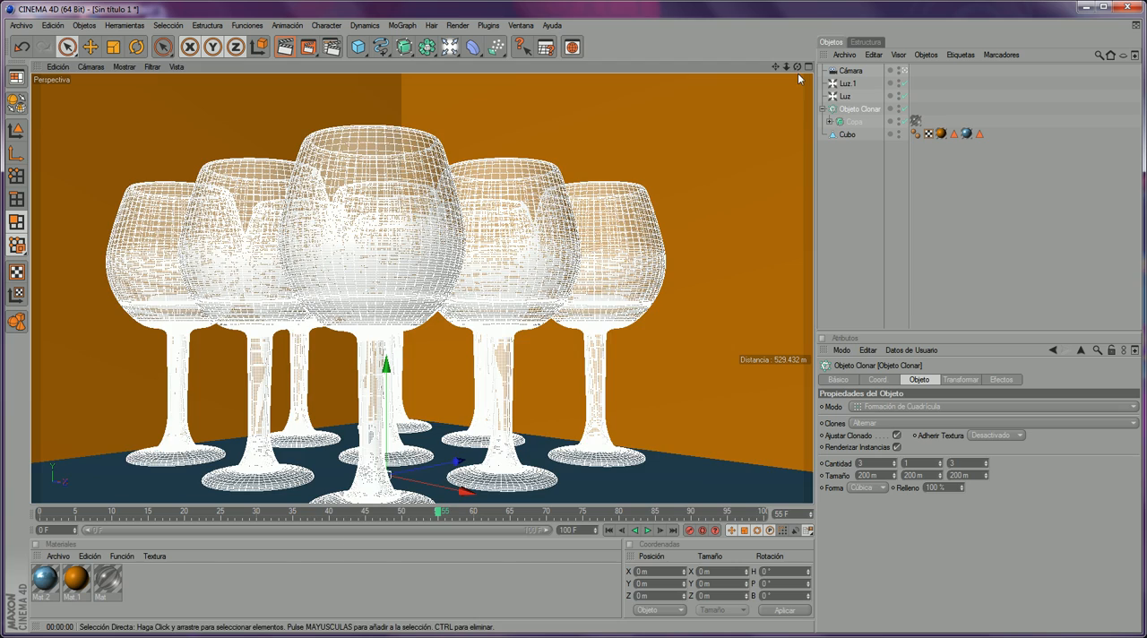
- Go to frame 53, orbit and move the camera close above the glass rims, and record a camera keyframe there
left_click(422, 514)
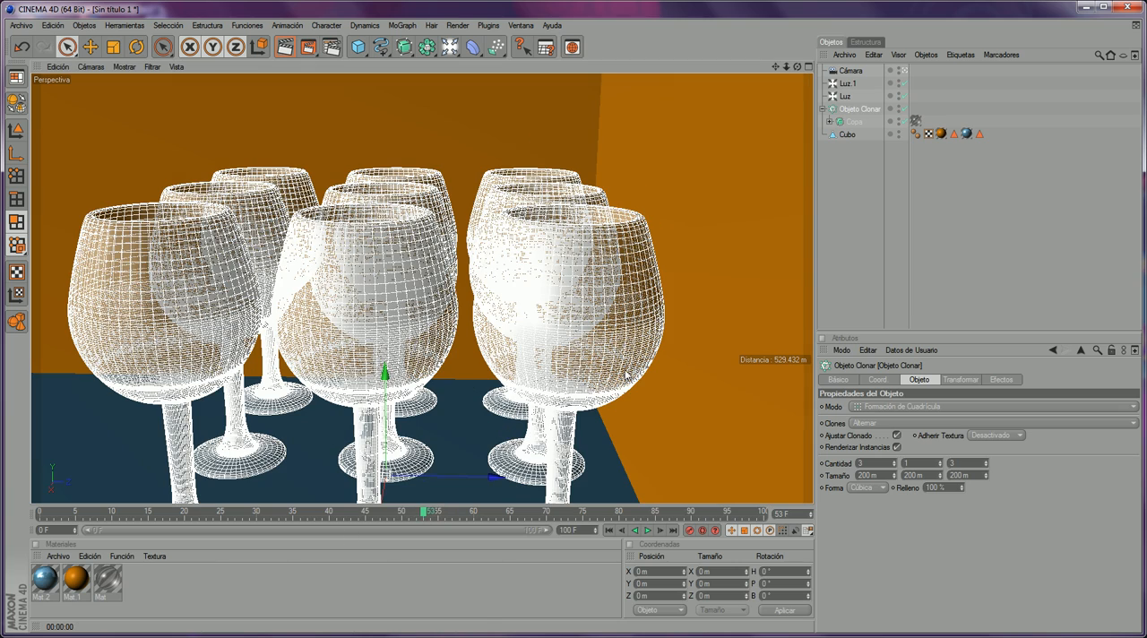
mouse_move(797, 67)
left_mouse_down()
mouse_move(837, 49)
mouse_move(797, 52)
mouse_move(774, 70)
mouse_move(792, 71)
left_mouse_up()
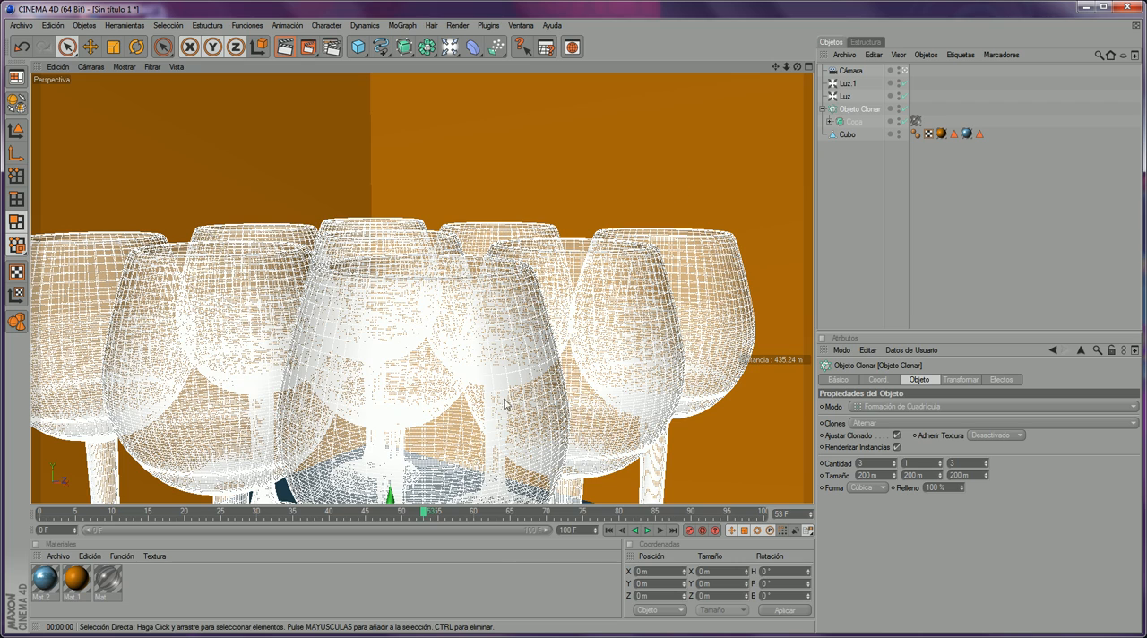
left_click_drag(781, 66, 739, 120)
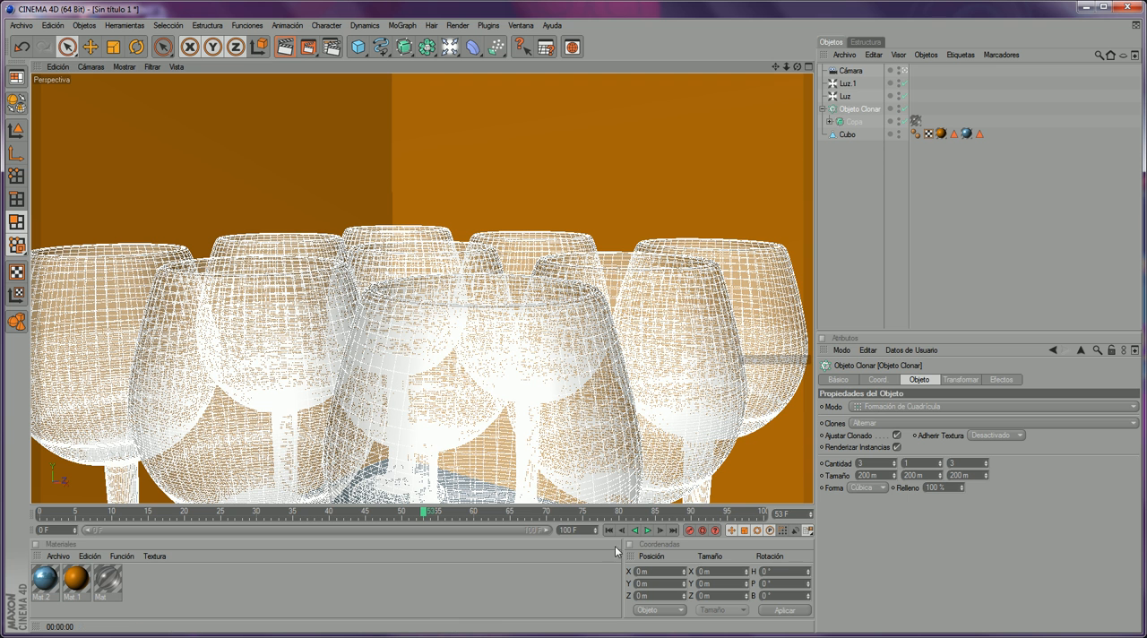
left_click(857, 71)
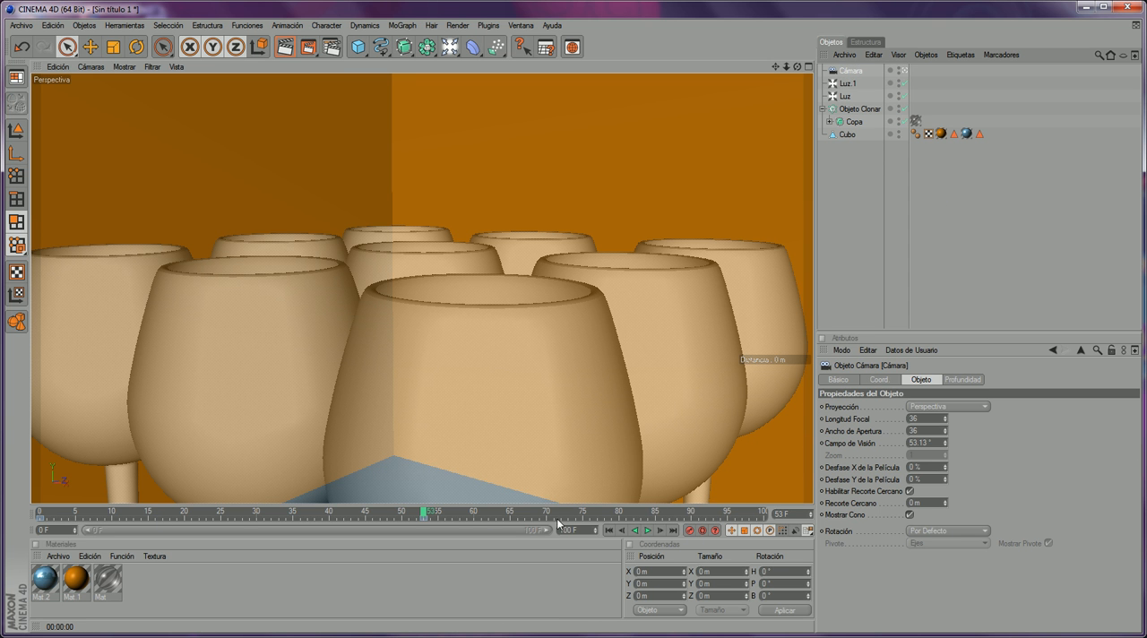
- Go to frame 100, move the camera down to a low view of the glasses' stems and bases, and record its keyframe
left_click(763, 514)
left_click_drag(785, 67, 813, 60)
left_click(848, 108)
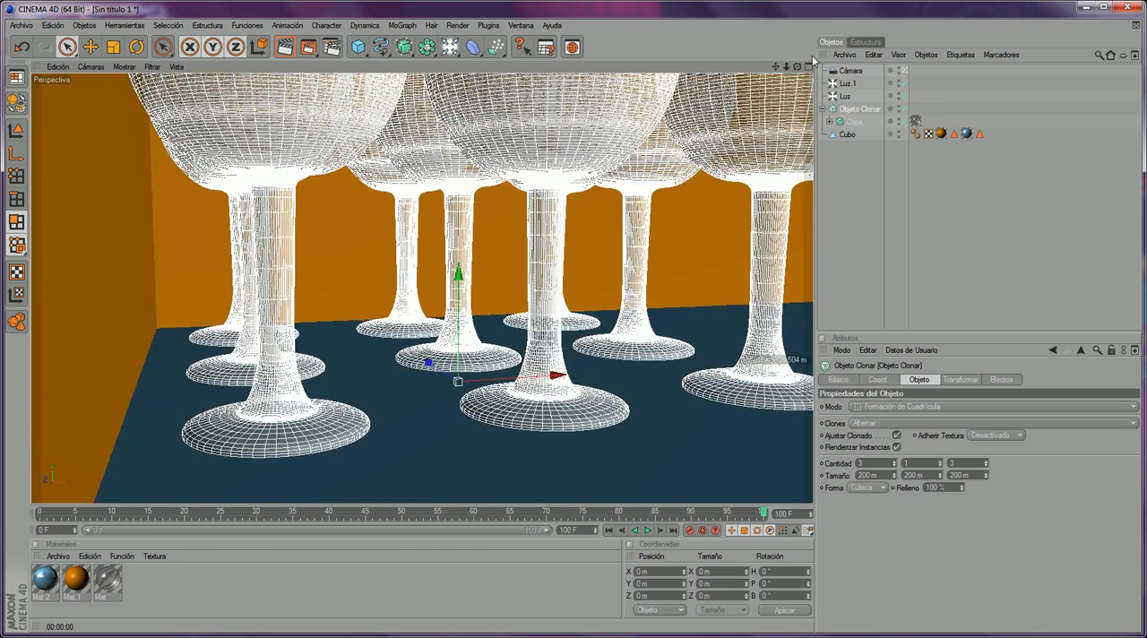
scroll(787, 160, "up", 3)
scroll(789, 119, "down", 1)
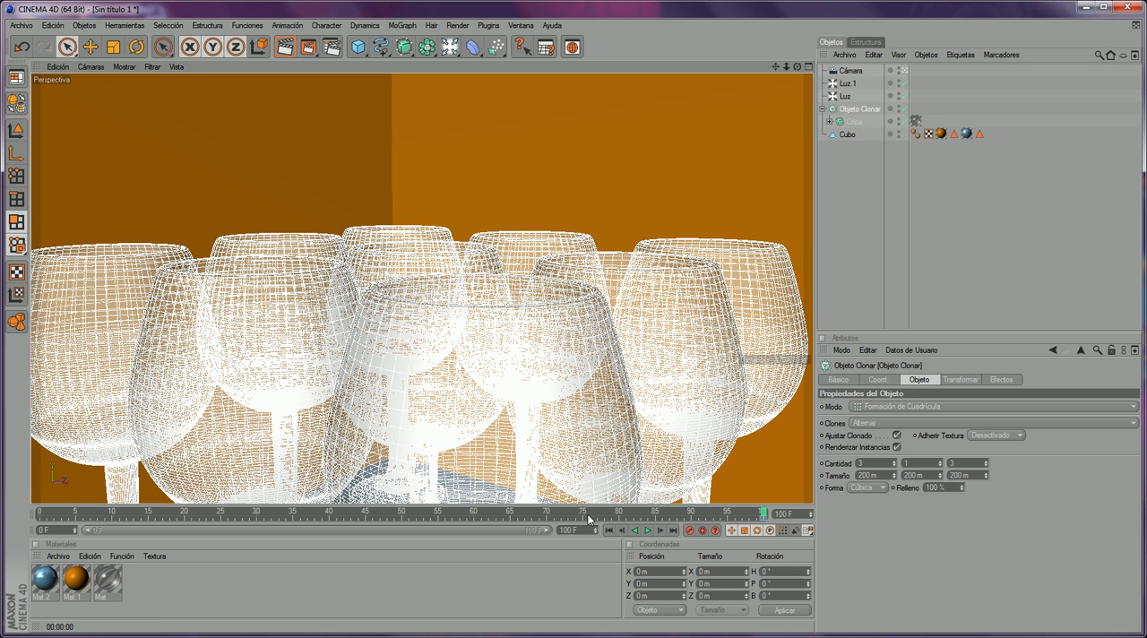
key("super")
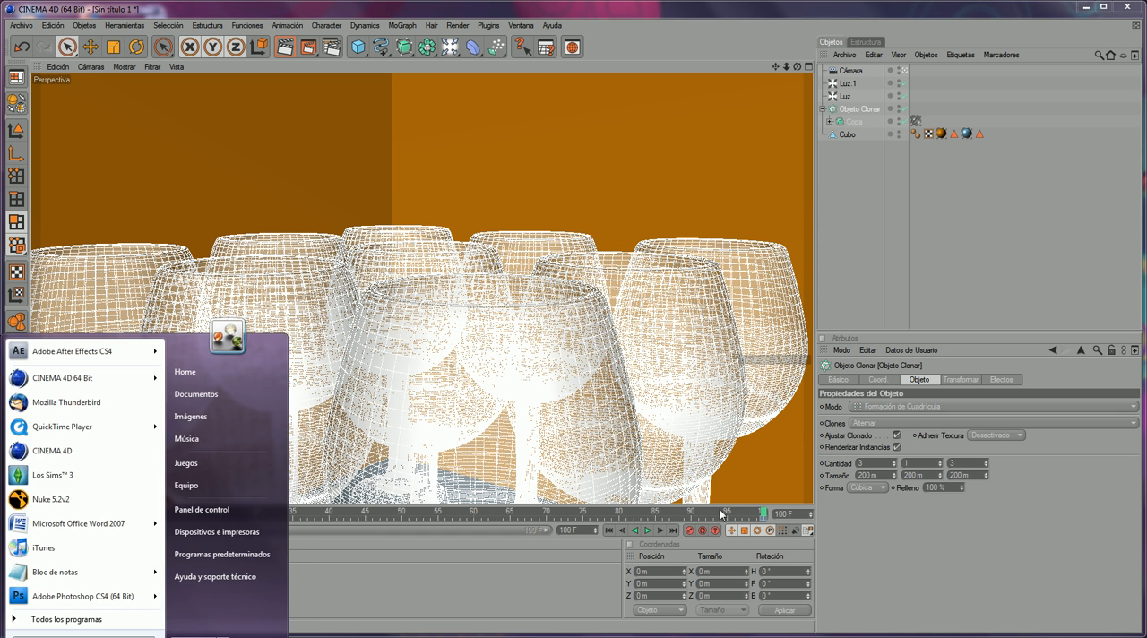
left_click(550, 570)
left_click(853, 72)
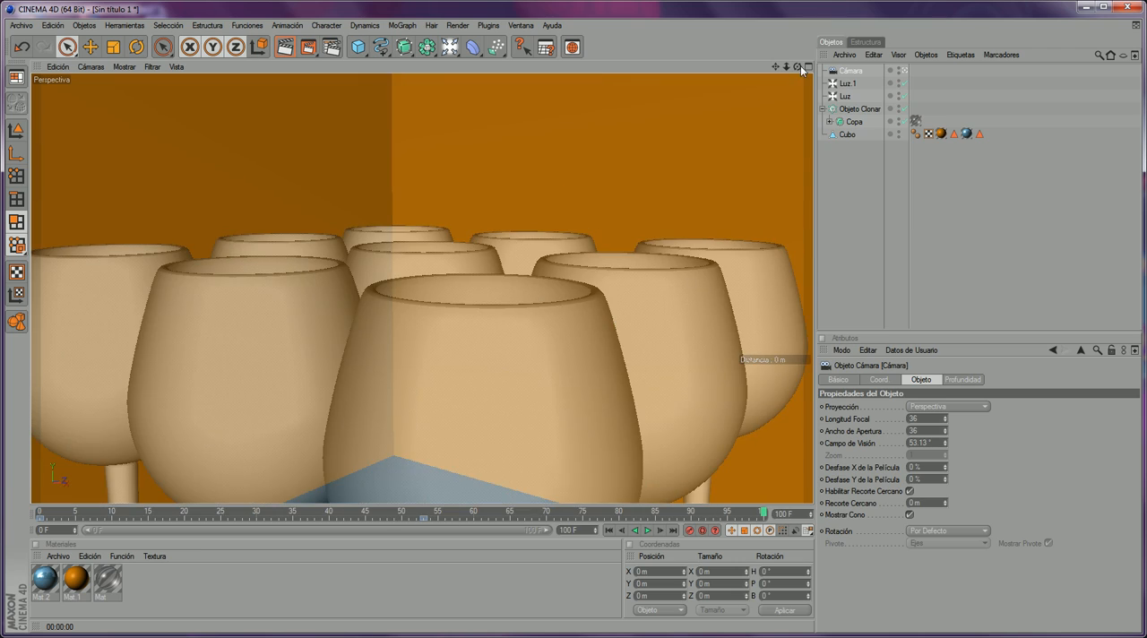
left_click(857, 109)
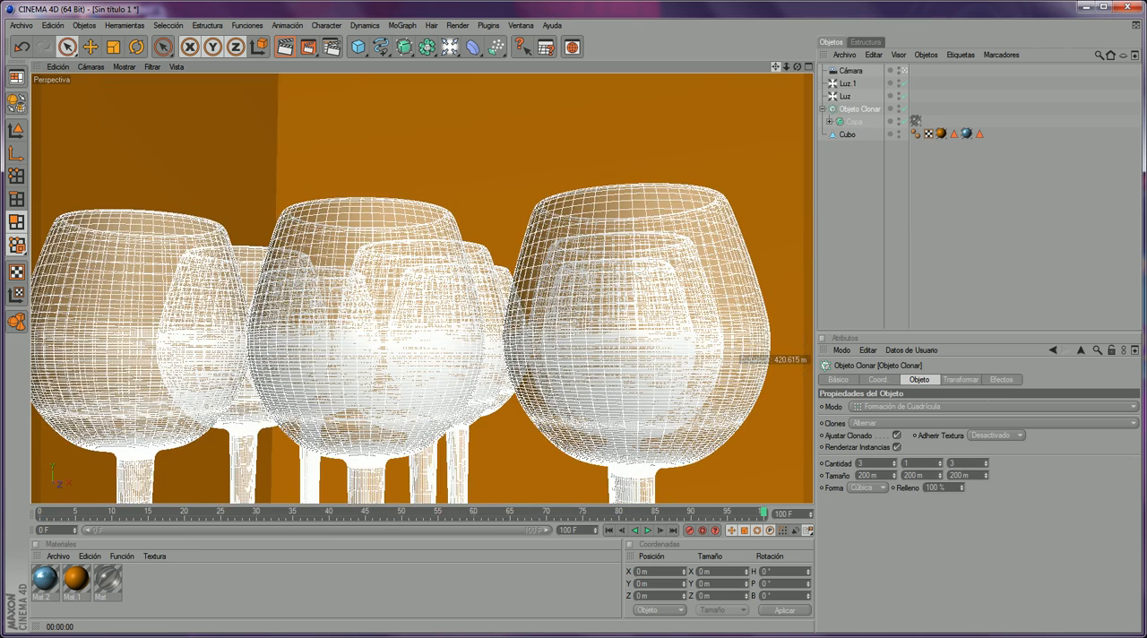
left_click_drag(776, 66, 770, 36)
left_click(842, 72)
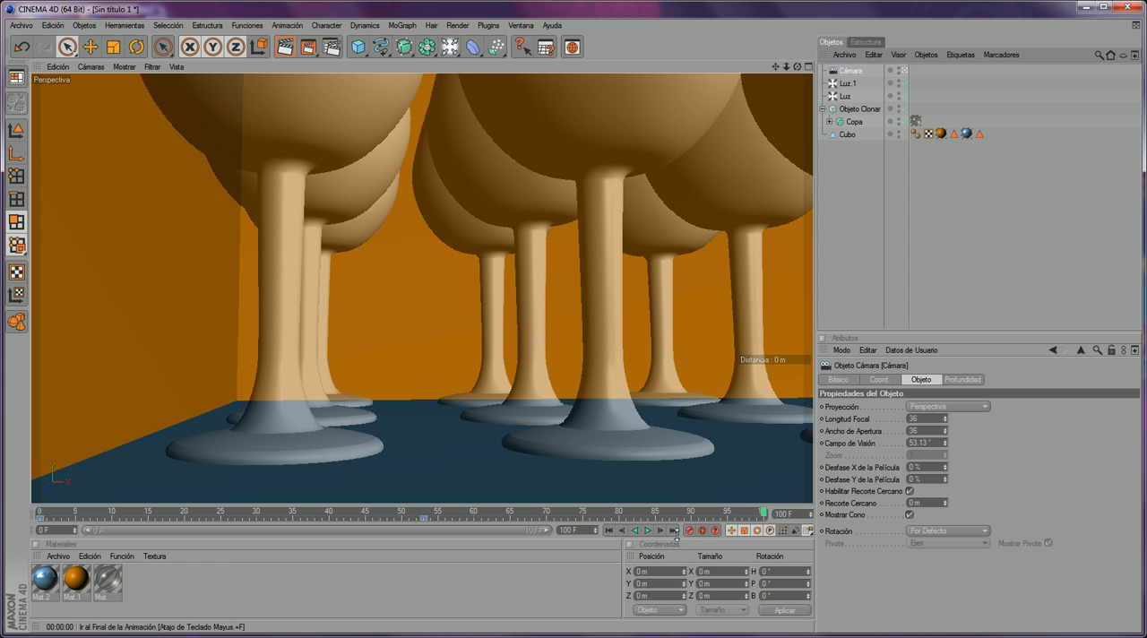
- Play and scrub through the camera animation from its start, then stop at frame 55
left_click(424, 517)
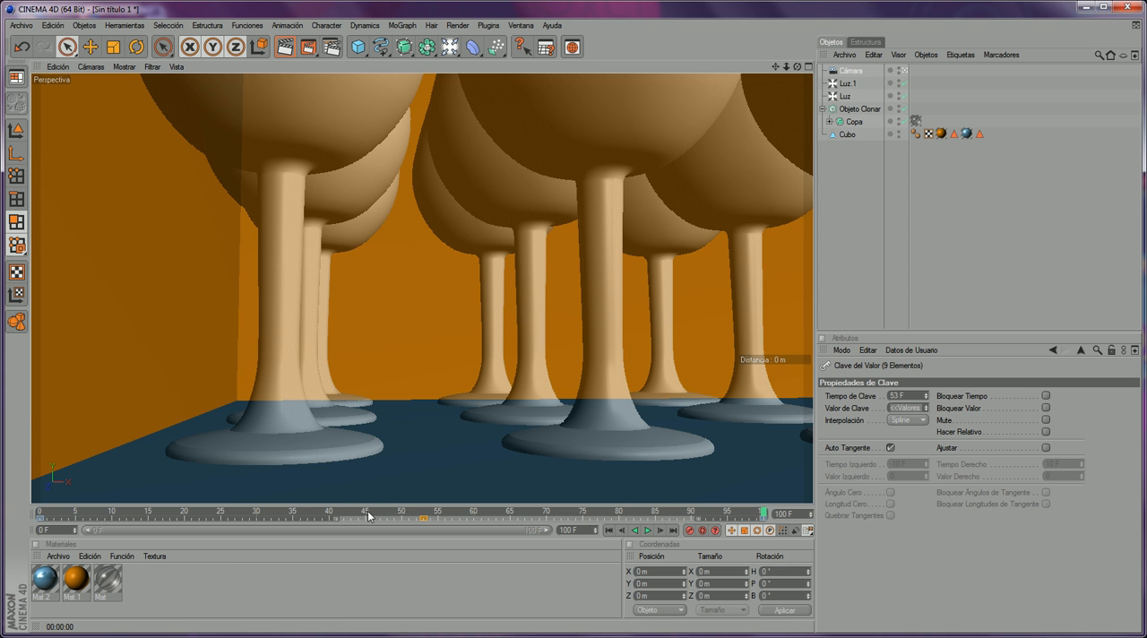
left_click_drag(366, 515, 40, 514)
left_click(646, 530)
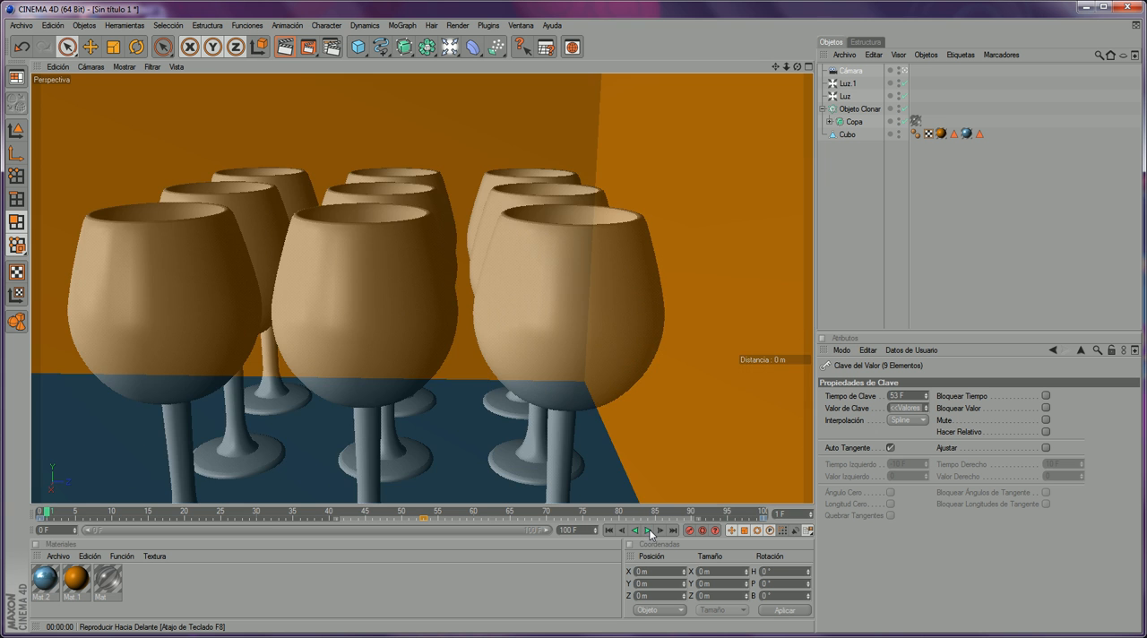
left_click(648, 531)
left_click_drag(531, 511, 17, 517)
left_click_drag(427, 513, 443, 511)
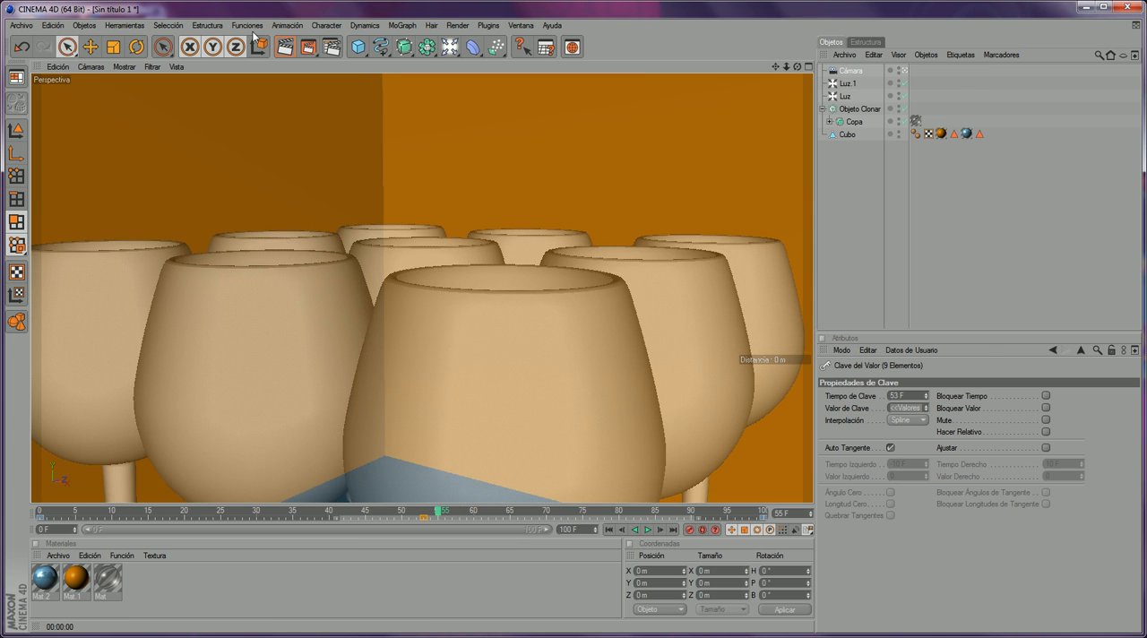
- Render frame 55 in the image viewer, inspect the glasses up close and close the render
left_click(310, 46)
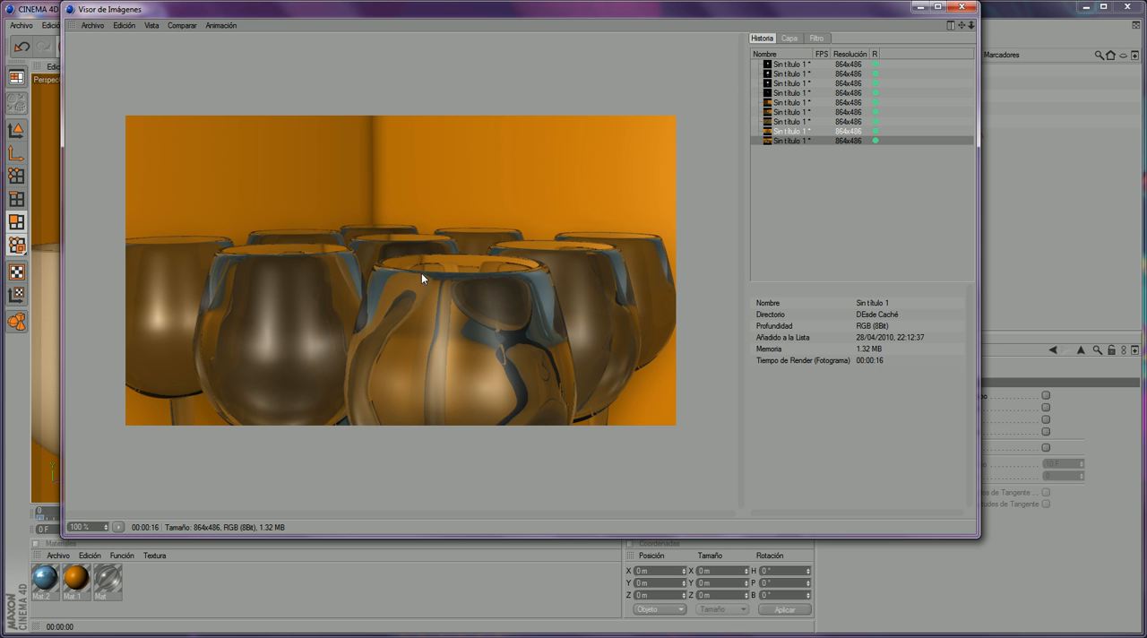
scroll(381, 236, "up", 2)
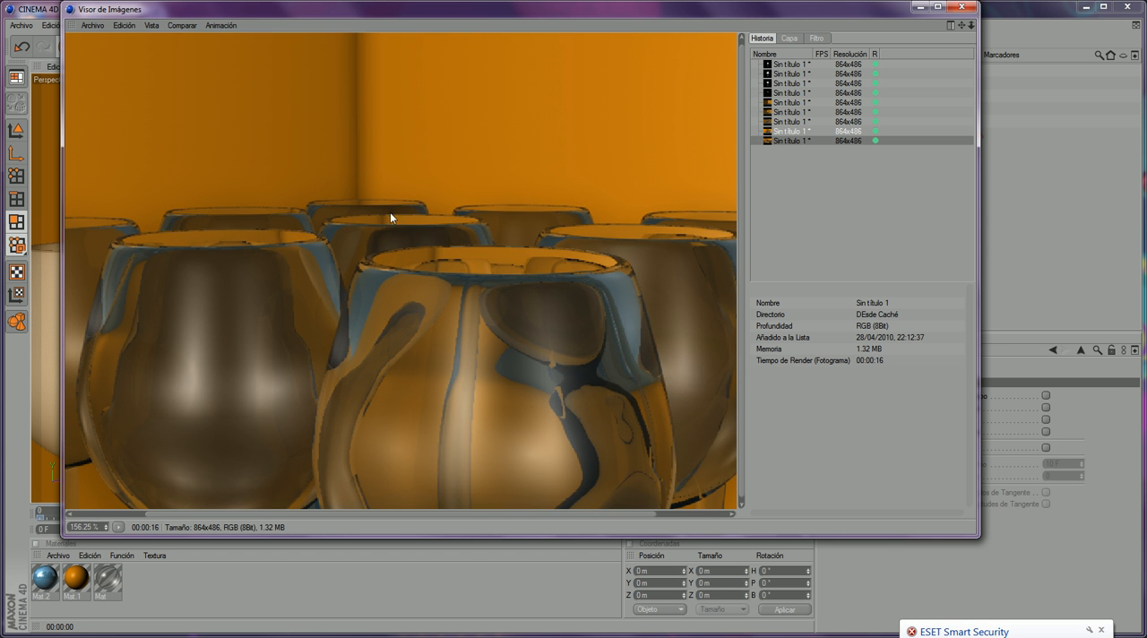
scroll(556, 272, "down", 2)
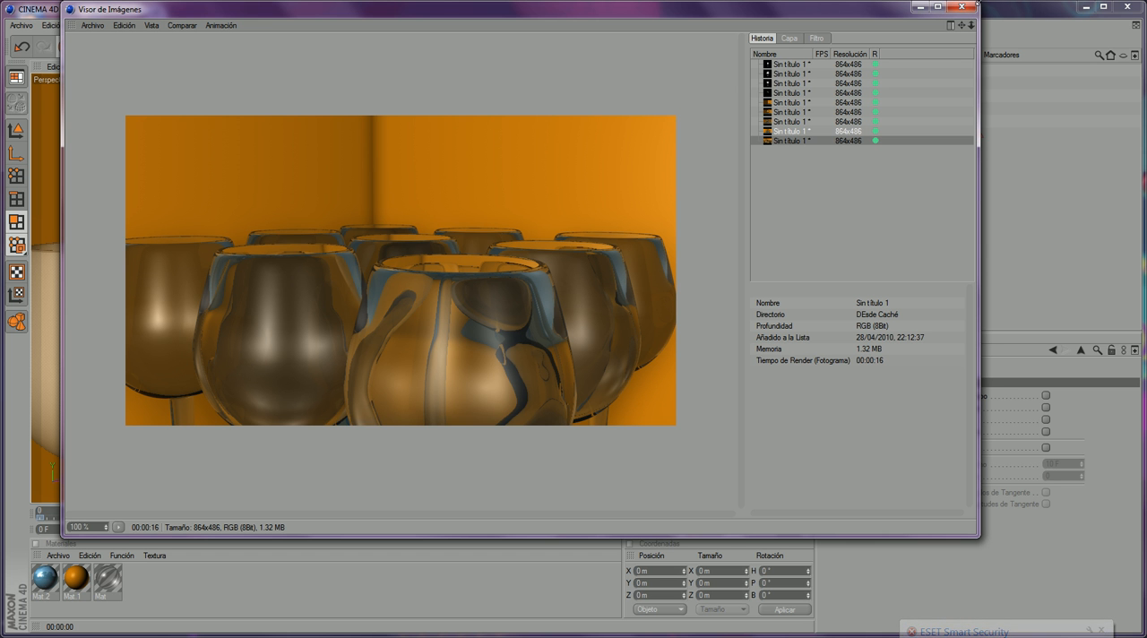
left_click(962, 8)
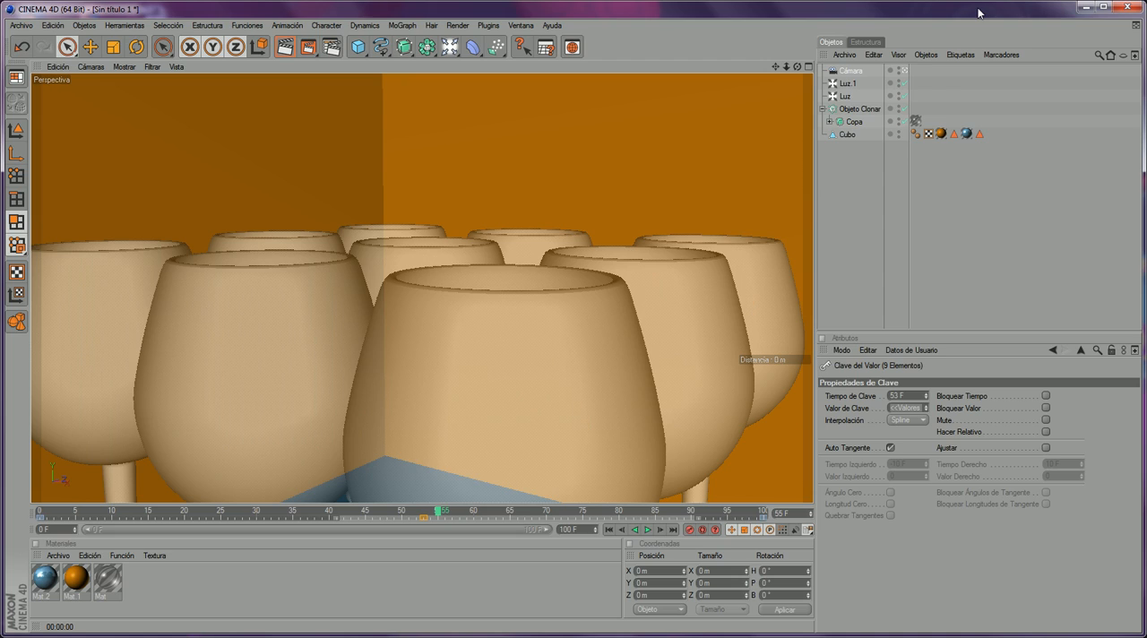
- Leave the camera's view to show the camera and its path beside the glasses, and hide the Cubo room in the viewport
left_click(905, 71)
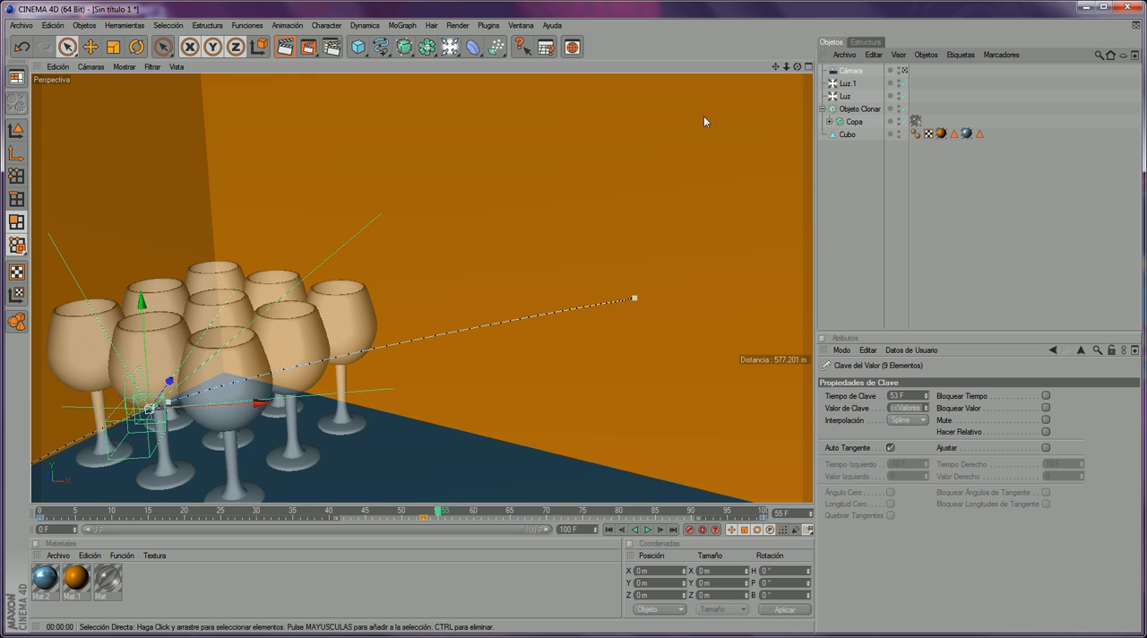
left_click_drag(783, 68, 611, 335)
left_click_drag(776, 67, 1100, 4)
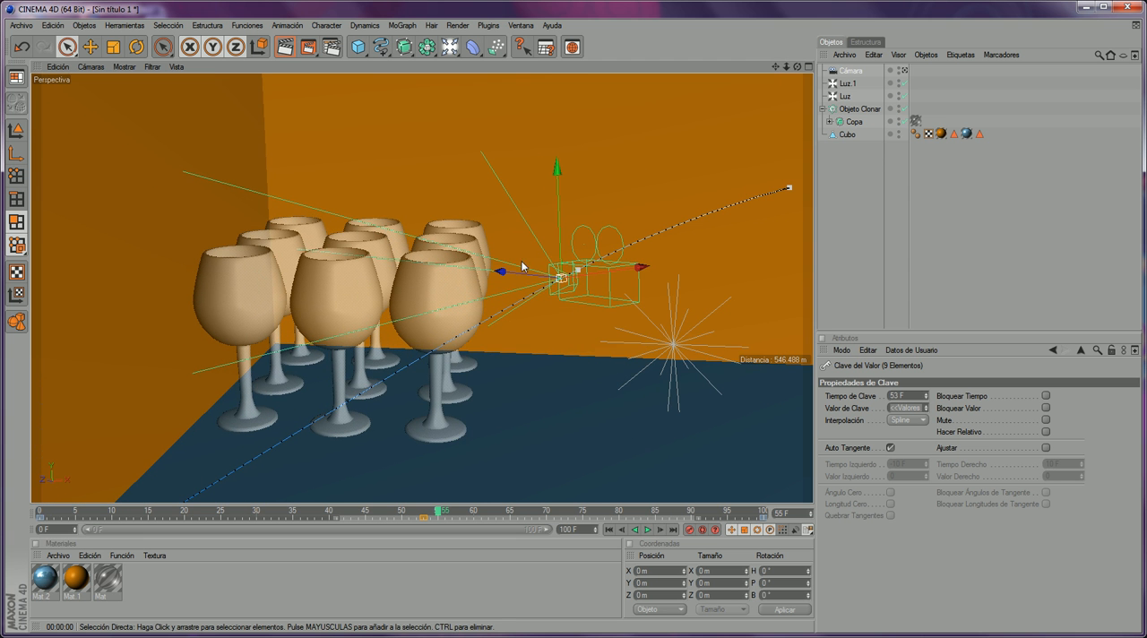
left_click(899, 133)
left_click(899, 132)
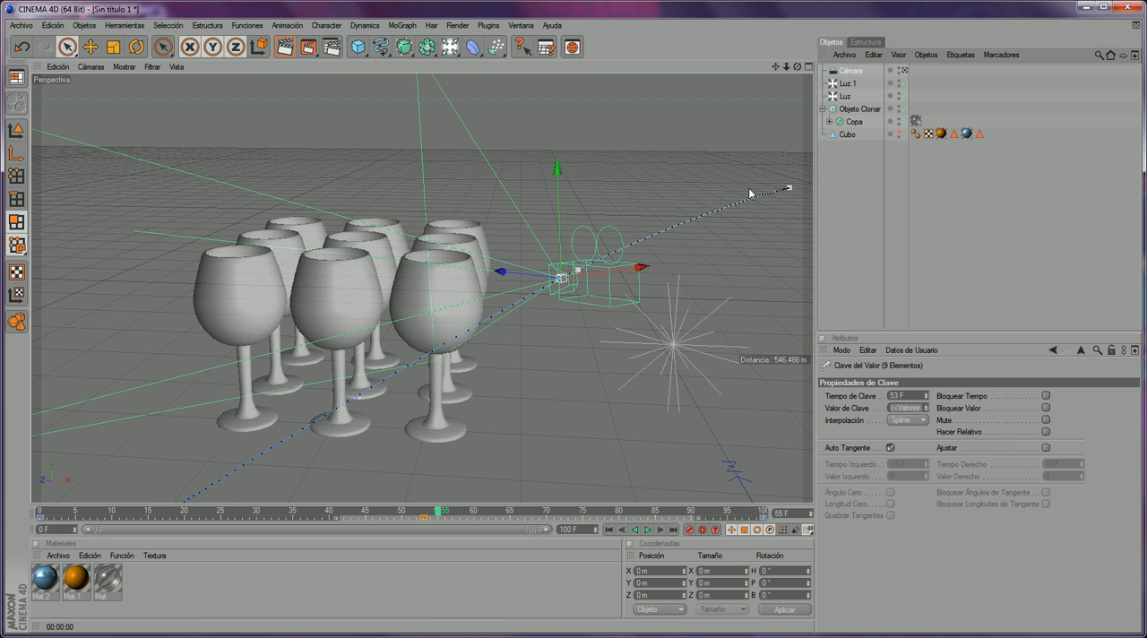
scroll(325, 204, "down", 5)
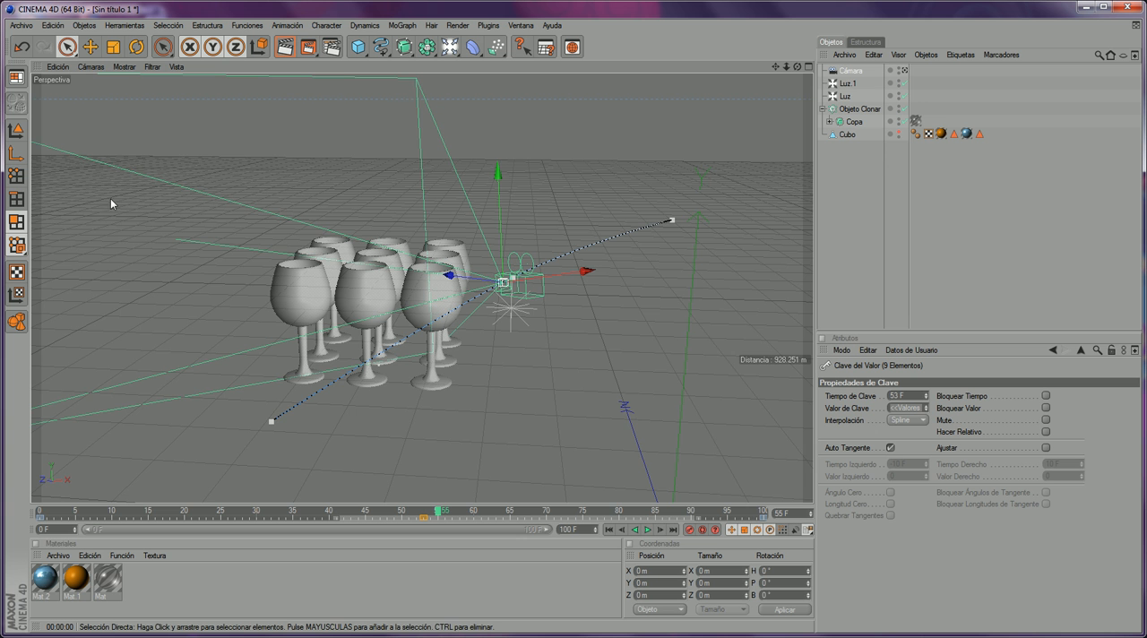
scroll(322, 312, "up", 5)
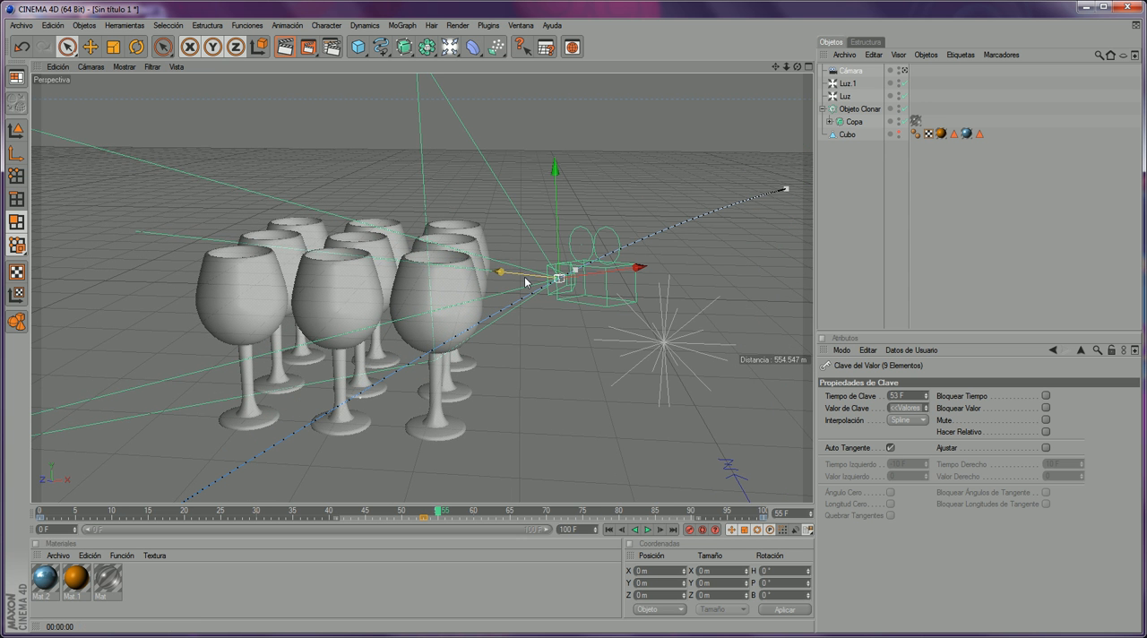
- Enable both front and rear blur in the camera's depth of field properties
left_click(853, 72)
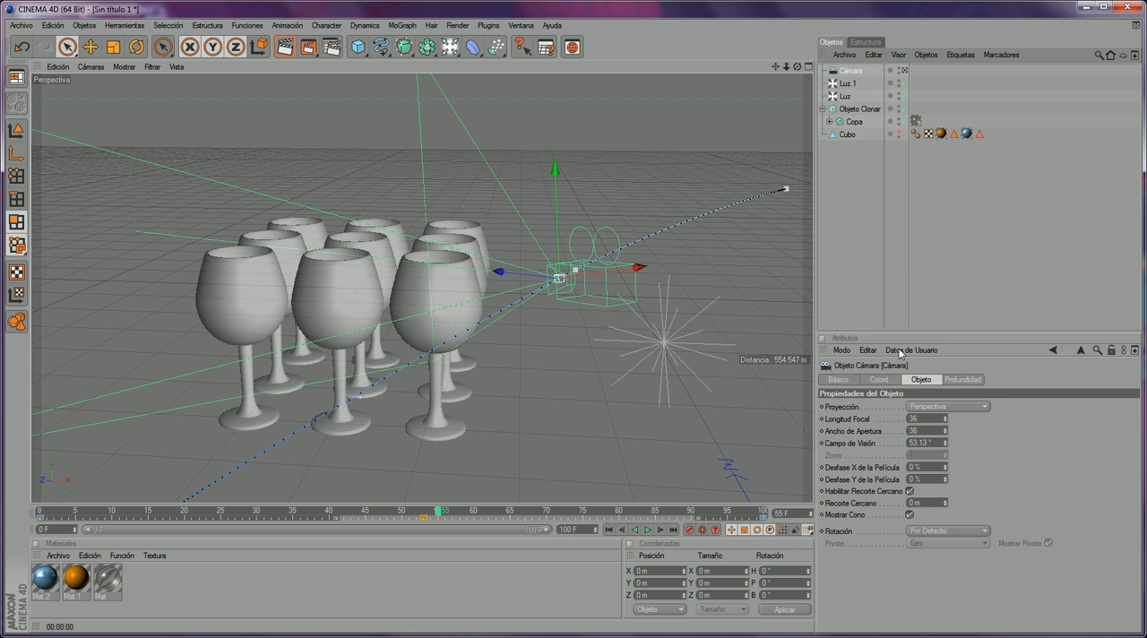
left_click(976, 381)
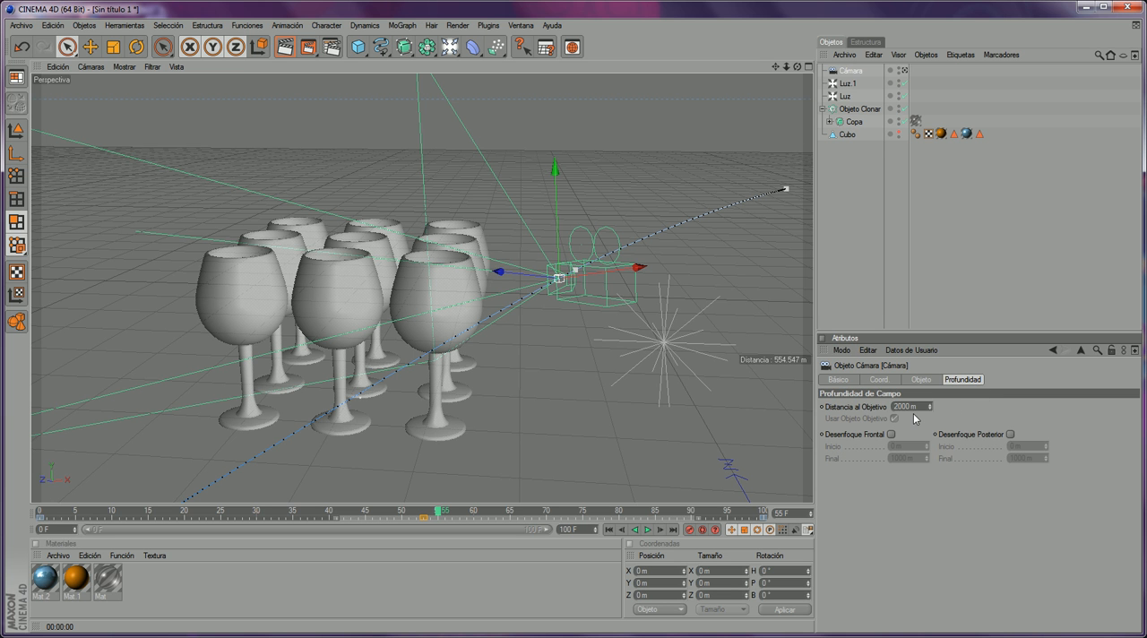
left_click(891, 435)
left_click(1010, 434)
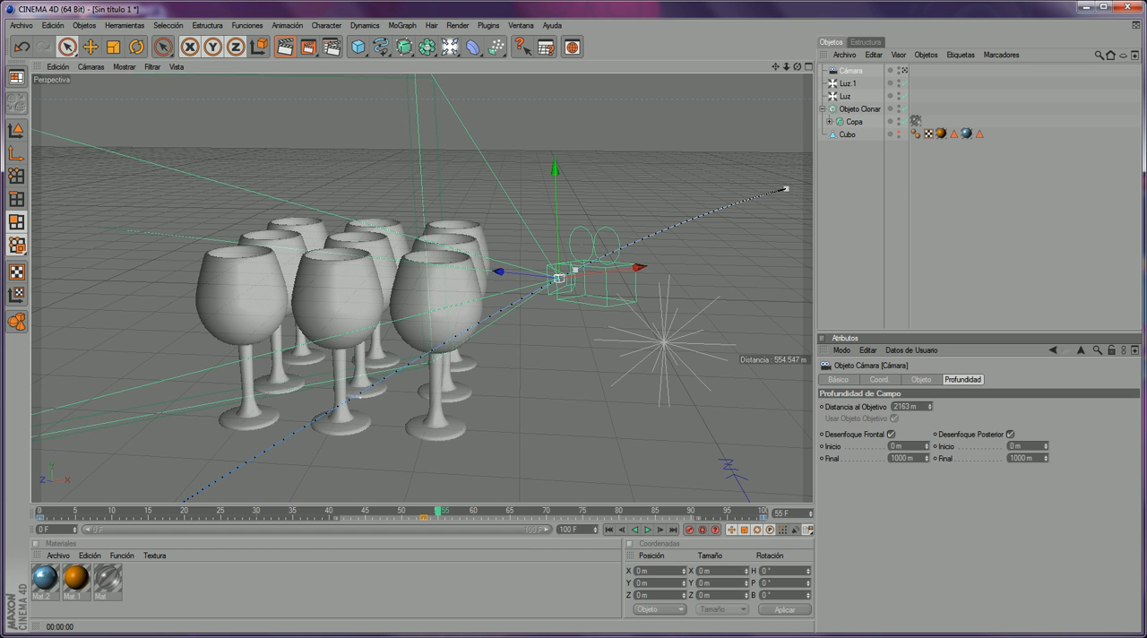
- Set the camera's target distance to 1186 m, checking the focus plane against the glasses from several angles
left_click_drag(930, 407, 930, 426)
left_click_drag(797, 67, 797, 66)
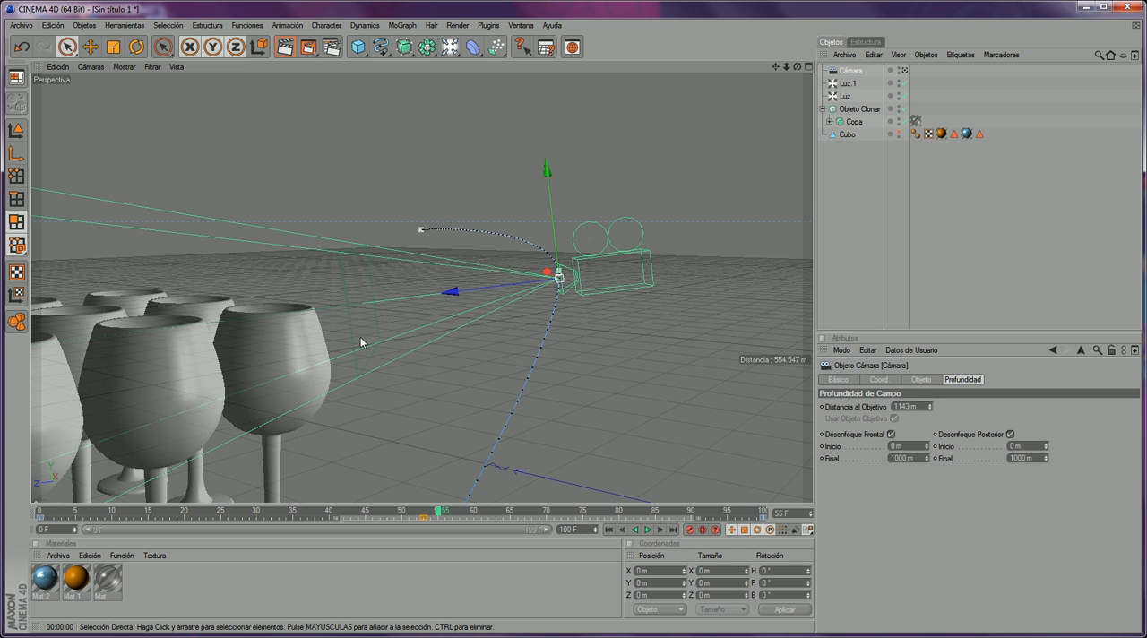
left_click_drag(930, 409, 930, 394)
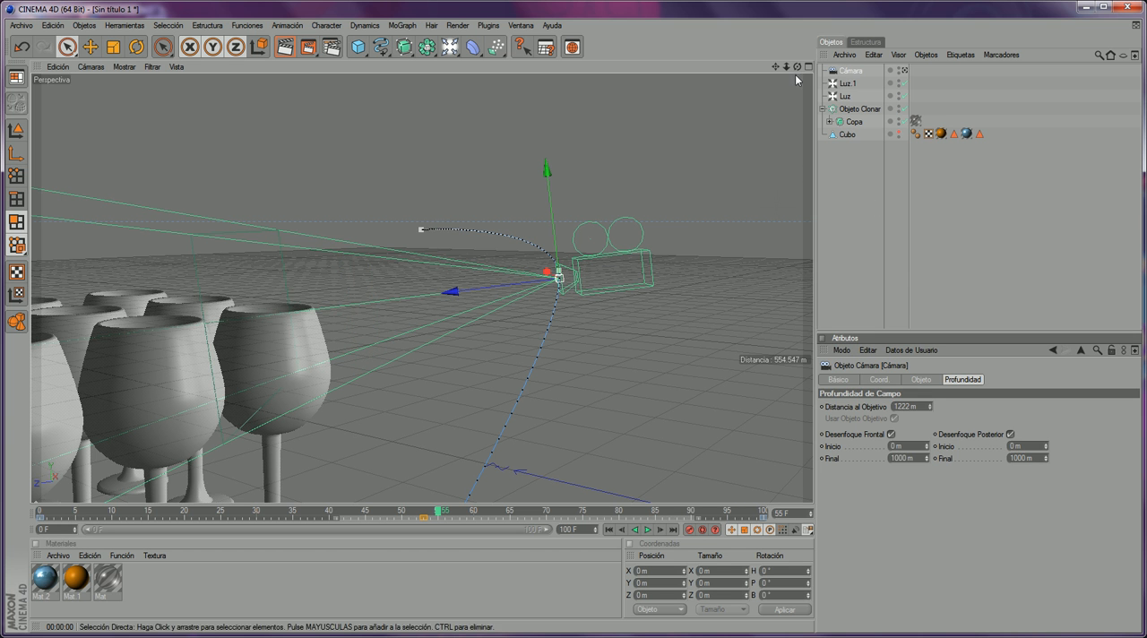
left_click_drag(797, 68, 739, 143)
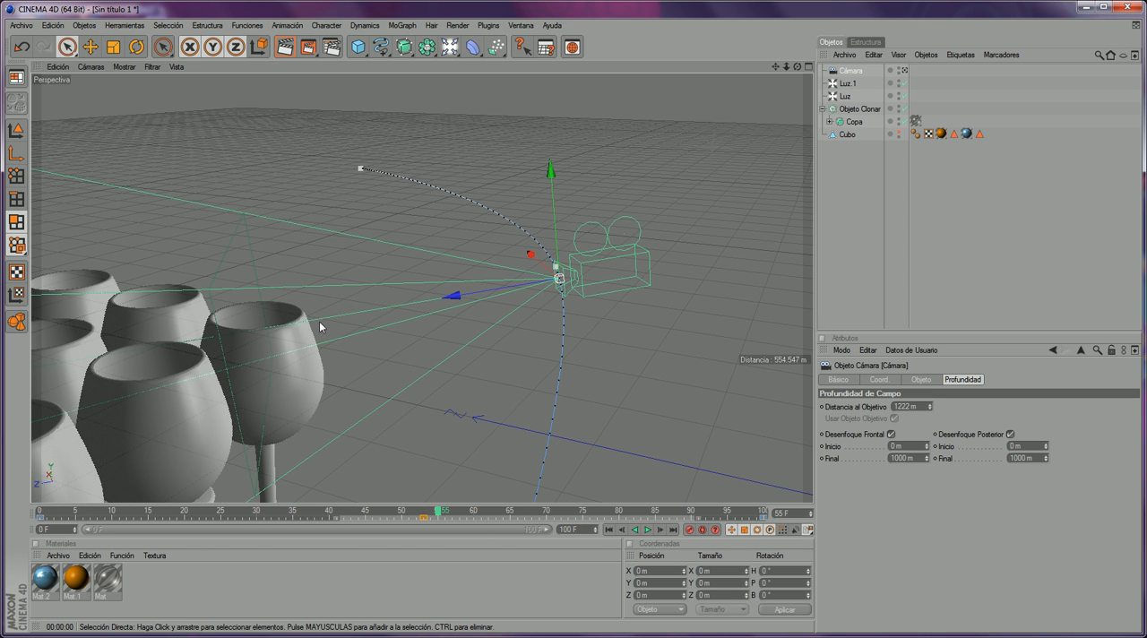
left_click_drag(928, 407, 928, 414)
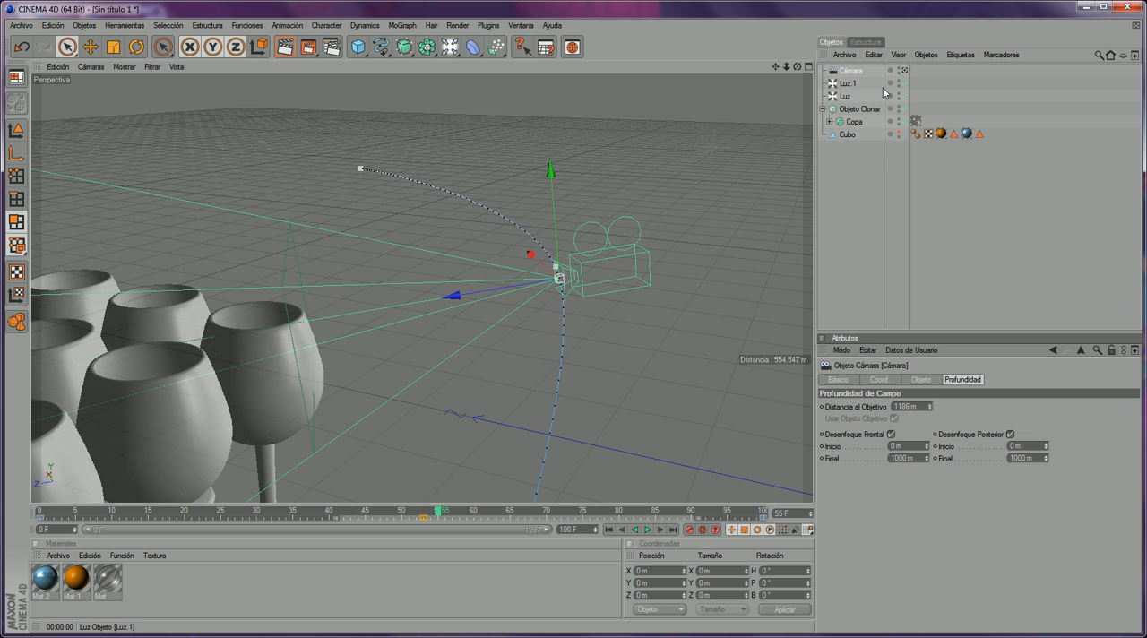
- Return to the camera's view, render frame 55 with the new blur settings and close the render
left_click(904, 69)
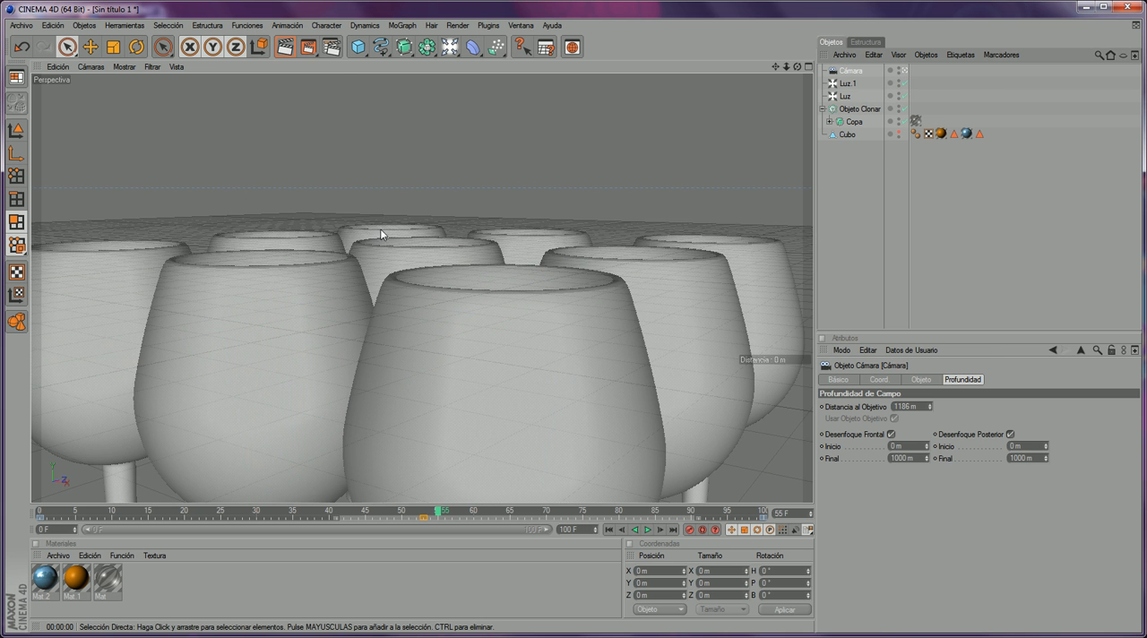
left_click(331, 50)
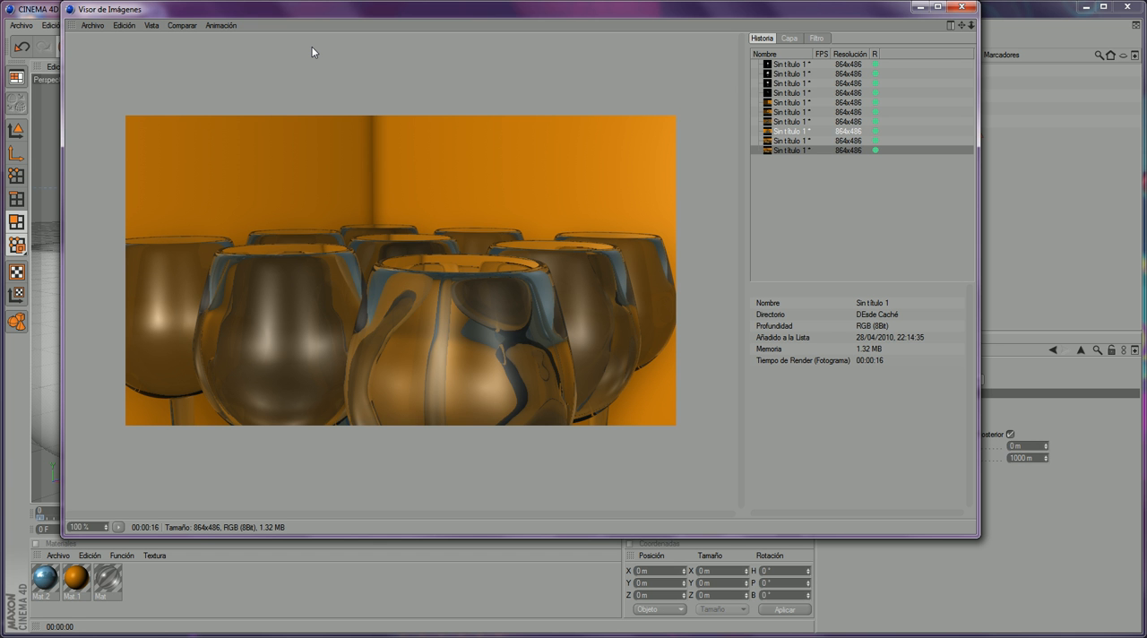
left_click(962, 6)
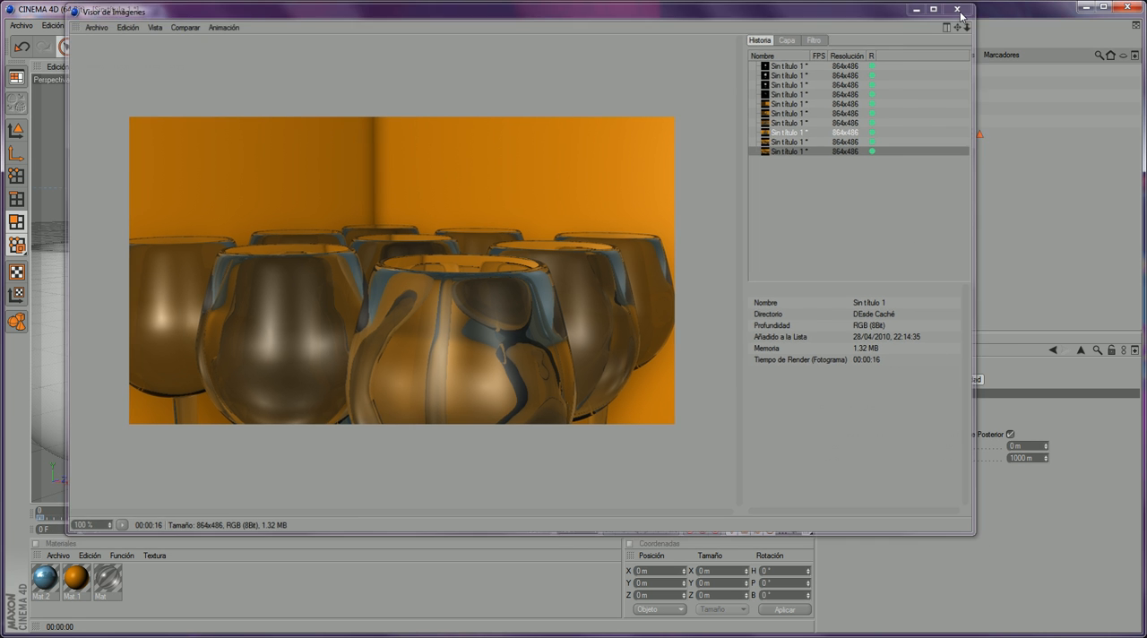
- Go to frame 53 and add the Profundidad de Campo effect to the render settings
left_click_drag(776, 67, 779, 26)
left_click_drag(439, 512, 424, 513)
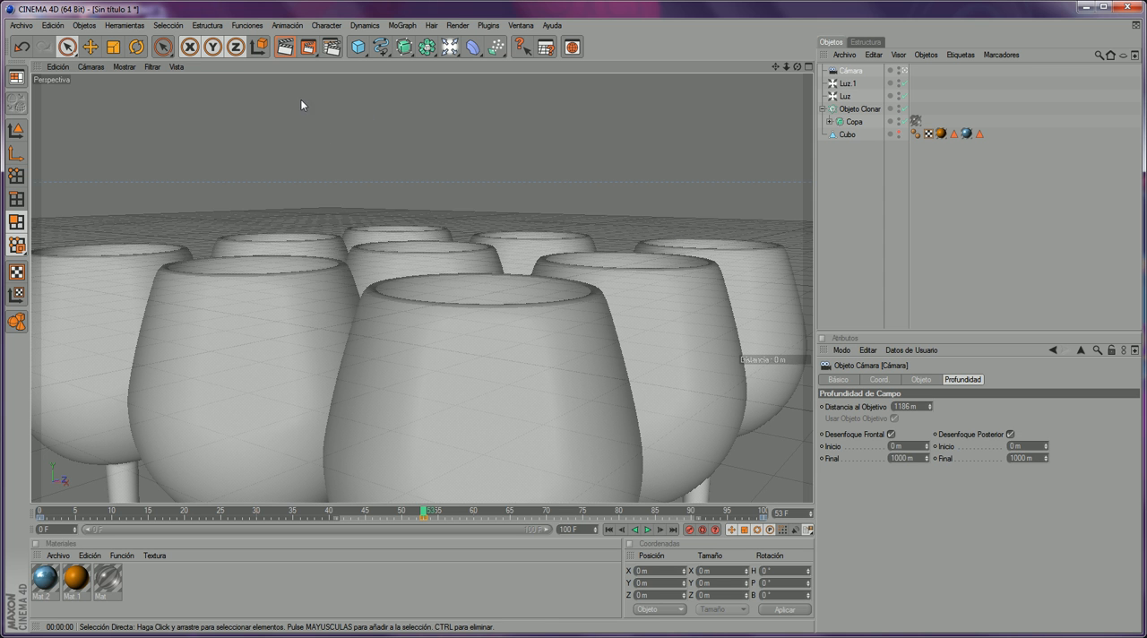
left_click(331, 47)
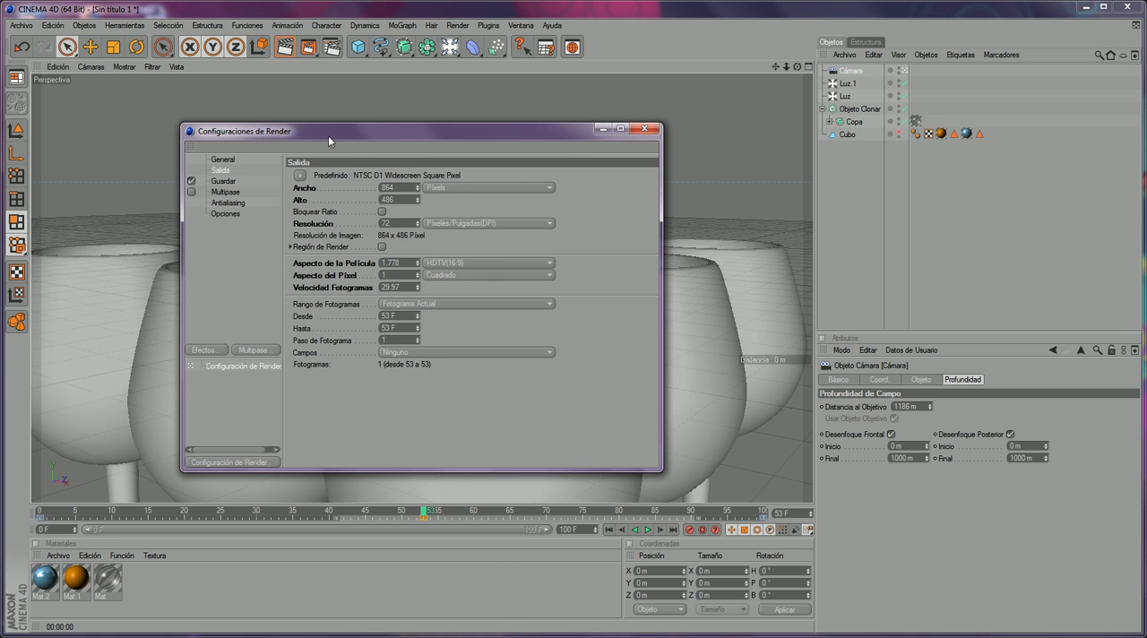
left_click_drag(328, 136, 346, 128)
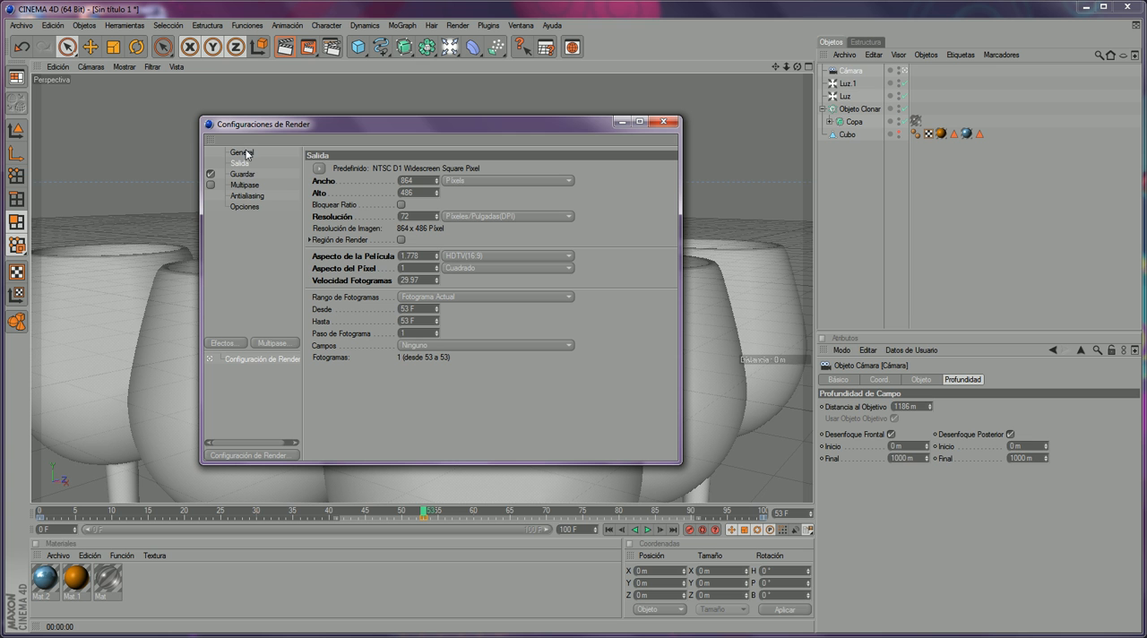
left_click(226, 343)
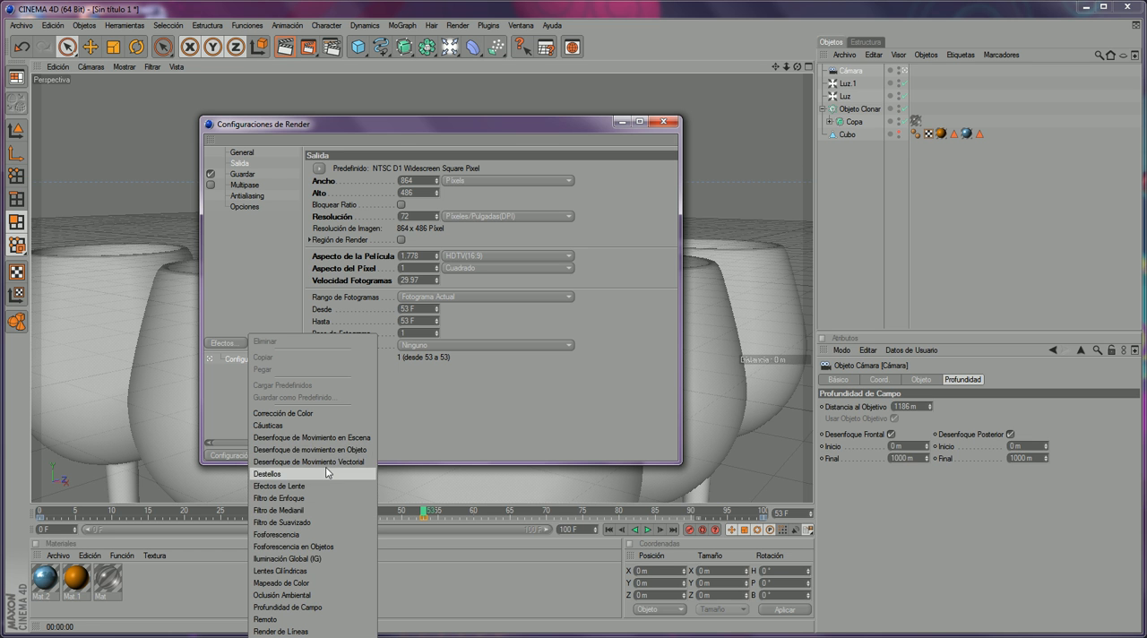
left_click(338, 609)
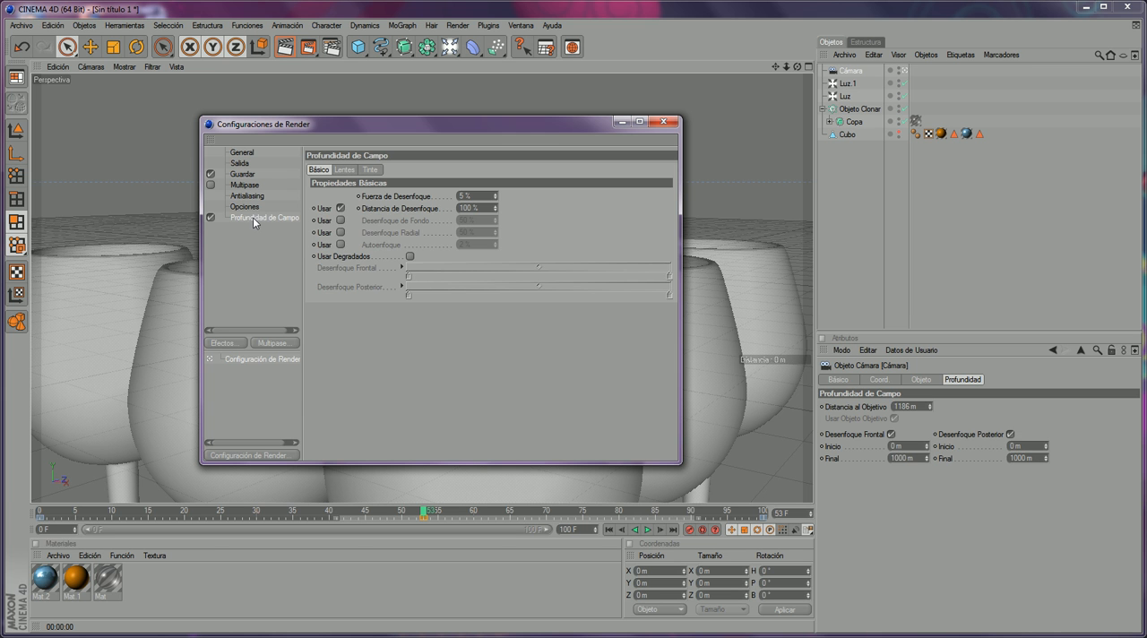
- Review the depth of field effect's Básico, Lentes and Tinte settings, including the available lens shapes
left_click(209, 217)
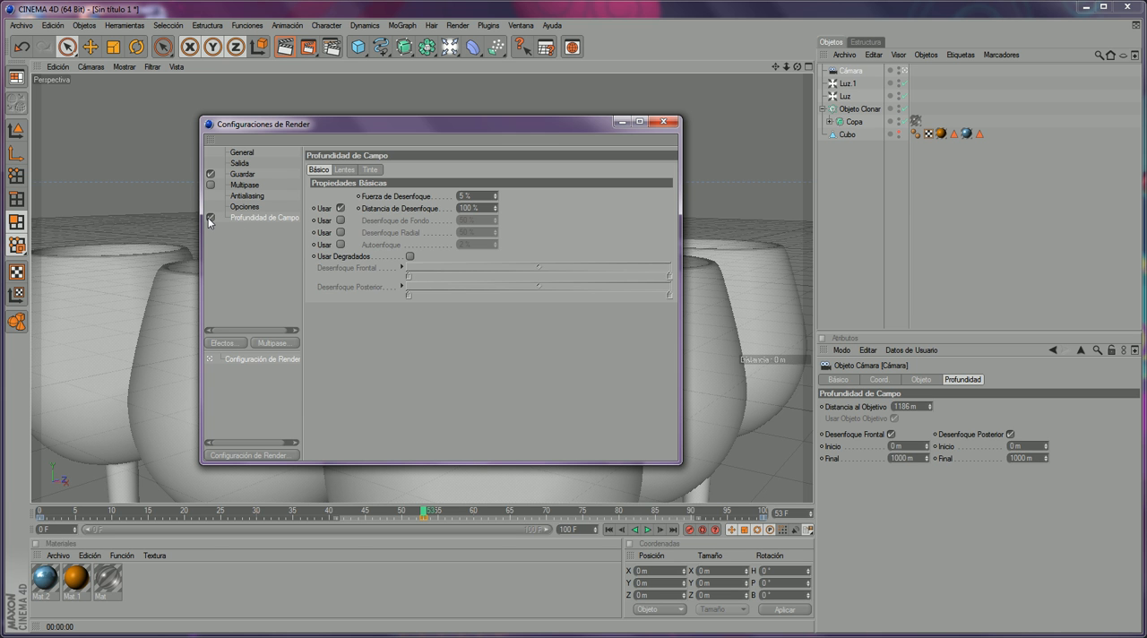
left_click(344, 171)
left_click(369, 169)
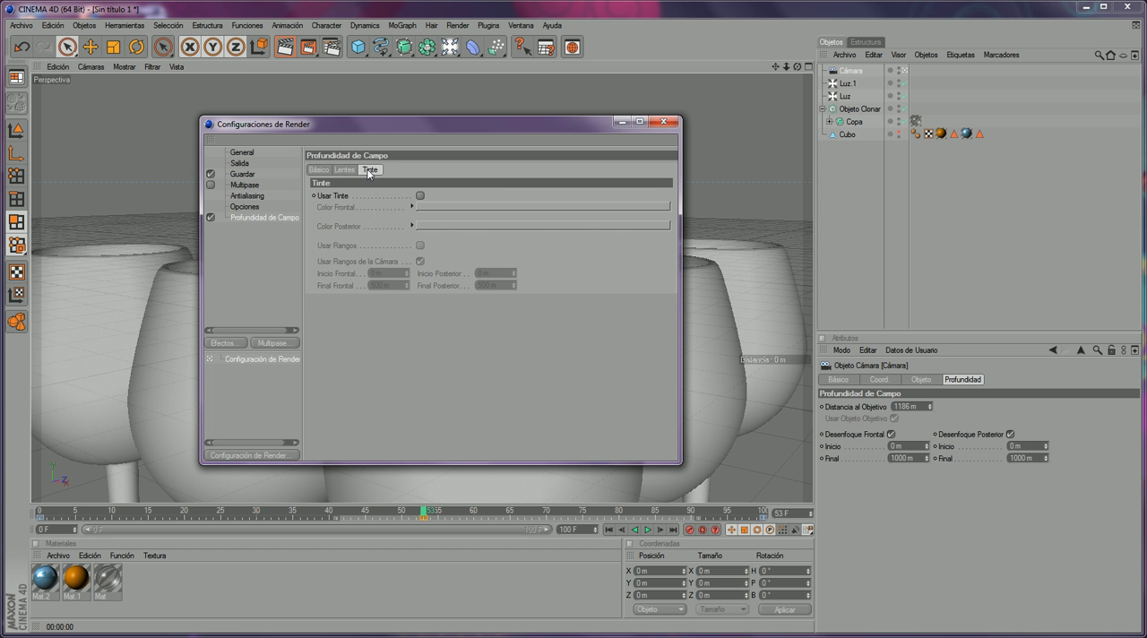
left_click(355, 170)
left_click(317, 171)
left_click(350, 172)
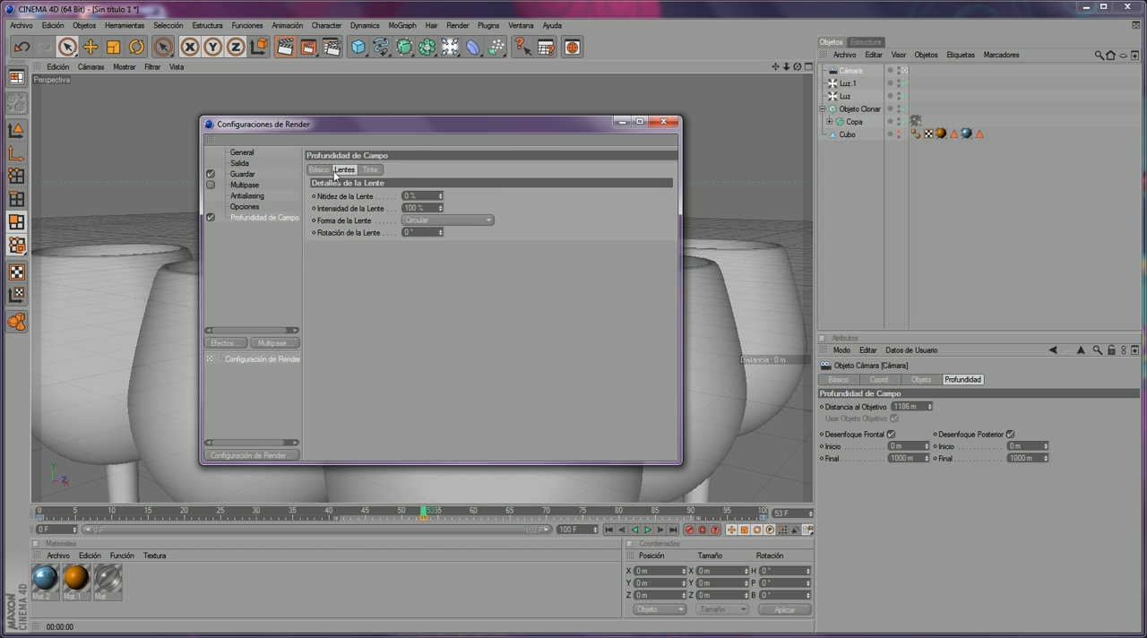
left_click(323, 170)
left_click(341, 171)
left_click(377, 170)
left_click(357, 170)
left_click(360, 172)
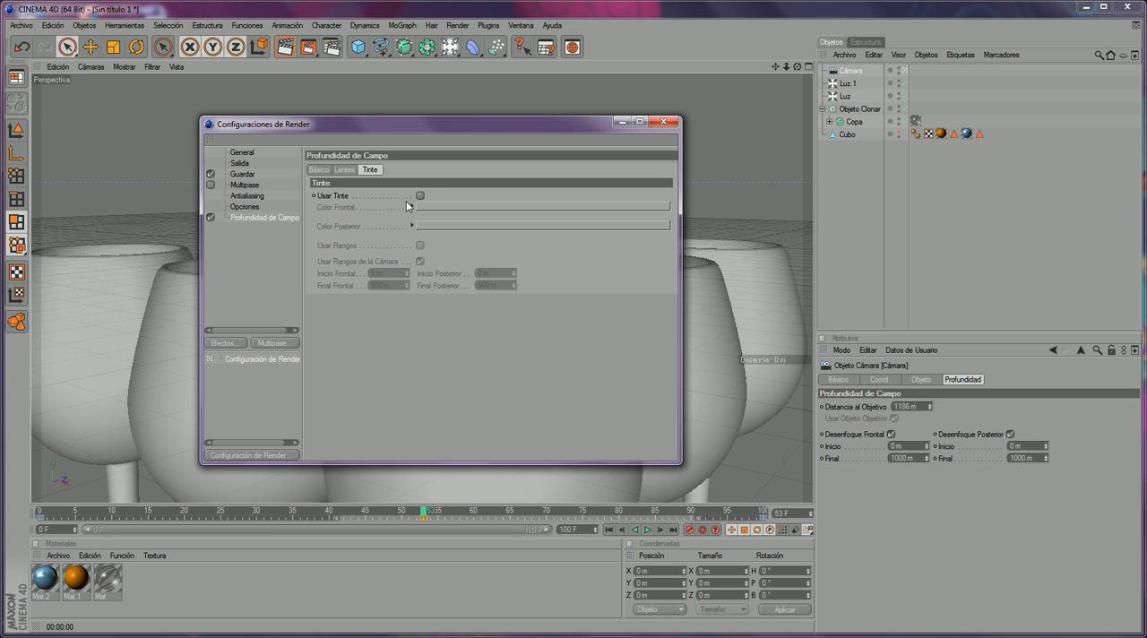
left_click(345, 170)
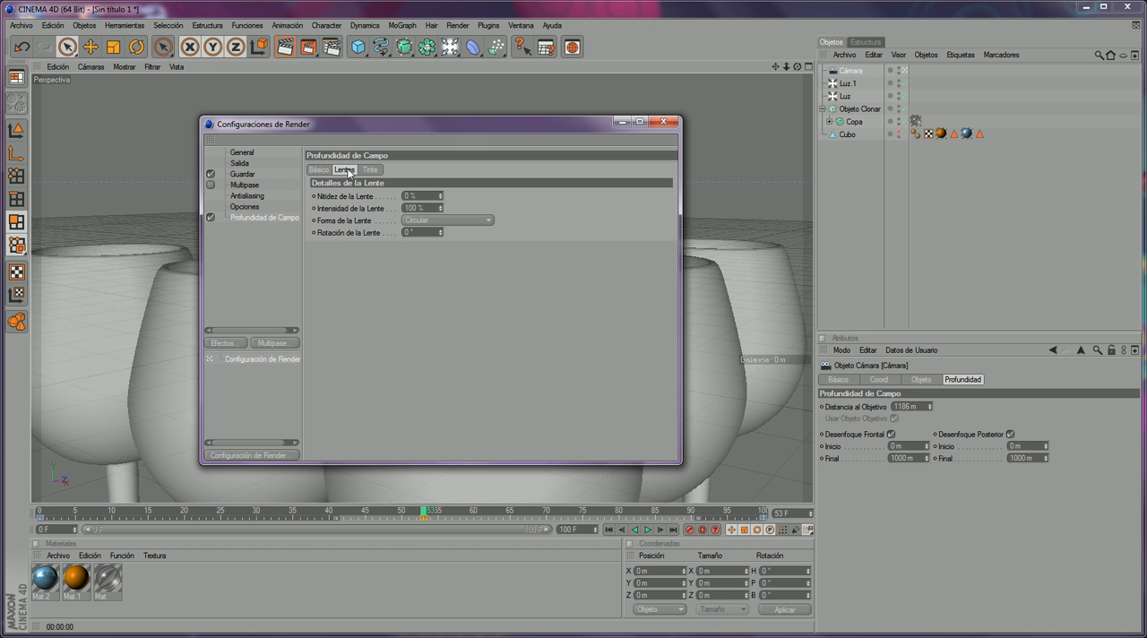
left_click(427, 223)
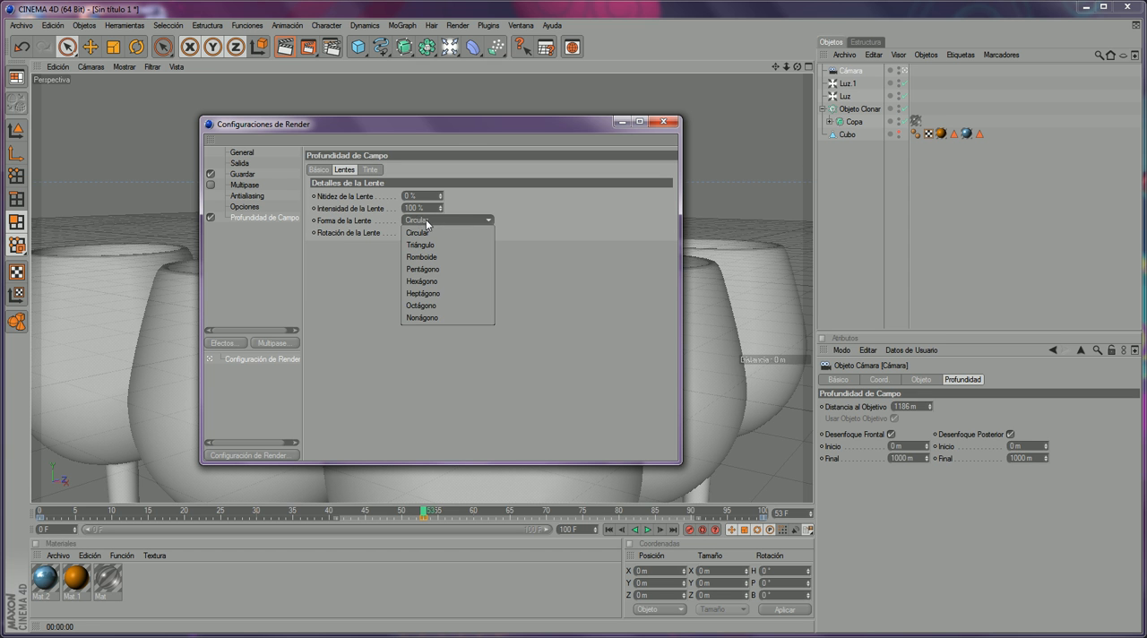
left_click(382, 280)
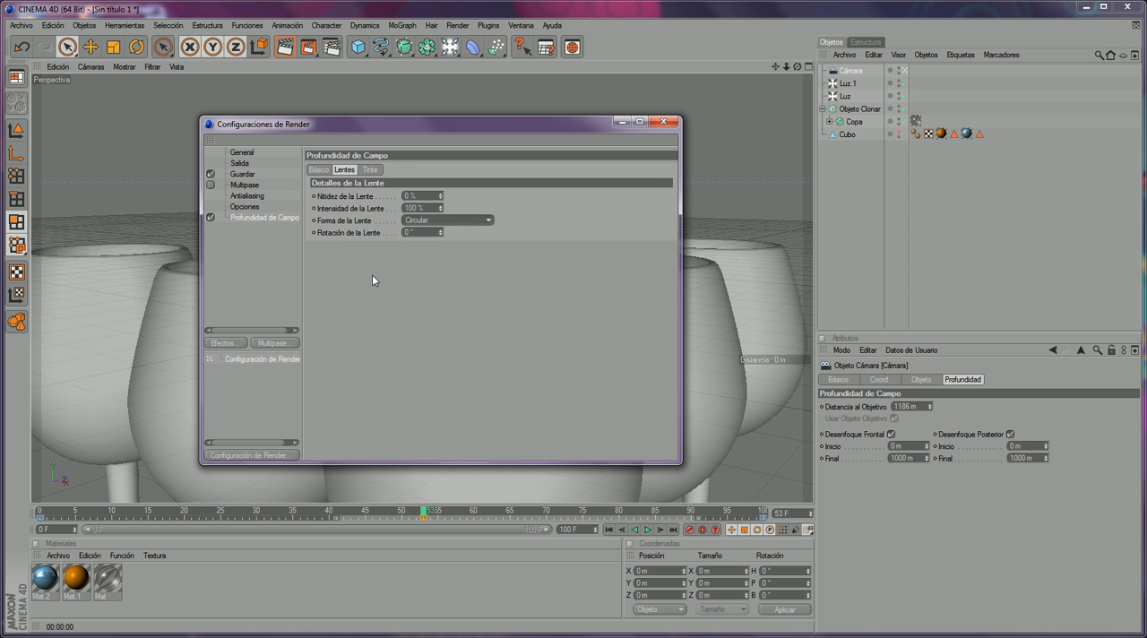
left_click(320, 171)
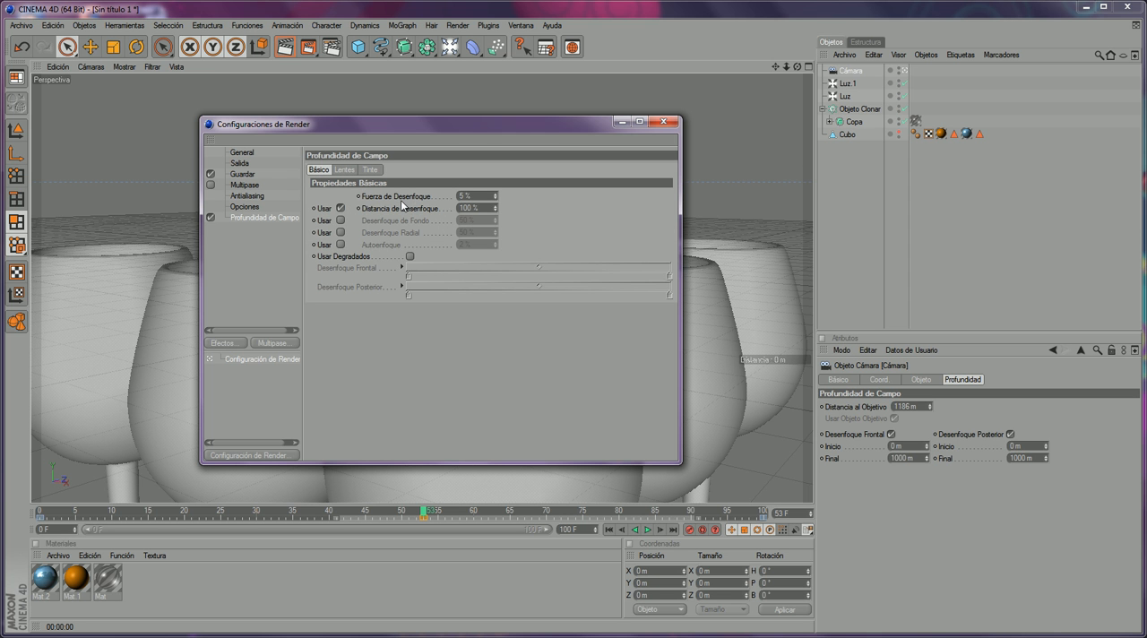
- Keep the effect's blur strength at 5 %, render frame 53 with the depth of field effect and close the render
double_click(462, 195)
left_click(663, 122)
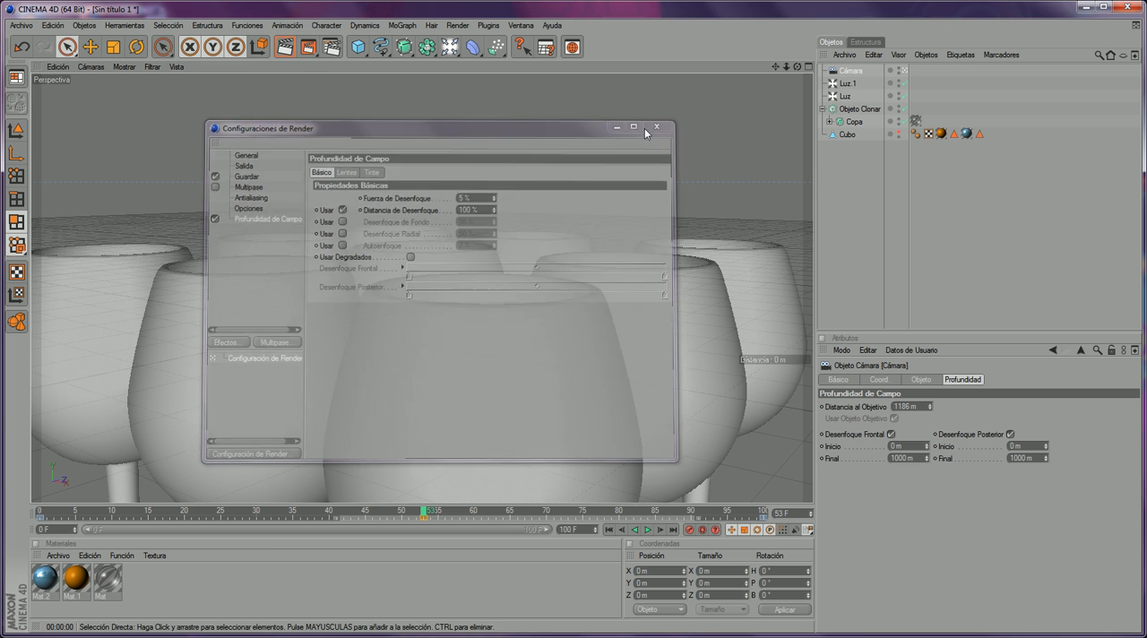
left_click(307, 47)
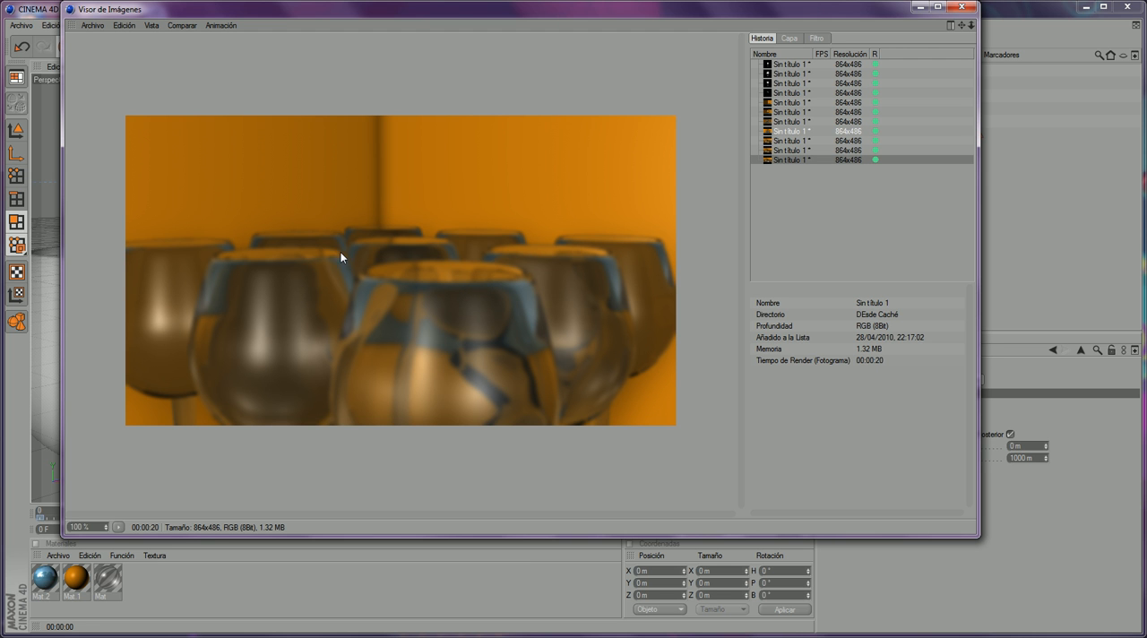
left_click(961, 6)
- Leave the camera's view and set its target distance to 1253 m, viewing the whole camera cone around the glasses
left_click(904, 71)
right_click_drag(634, 313, 502, 269, "alt")
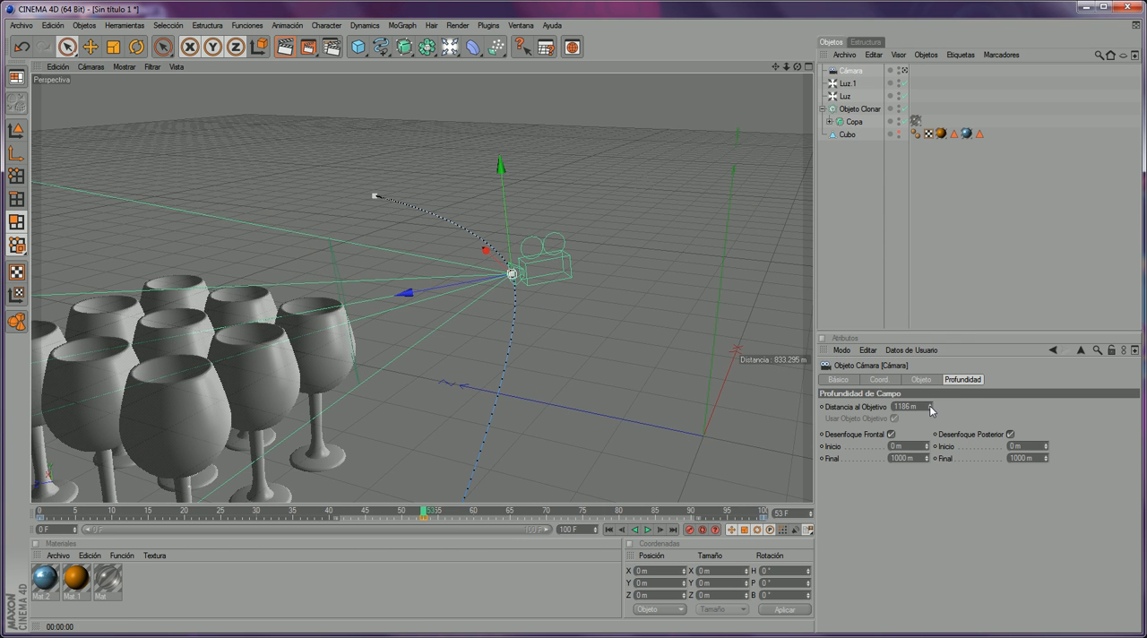
scroll(725, 393, "down", 2)
left_click(882, 407)
left_click_drag(930, 409, 930, 336)
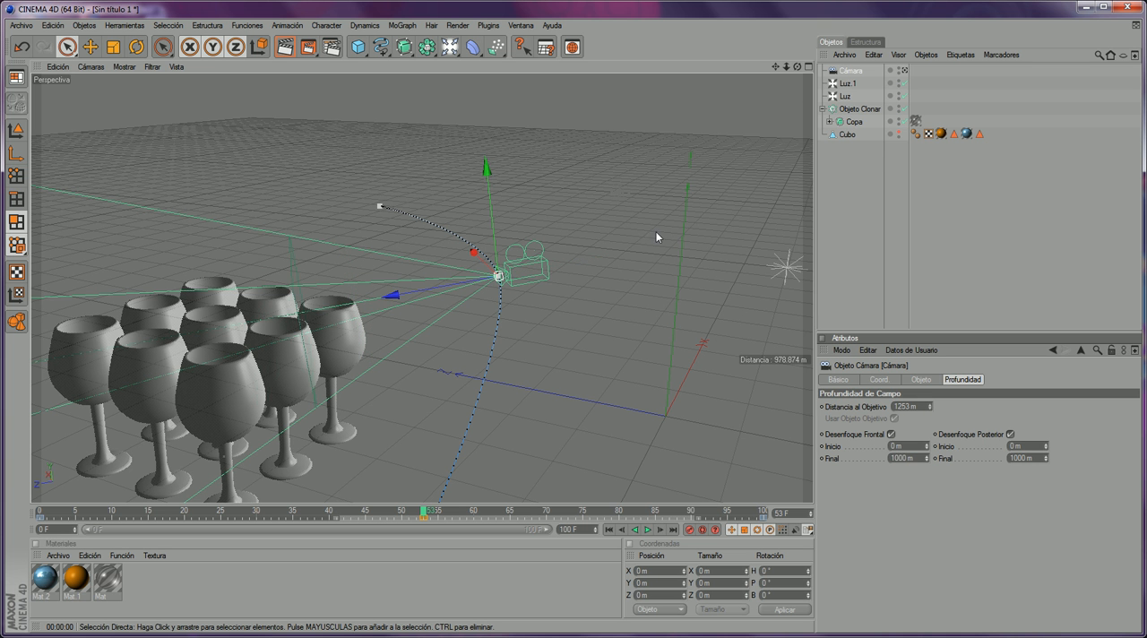
scroll(617, 172, "down", 5)
scroll(534, 223, "down", 5)
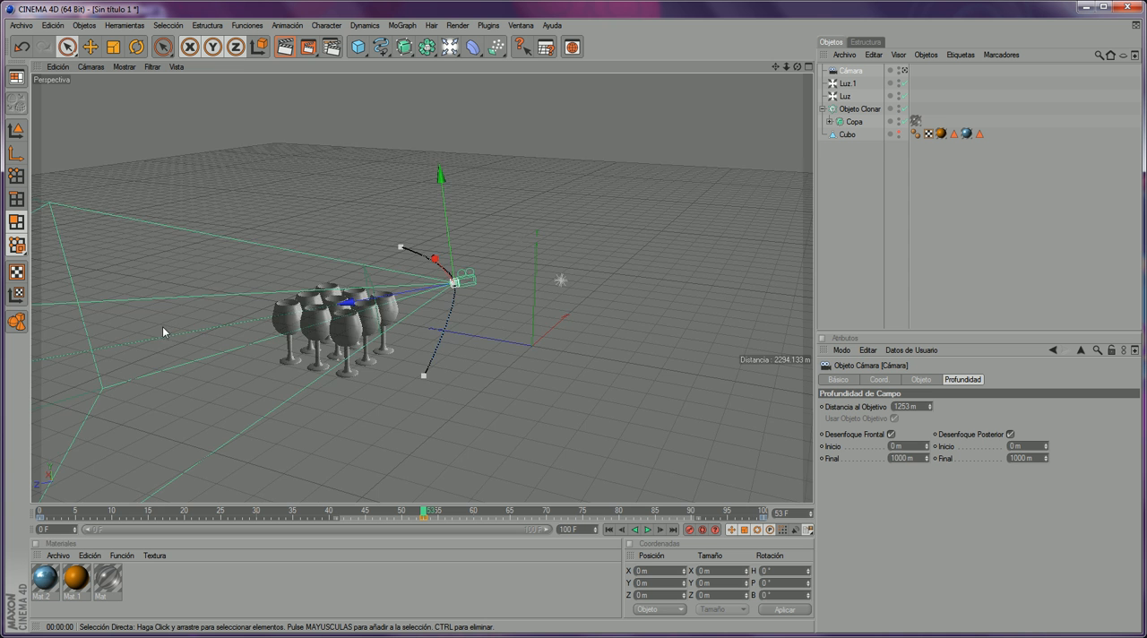
scroll(152, 339, "down", 2)
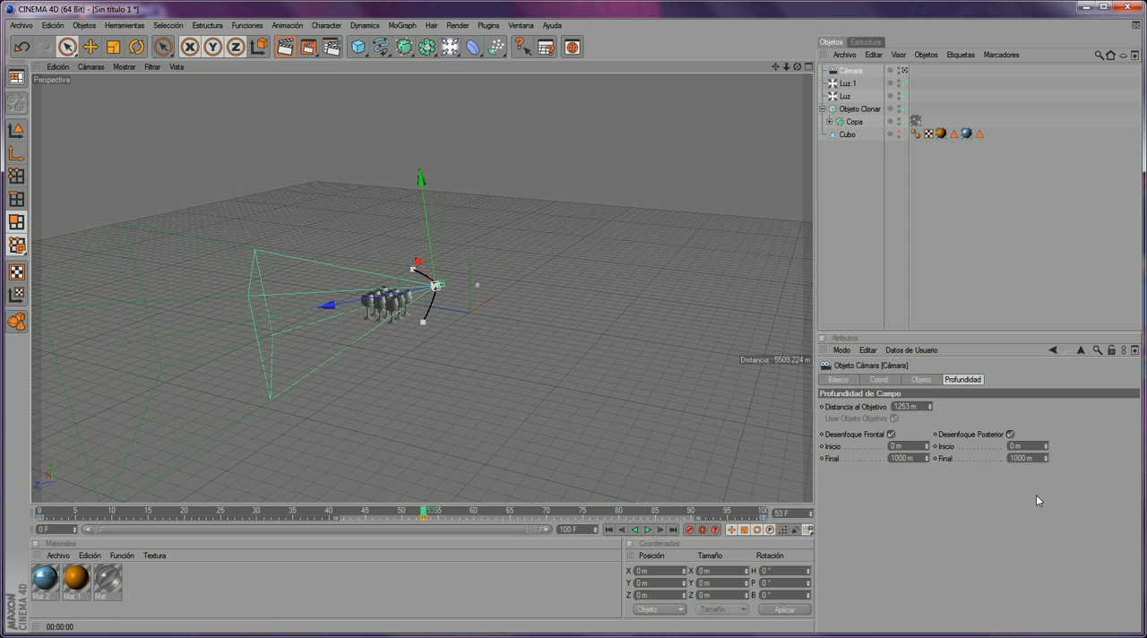
- Set the camera's target distance to 218 m, checking the focus plane against the front glasses, and return to the camera's view
left_click_drag(929, 403, 929, 501)
scroll(533, 280, "up", 14)
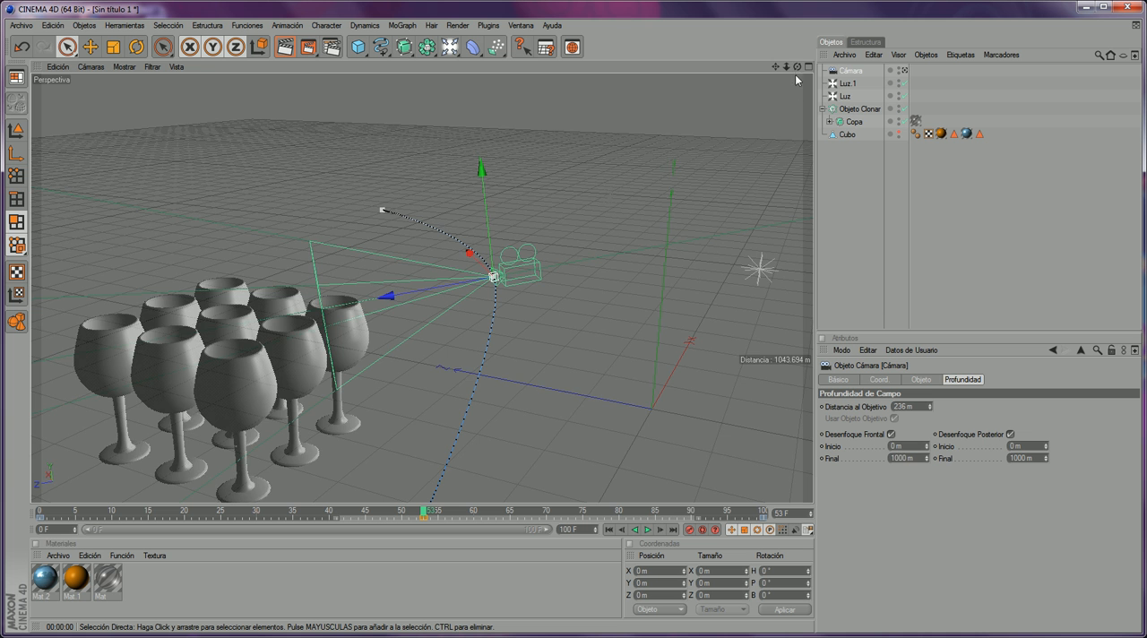
left_click_drag(796, 68, 466, 300)
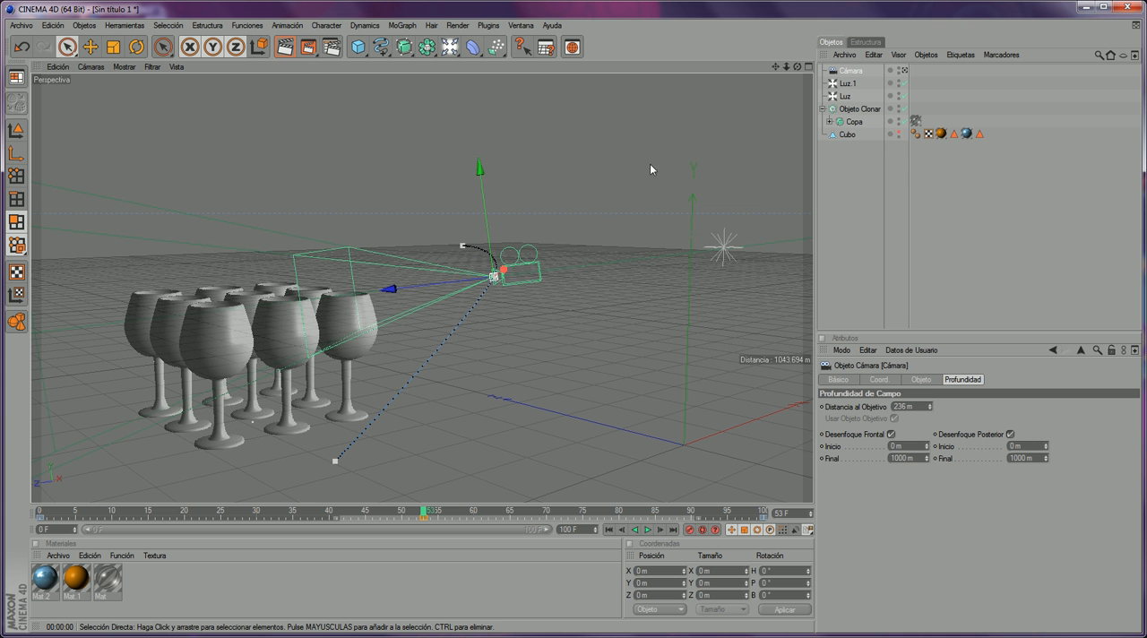
left_click_drag(929, 406, 929, 422)
left_click_drag(798, 67, 535, 165)
left_click(905, 71)
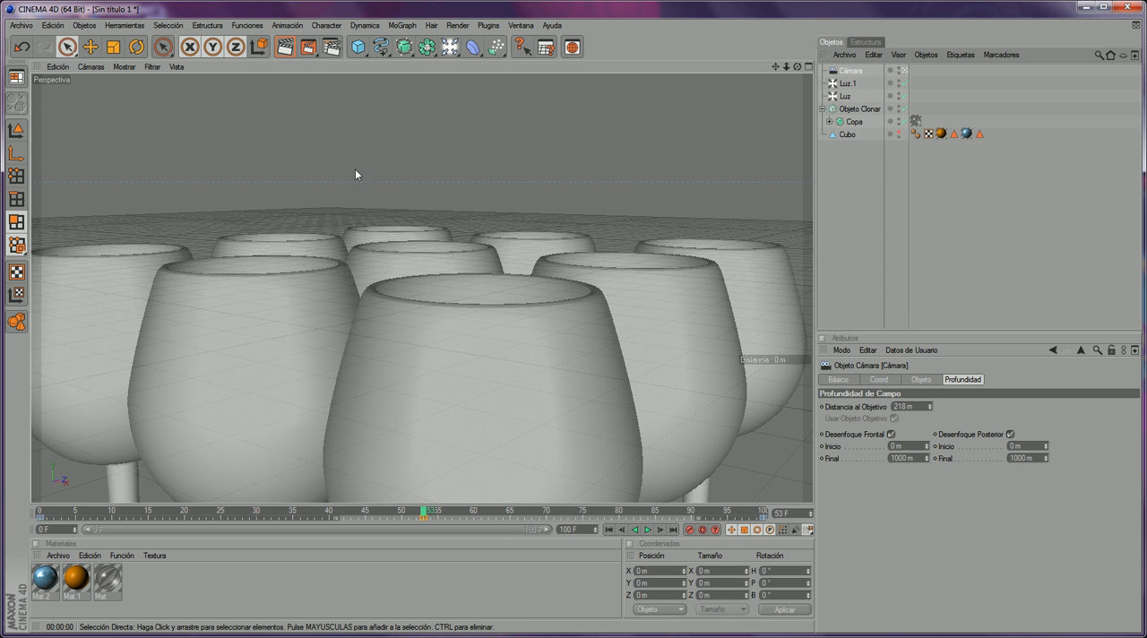
- Check the depth of field effect's blur strength, render frame 53 with the new target distance and close the render
left_click(330, 47)
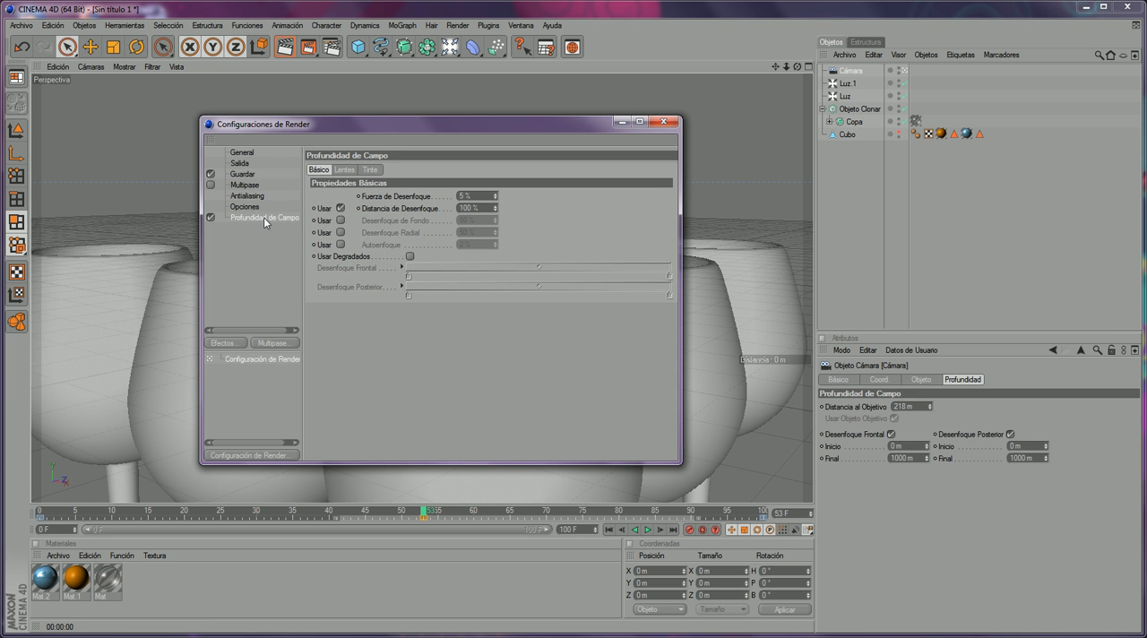
left_click_drag(485, 196, 410, 195)
left_click(662, 122)
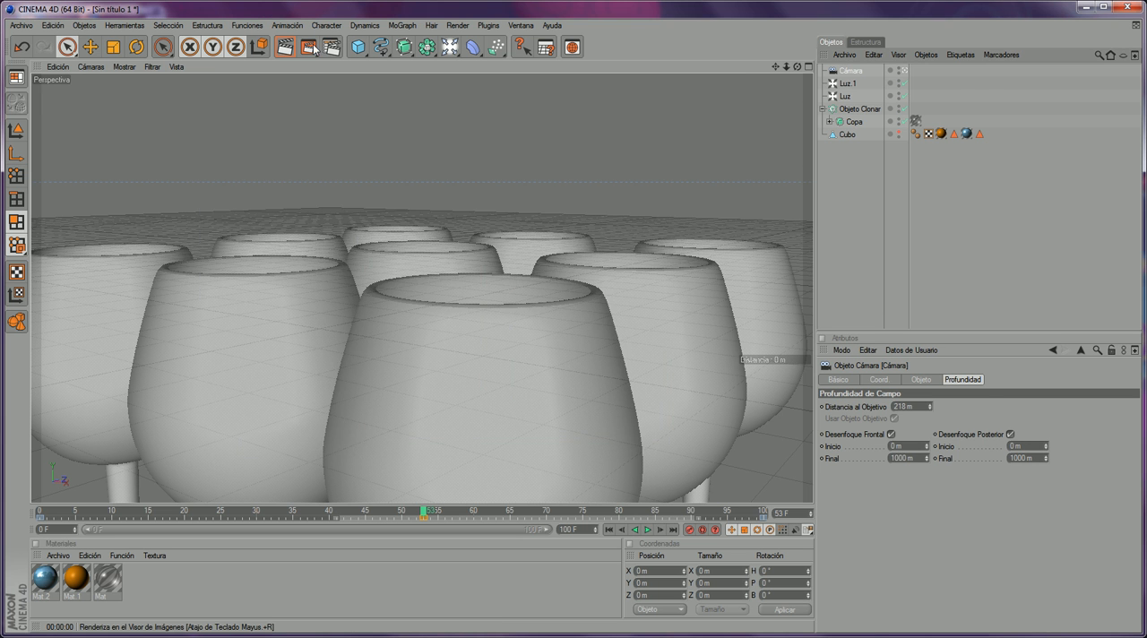
left_click(310, 48)
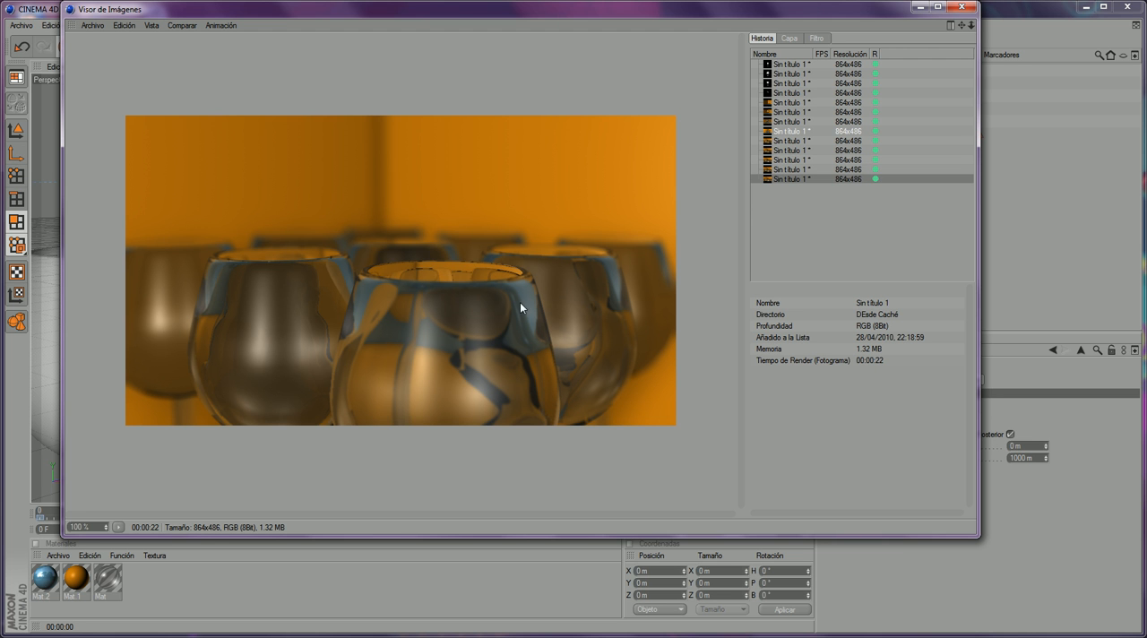
left_click(818, 39)
left_click(763, 39)
left_click(961, 7)
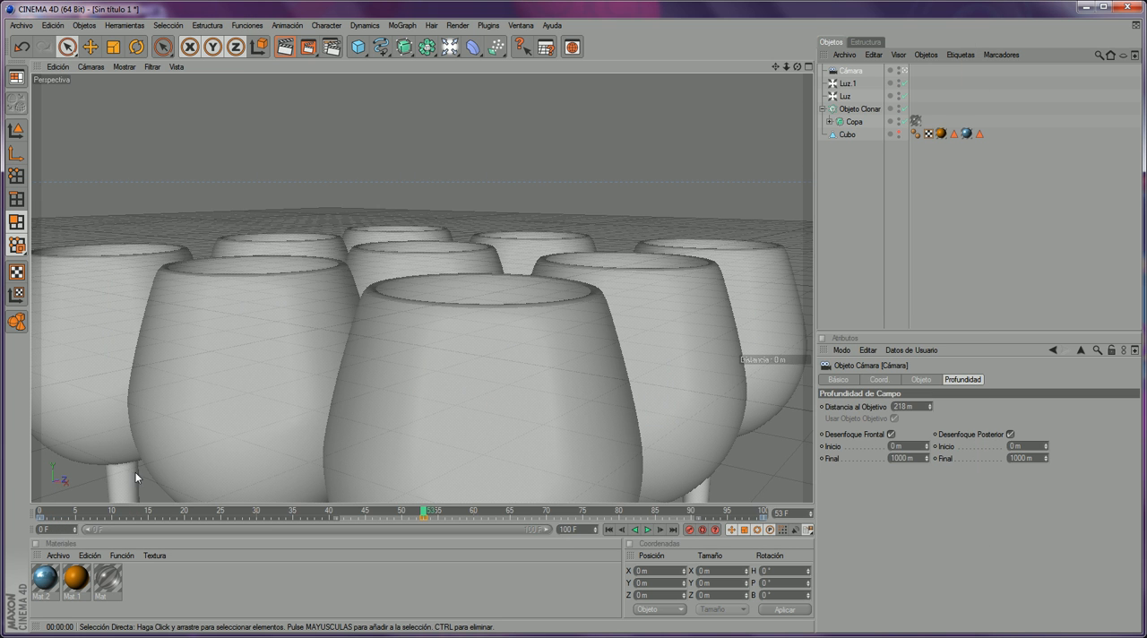
- Return the animation to frame 0 and make the Cubo room visible in the viewport again
left_click_drag(147, 512, 55, 511)
left_click_drag(905, 109, 910, 122)
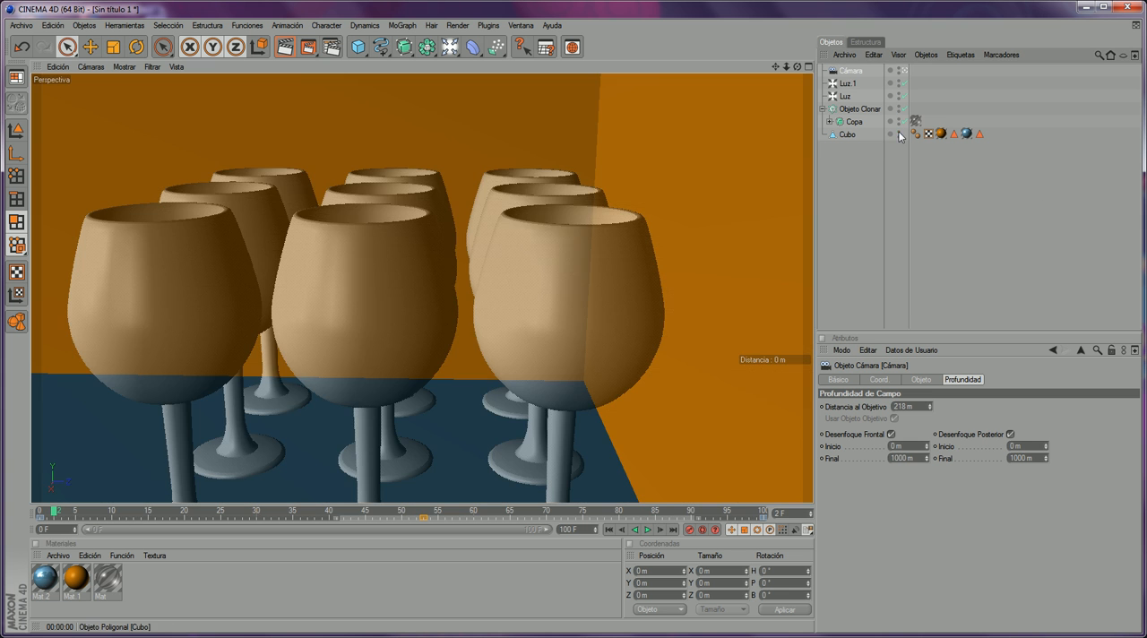
left_click_drag(55, 514, 27, 466)
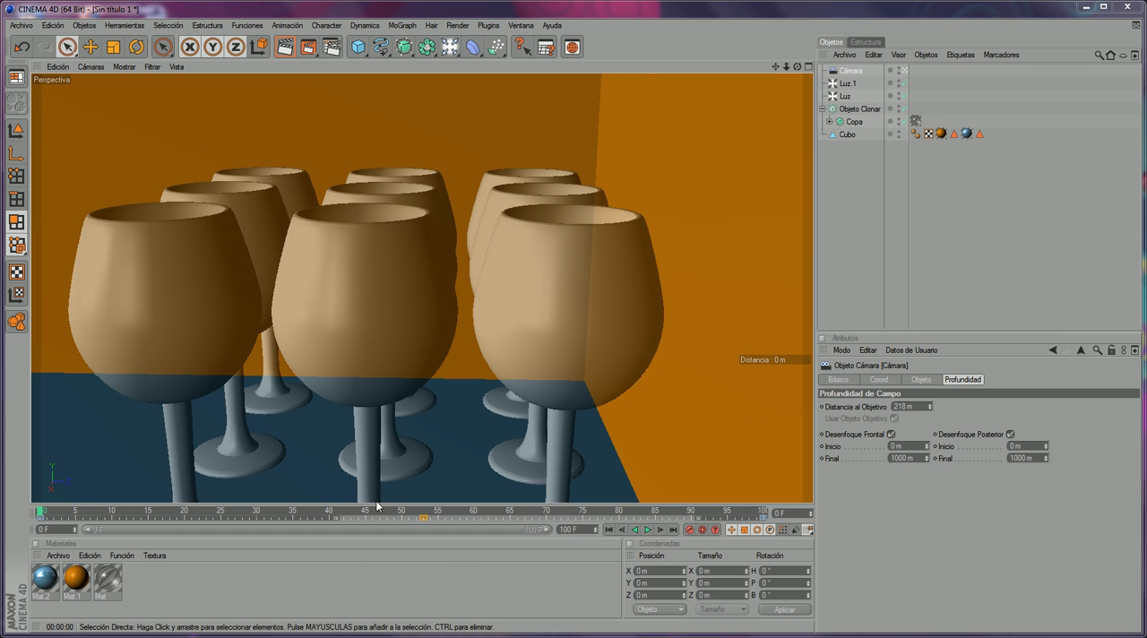
- Switch to the video player, enlarge the Vasos de Cristal movie, examine its focus changes through to the end and return to CINEMA 4D
left_click(430, 636)
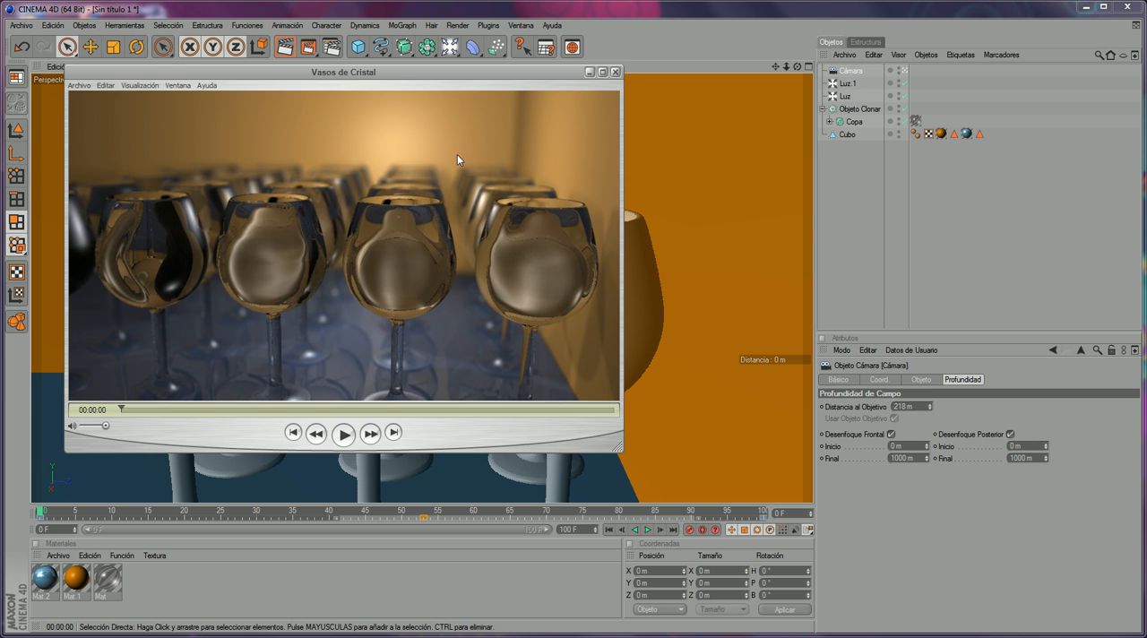
left_click_drag(480, 73, 583, 84)
left_click_drag(731, 452, 849, 513)
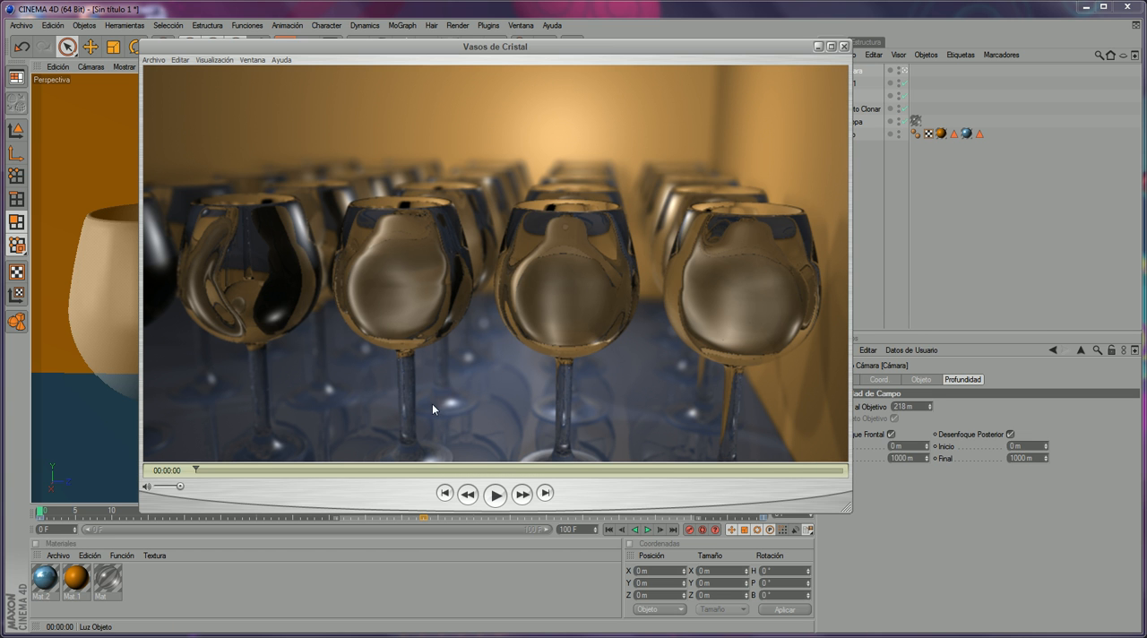
left_click_drag(195, 469, 439, 266)
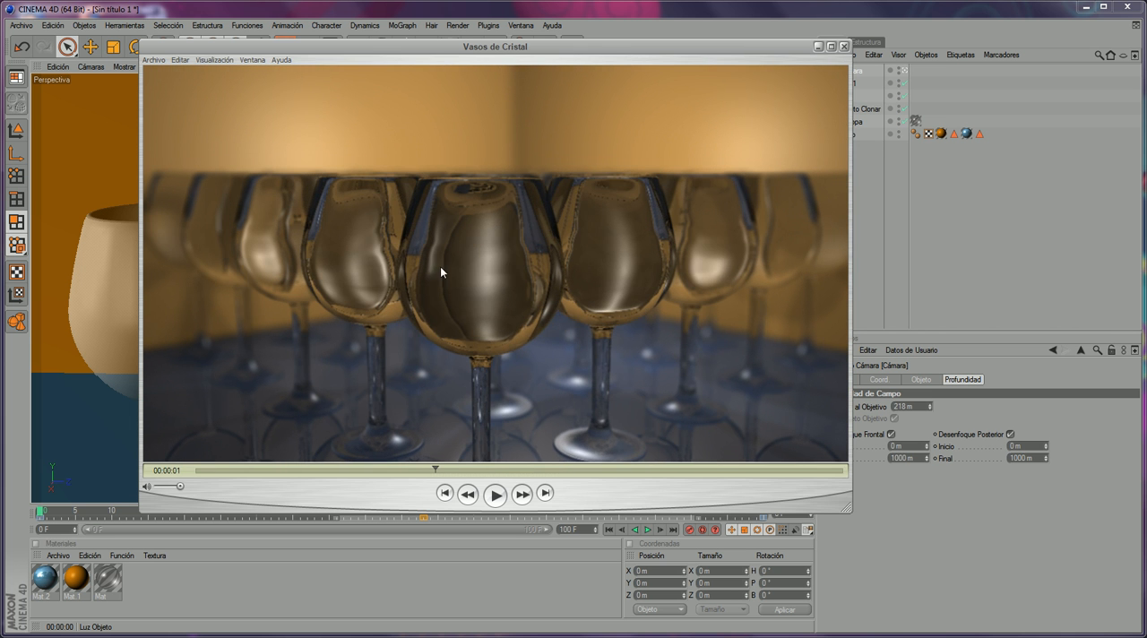
left_click_drag(437, 469, 403, 466)
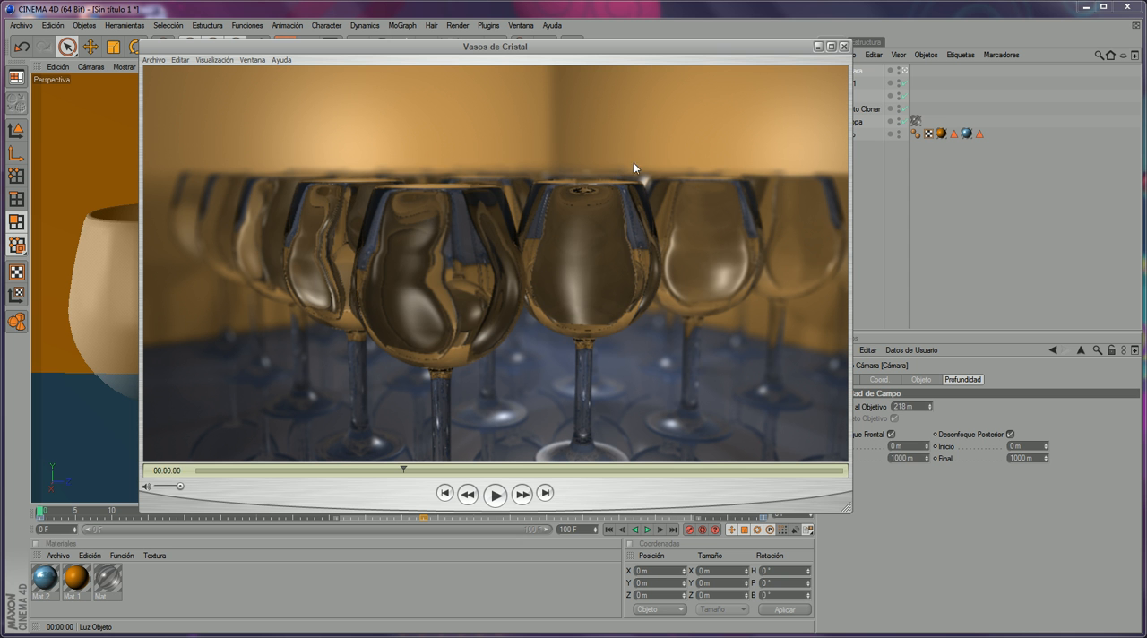
left_click_drag(404, 471, 815, 407)
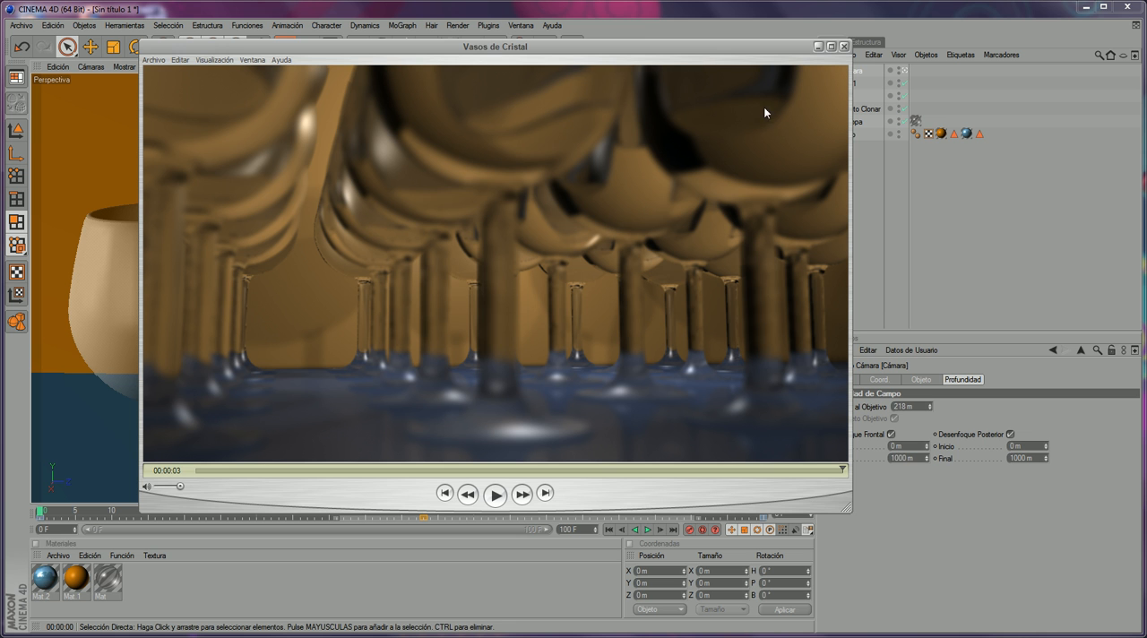
left_click(688, 14)
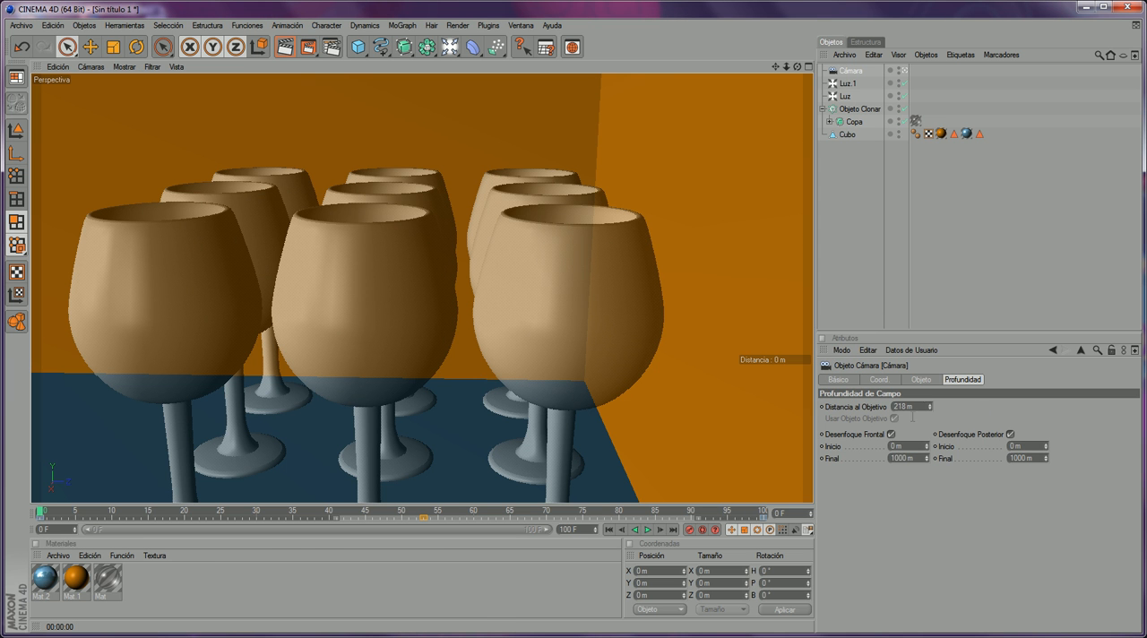
- Leave the camera's view and keyframe its target distance at 342 m on frame 0
left_click(904, 70)
scroll(594, 217, "up", 8)
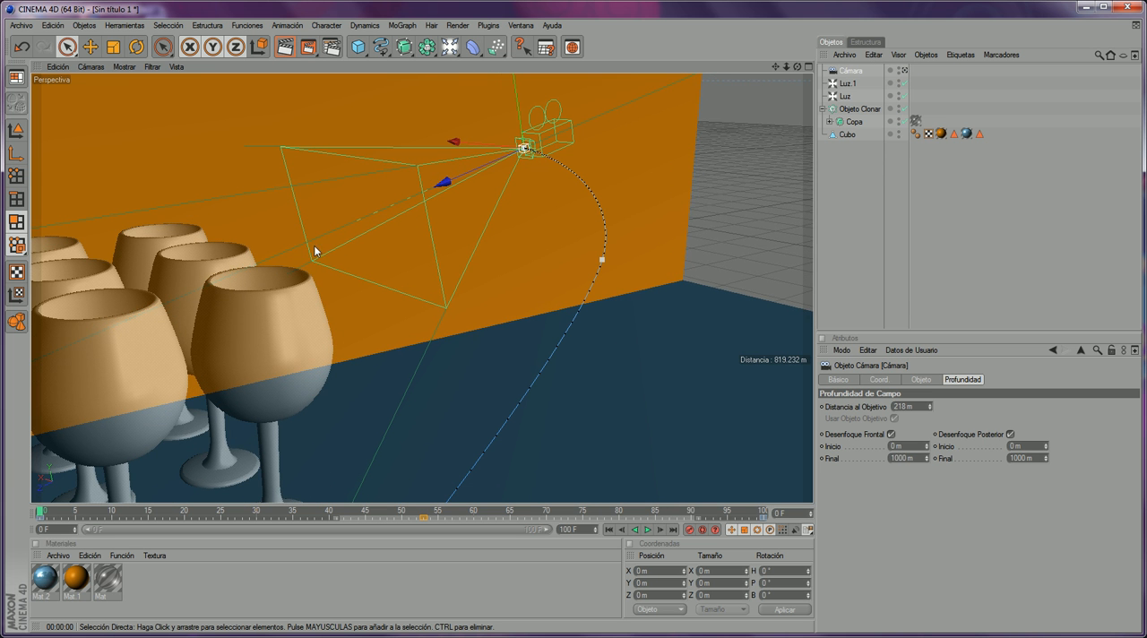
left_click_drag(797, 66, 690, 103)
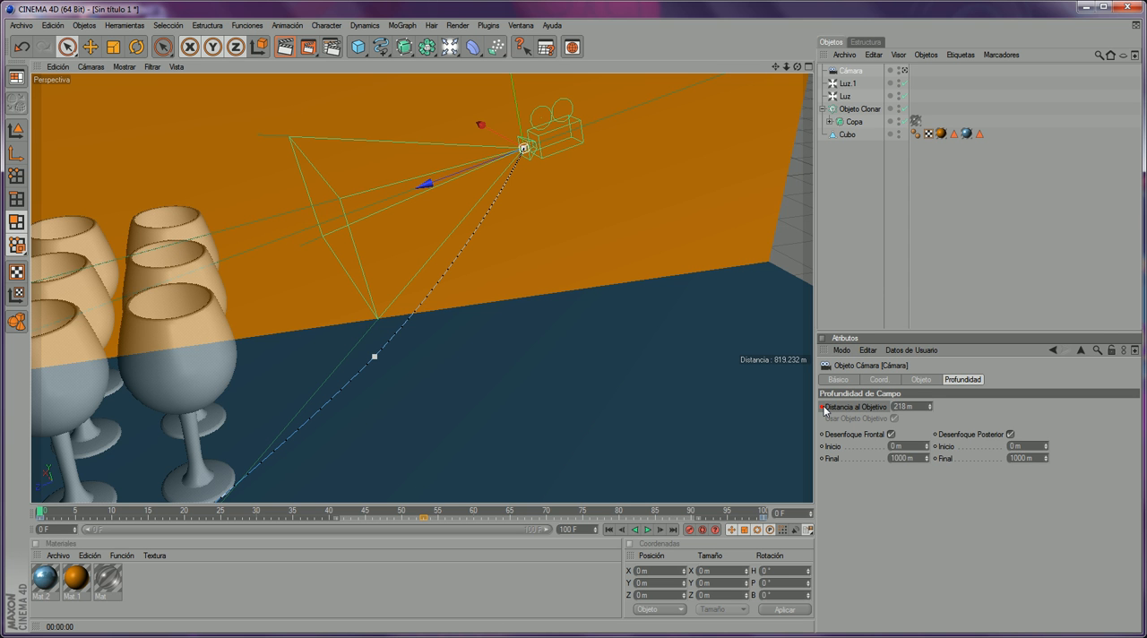
left_click_drag(930, 410, 926, 461)
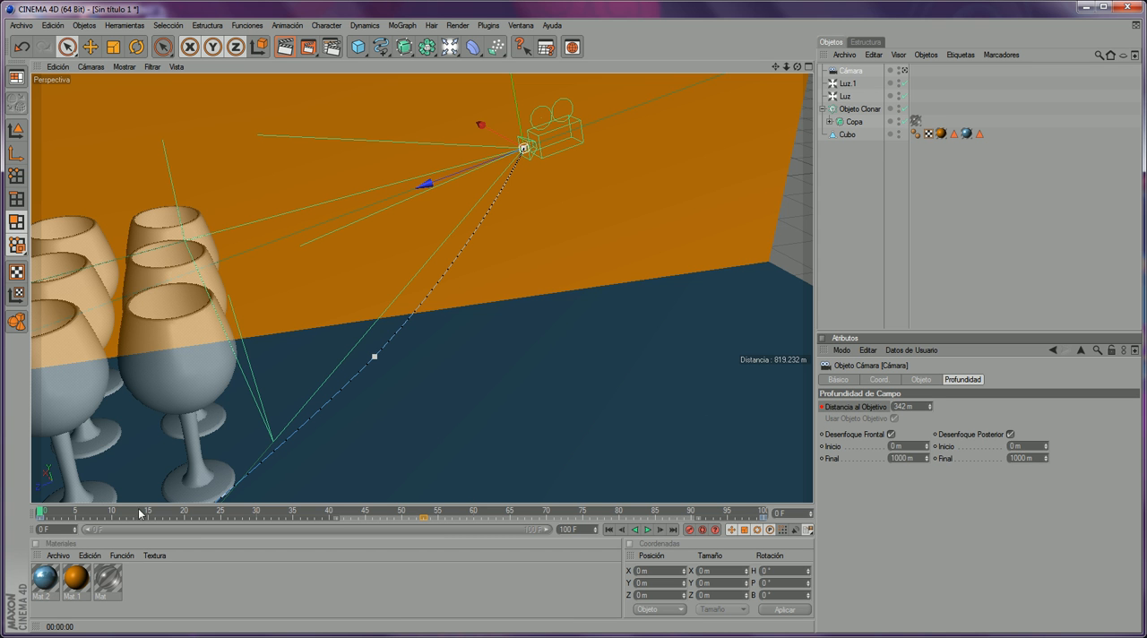
- Keyframe the camera's target distance at 165 m on frame 54, checking the focus plane against the glasses
left_click_drag(54, 513, 435, 420)
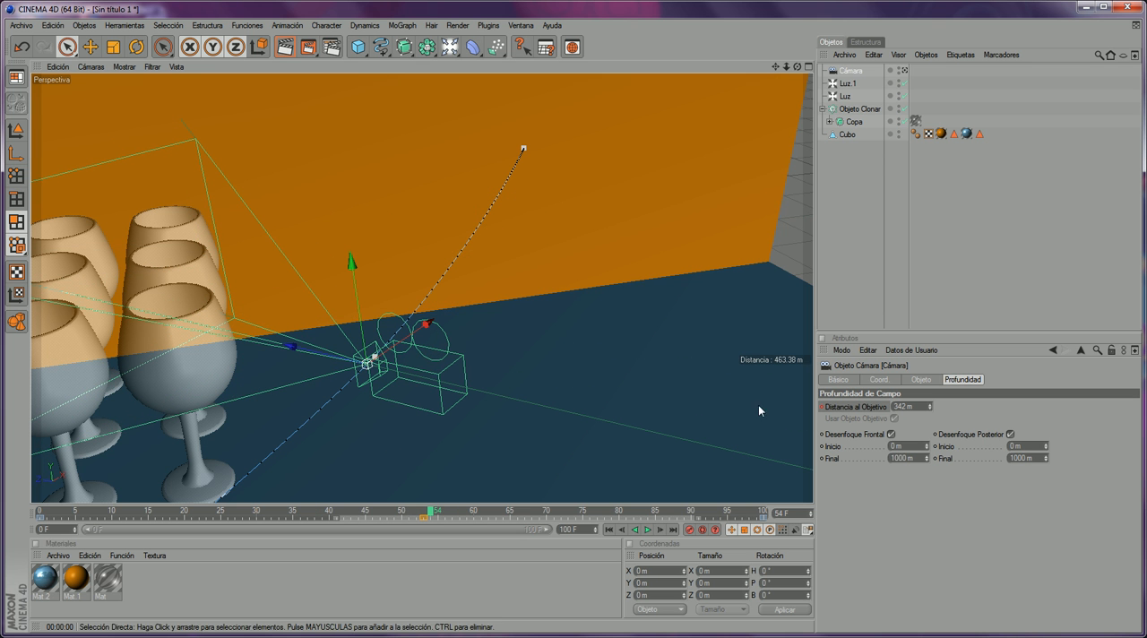
left_click(925, 407)
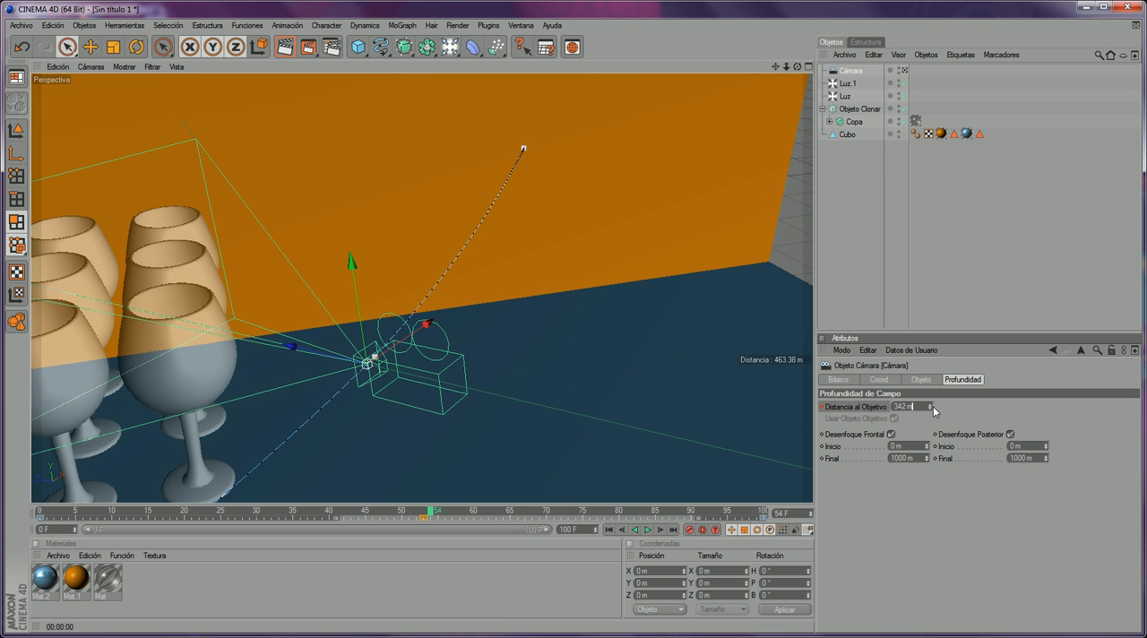
left_click_drag(929, 408, 930, 583)
left_click_drag(797, 66, 762, 414)
left_click_drag(930, 408, 930, 391)
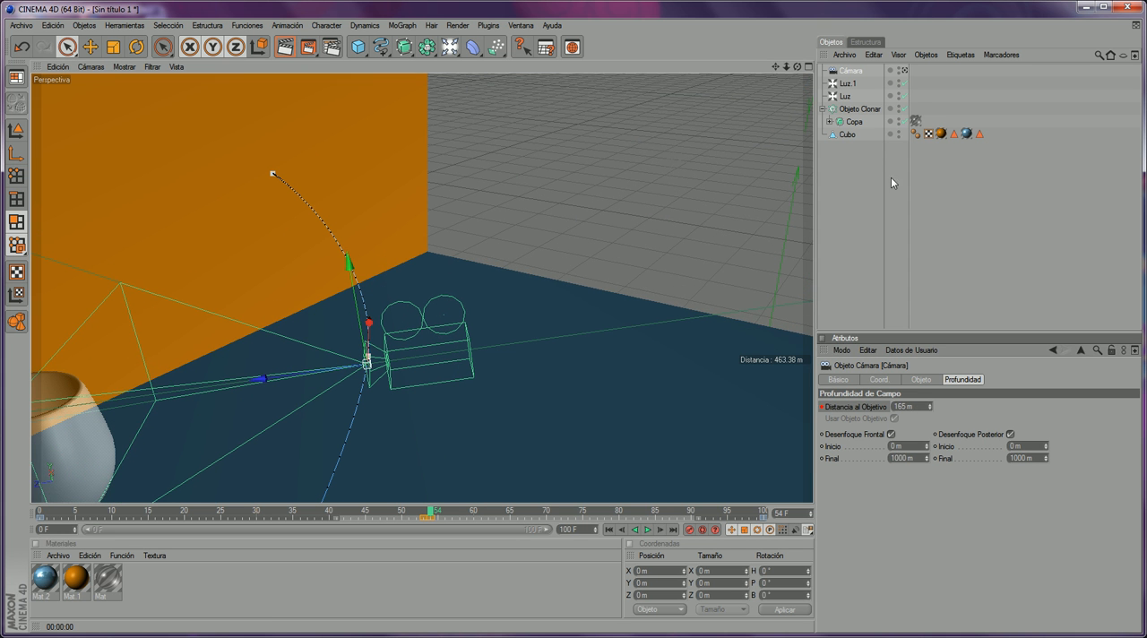
- Keyframe the camera's target distance at 458 m on frame 100, placing the focus plane near the rear glasses
mouse_move(797, 67)
left_mouse_down()
mouse_move(667, 233)
mouse_move(609, 339)
left_mouse_up()
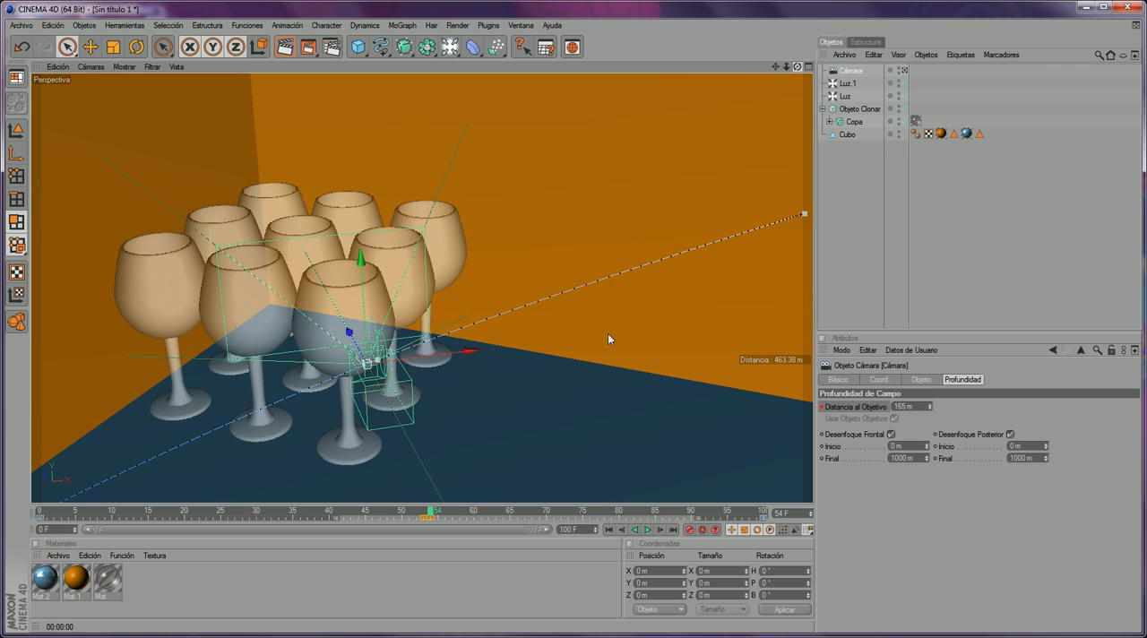
scroll(607, 338, "up", 2)
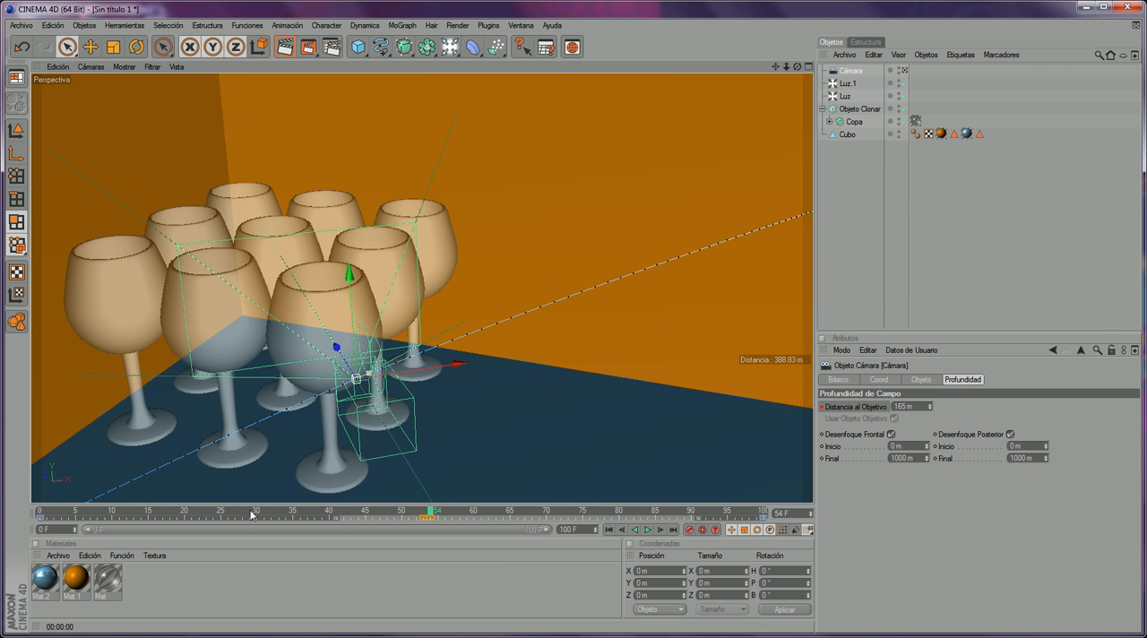
left_click_drag(427, 512, 775, 490)
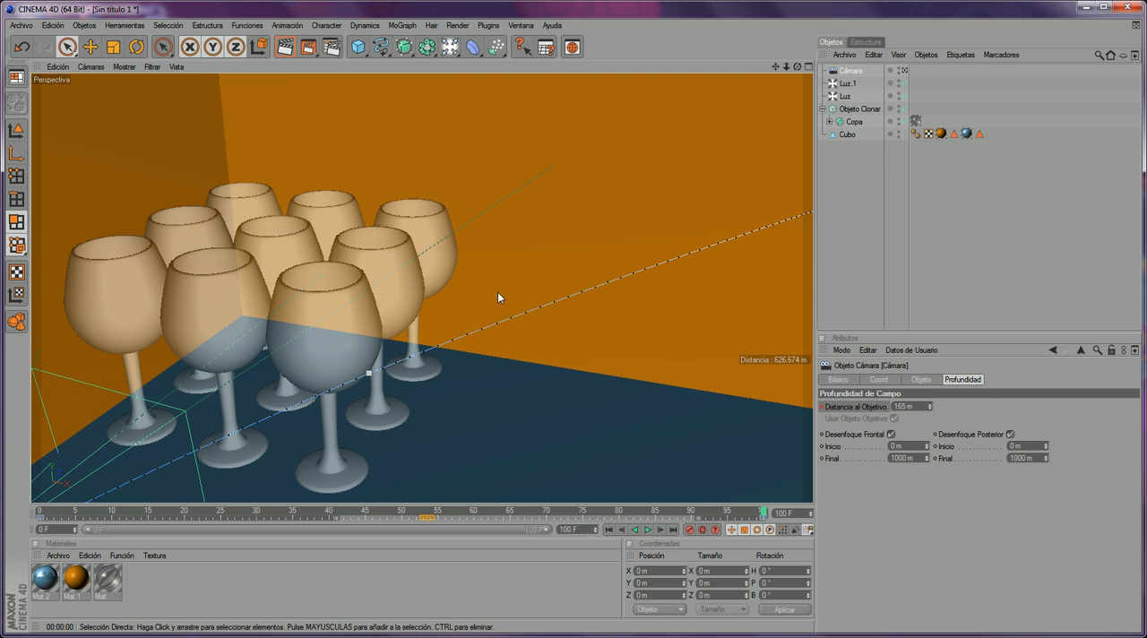
left_click_drag(929, 406, 974, 404)
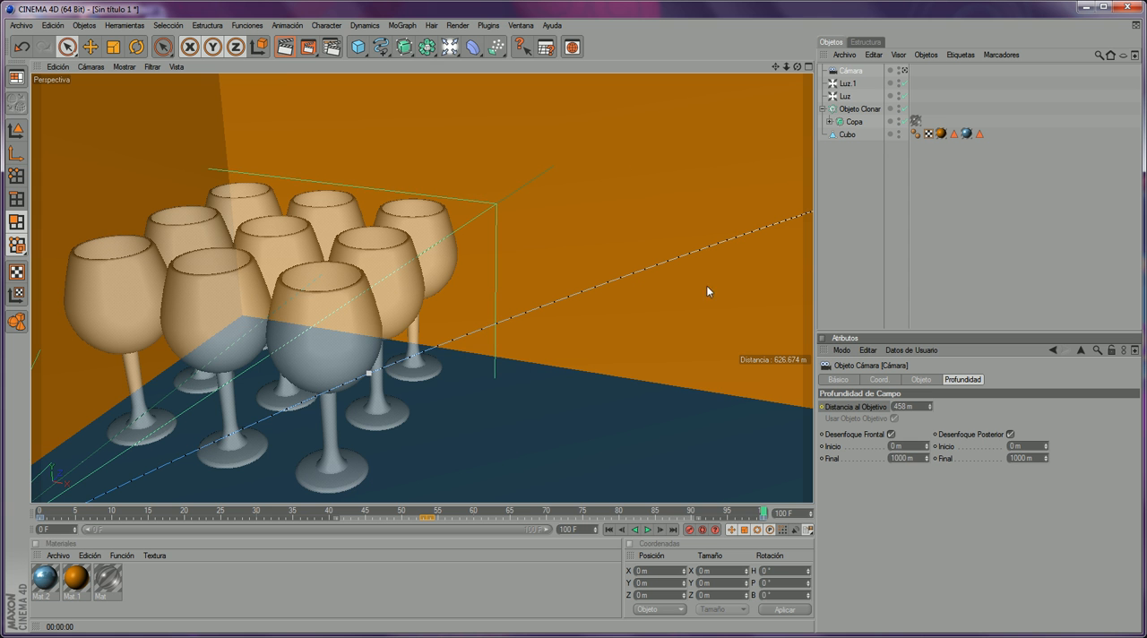
left_click_drag(796, 68, 797, 68)
- Return to the camera's view, render frame 100, inspect the blur on the glass stems and enlarge the image viewer
left_click(904, 70)
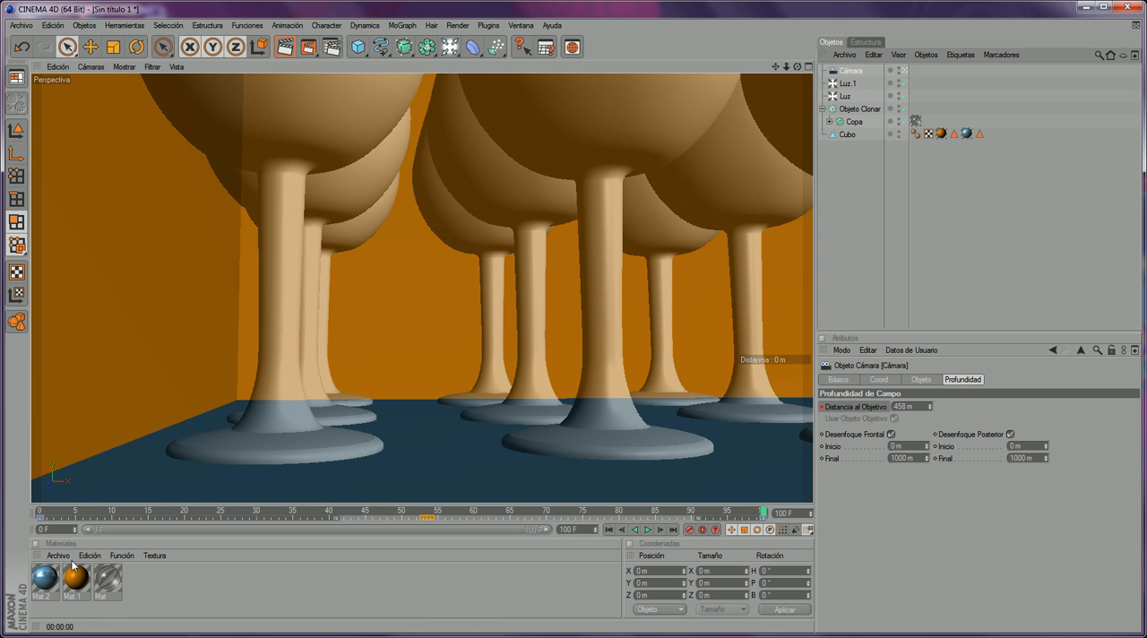
left_click(307, 48)
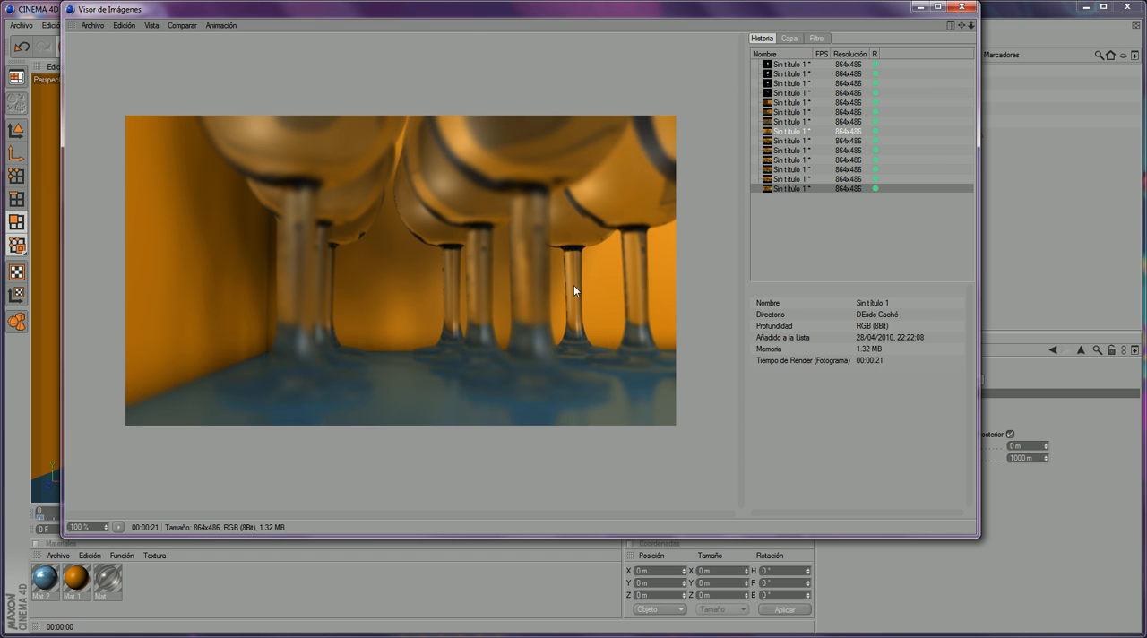
scroll(573, 285, "up", 2)
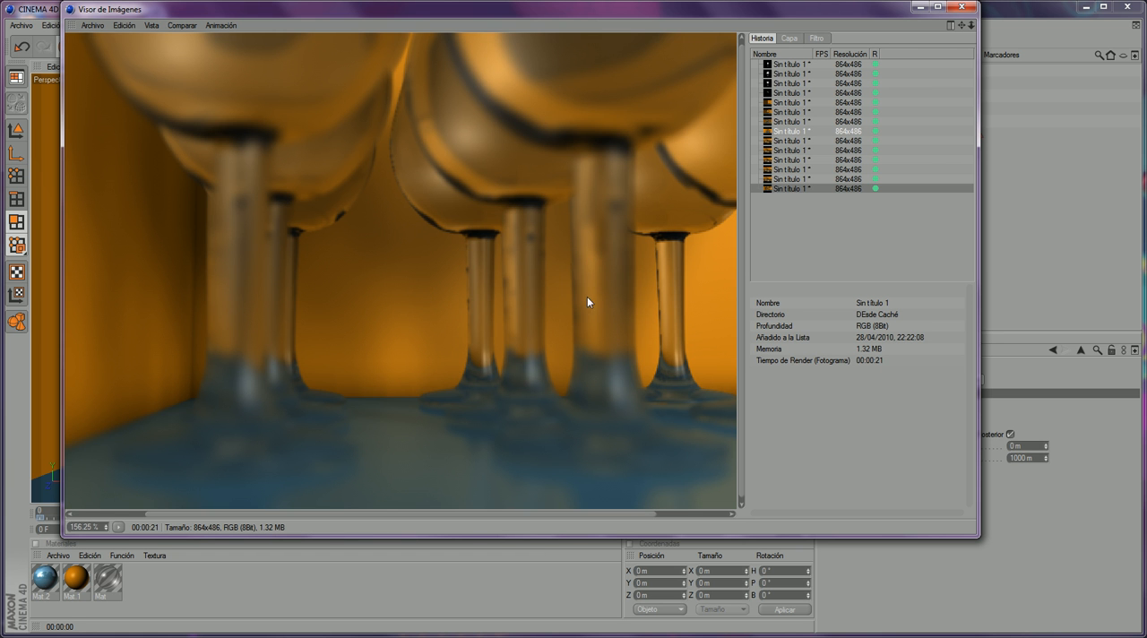
scroll(724, 239, "down", 2)
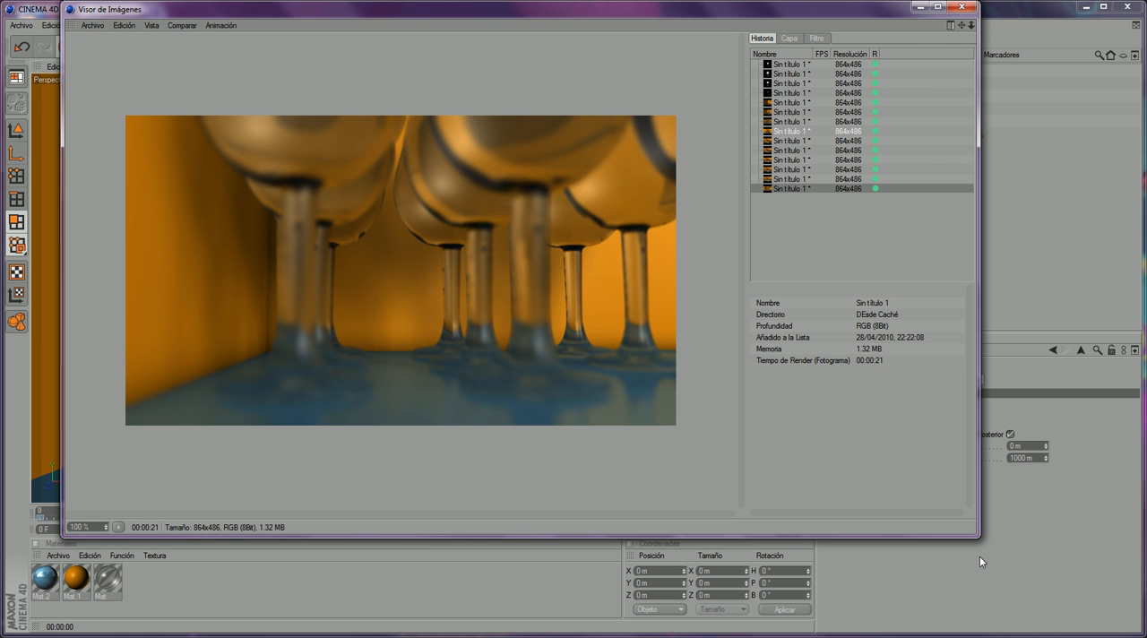
left_click_drag(979, 540, 1064, 594)
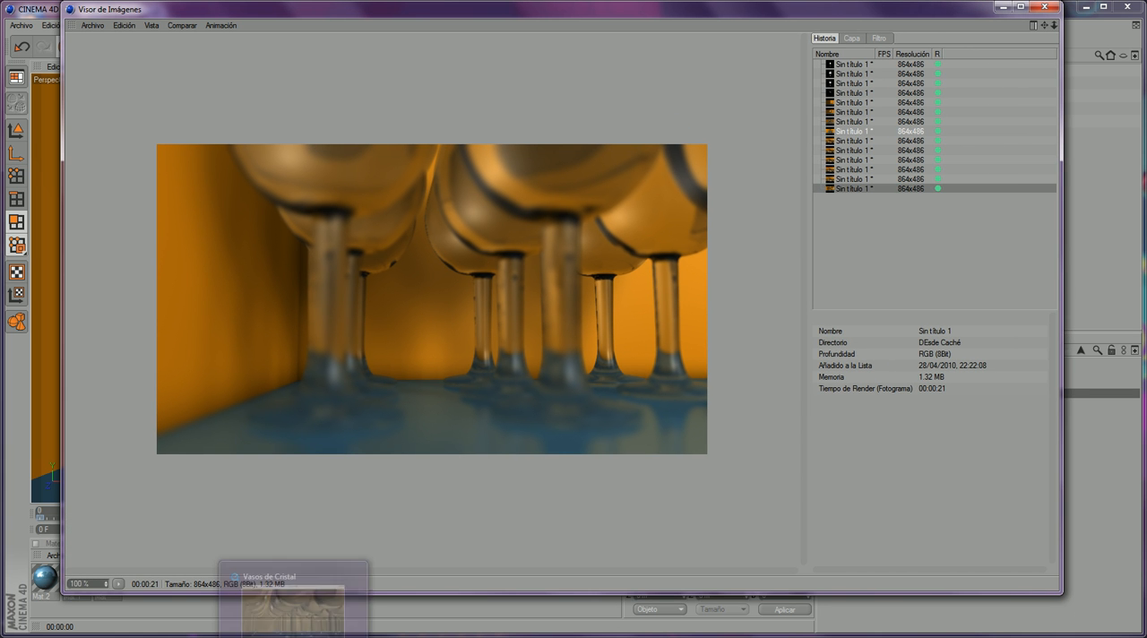
- Switch to the video player, enlarge the Vasos de Cristal movie and examine how the focus shifts between the front and rear glasses
left_click(294, 633)
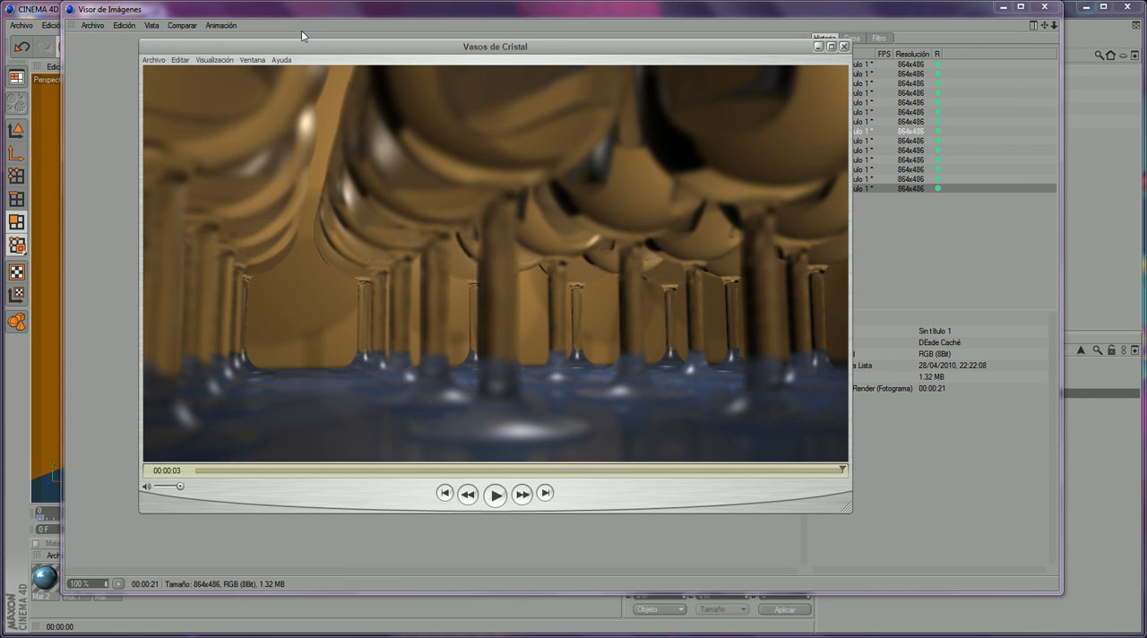
left_click_drag(281, 46, 248, 39)
left_click_drag(806, 502, 957, 583)
left_click_drag(165, 545, 258, 421)
left_click_drag(471, 37, 486, 200)
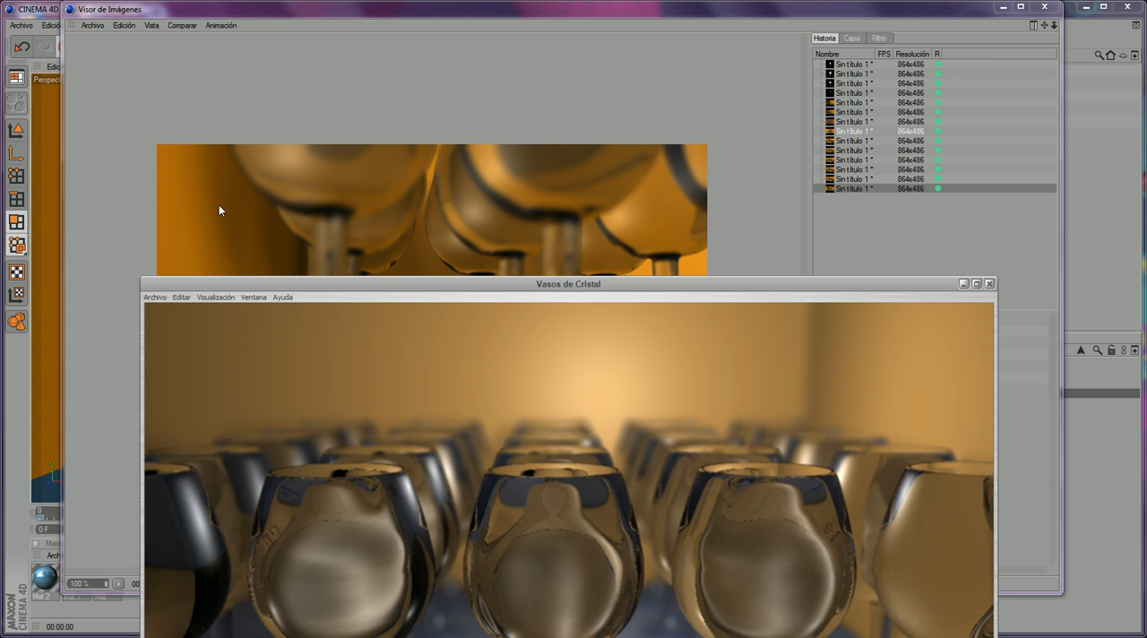
left_click_drag(493, 286, 532, 52)
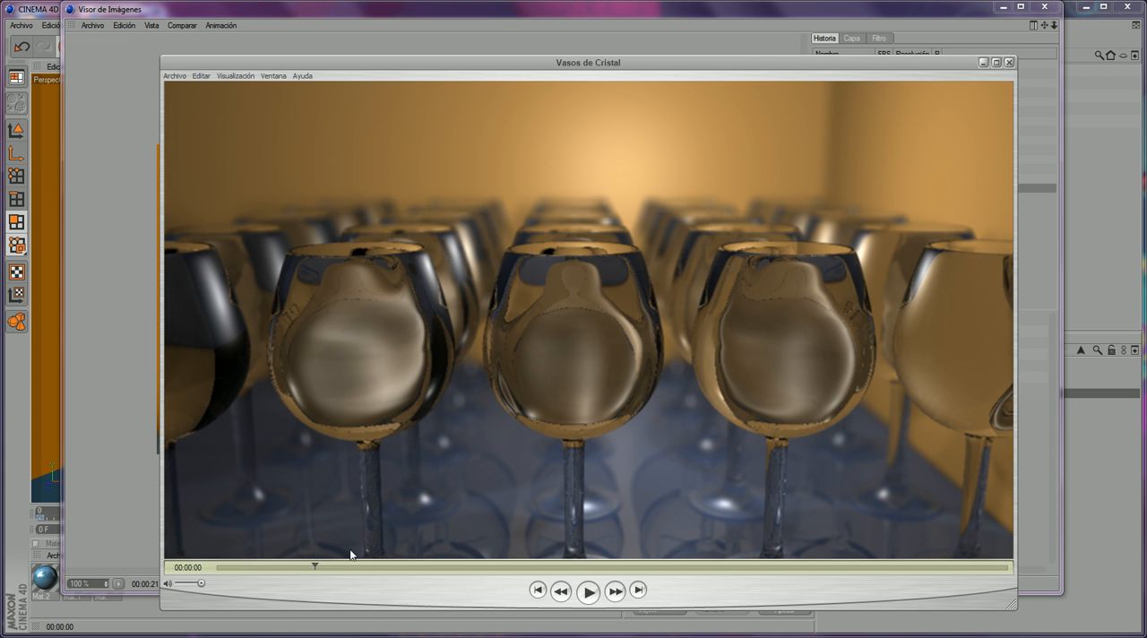
left_click_drag(327, 567, 226, 403)
left_click_drag(615, 568, 669, 568)
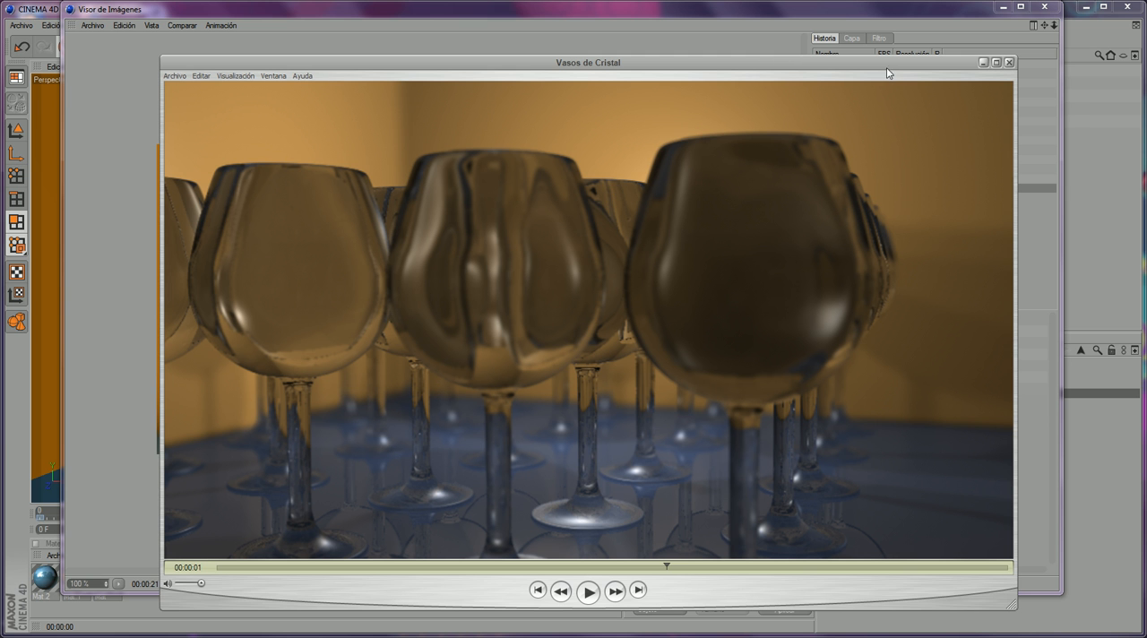
- Return to CINEMA 4D's image viewer and review the render history from the first single glass to the latest stem close-up
left_click(850, 14)
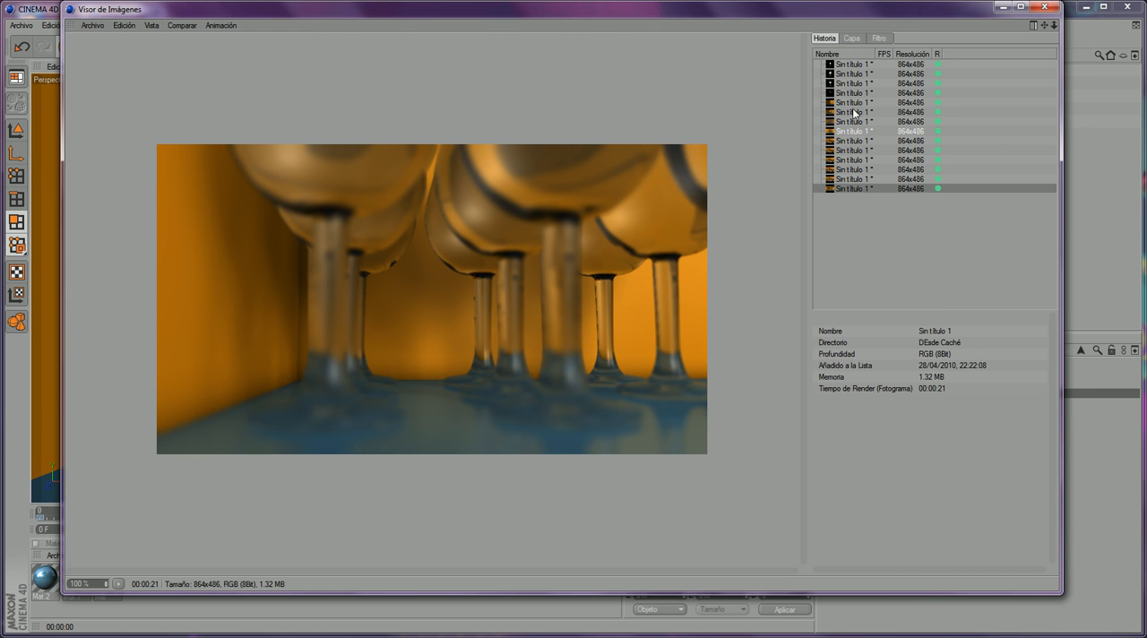
left_click(857, 65)
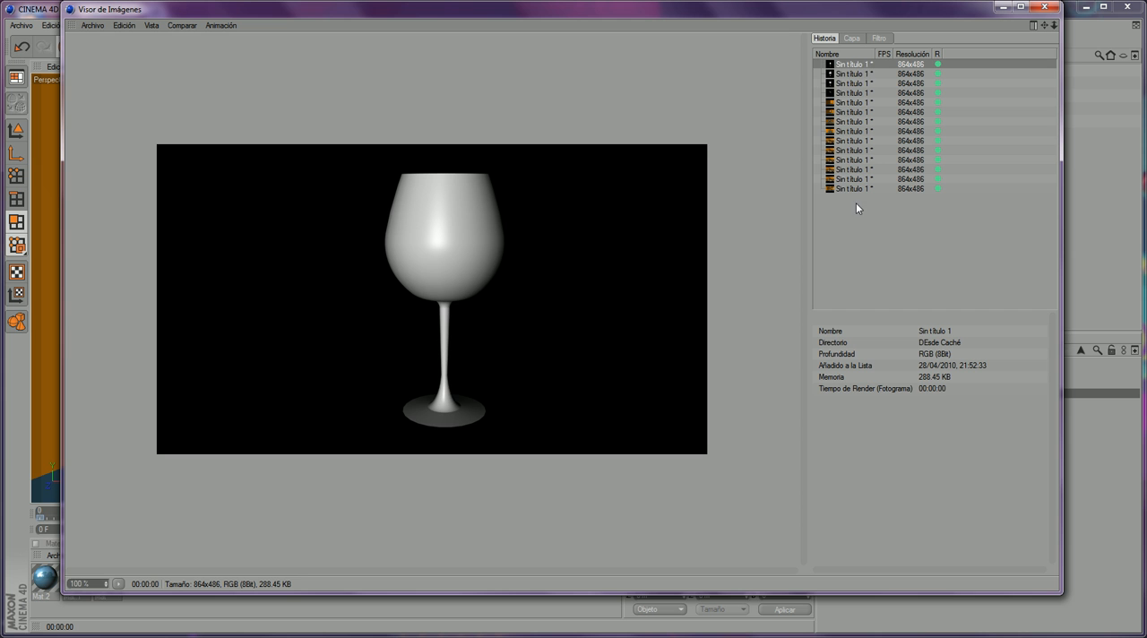
left_click(855, 75)
left_click(855, 83)
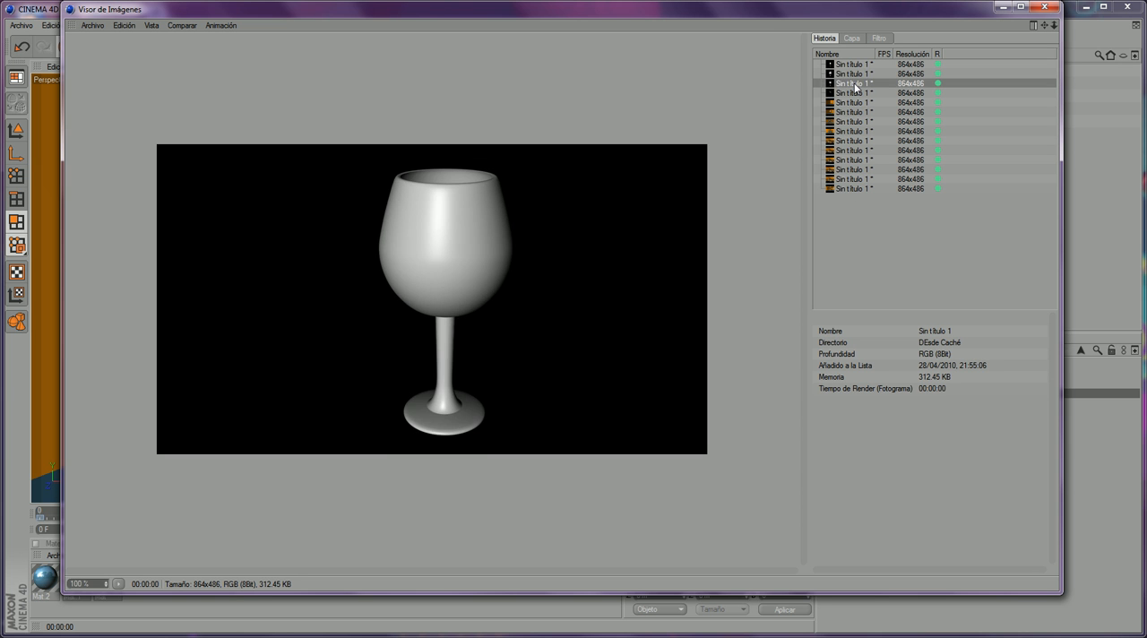
left_click(858, 94)
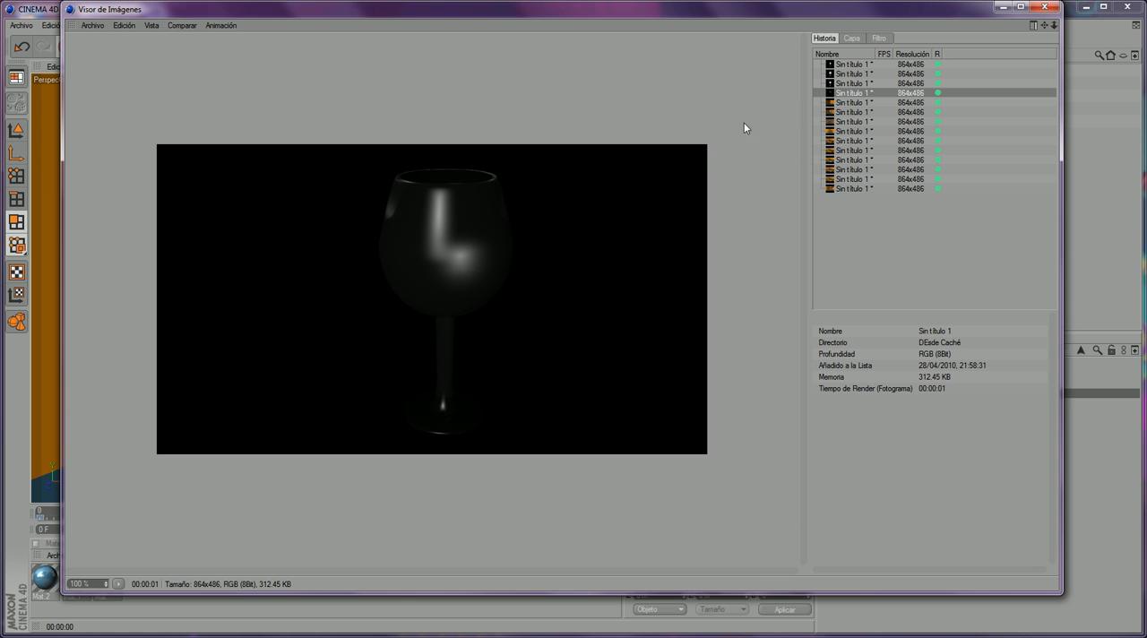
left_click(833, 103)
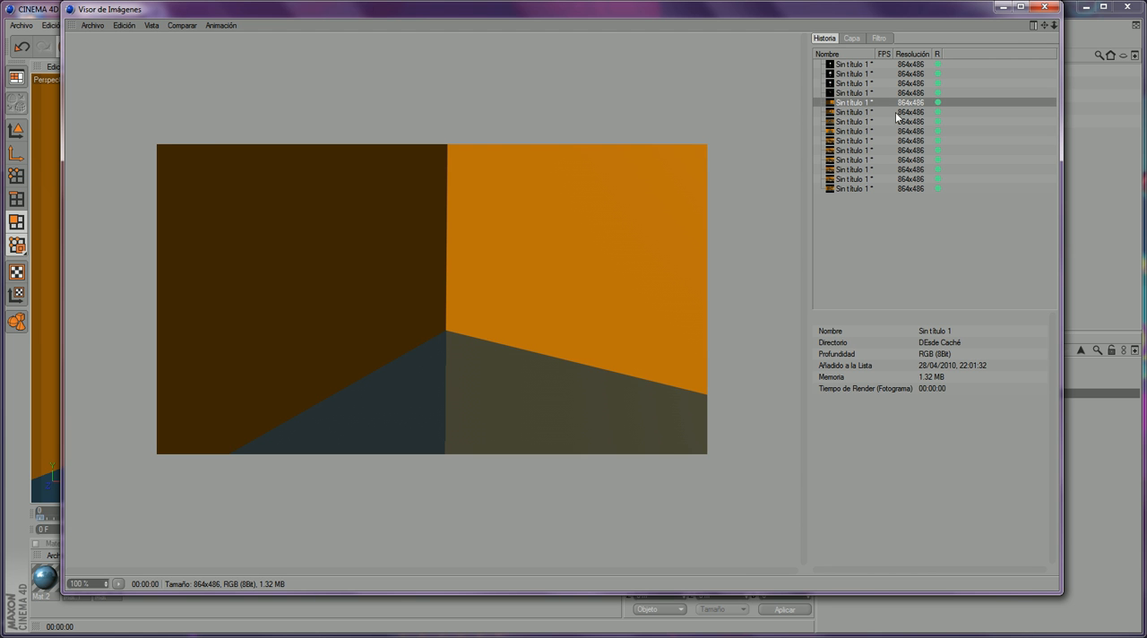
left_click(847, 112)
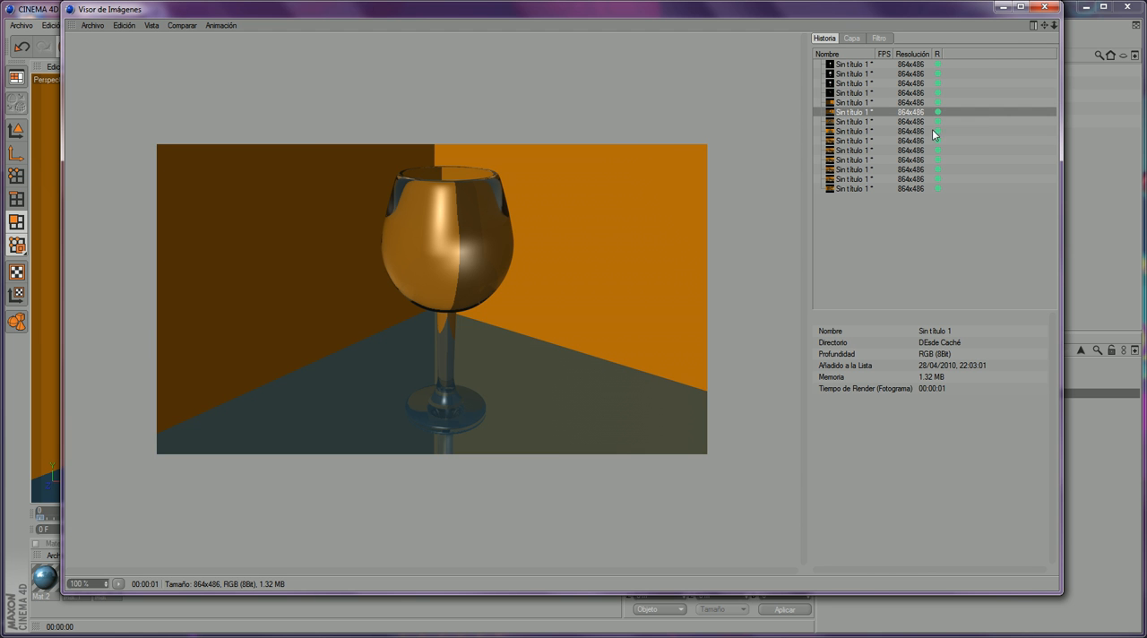
left_click(861, 121)
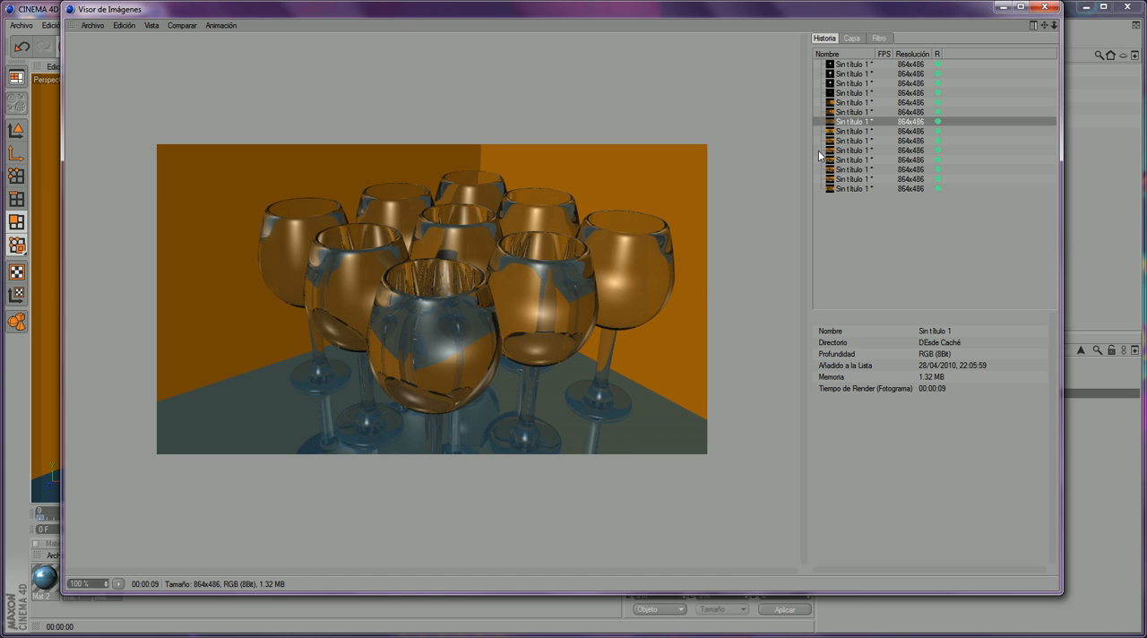
left_click(862, 130)
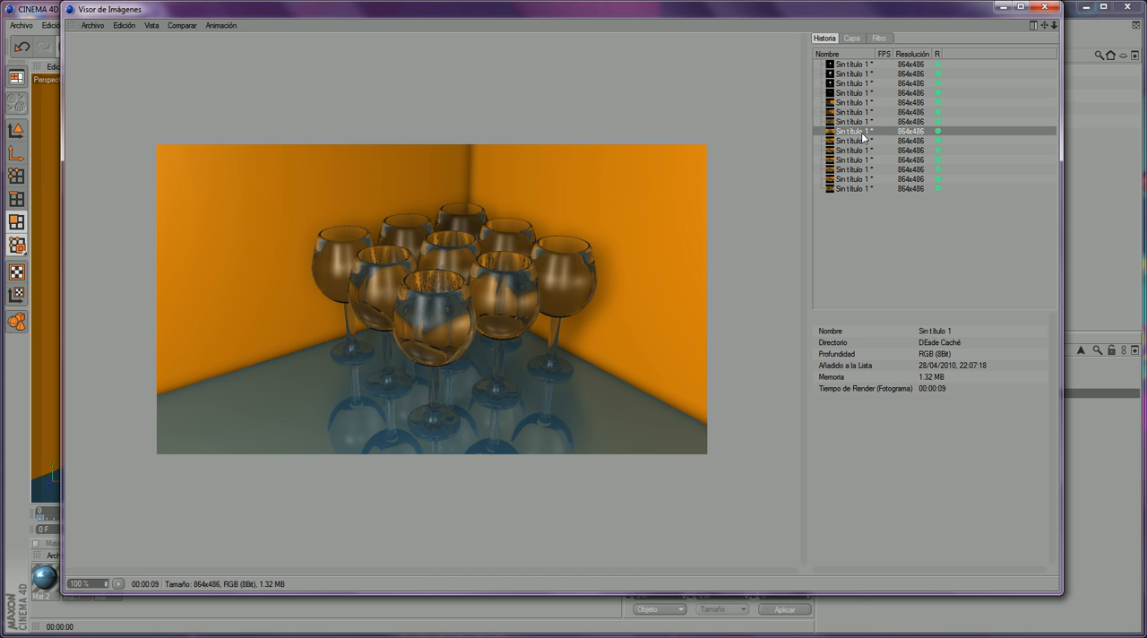
left_click(858, 141)
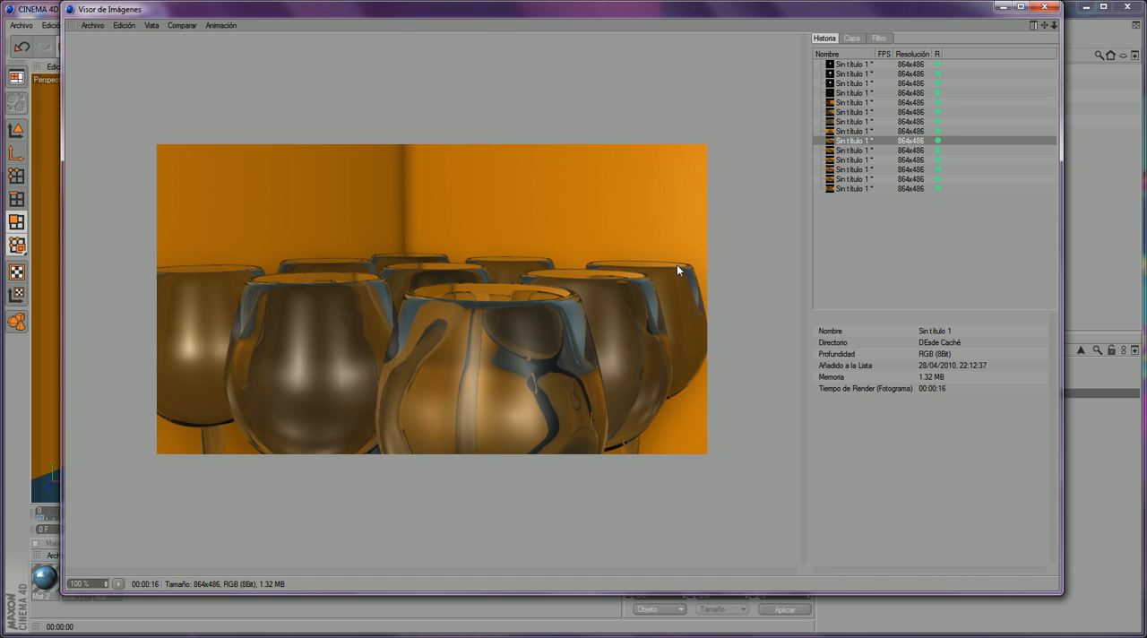
left_click(858, 160)
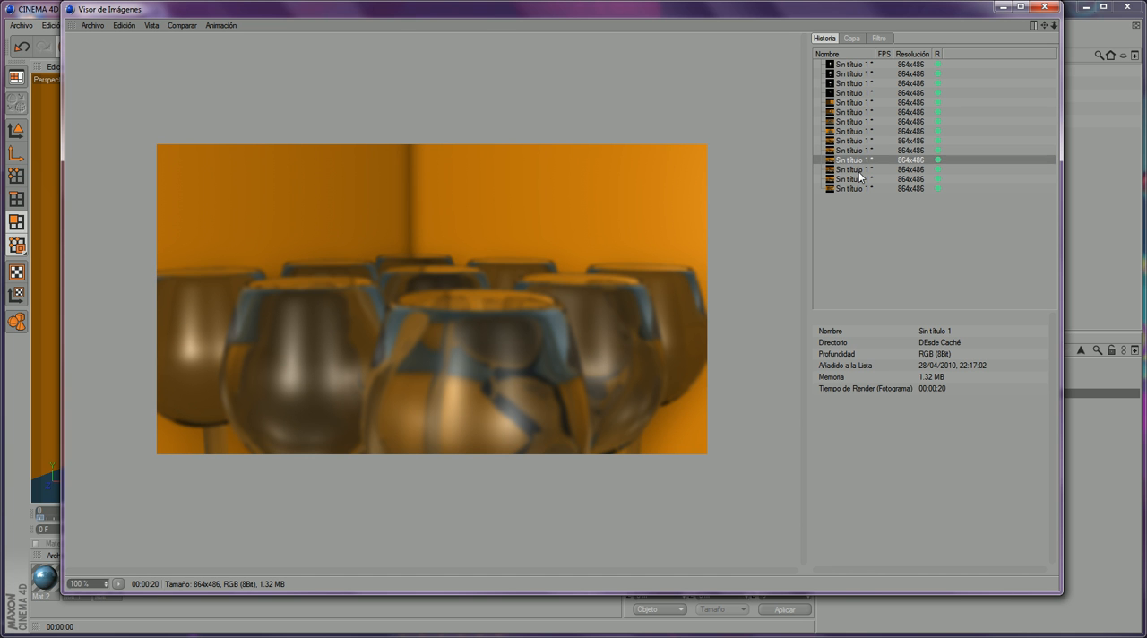
left_click(858, 171)
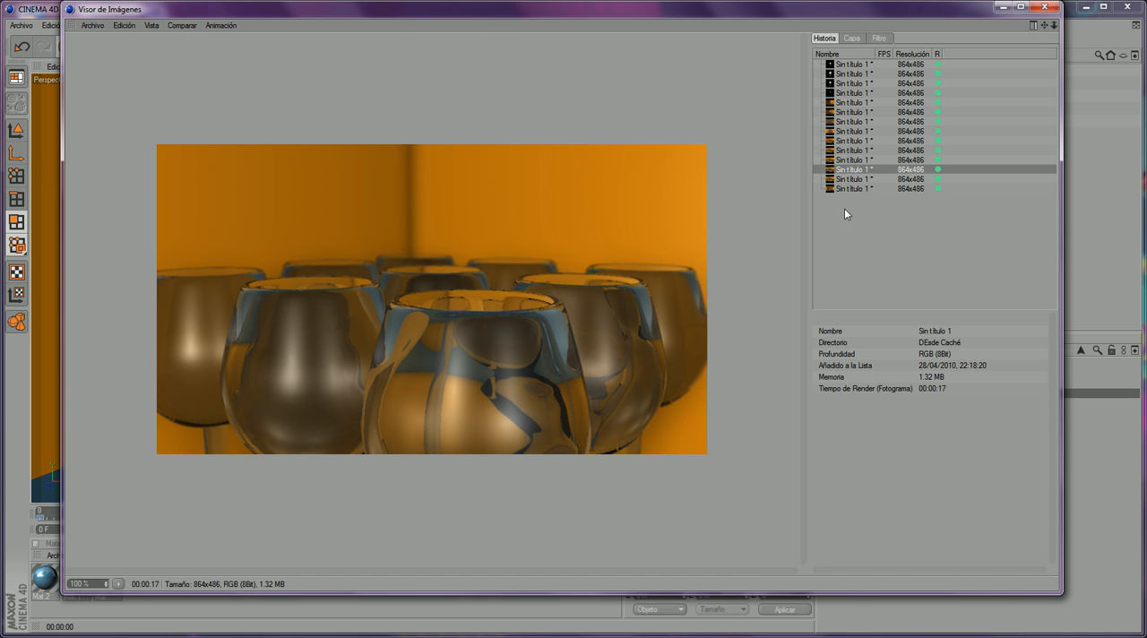
left_click(853, 179)
left_click(858, 189)
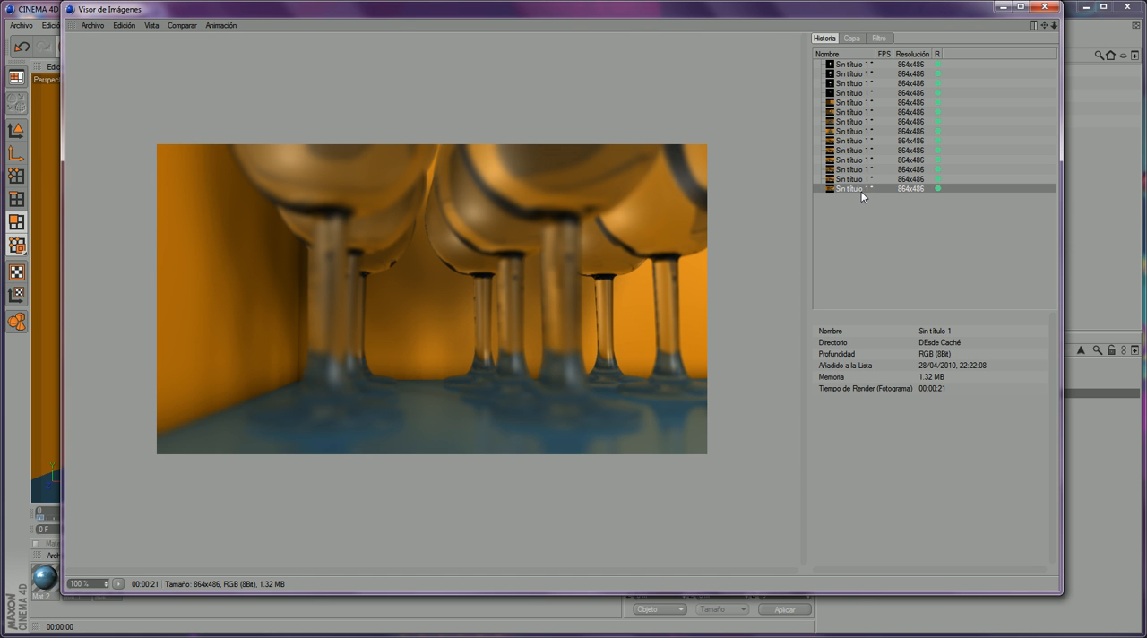